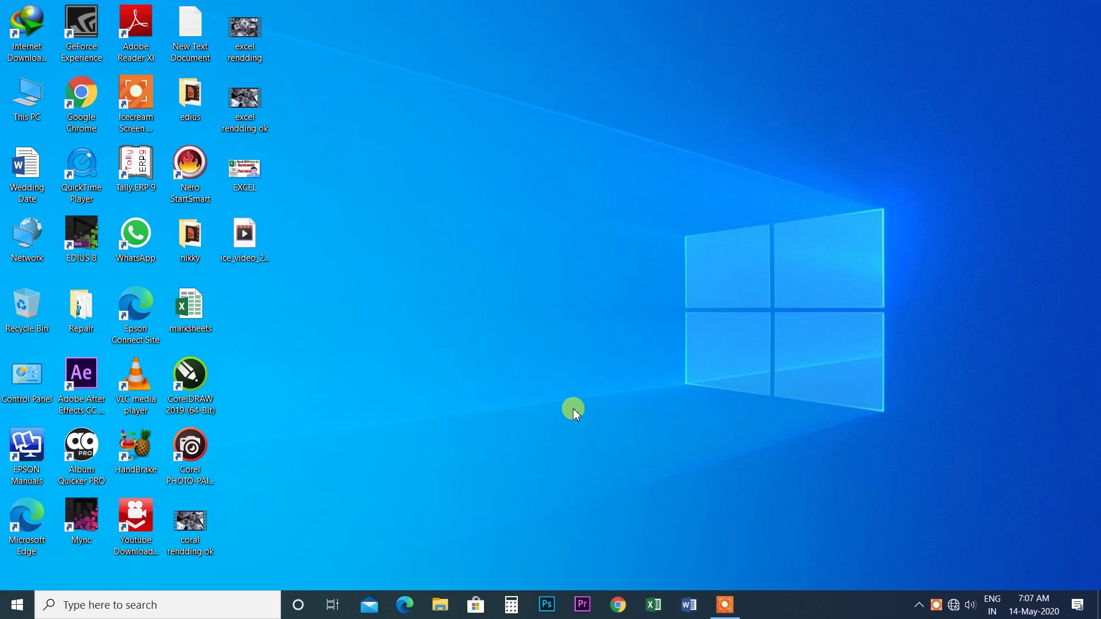
Step: Open Word, create a blank document and enter the text "Gaurav Computer Gyan" on the first line
left_click(689, 608)
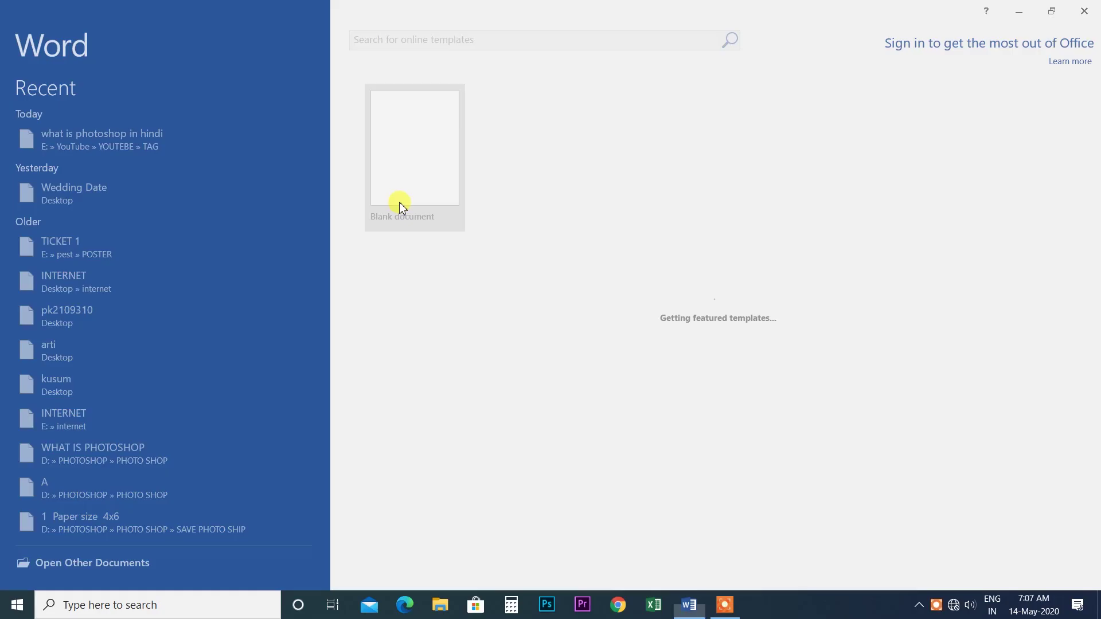
left_click(386, 177)
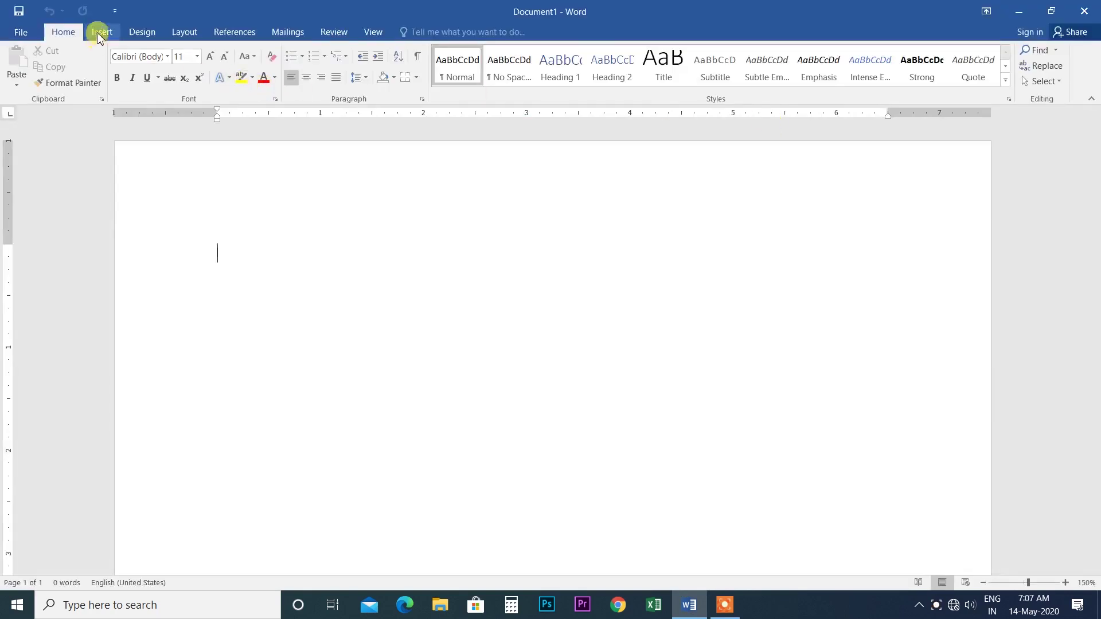
left_click(101, 32)
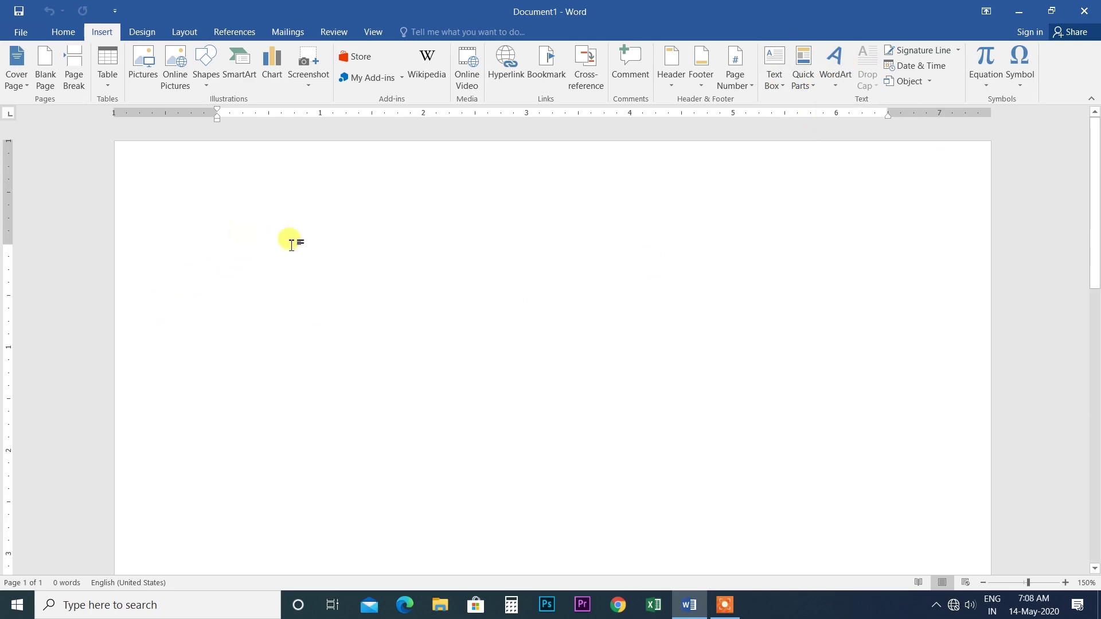
type("Gau")
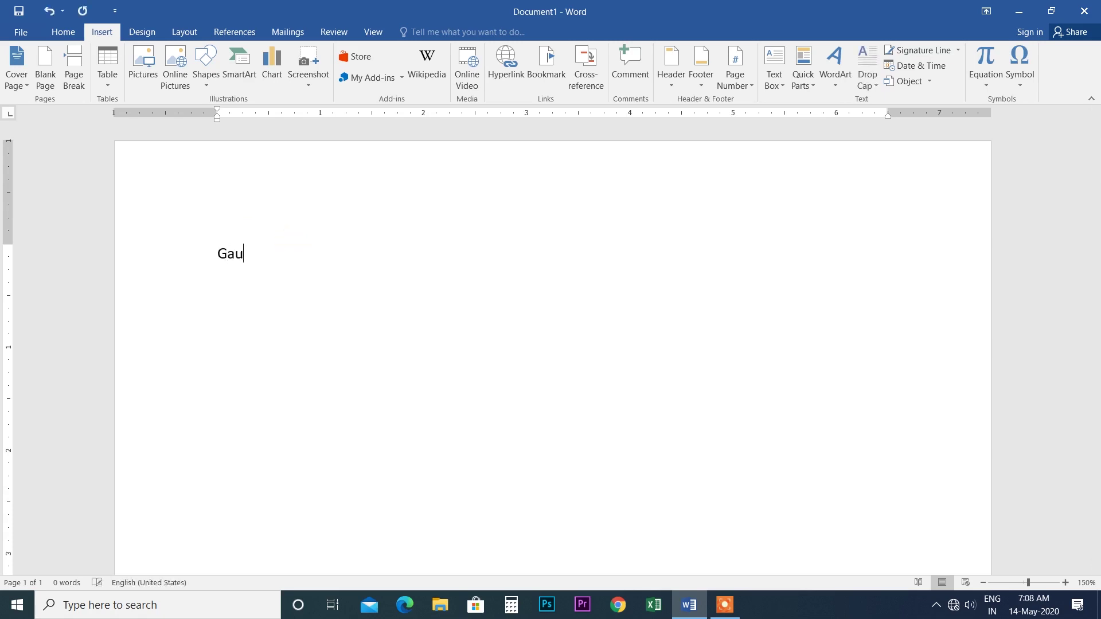
type("rav Computer Gyan")
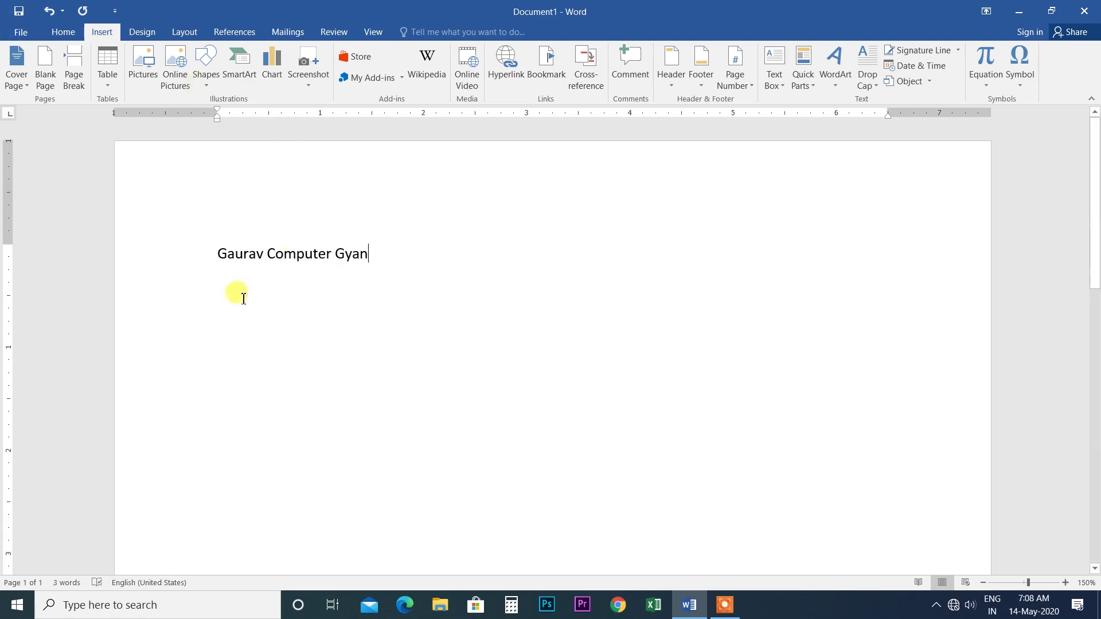
Step: Shift the "Gaurav Computer Gyan" line toward the middle of the page and enlarge its font by five size increments
left_click(215, 253)
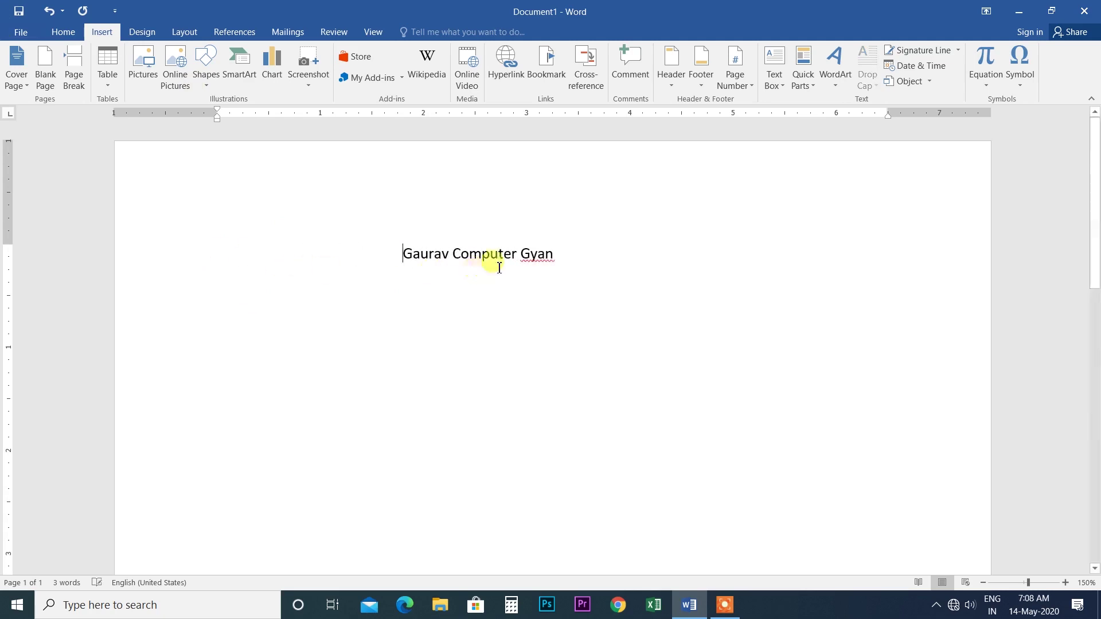
left_click_drag(564, 259, 420, 258)
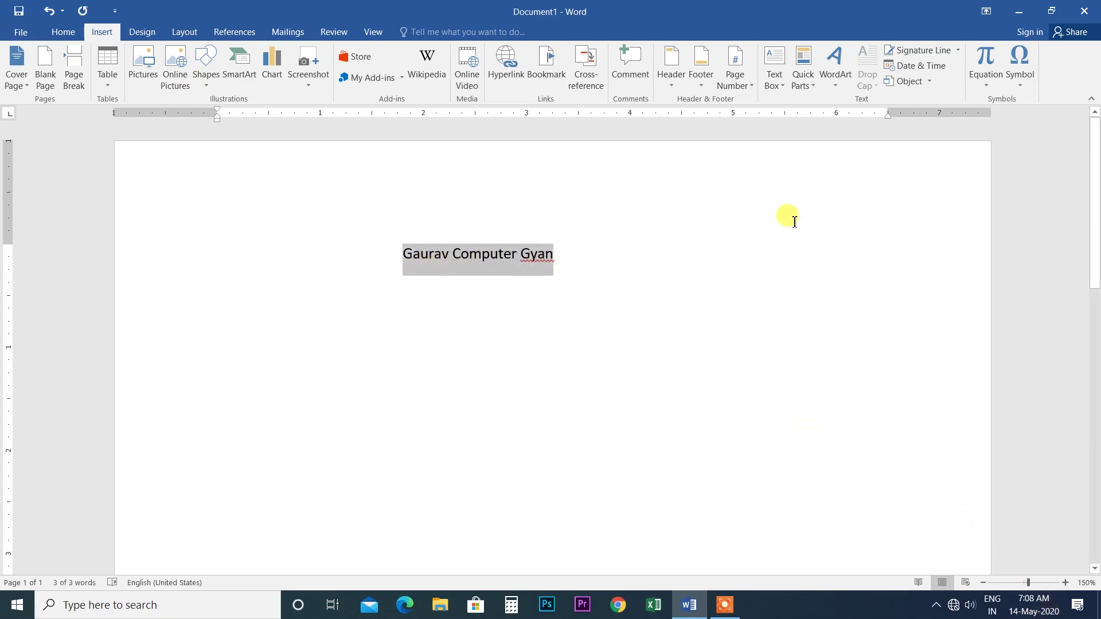
key("ctrl+shift+greater")
key("ctrl+shift+greater")
key("ctrl+shift+greater")
key("ctrl+shift+greater")
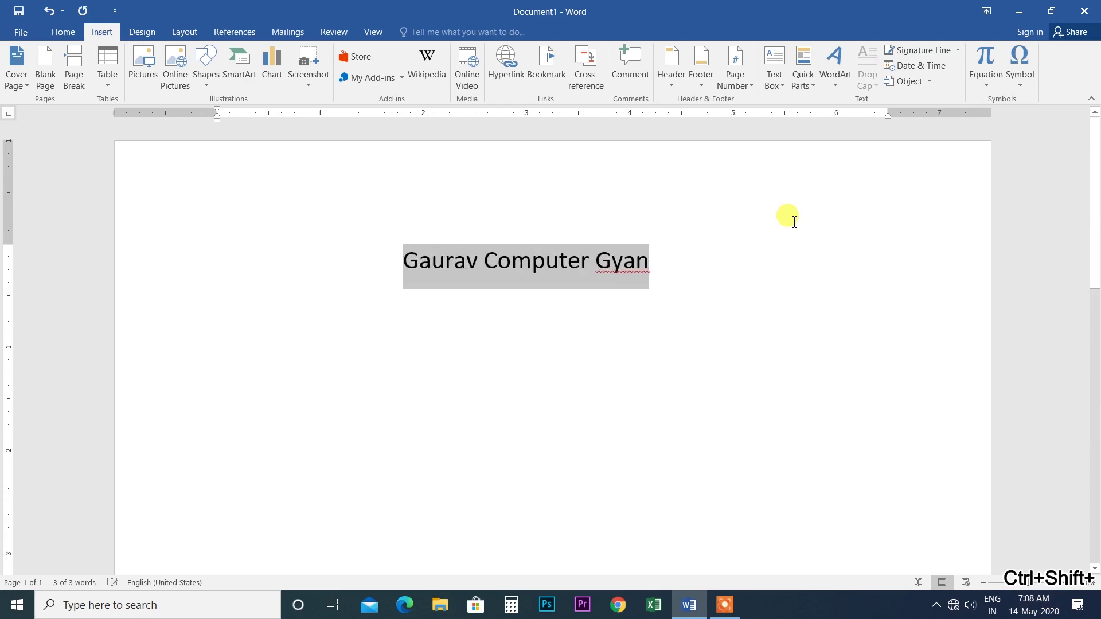
key("ctrl+shift+greater")
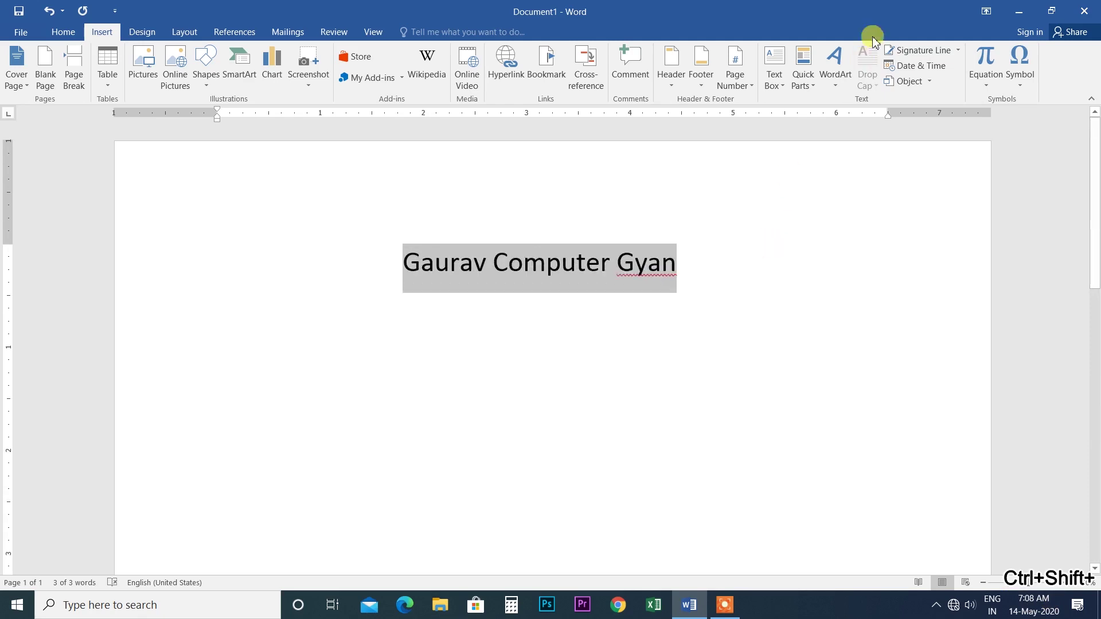
Step: Convert the selected text to WordArt in the white-fill, orange-outline shadow style and shift it slightly right on the page
left_click(835, 86)
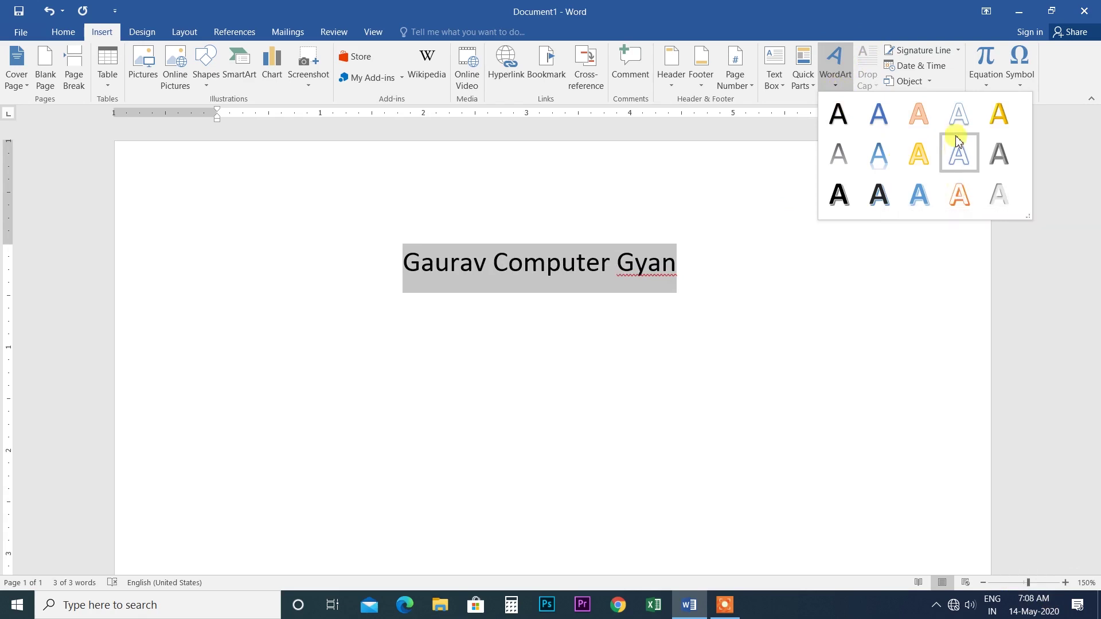
left_click(960, 195)
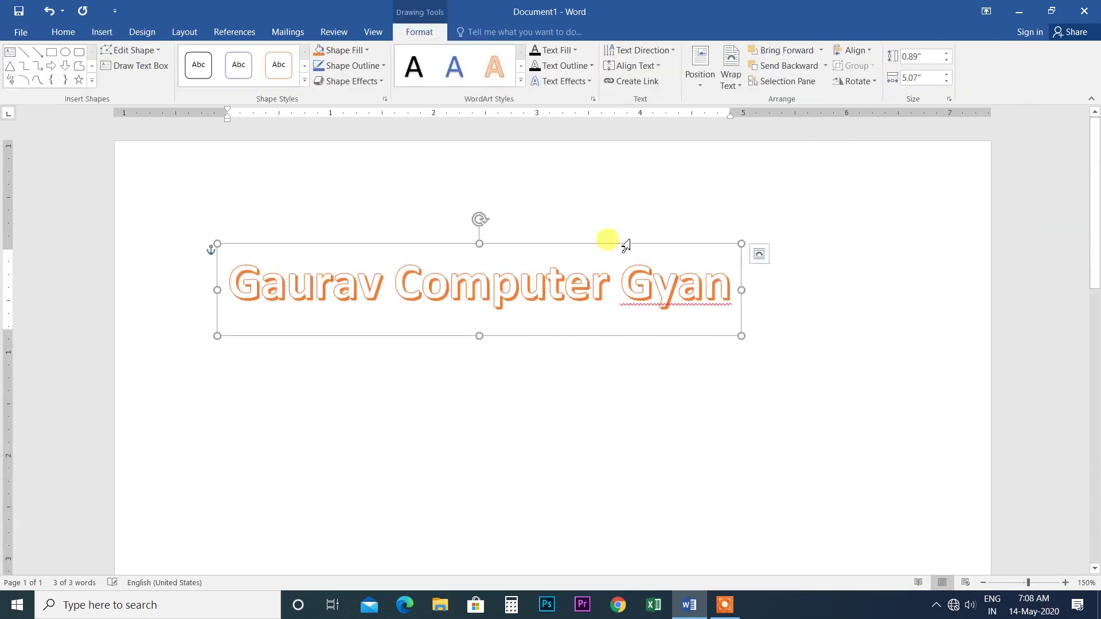
left_click_drag(561, 245, 579, 231)
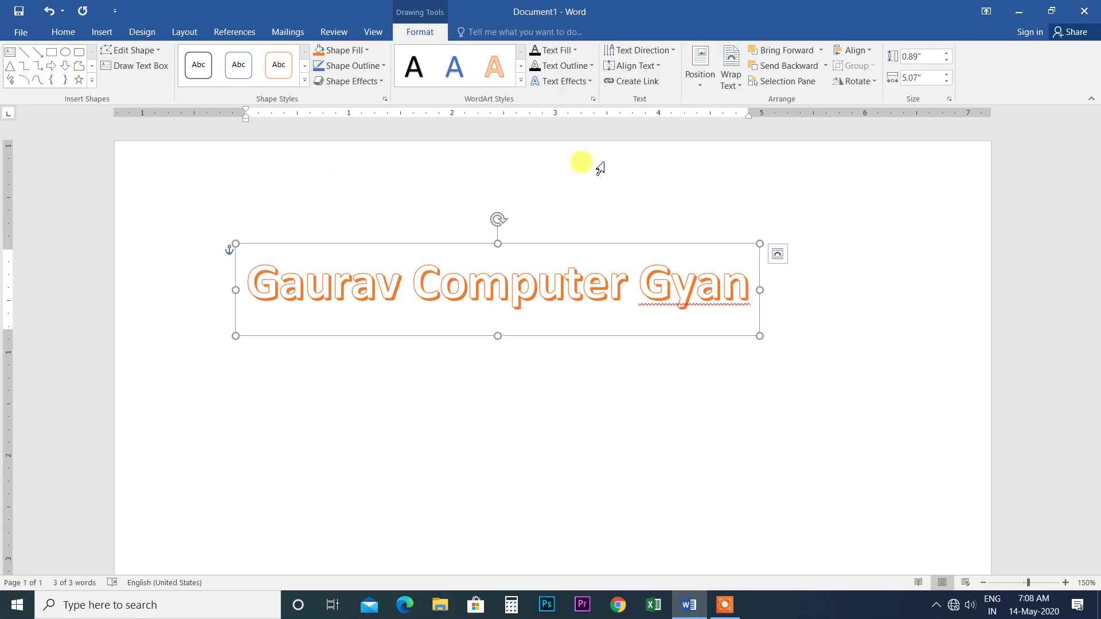
left_click(836, 251)
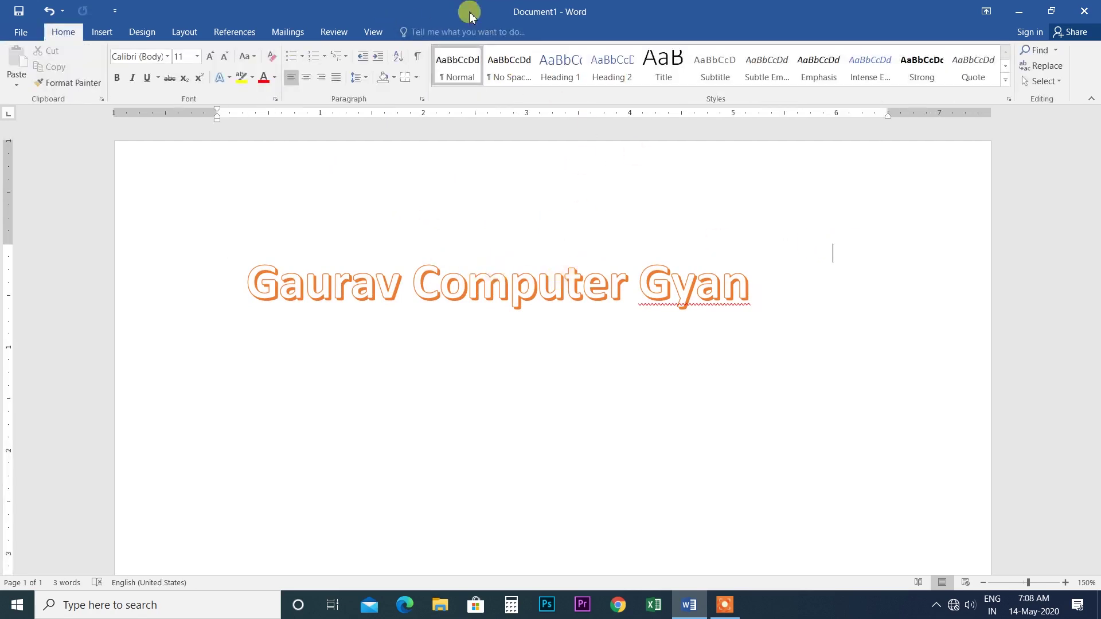
Step: Draw a rounded rectangle about 5.82" wide and 1.54" high over the WordArt and give it the glossy orange gradient theme style
left_click(423, 268)
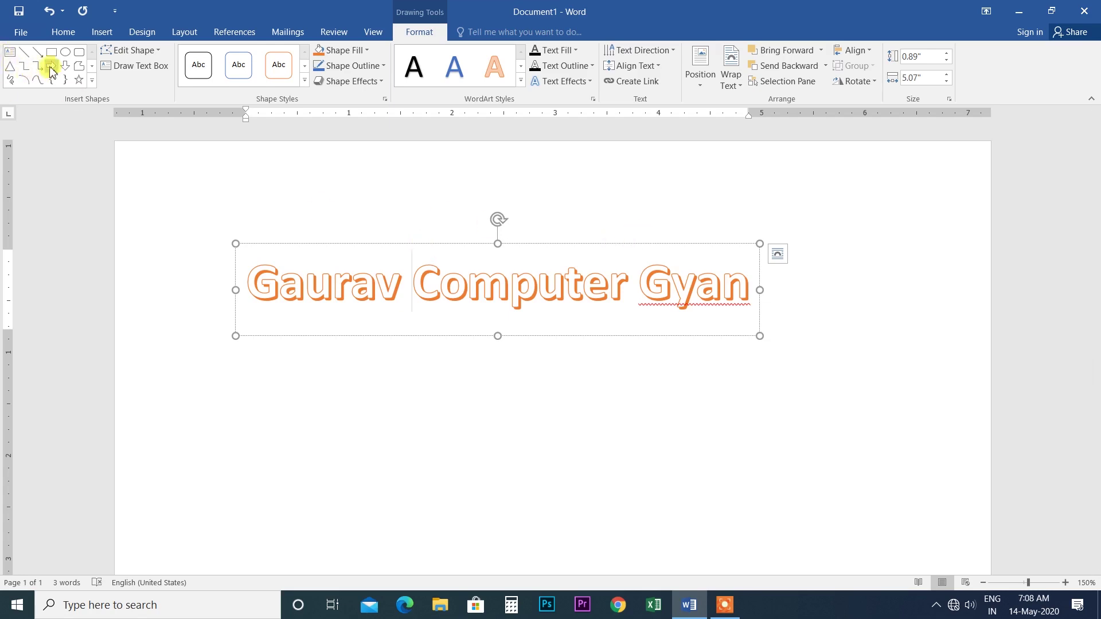
left_click(80, 53)
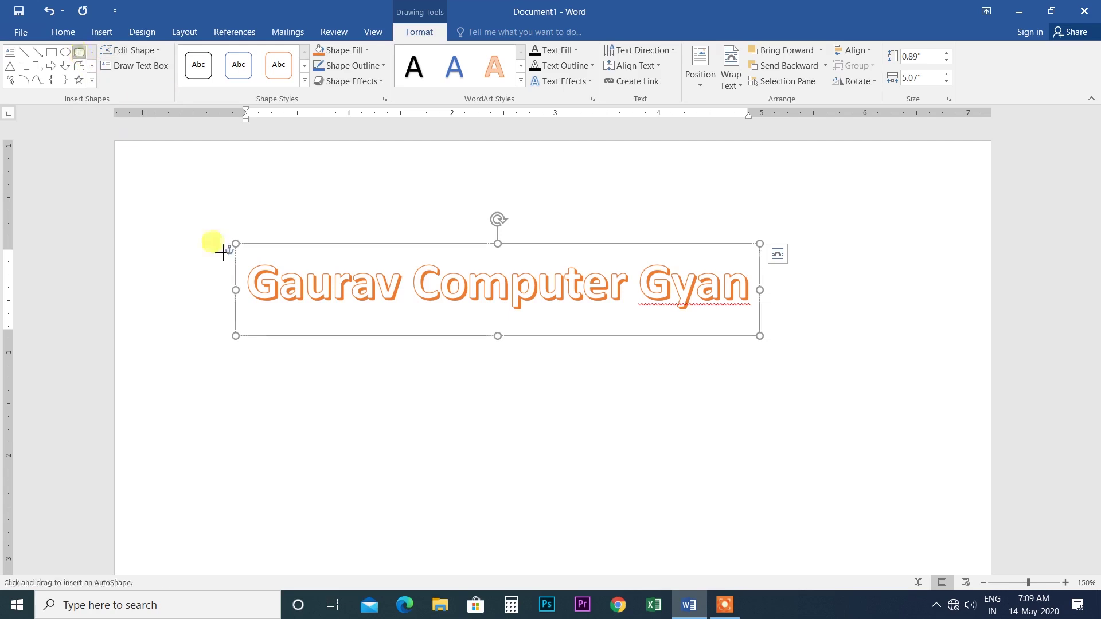
left_click_drag(207, 210, 806, 368)
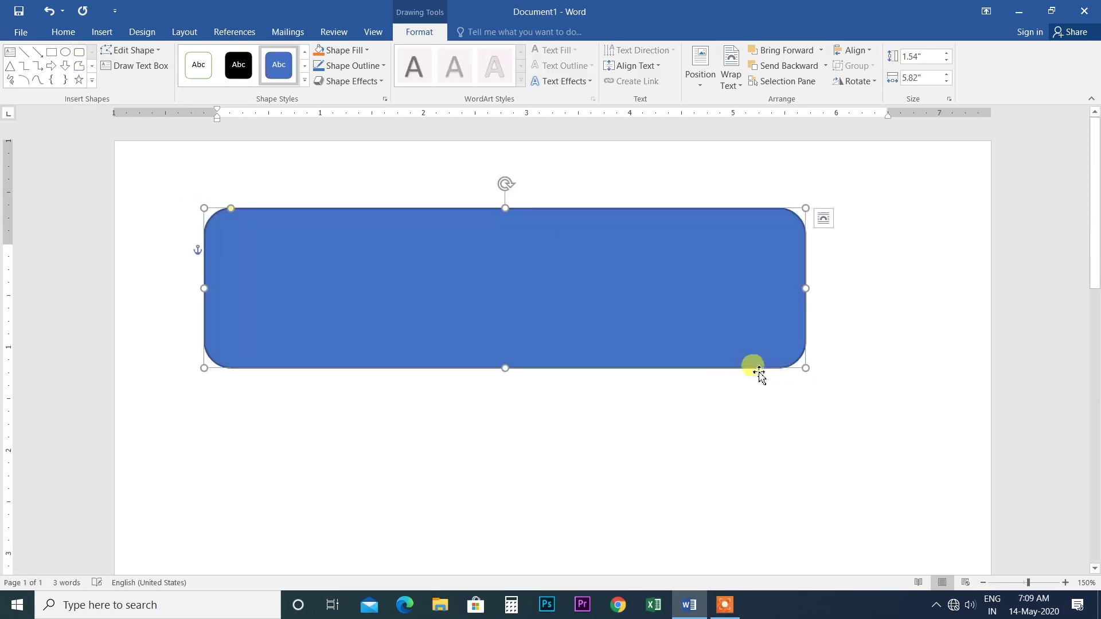
left_click(304, 83)
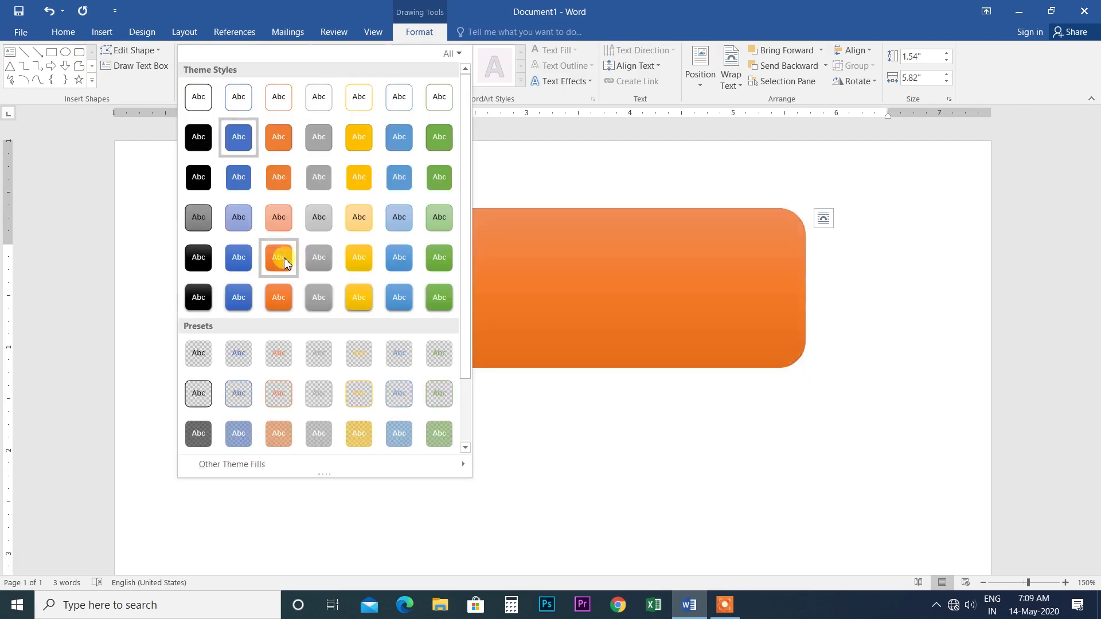
left_click(282, 261)
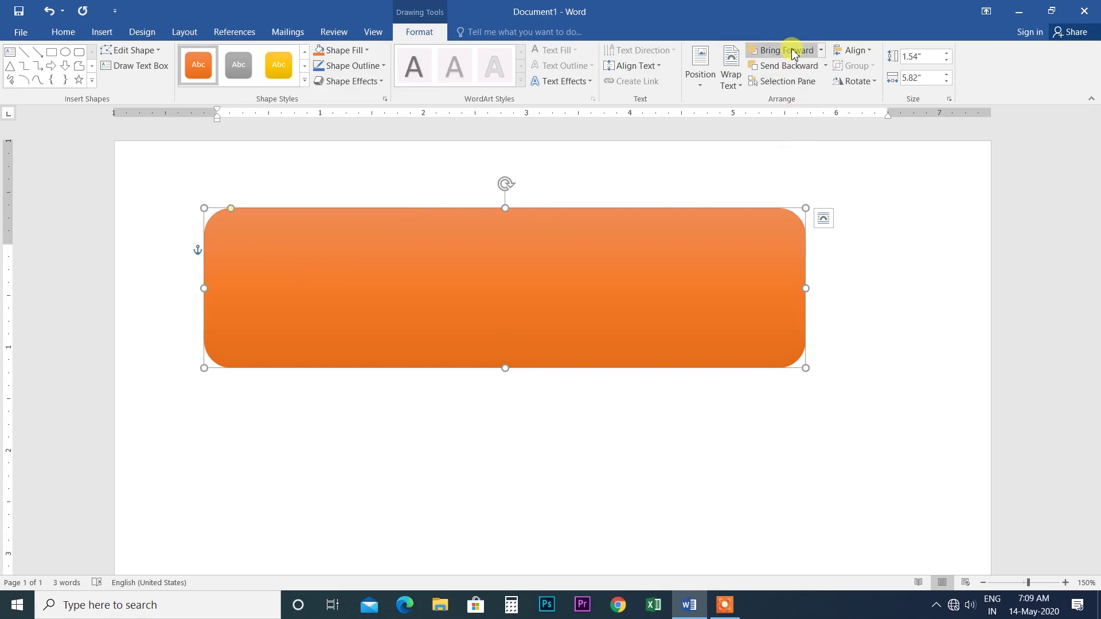
Step: Try Bring to Front on the orange rectangle, then use Send Backward to place it behind the WordArt text
left_click(820, 51)
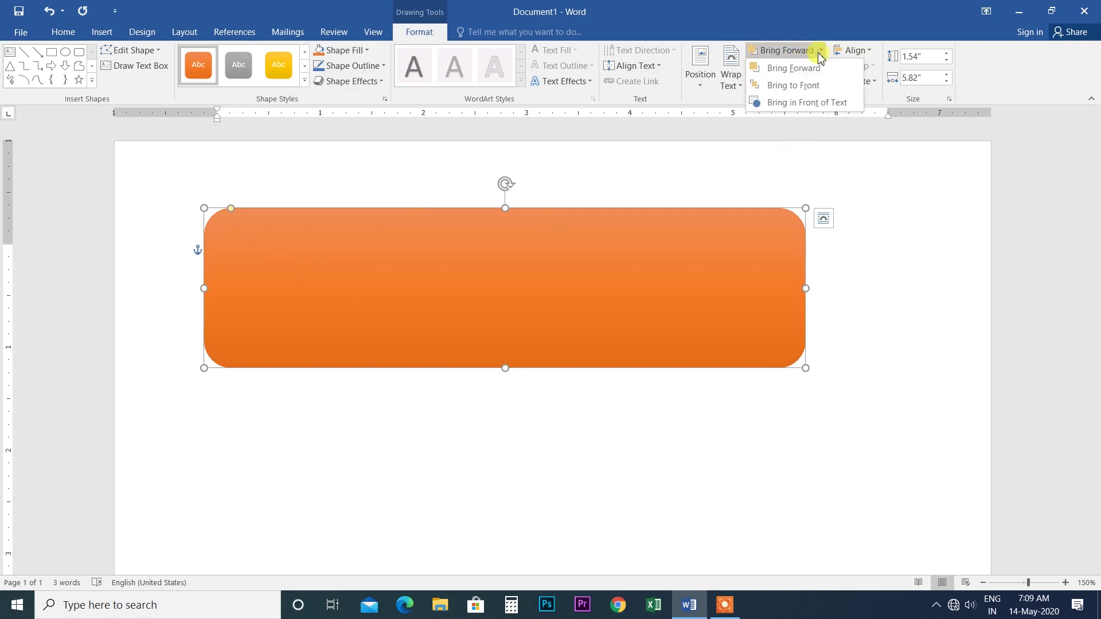
left_click(810, 85)
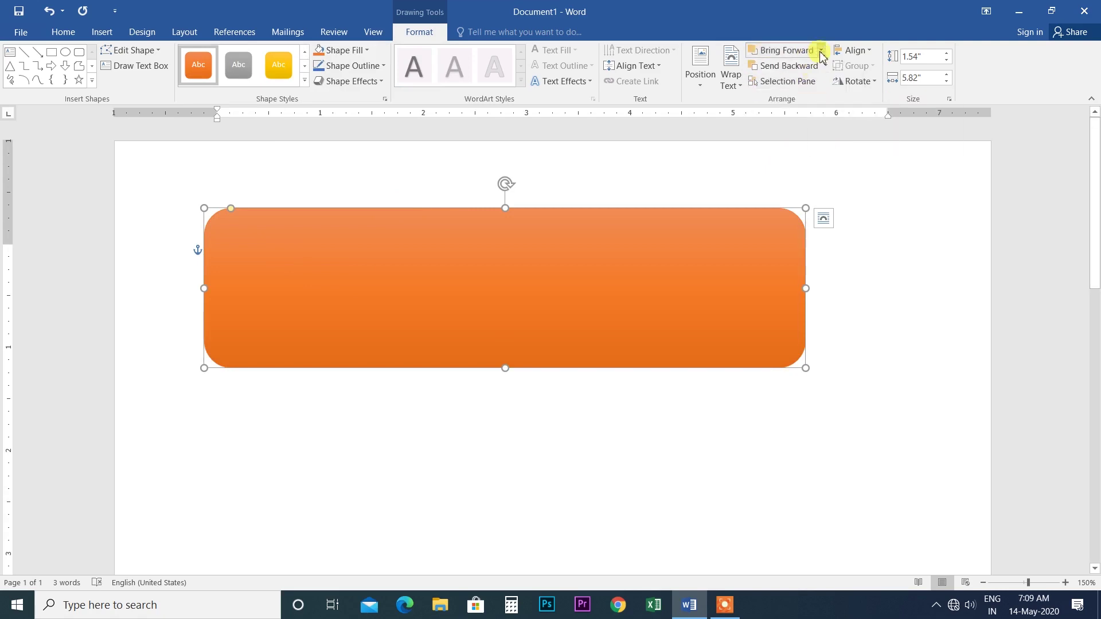
left_click(821, 50)
left_click(793, 87)
left_click(814, 66)
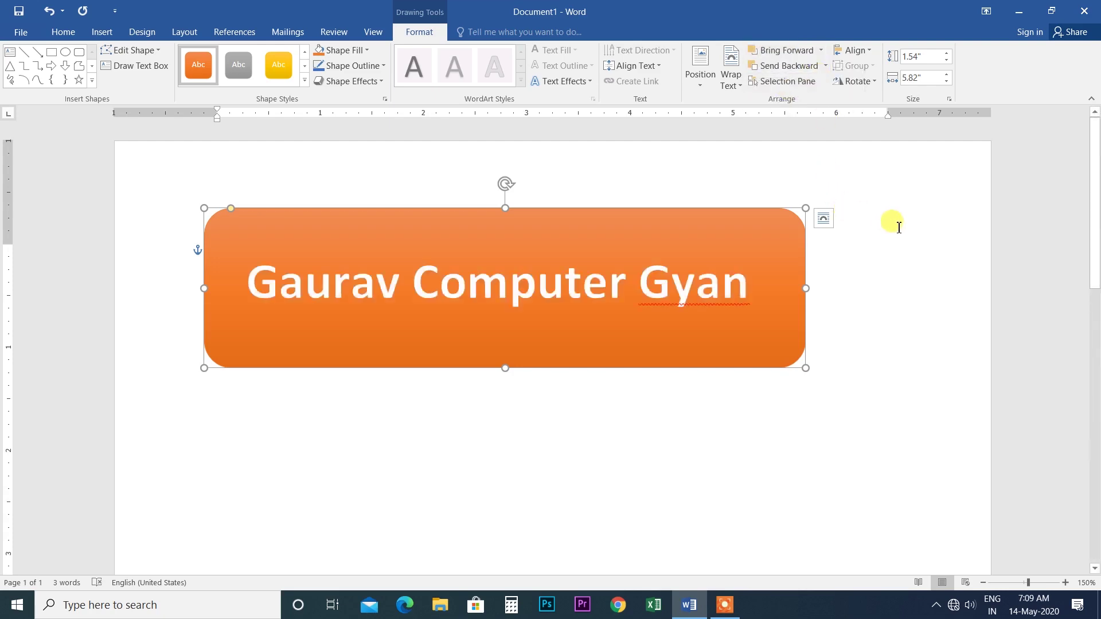
Step: Move the orange rectangle below the WordArt and back behind it
left_click(900, 253)
left_click_drag(595, 239, 590, 410)
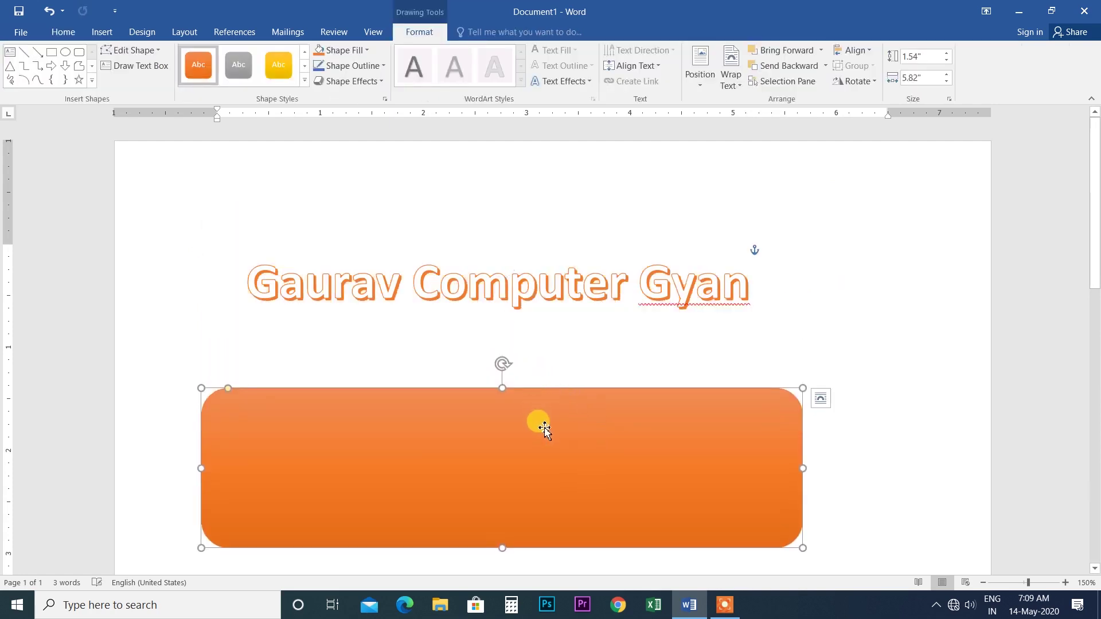
left_click(614, 287)
left_click_drag(440, 446, 437, 262)
Step: Select the entire WordArt text and apply the light blue style with white outline and shadow
left_click(696, 293)
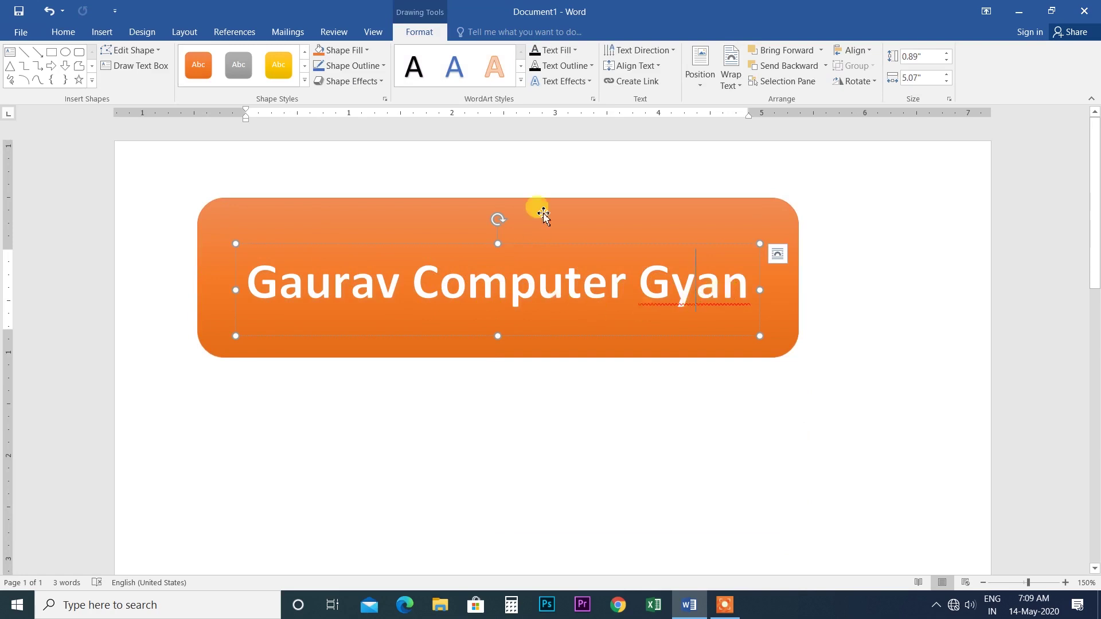
left_click(520, 80)
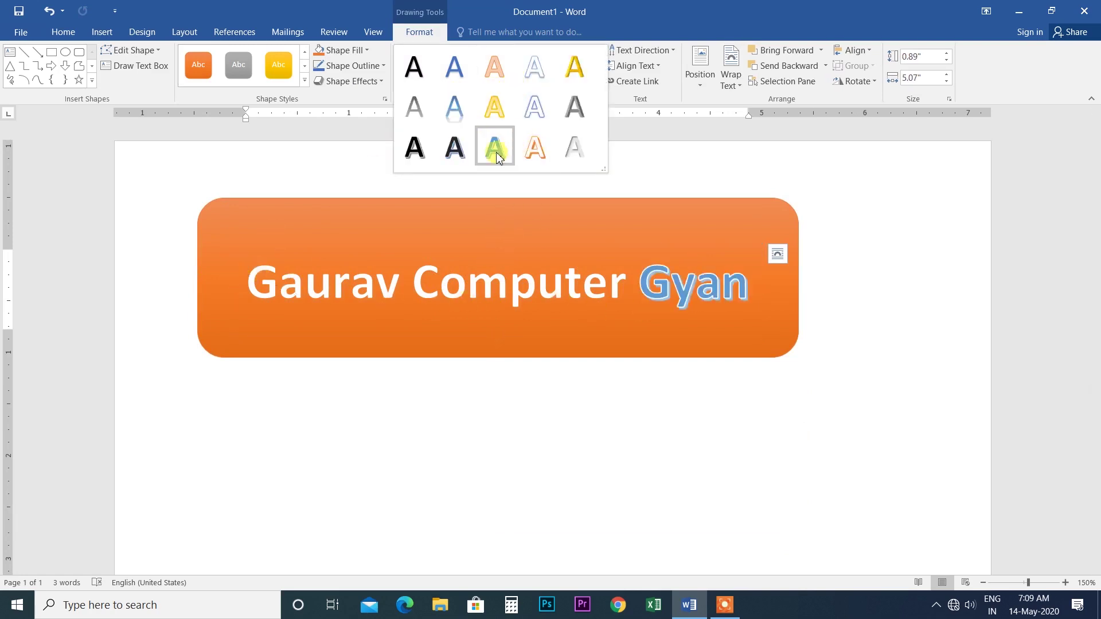
left_click(752, 283)
left_click_drag(752, 283, 283, 282)
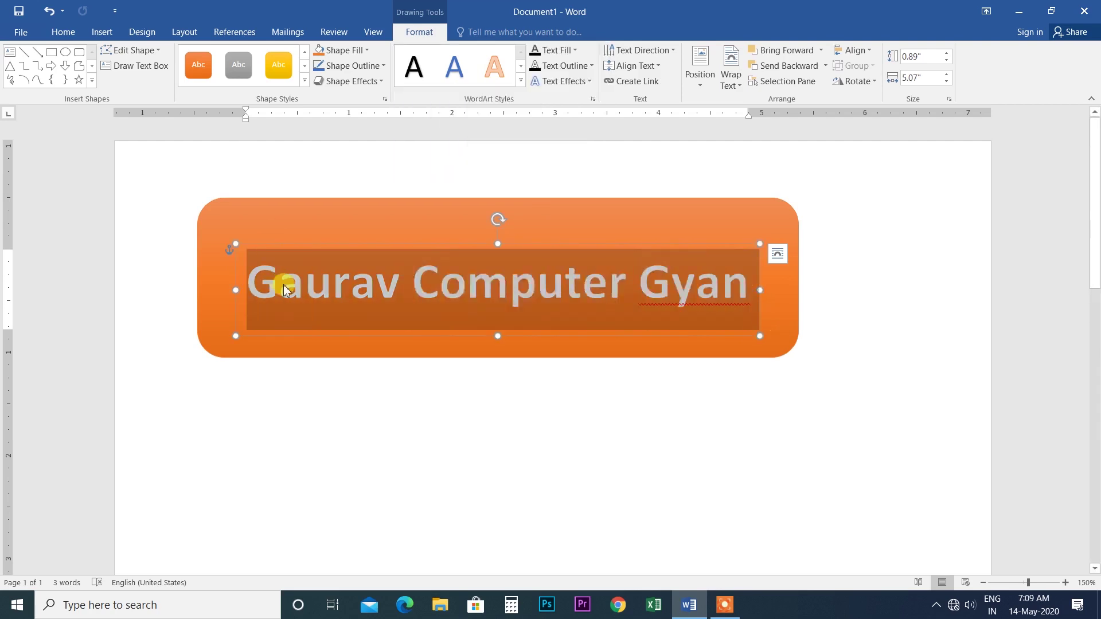
left_click(458, 75)
left_click(520, 80)
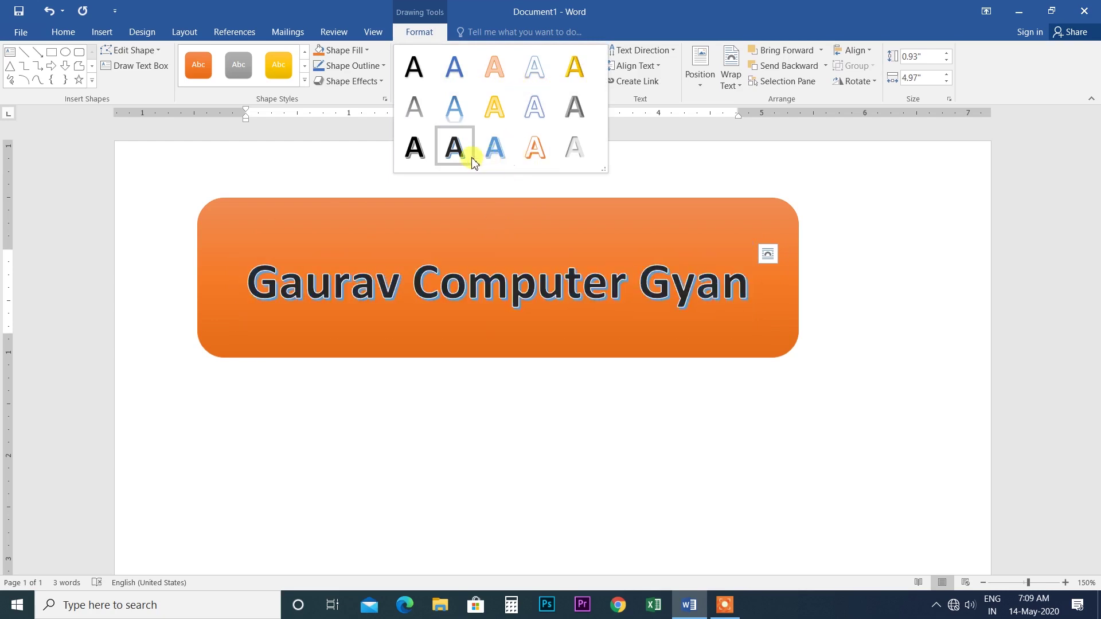
left_click(493, 148)
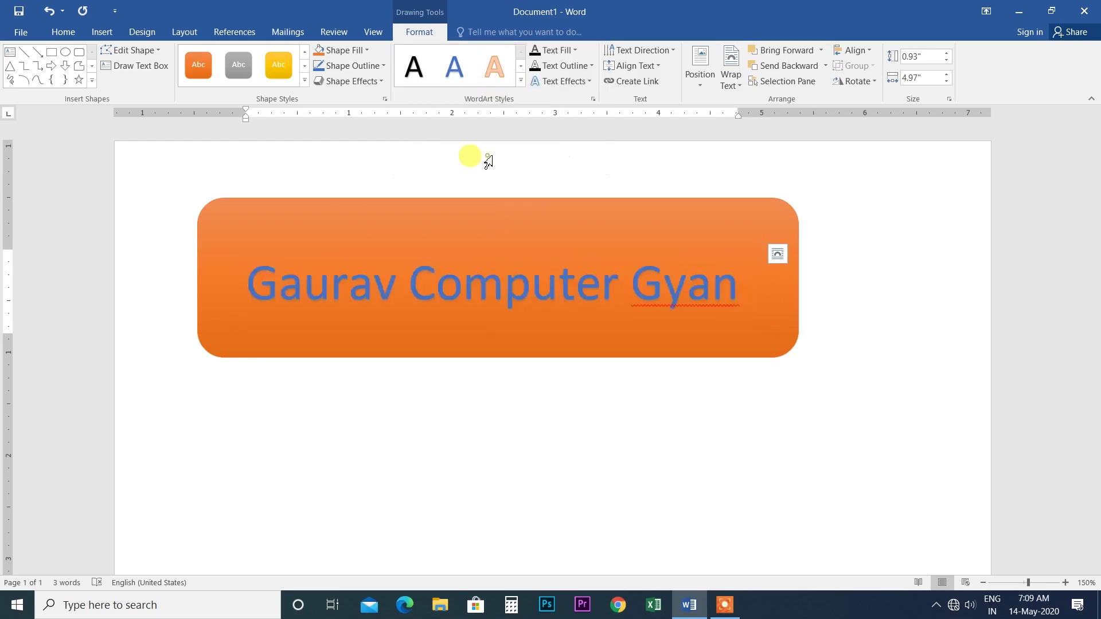
left_click(189, 160)
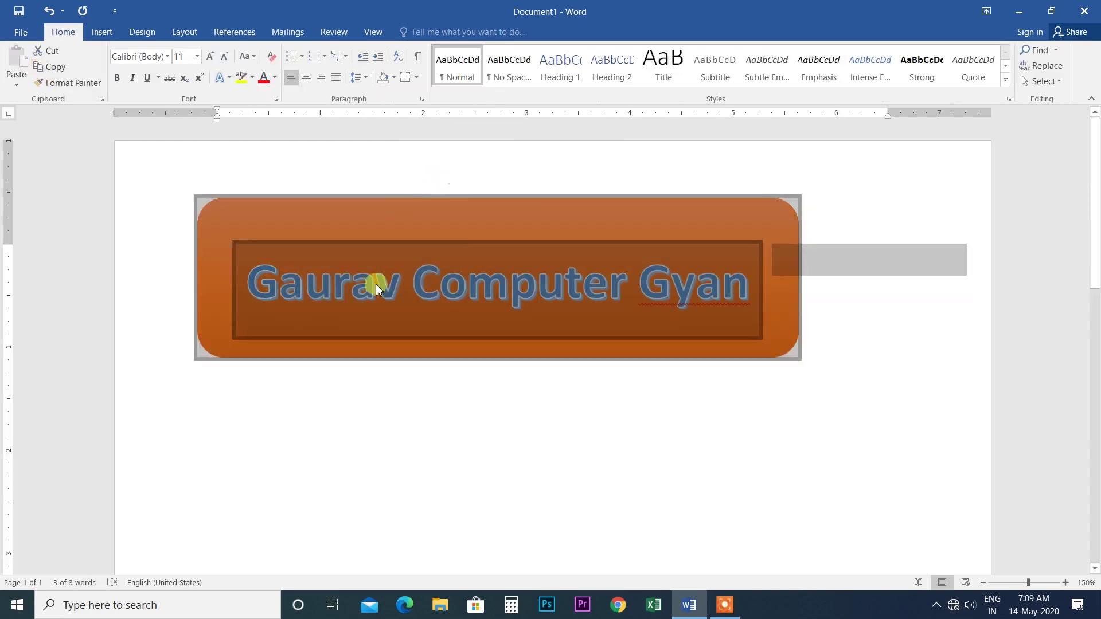
Step: Shrink the orange rectangle from all four sides to fit closely around the text, with a height of about 0.78"
left_click(409, 219)
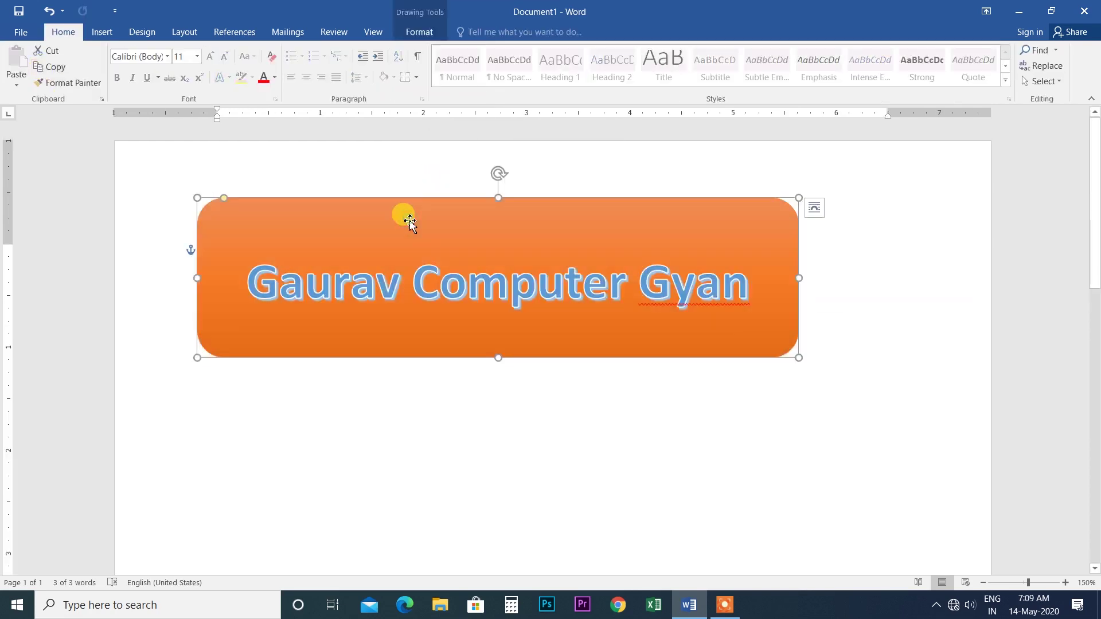
left_click(419, 32)
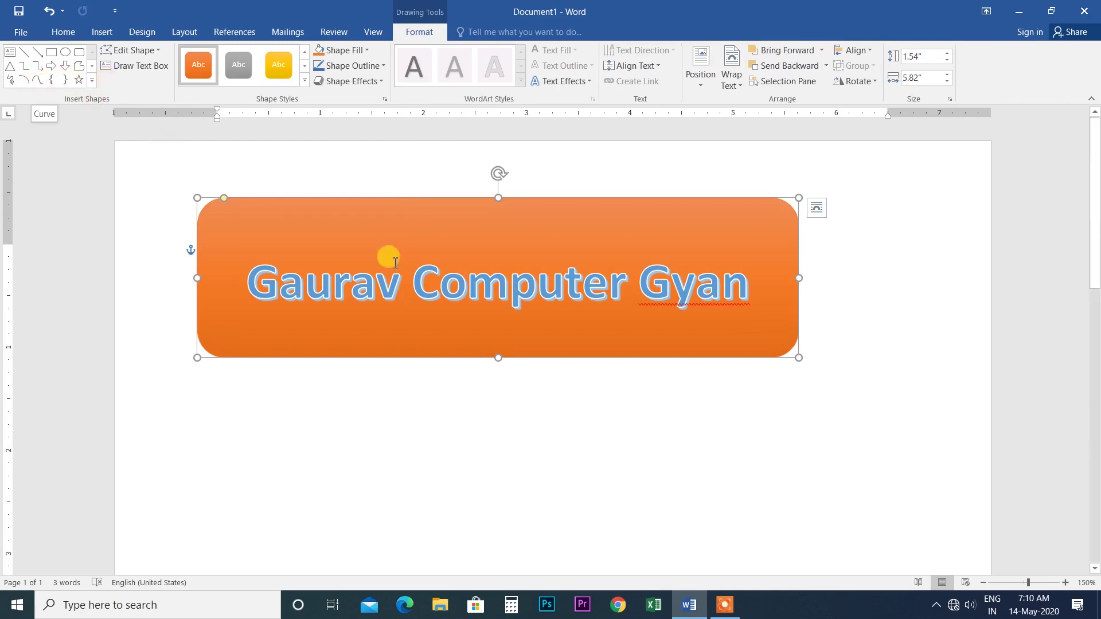
left_click_drag(497, 198, 498, 243)
left_click_drag(500, 357, 499, 325)
left_click_drag(197, 285, 218, 288)
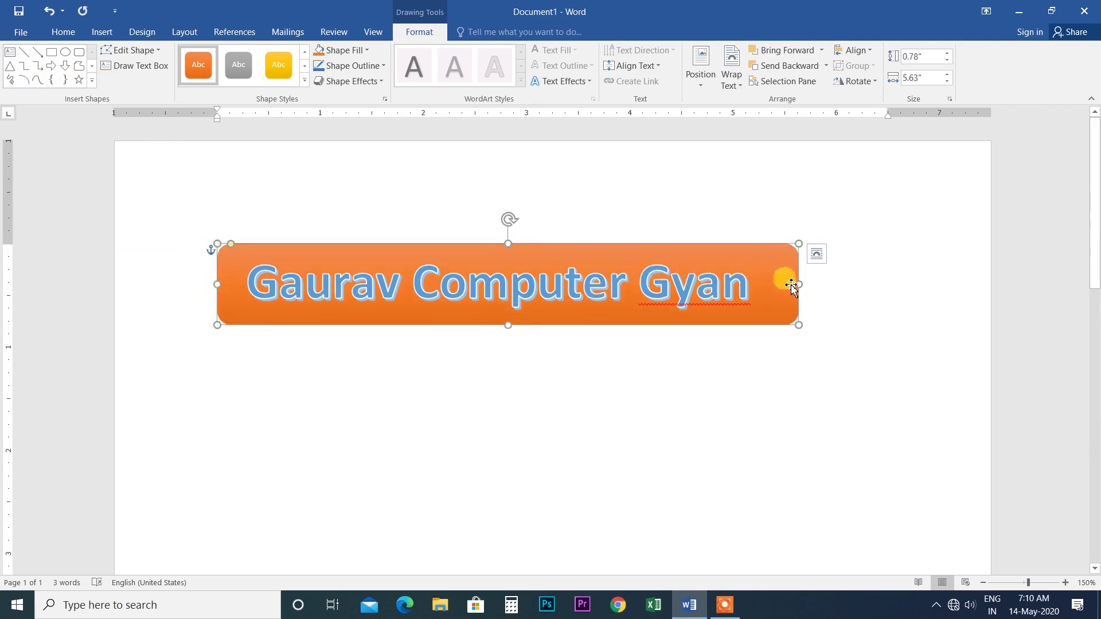
left_click_drag(798, 284, 775, 286)
triple_click(172, 151)
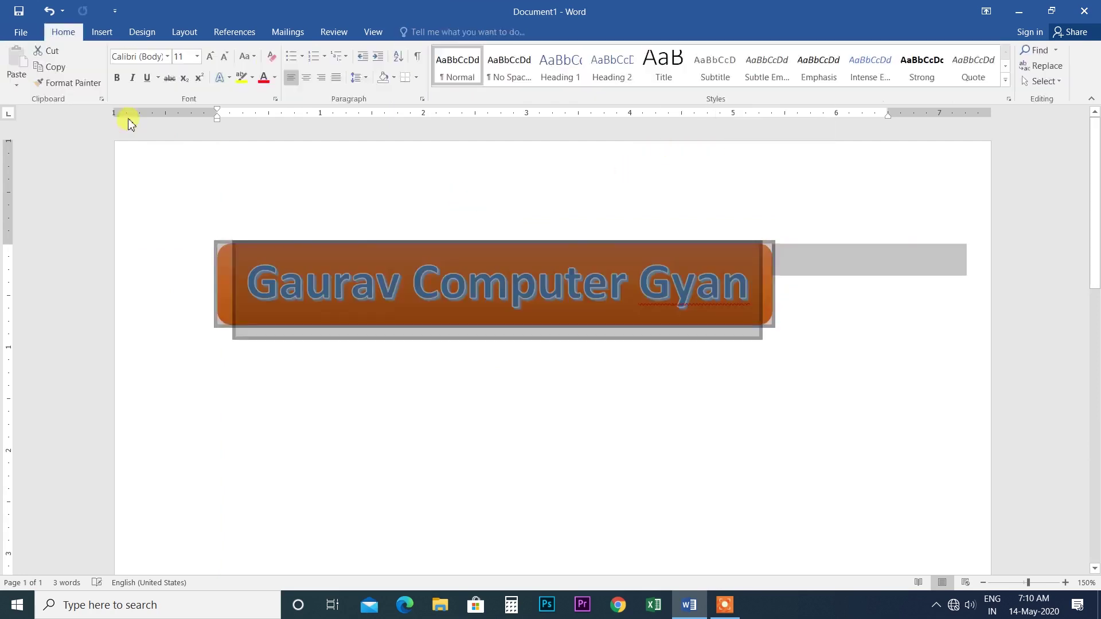
left_click(381, 265)
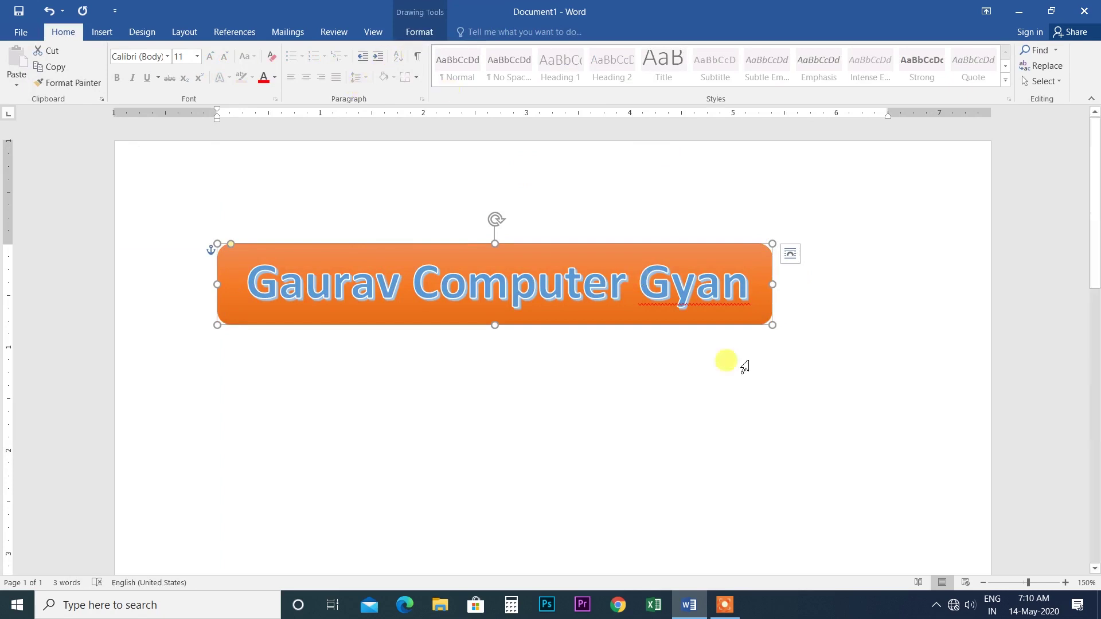
left_click(771, 386)
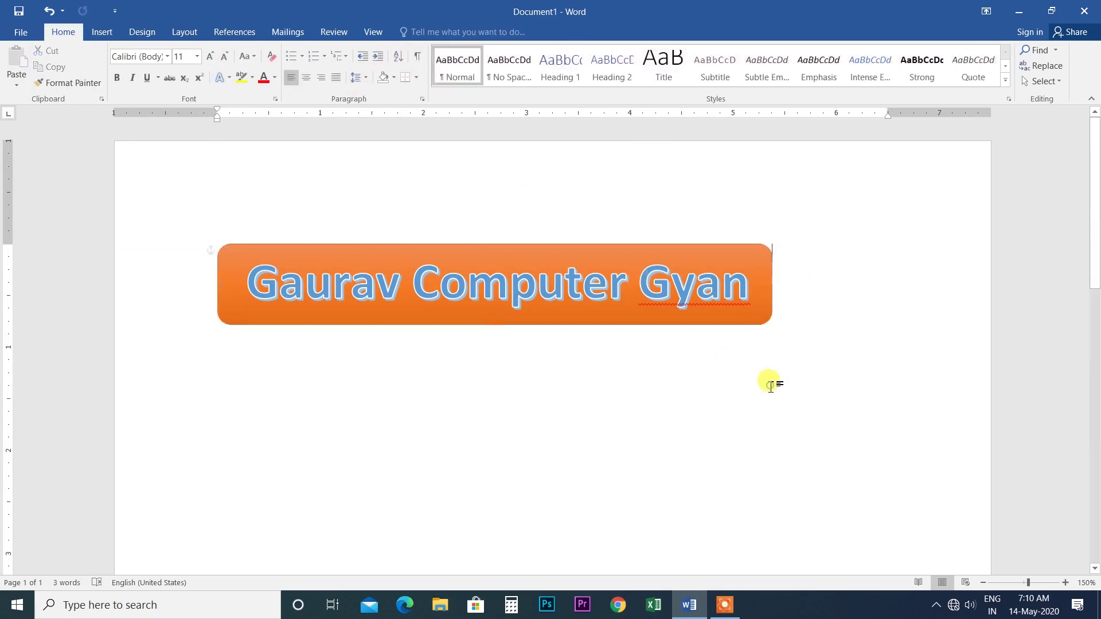
Step: Move the WordArt text box off the orange rectangle to the empty area just below it
left_click(712, 259)
left_click_drag(691, 245, 755, 379)
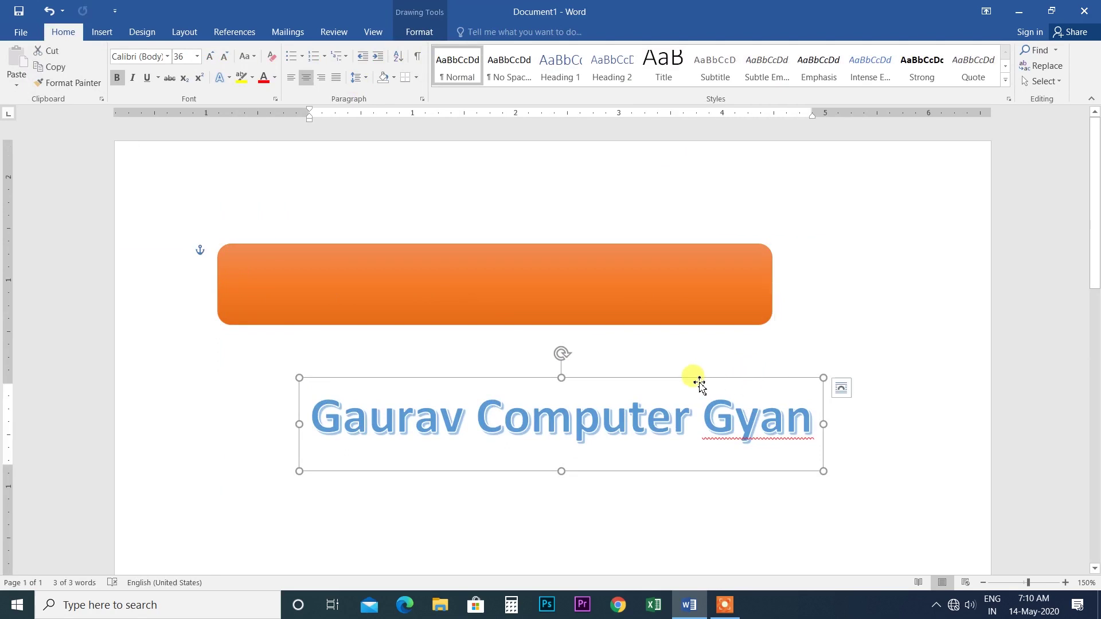
Step: Draw an Up Ribbon banner shape about 3.72" wide and 0.64" high, overlapping the top of the orange rectangle
left_click(391, 272)
left_click(420, 32)
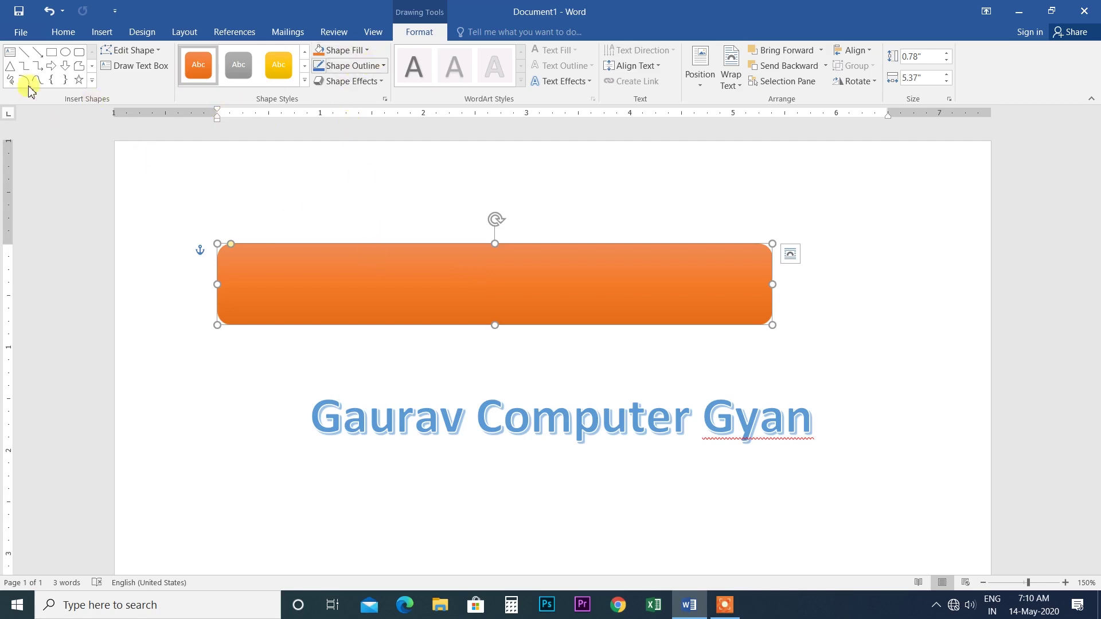
left_click(395, 418)
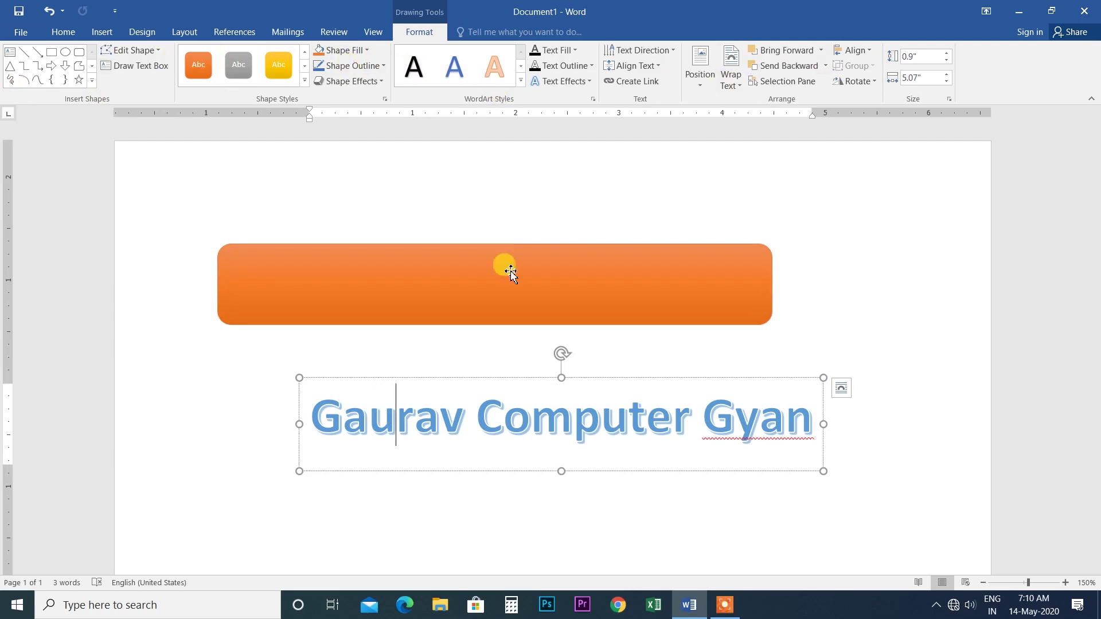
left_click(382, 268)
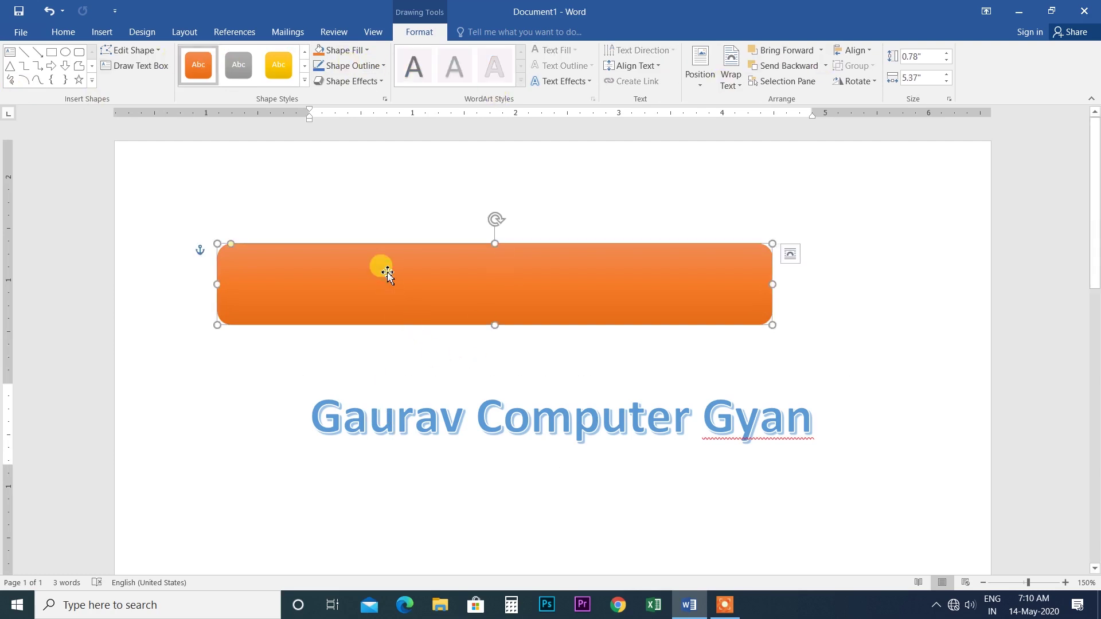
left_click(92, 80)
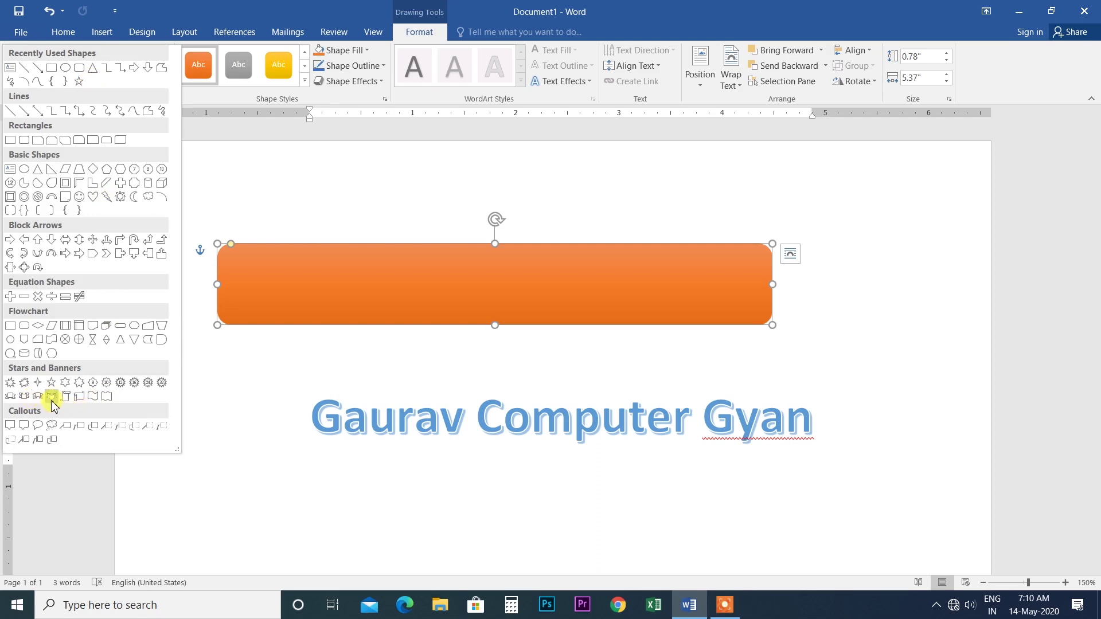
left_click(12, 397)
mouse_move(428, 184)
left_mouse_down()
mouse_move(660, 246)
mouse_move(808, 256)
left_mouse_up()
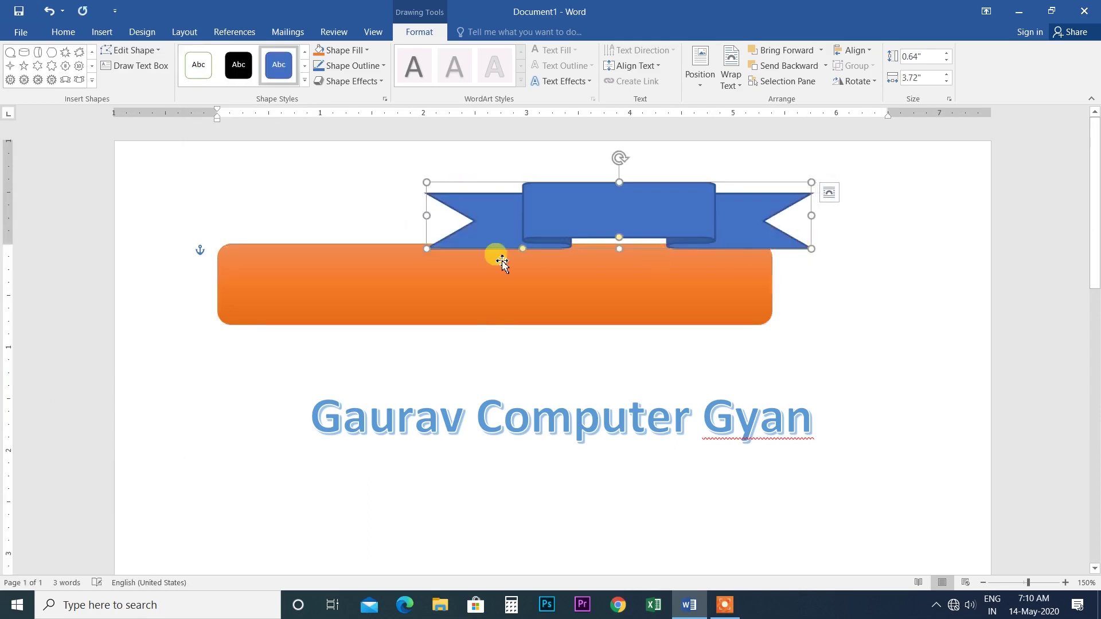
Step: Delete the orange rectangle and fit the blue ribbon into its place, widened to about 5.98"
left_click(483, 282)
key("Delete")
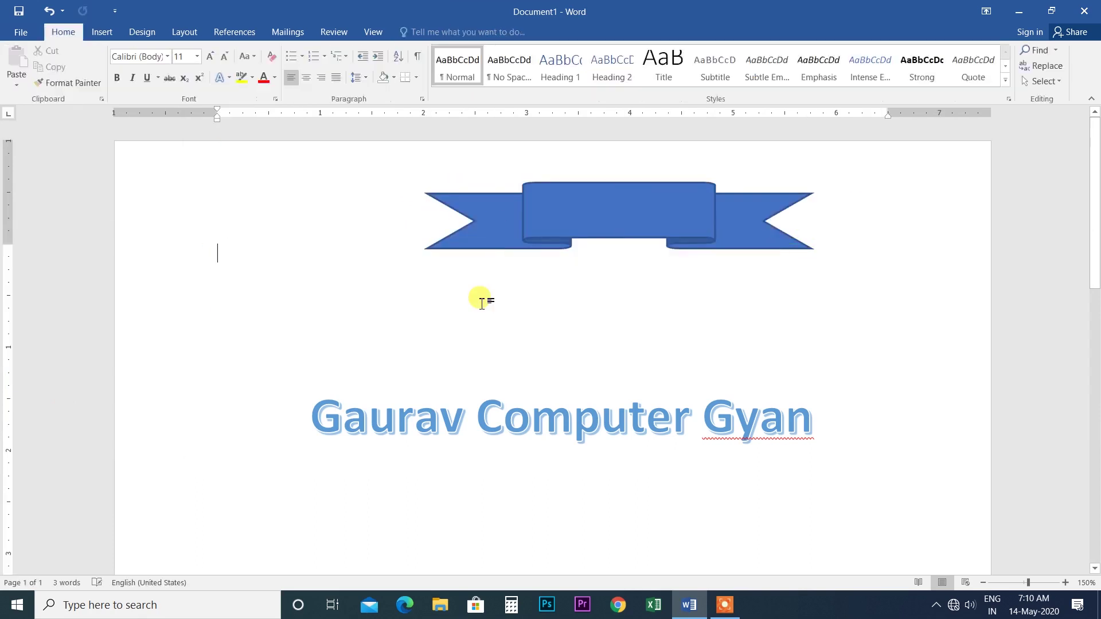
left_click_drag(589, 217, 453, 252)
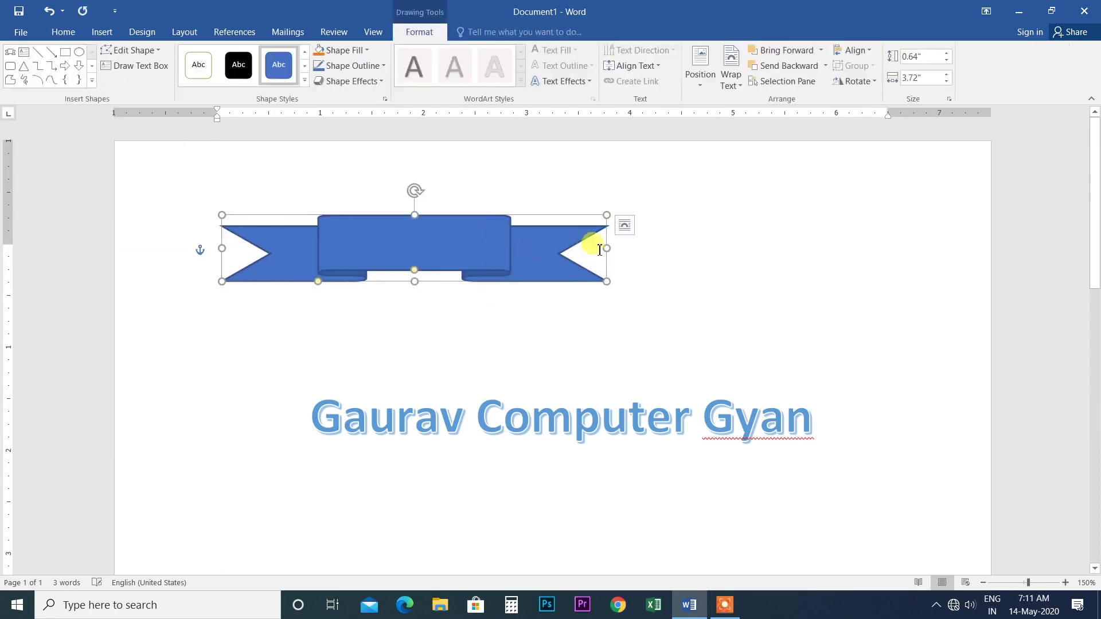
left_click_drag(629, 254, 828, 277)
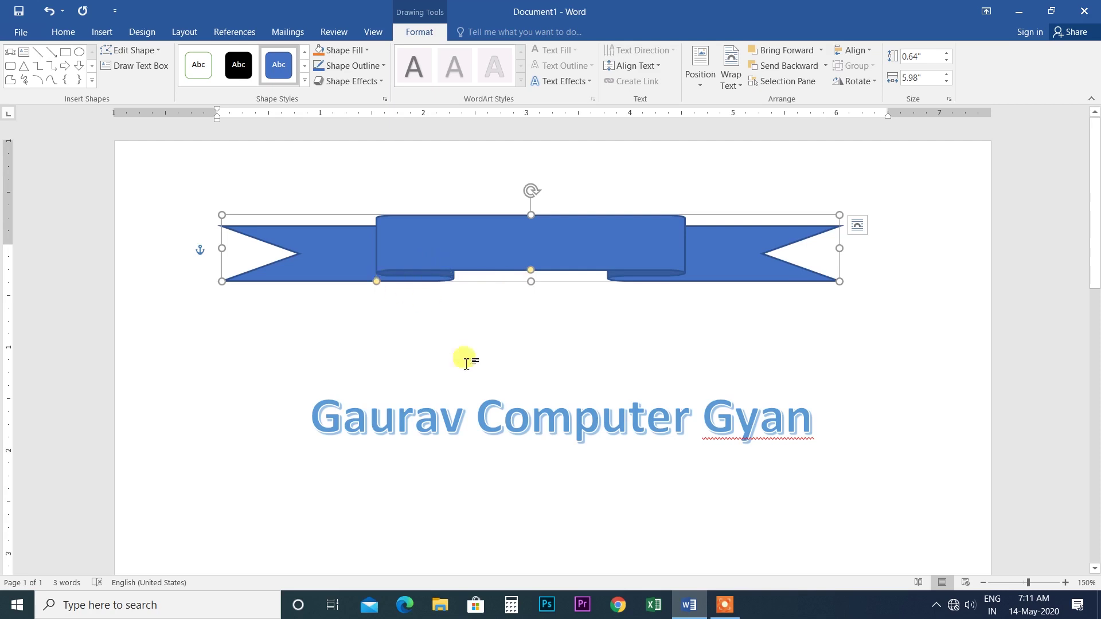
Step: Resize the WordArt text box below the ribbon to about 2.25" wide and 1.47" high
left_click(449, 417)
left_click(405, 378)
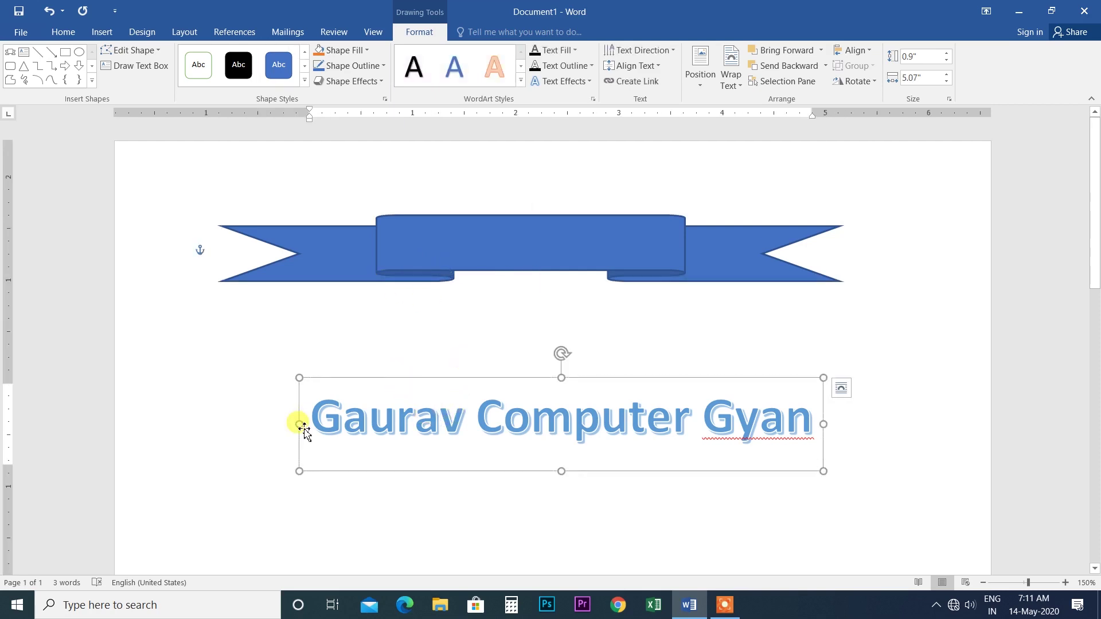
left_click_drag(300, 428, 559, 431)
left_click_drag(689, 377, 691, 484)
scroll(687, 519, "down", 7)
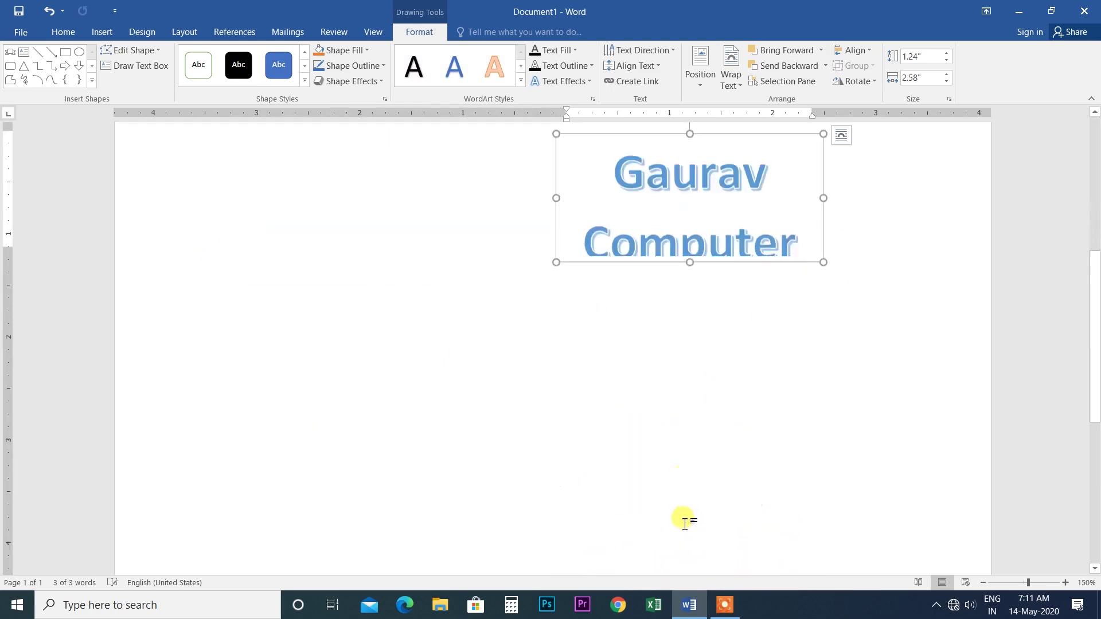
scroll(664, 370, "up", 3)
left_click_drag(821, 407, 726, 422)
Step: Reduce the font size of the whole WordArt text until it fits on one line, and shorten its box to about 0.44"
left_click_drag(600, 304, 767, 442)
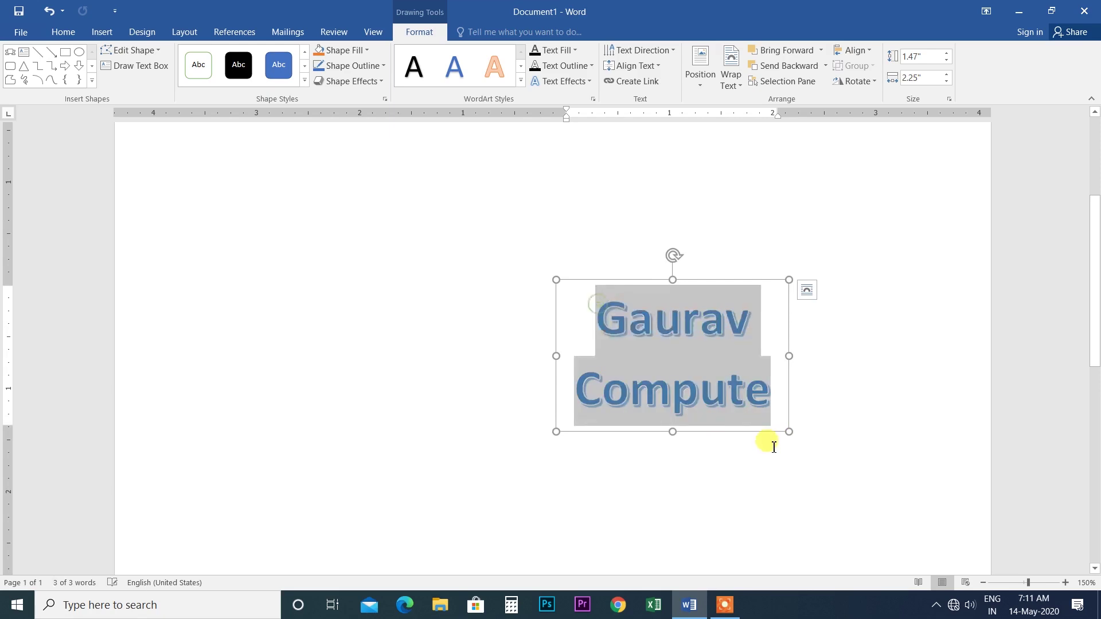
key("ctrl+shift+less")
key("ctrl+shift+less")
key("ctrl+shift+less")
key("ctrl+shift+less")
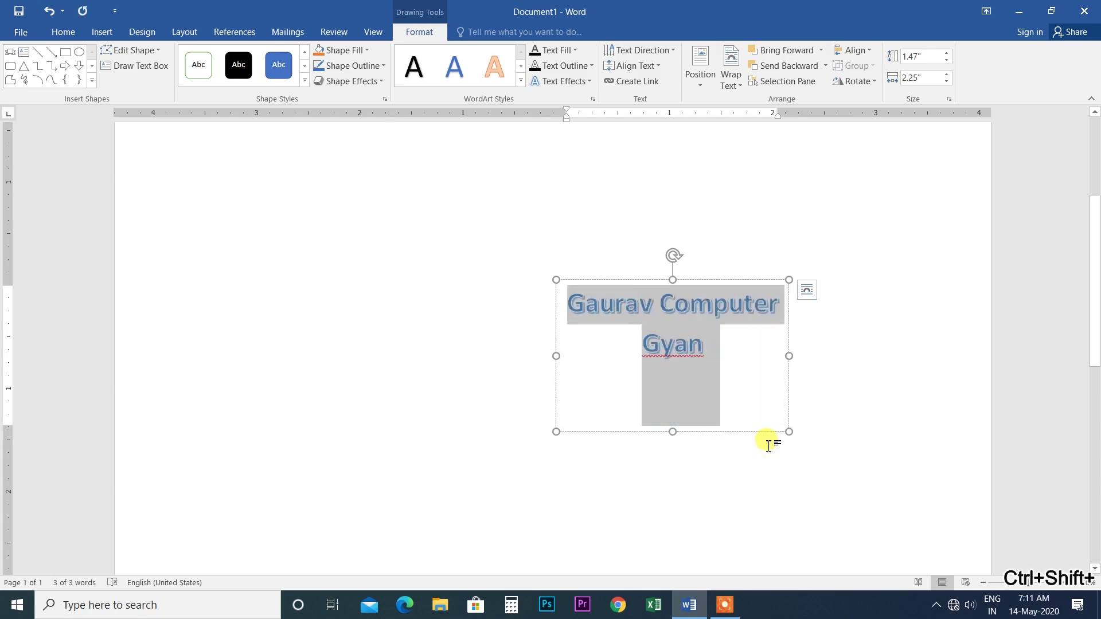
key("ctrl+shift+less")
key("ctrl+shift+less")
key("ctrl+shift+less")
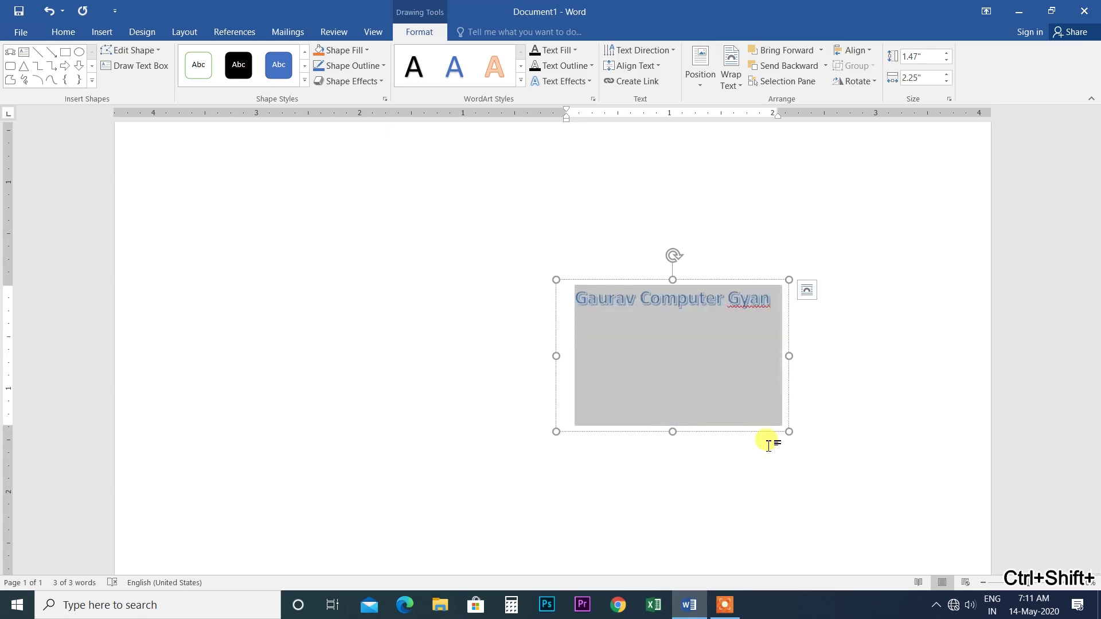
left_click_drag(670, 429, 678, 337)
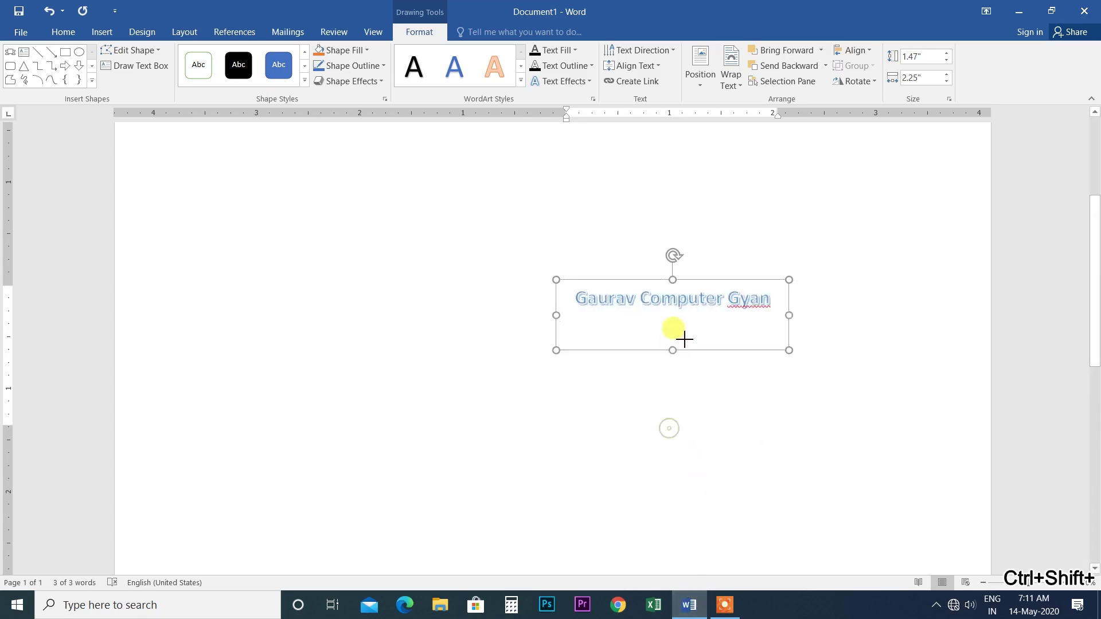
scroll(717, 259, "up", 3)
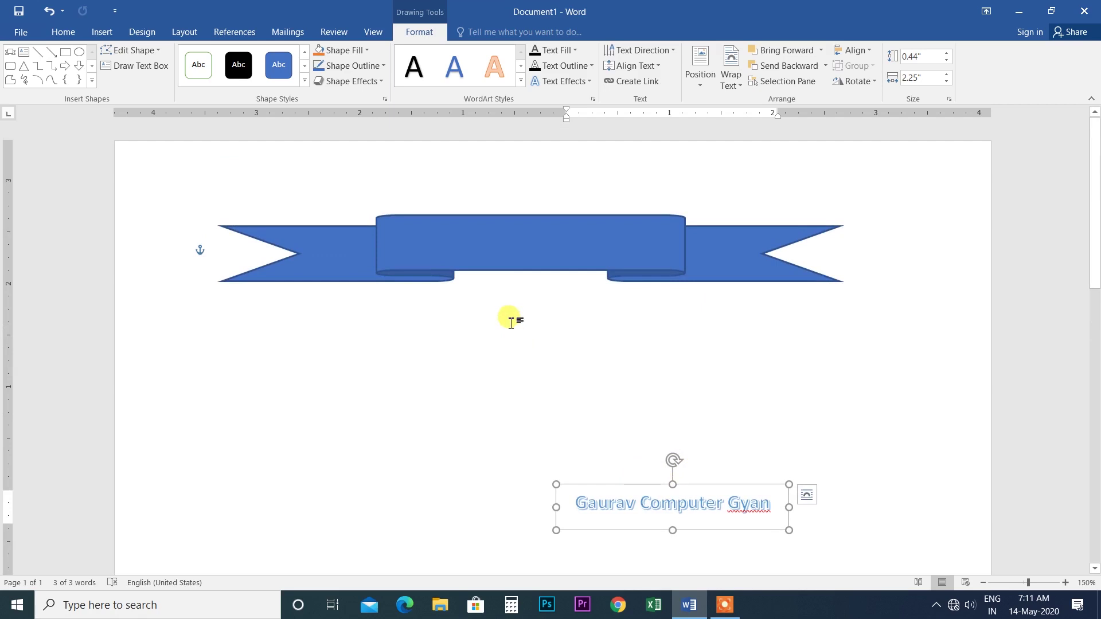
Step: Apply the orange gradient theme style to the ribbon, then place the cursor in the WordArt text
left_click(492, 241)
left_click(305, 80)
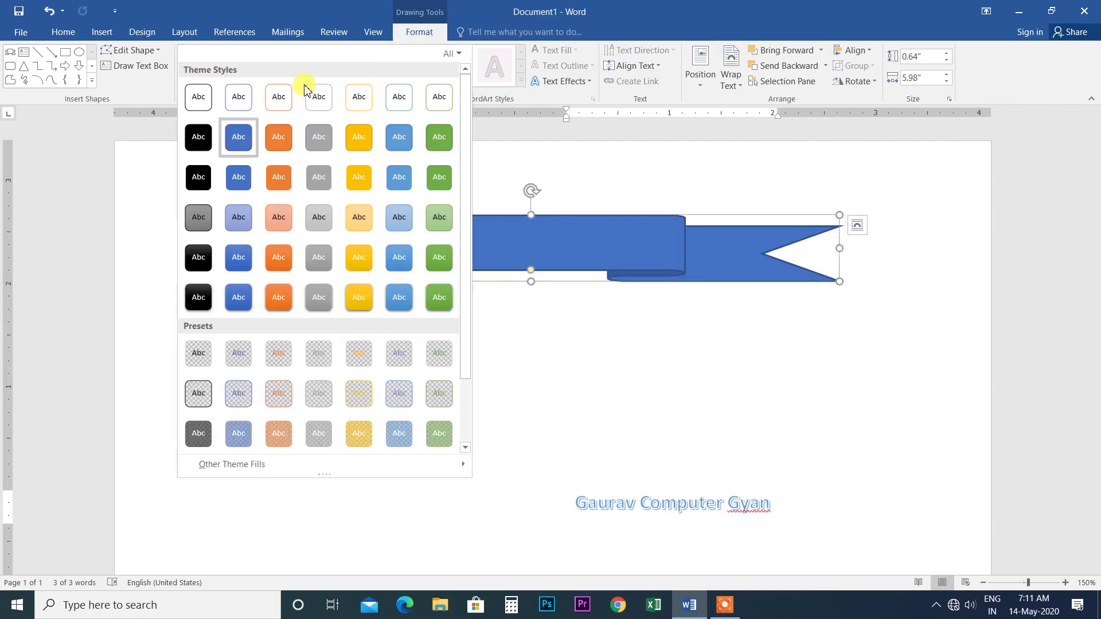
left_click(276, 264)
left_click(635, 500)
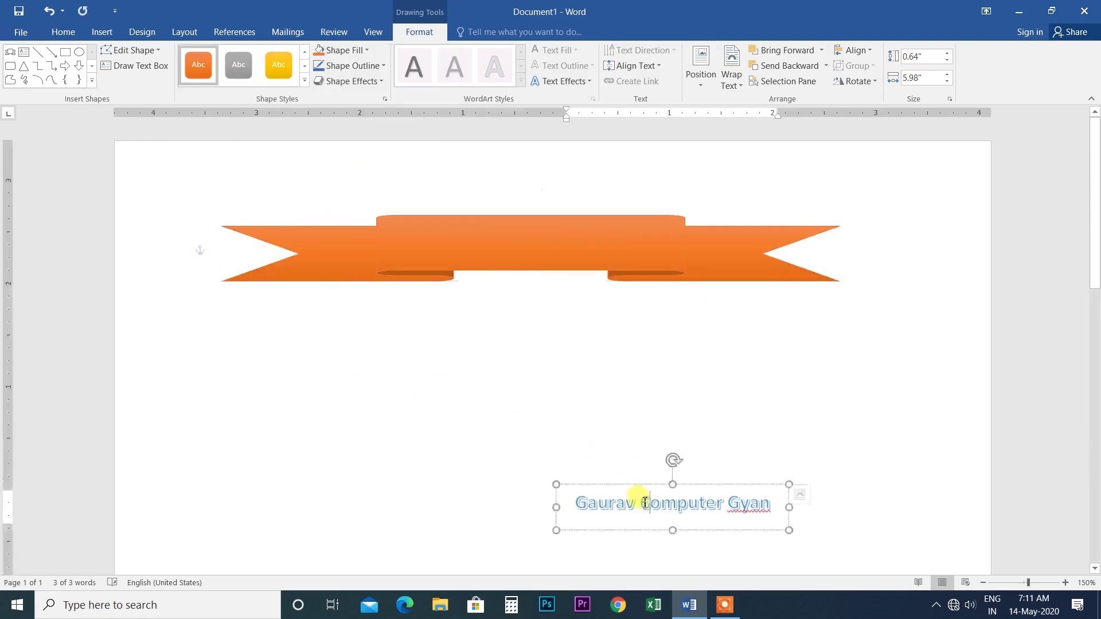
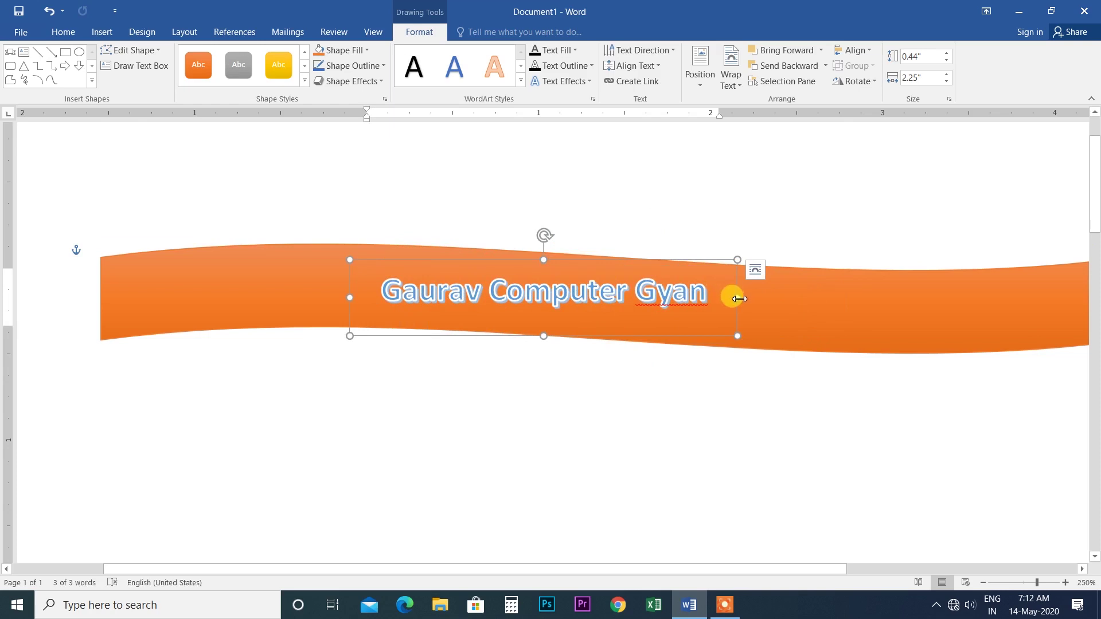
Step: Narrow the orange wave shape from both ends to about 2.37" wide so it closely frames the WordArt text
left_click(129, 296)
left_click_drag(101, 298, 361, 278)
left_click_drag(562, 568, 763, 568)
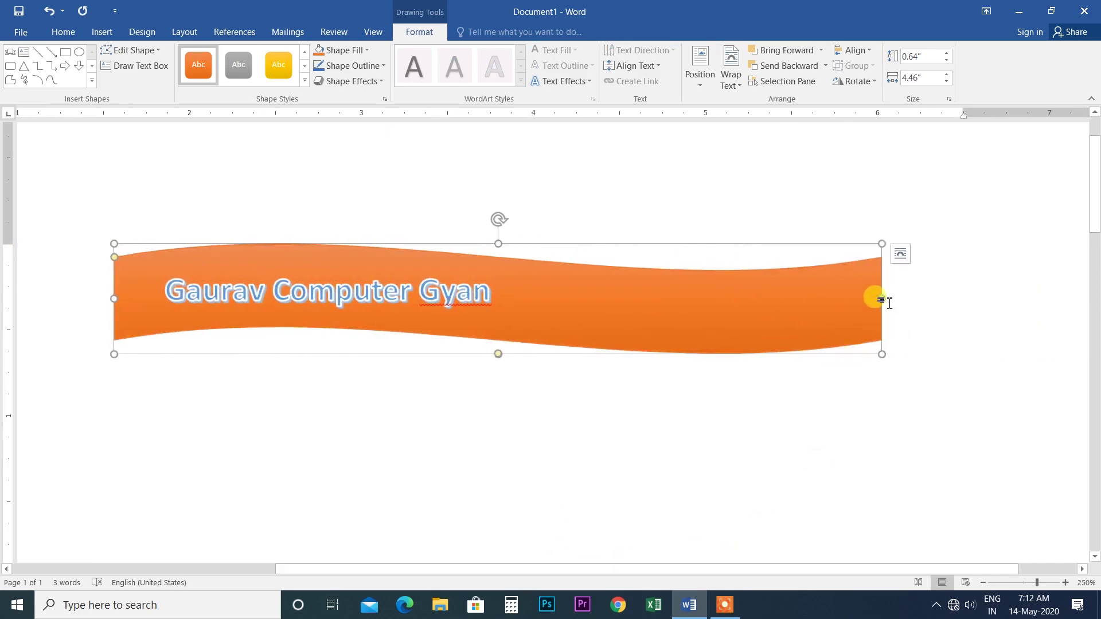
left_click_drag(882, 297, 523, 297)
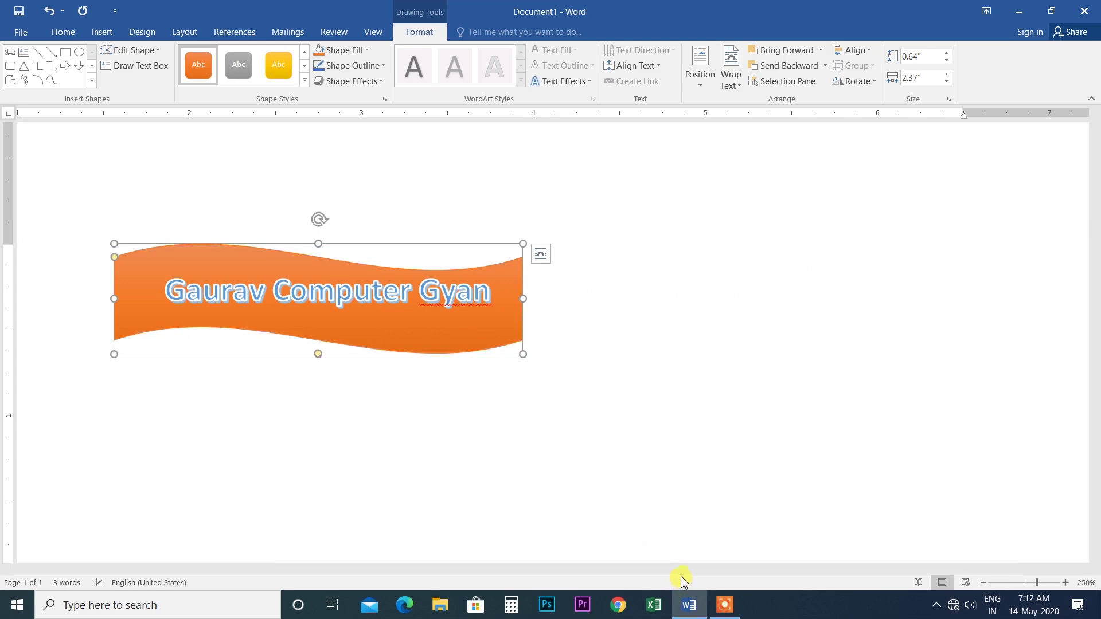
left_click_drag(666, 573, 550, 570)
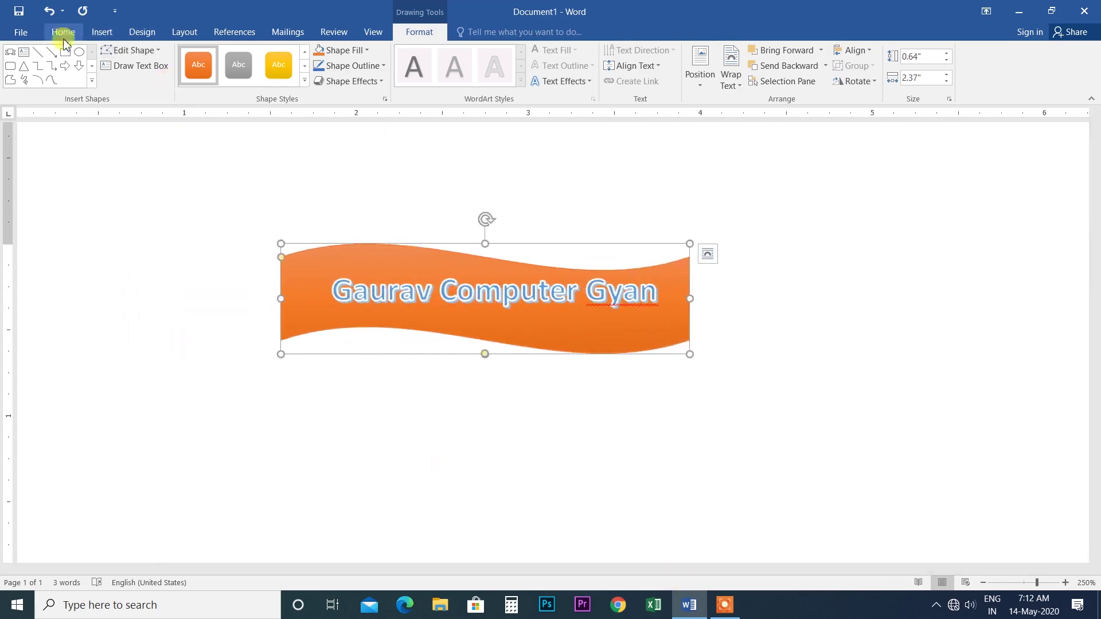
Step: Edit the wave's points to bulge its top edge upward near the left end and its bottom edge downward near the right end
left_click(156, 52)
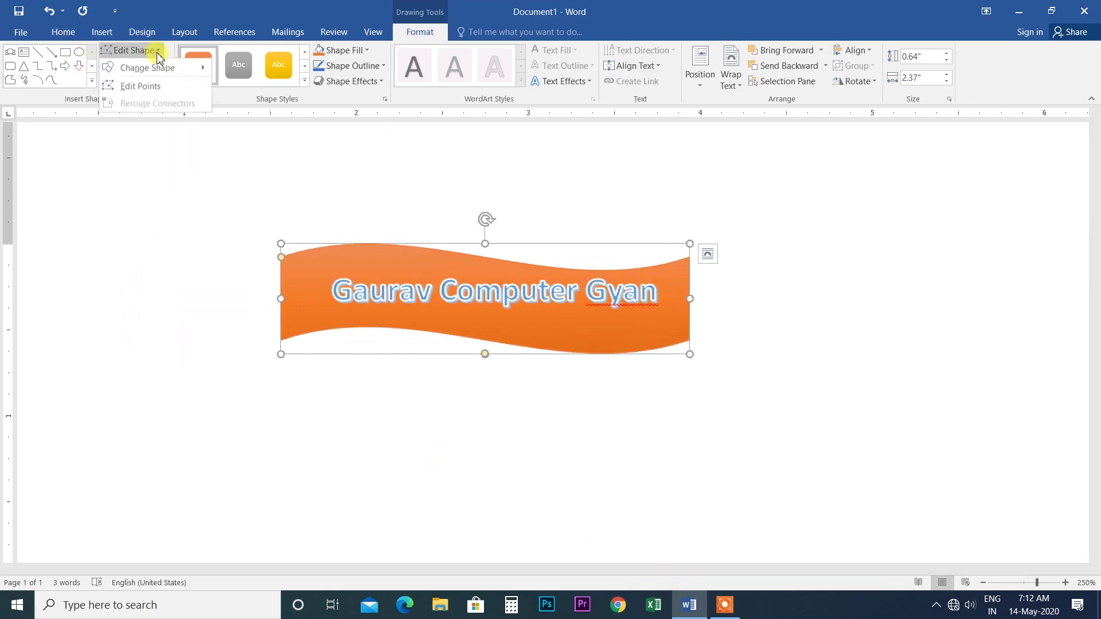
left_click(157, 87)
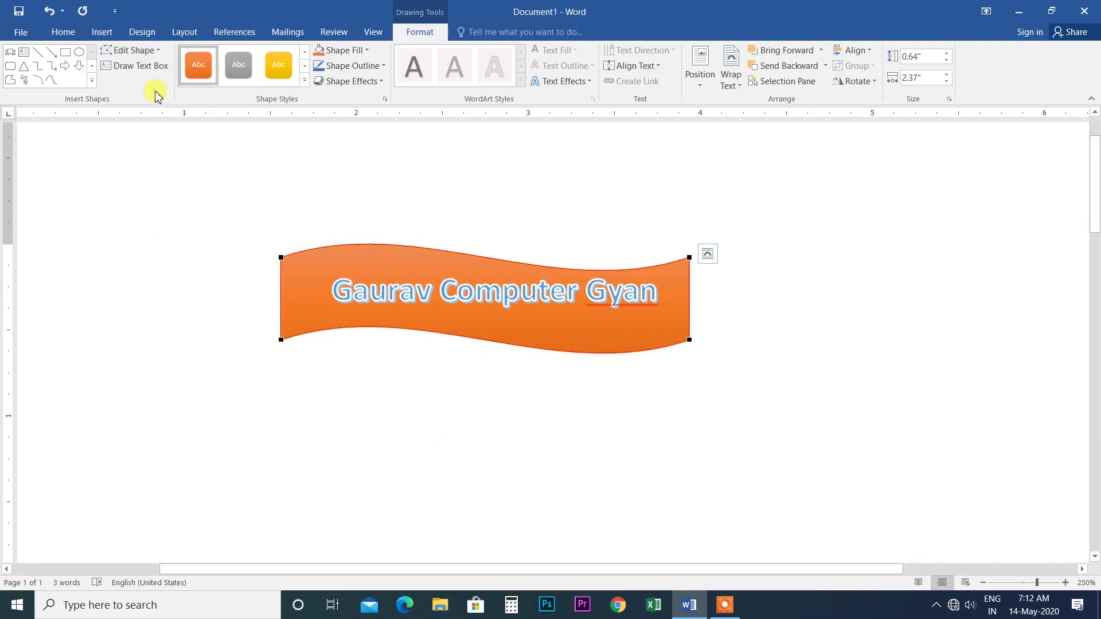
left_click(284, 260)
left_click_drag(417, 213, 438, 159)
left_click(691, 339)
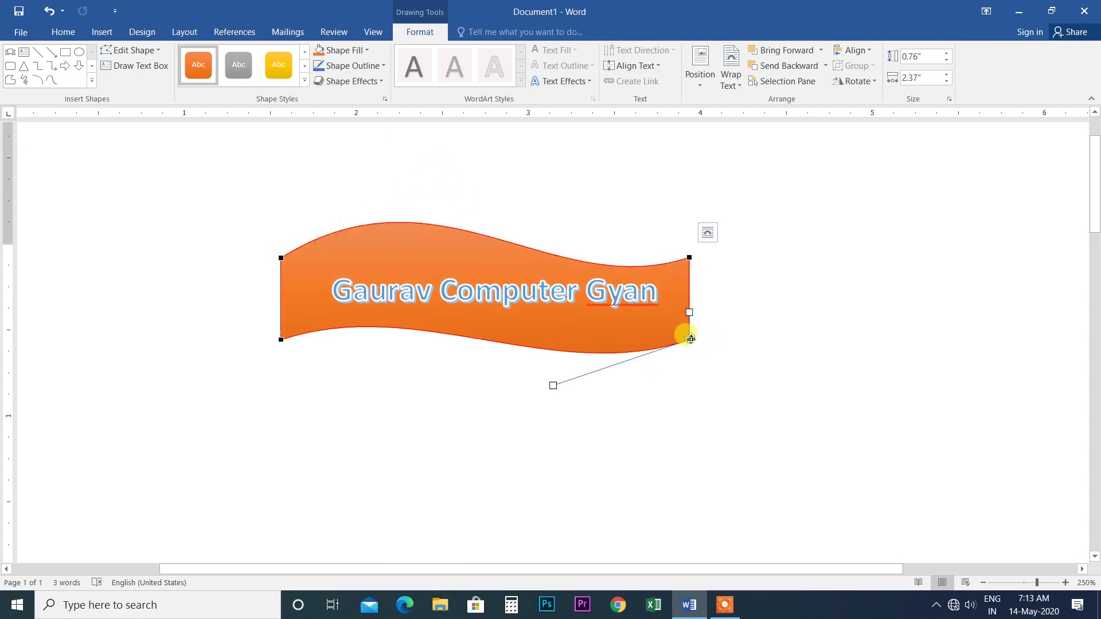
left_click_drag(553, 385, 561, 406)
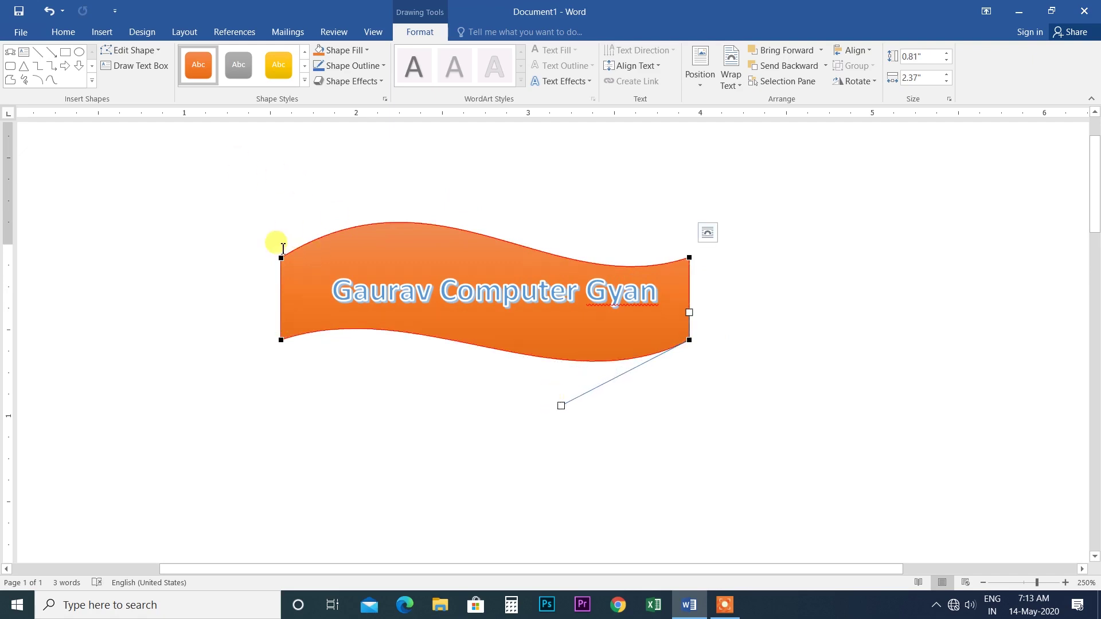
Step: Add a point near the middle of the wave's top edge and curve the edge upward on both sides of it
right_click(416, 226)
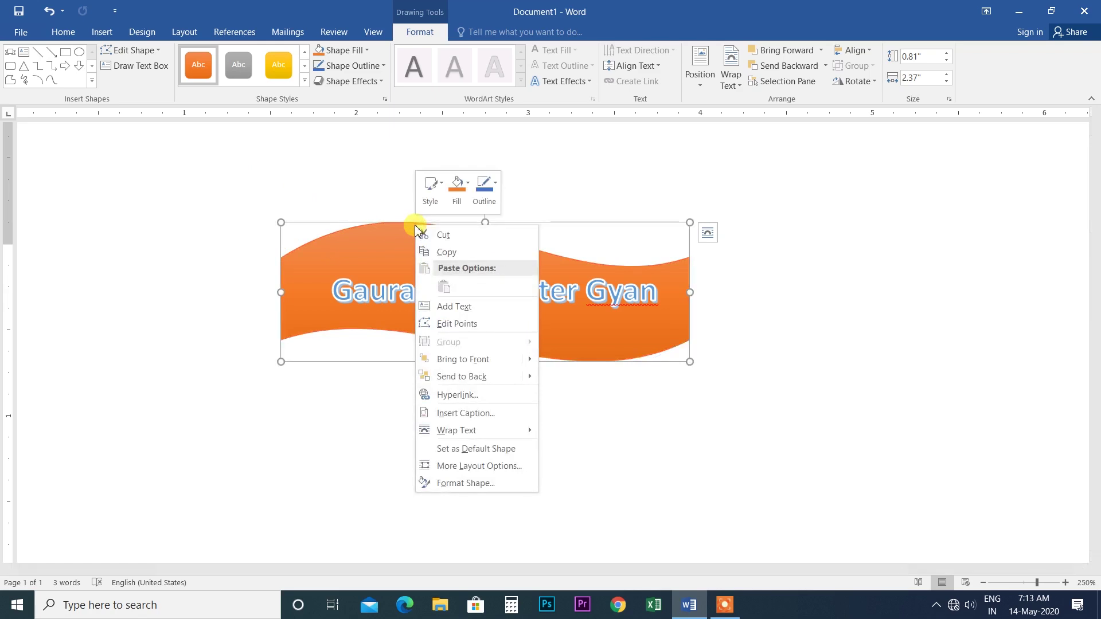
left_click(455, 323)
right_click(452, 227)
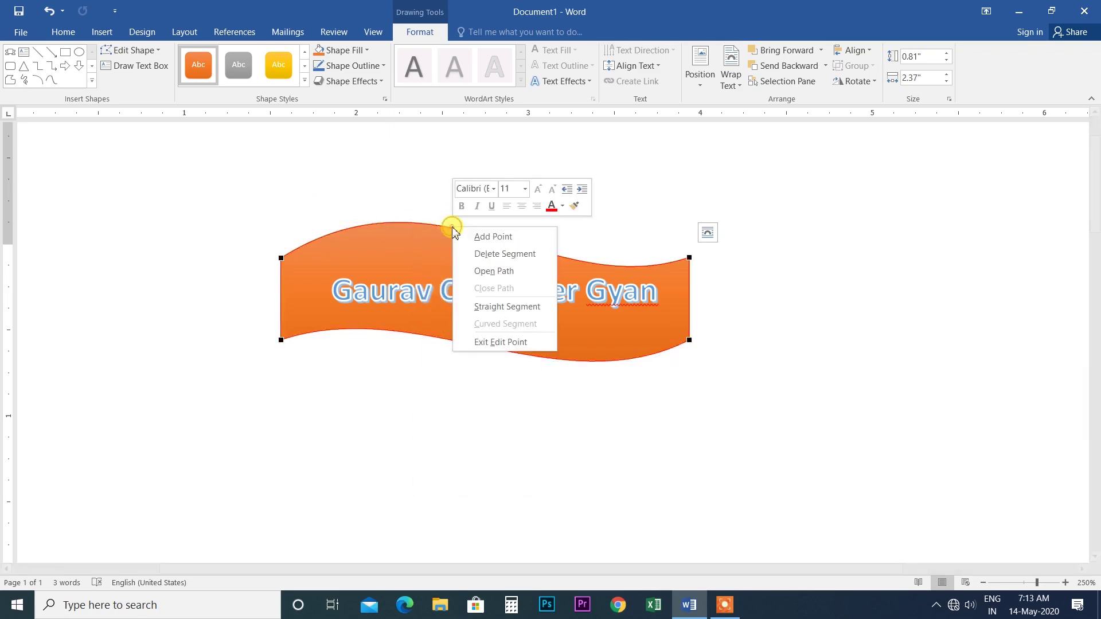
left_click(462, 235)
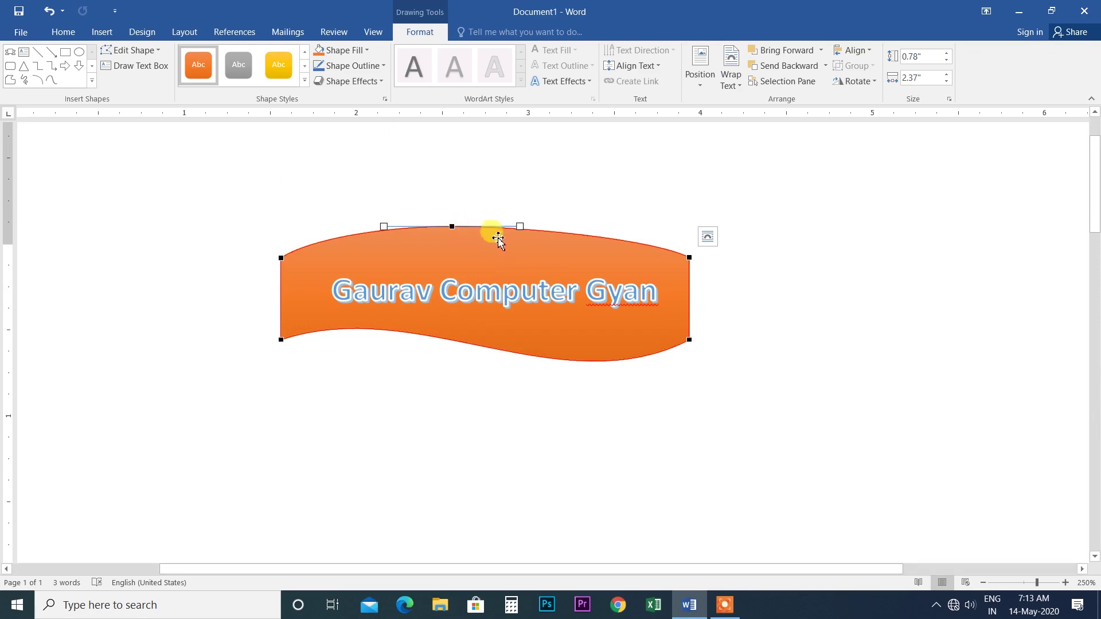
left_click_drag(386, 223, 384, 194)
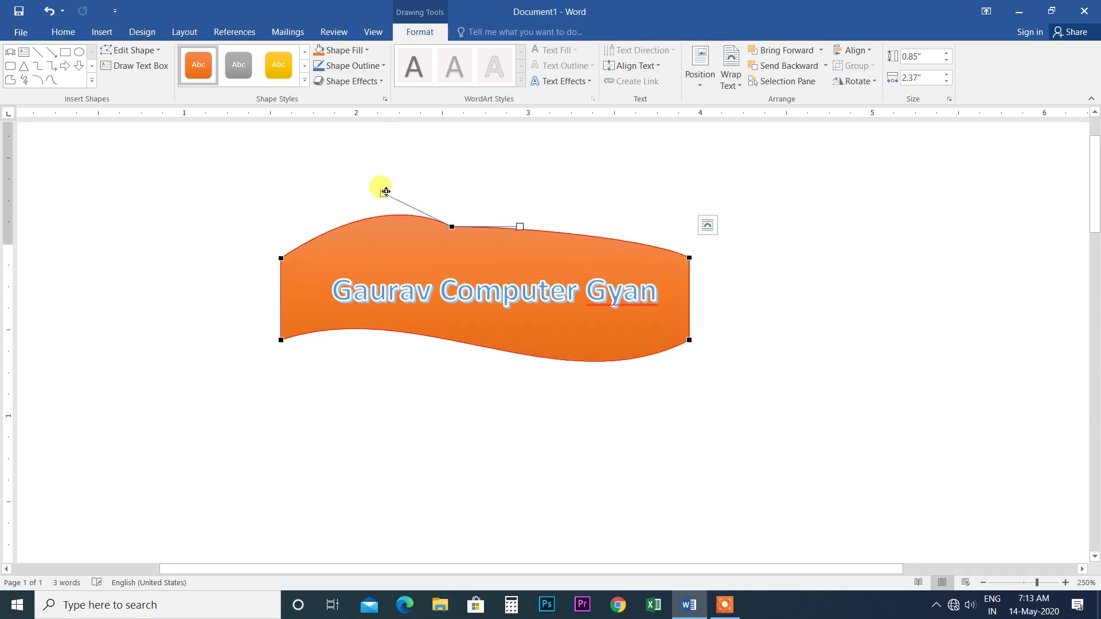
left_click_drag(519, 226, 530, 200)
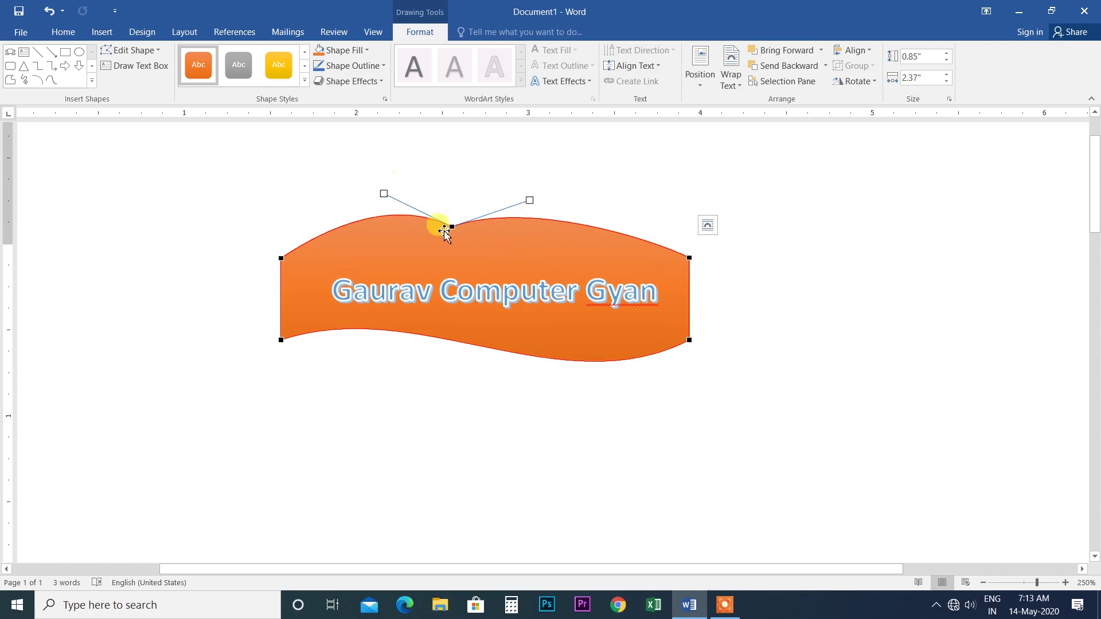
Step: Delete the added point from the wave's top edge and bulge the right part of that edge upward
right_click(453, 229)
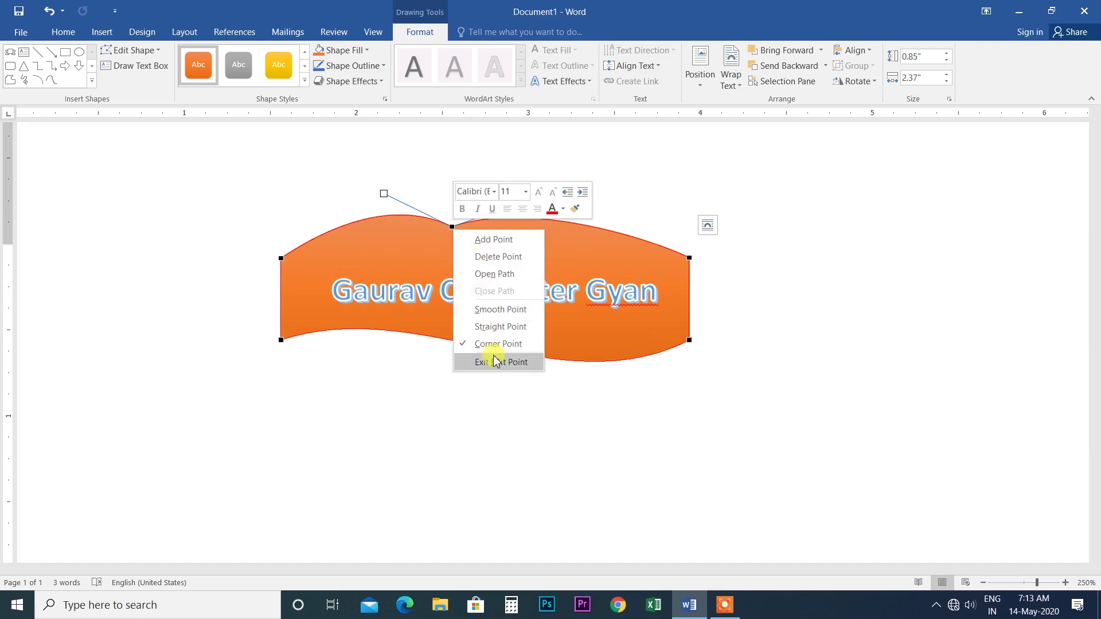
left_click(446, 163)
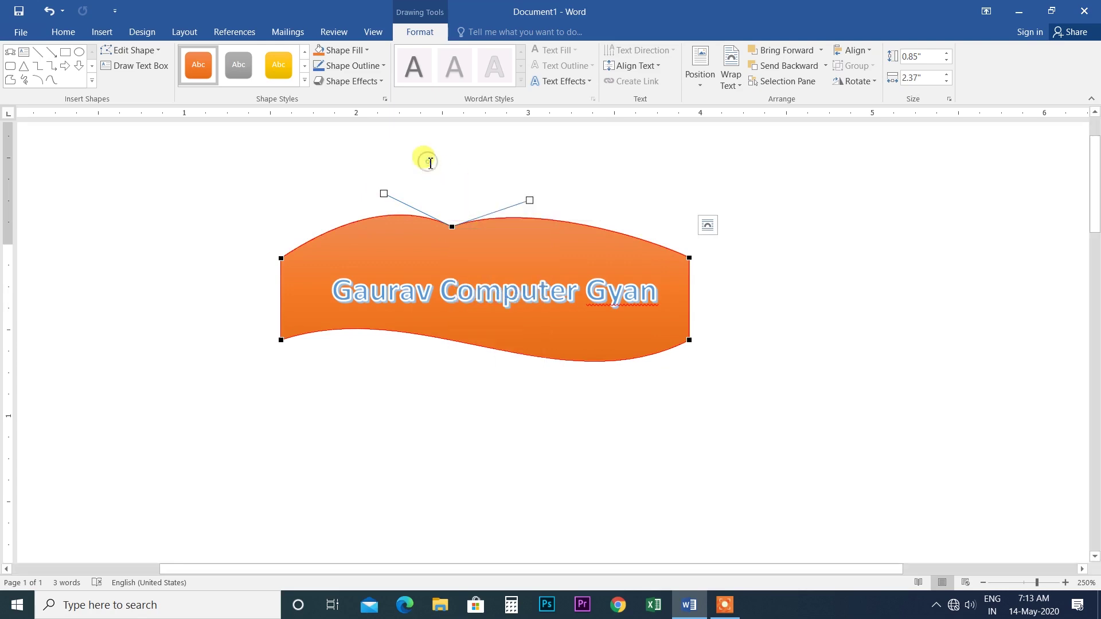
right_click(453, 228)
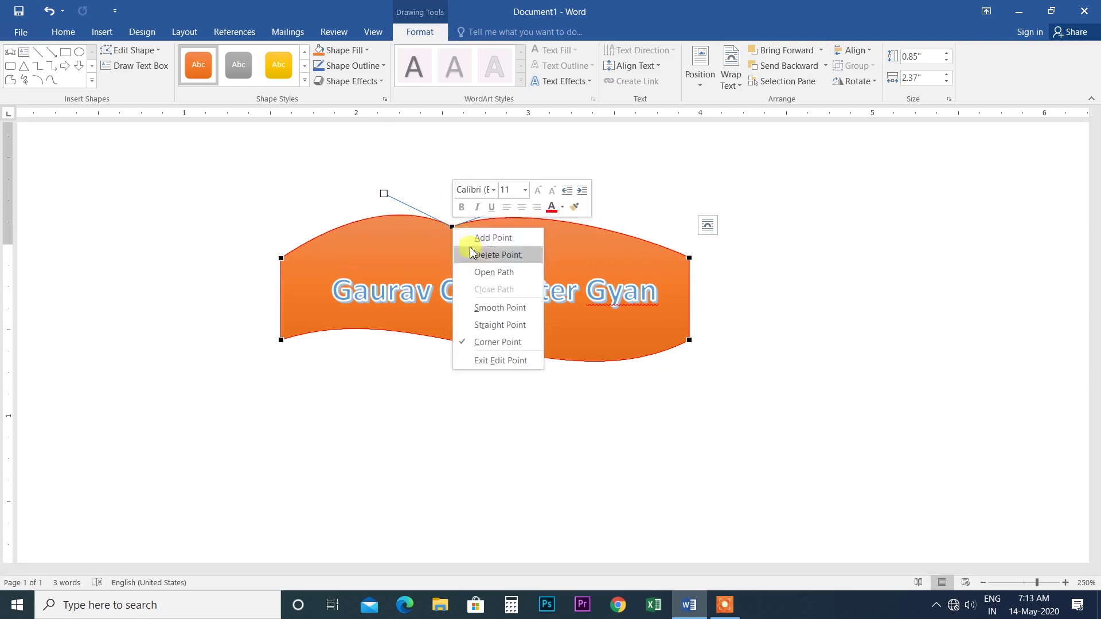
left_click(468, 252)
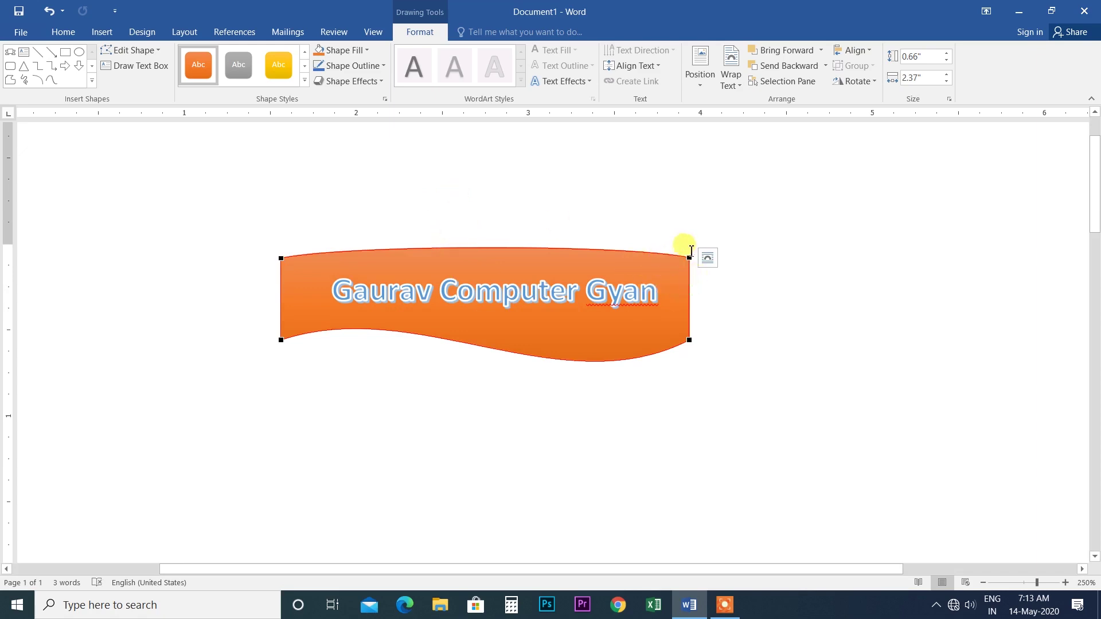
left_click_drag(622, 242, 629, 209)
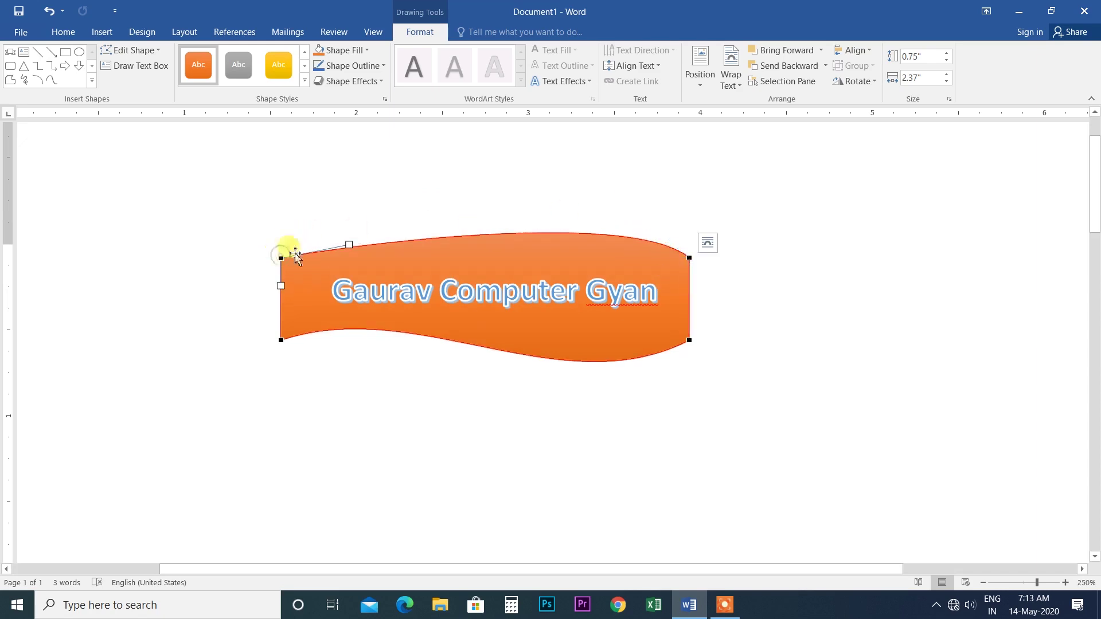
Step: Raise the left part of the wave's top edge to about 0.8" overall shape height and end point editing
left_click_drag(349, 245, 352, 217)
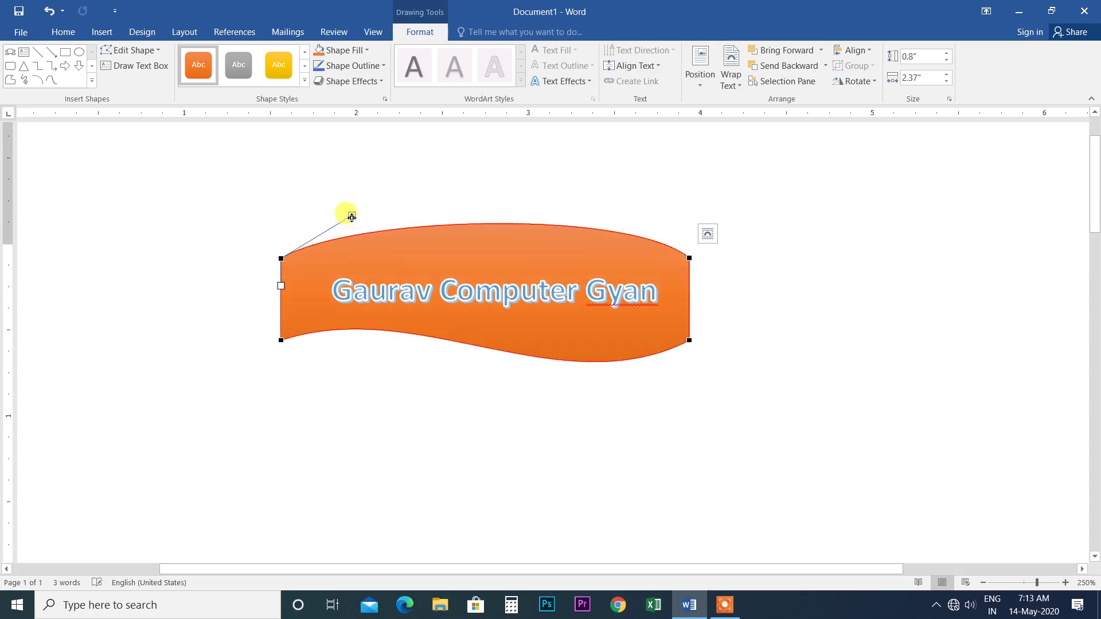
left_click(830, 331)
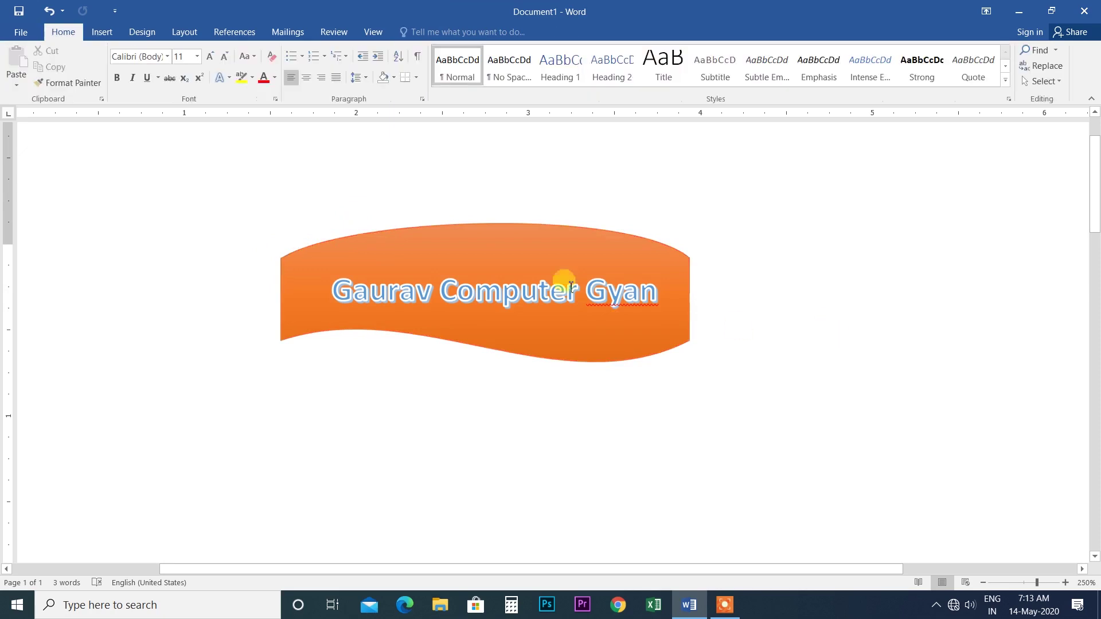
Step: Reopen the wave's points for editing and pull both ends of its top edge's curve downward, flattening the shape to about 0.6" high
left_click(496, 270)
left_click(416, 240)
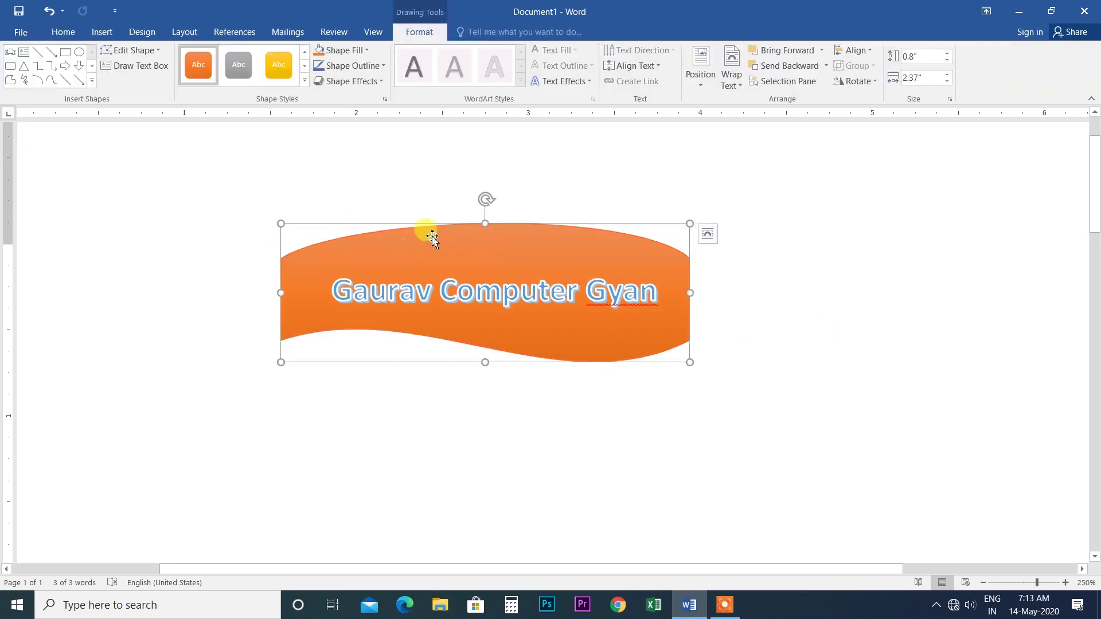
right_click(496, 241)
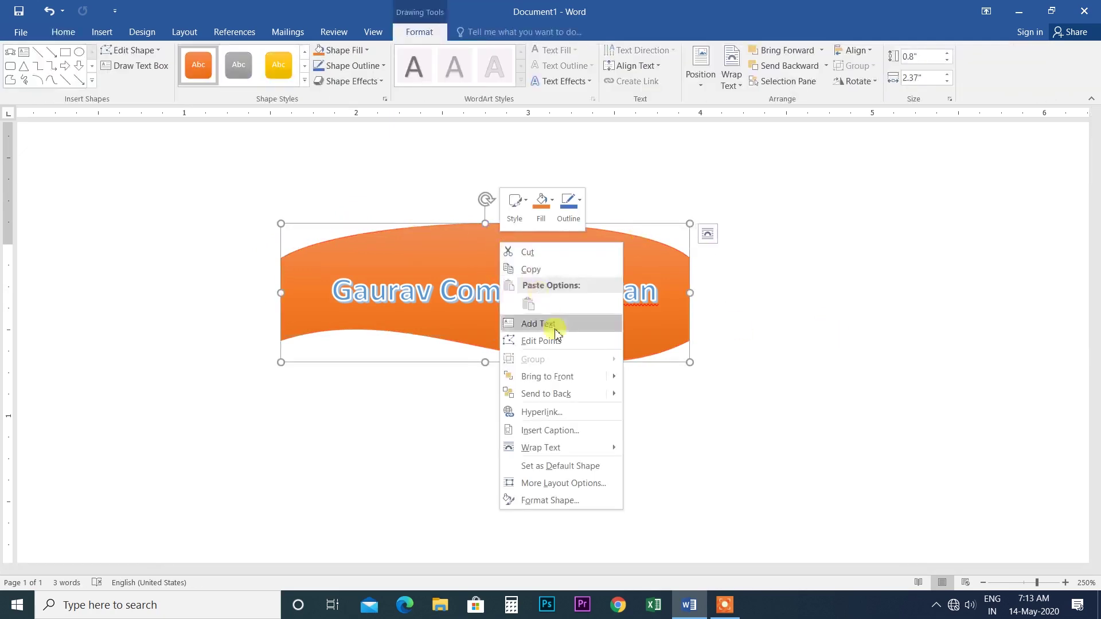
left_click(547, 351)
left_click(281, 261)
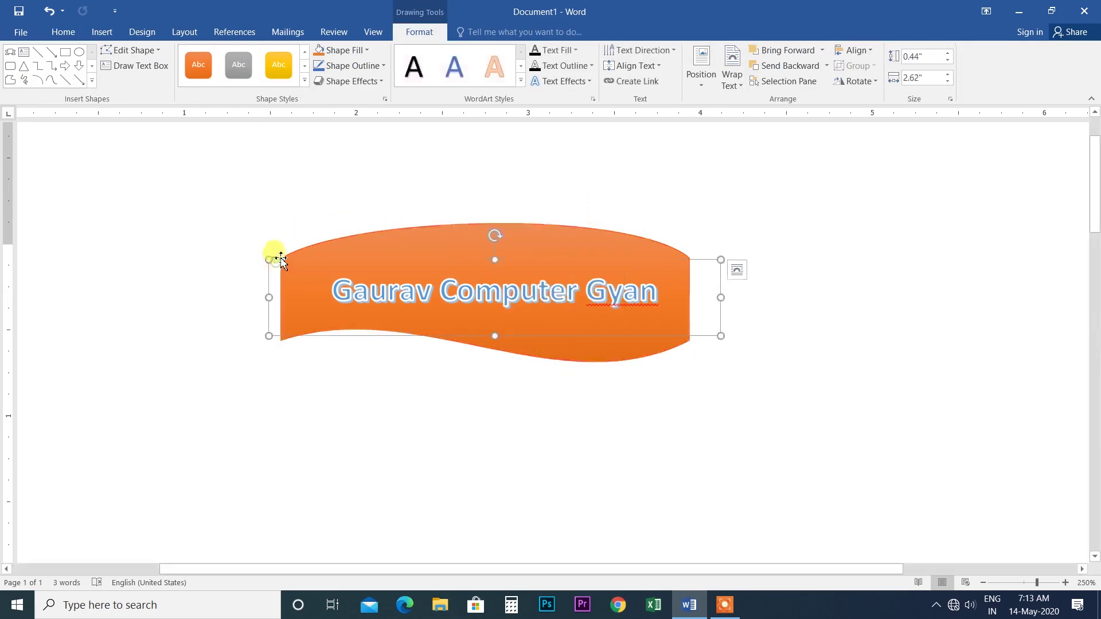
right_click(585, 238)
left_click(617, 320)
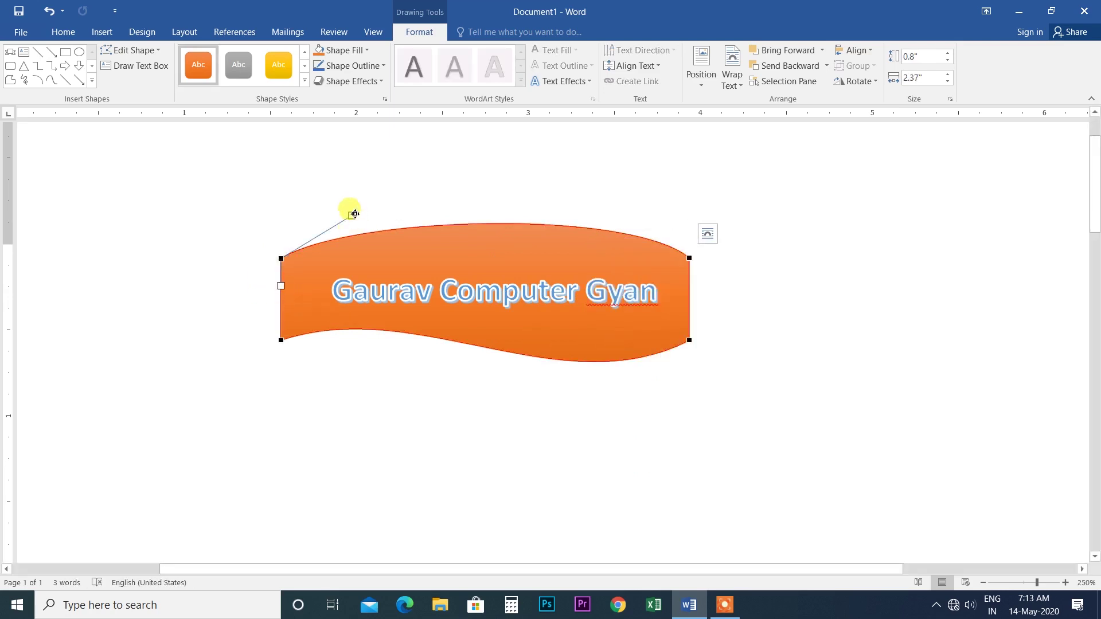
left_click_drag(351, 217, 360, 274)
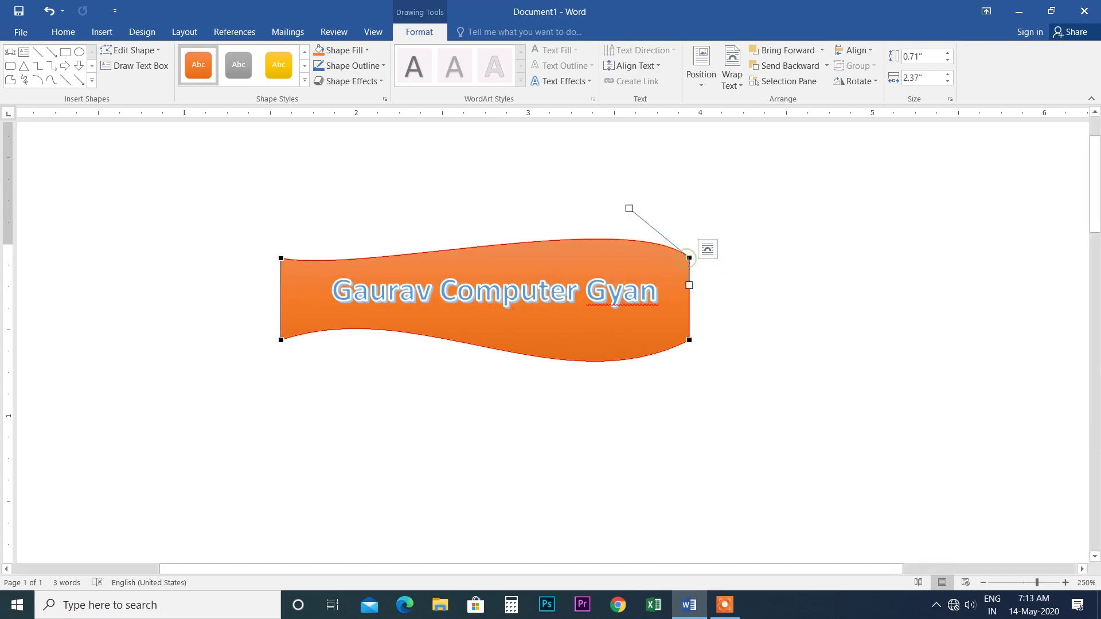
left_click_drag(628, 210, 578, 266)
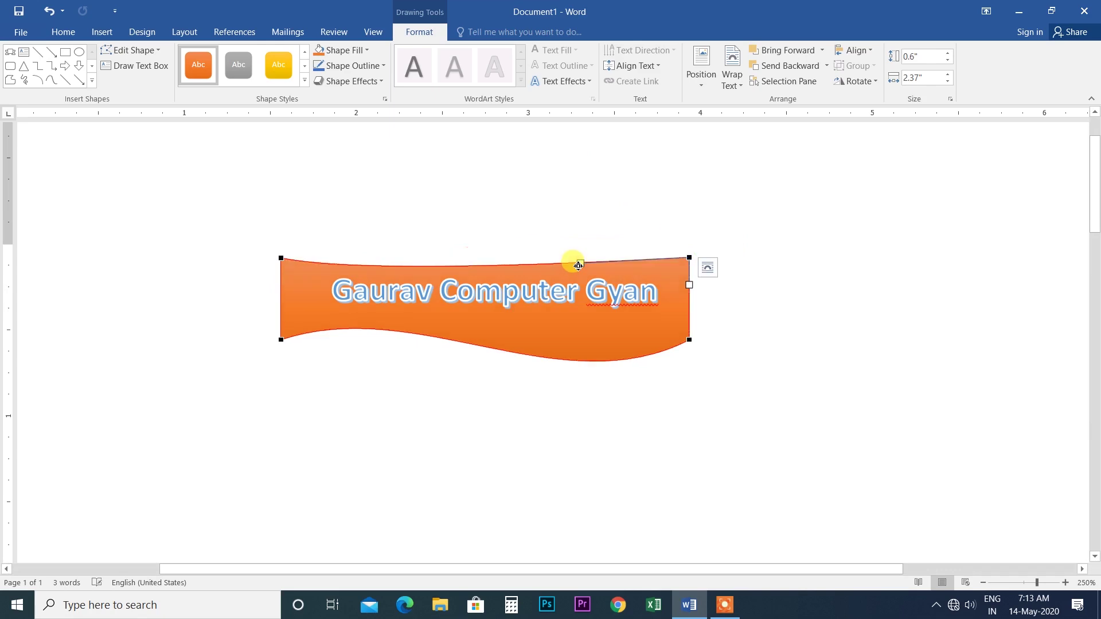
left_click(534, 234)
left_click(497, 265)
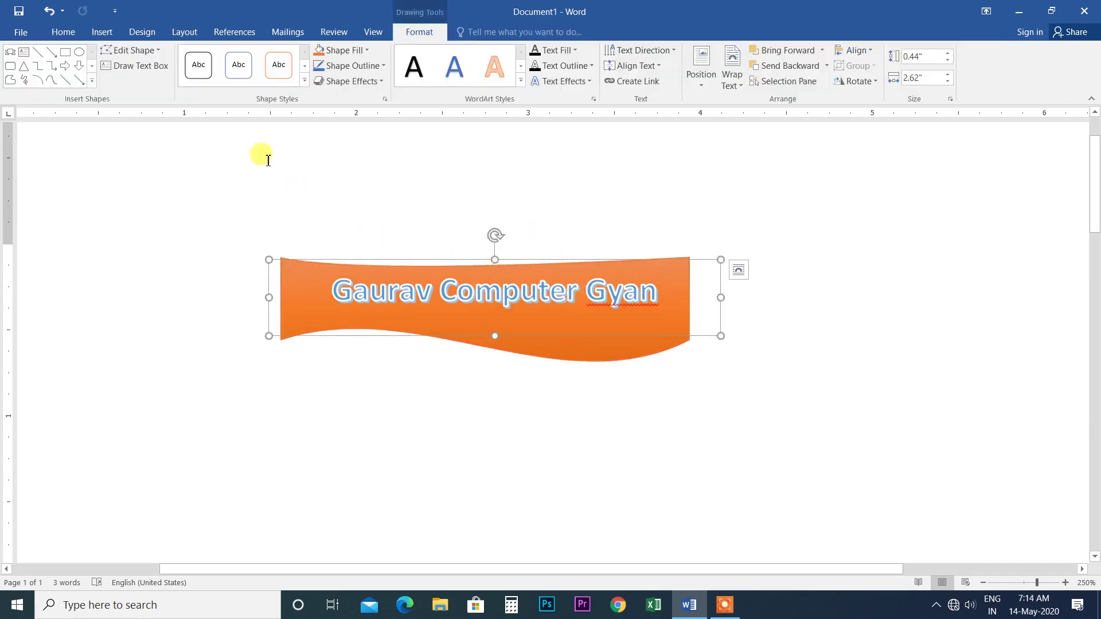
Step: Draw a heart shape about 1.25" high and 1.15" wide beyond the banner's right end
left_click(148, 69)
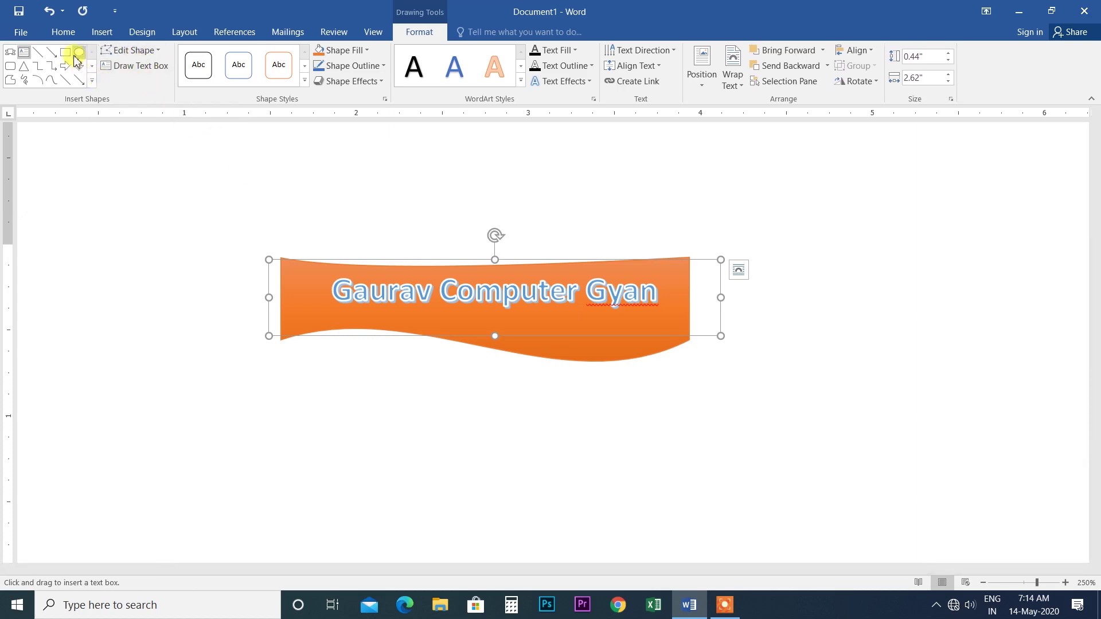
left_click(91, 80)
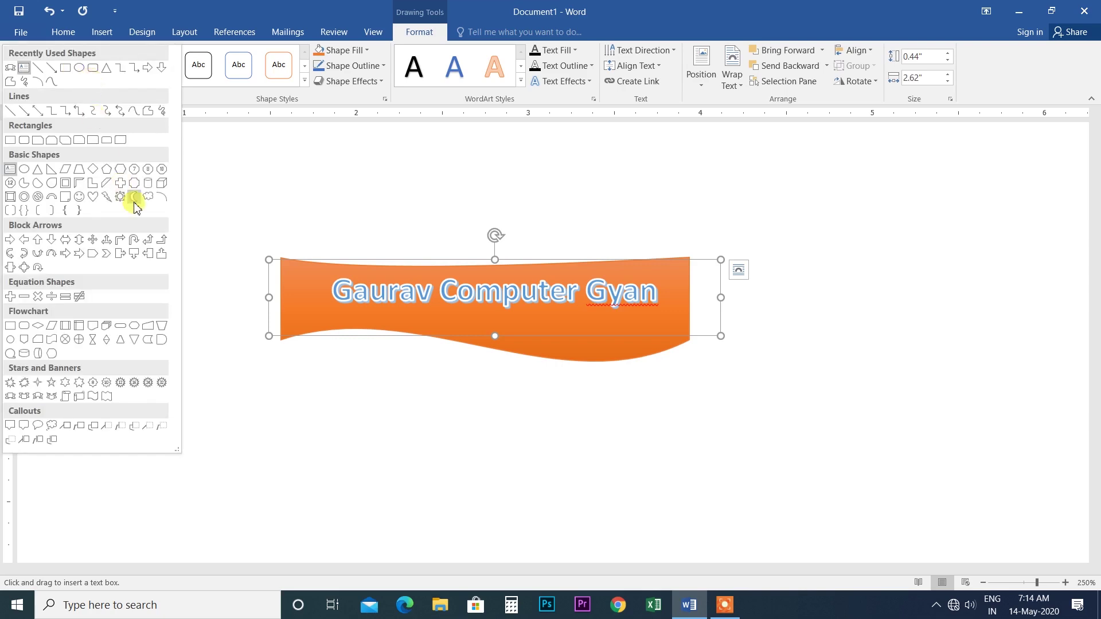
left_click(92, 197)
left_click_drag(824, 191, 1023, 406)
Step: Draw a text box about 0.3" high and 0.76" wide across the heart and enter the first name in it
left_click(140, 66)
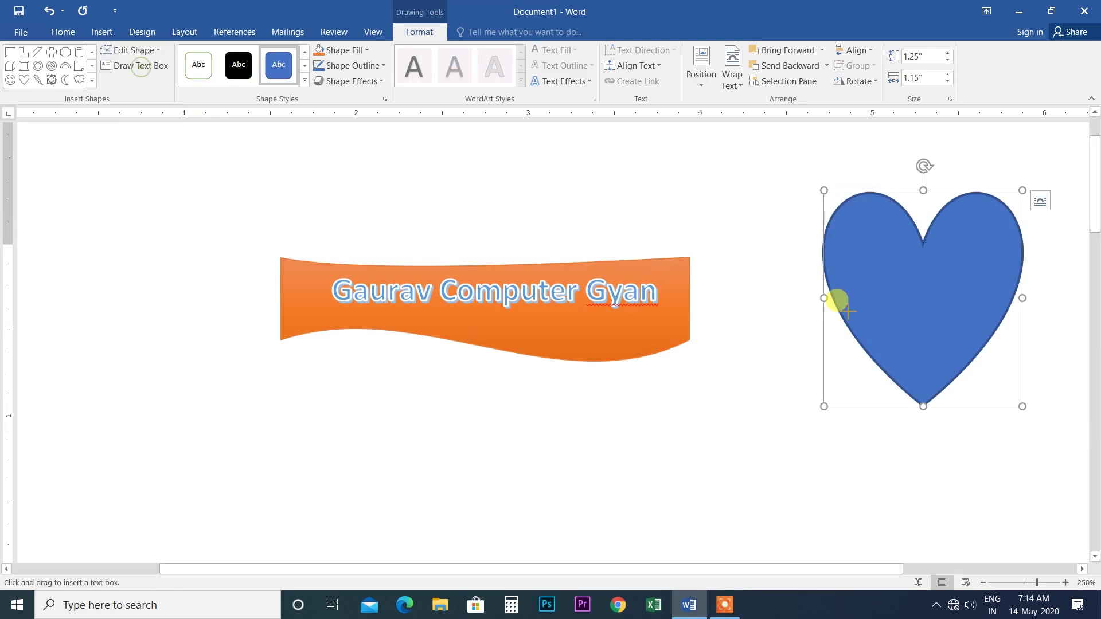
left_click_drag(858, 265, 990, 317)
type("gaurav")
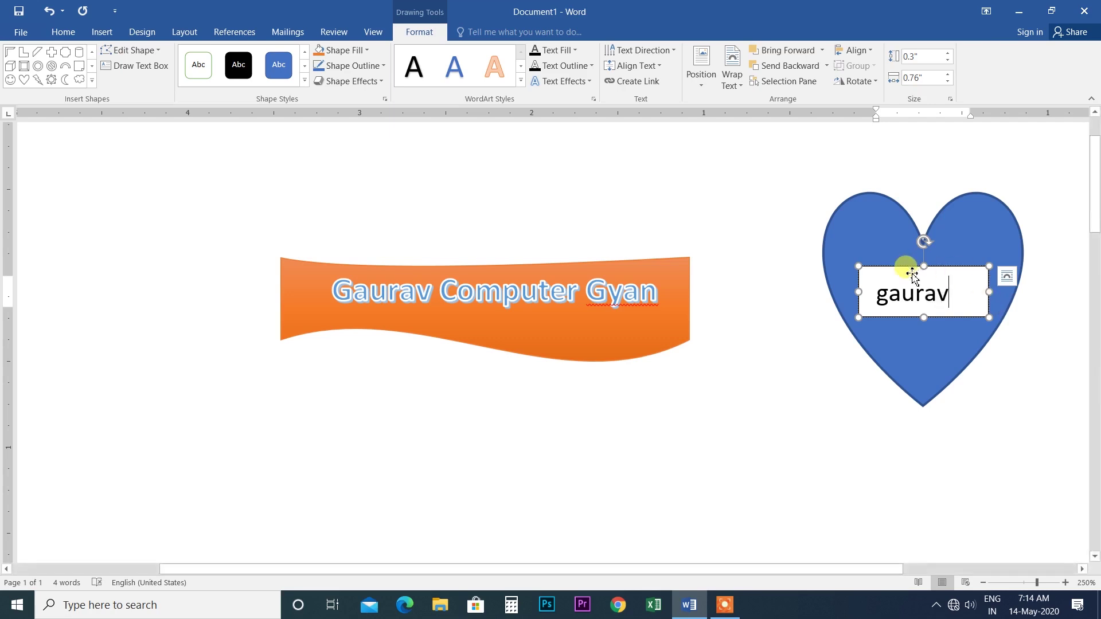
Step: Remove the fill and the outline from the text box on the heart
left_click(886, 244)
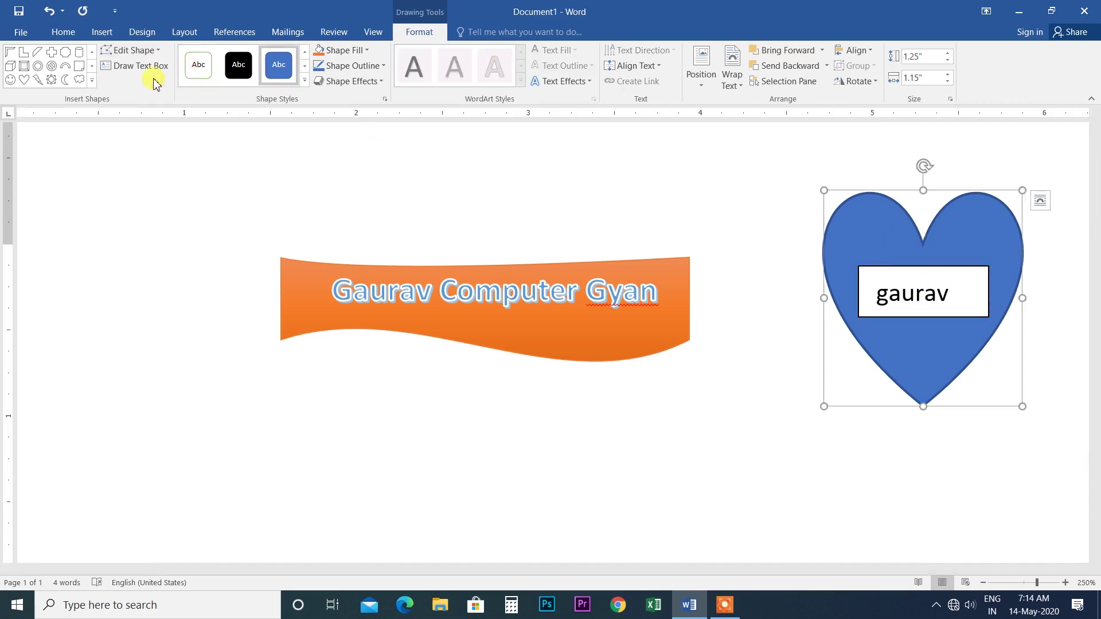
left_click(869, 268)
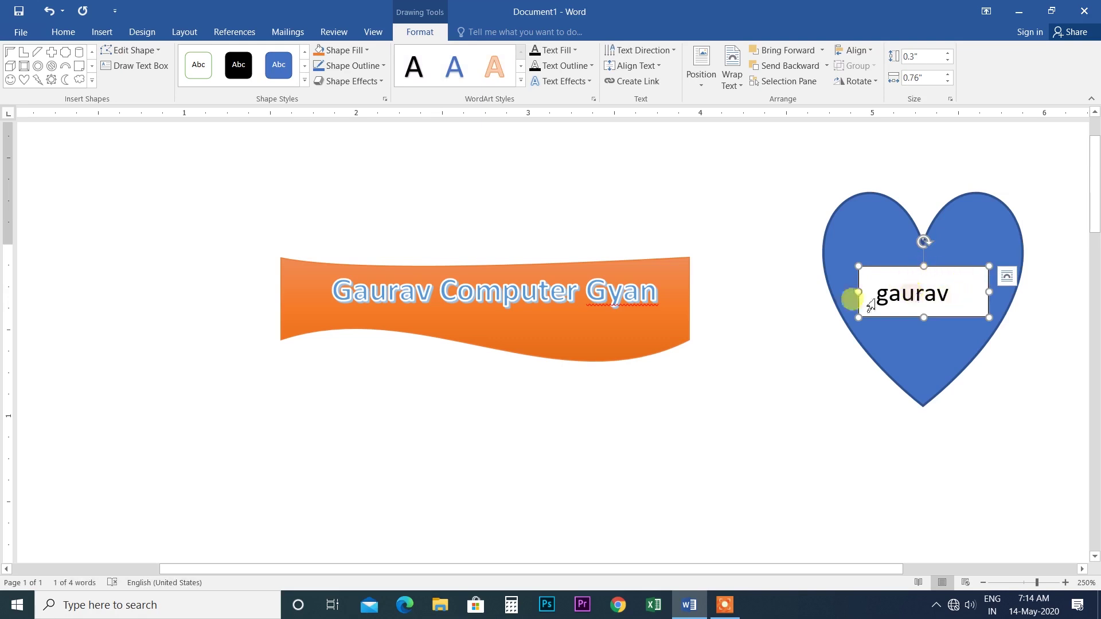
left_click(367, 55)
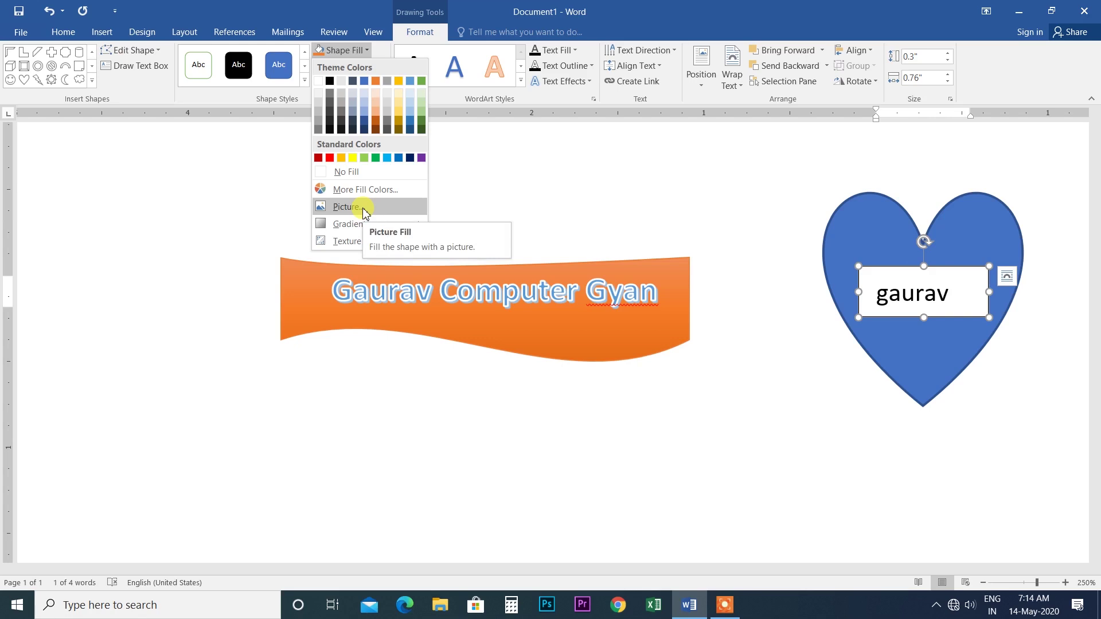
left_click(320, 171)
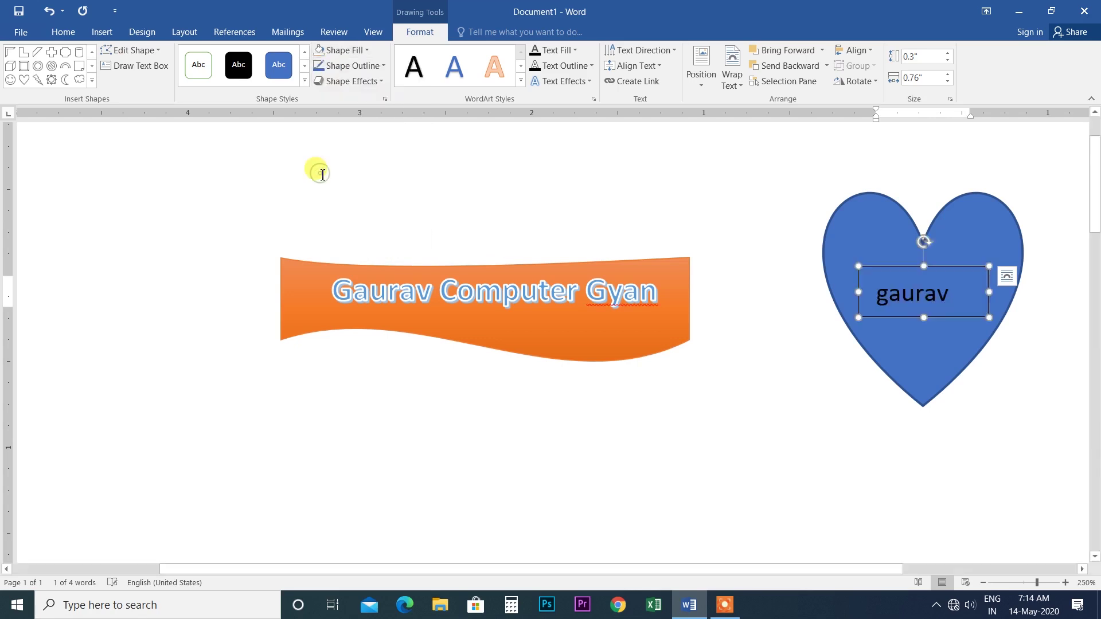
left_click(383, 66)
left_click(316, 184)
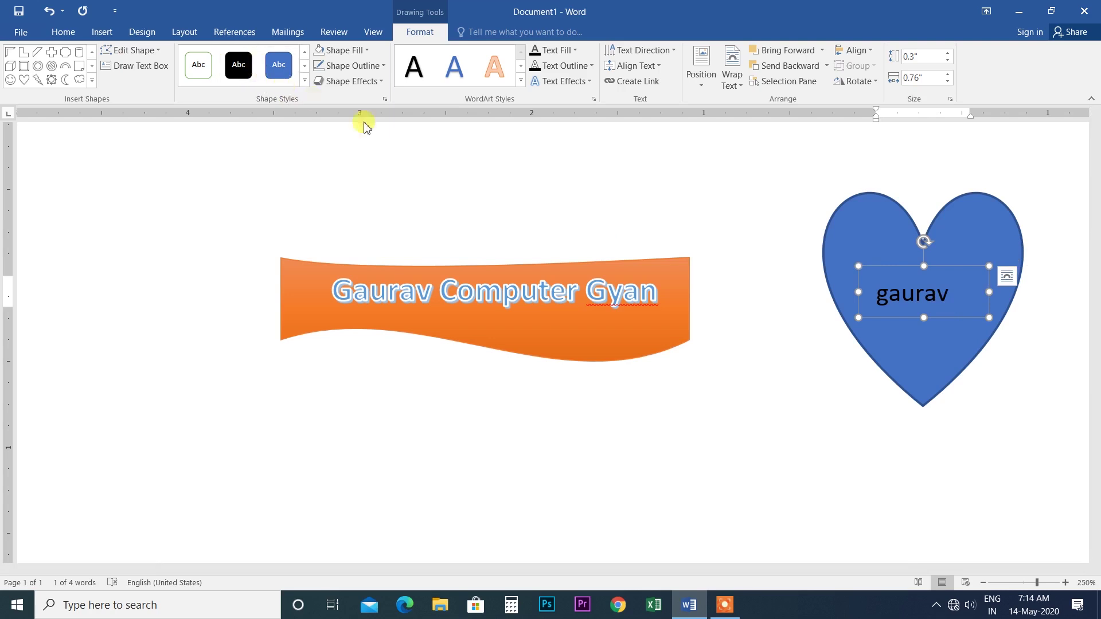
Step: Apply the gold gradient theme style from the last Theme Styles row to the heart
left_click(848, 222)
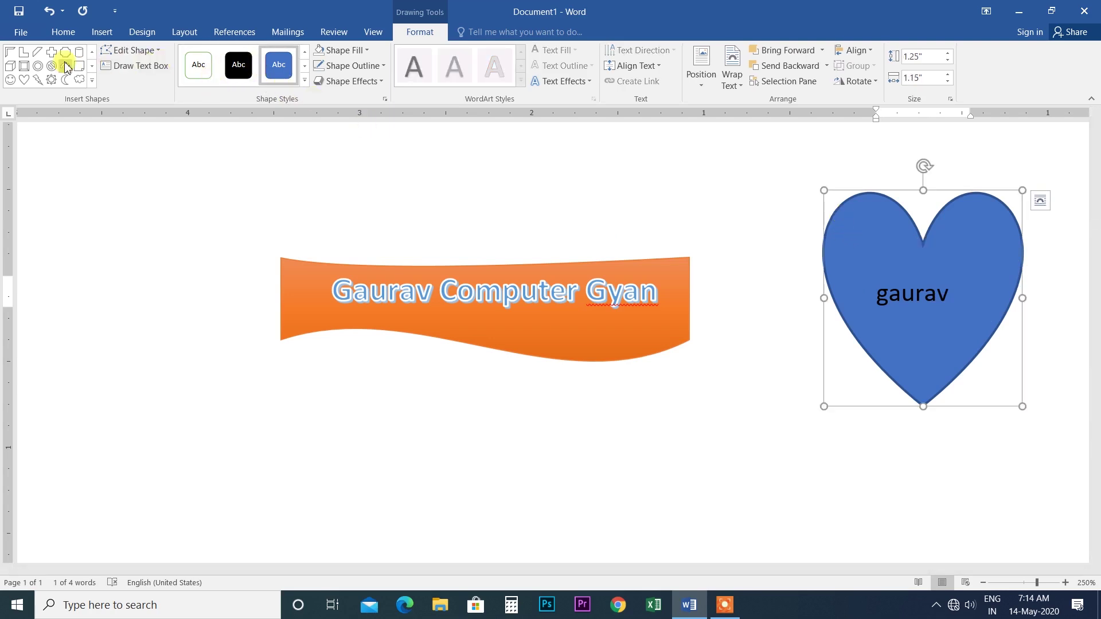
left_click(305, 81)
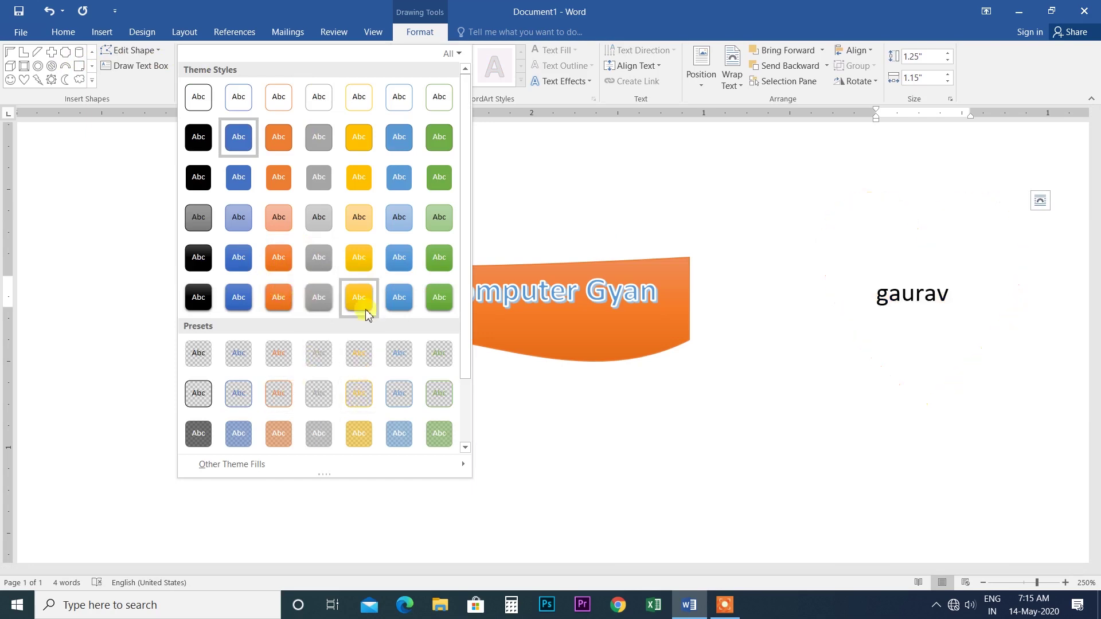
key("Escape")
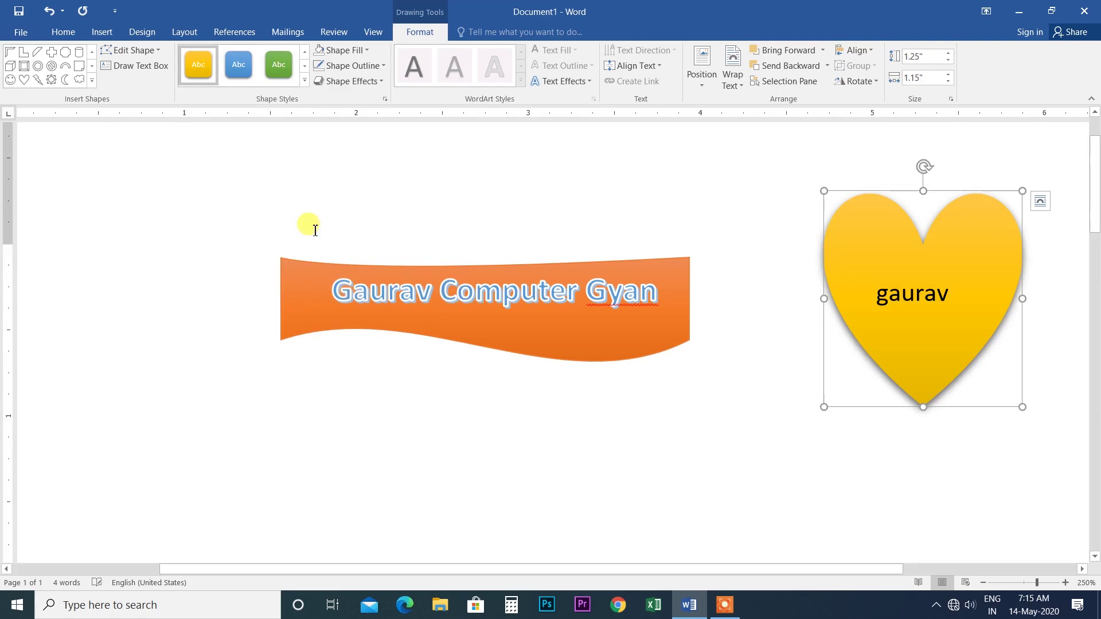
Step: Apply the orange gradient theme style from the last Theme Styles row to the WordArt text box
left_click(304, 262)
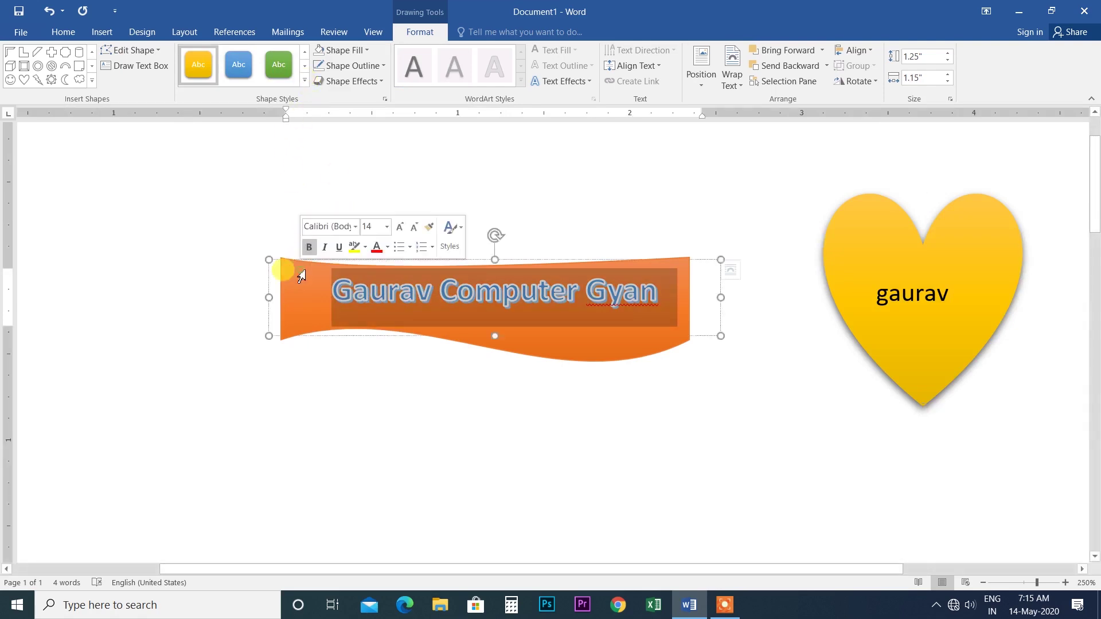
left_click(304, 80)
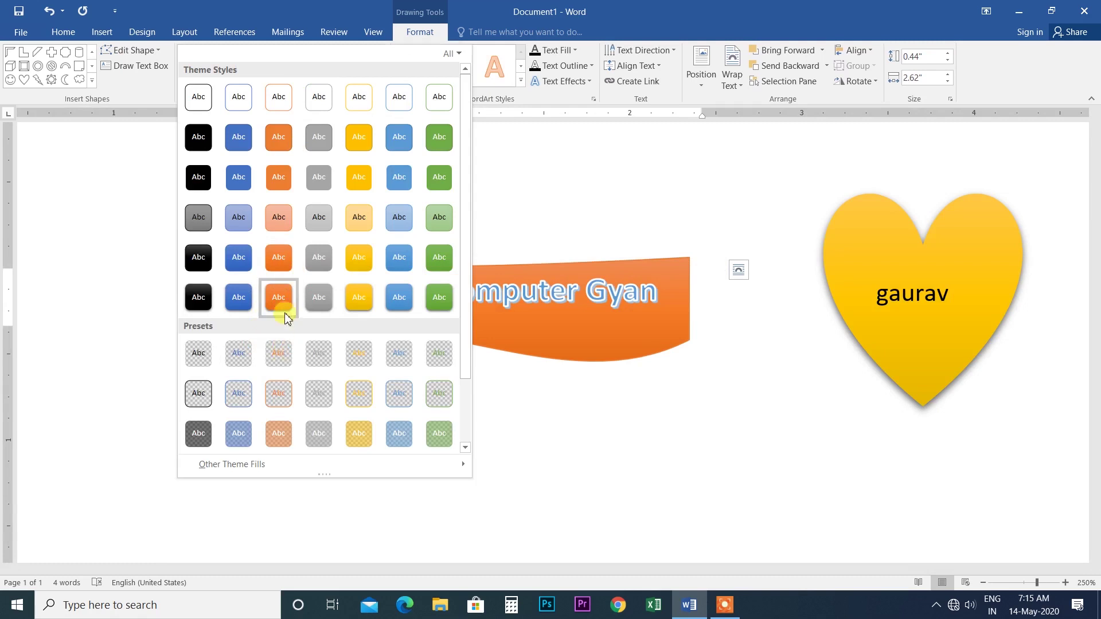
left_click(279, 297)
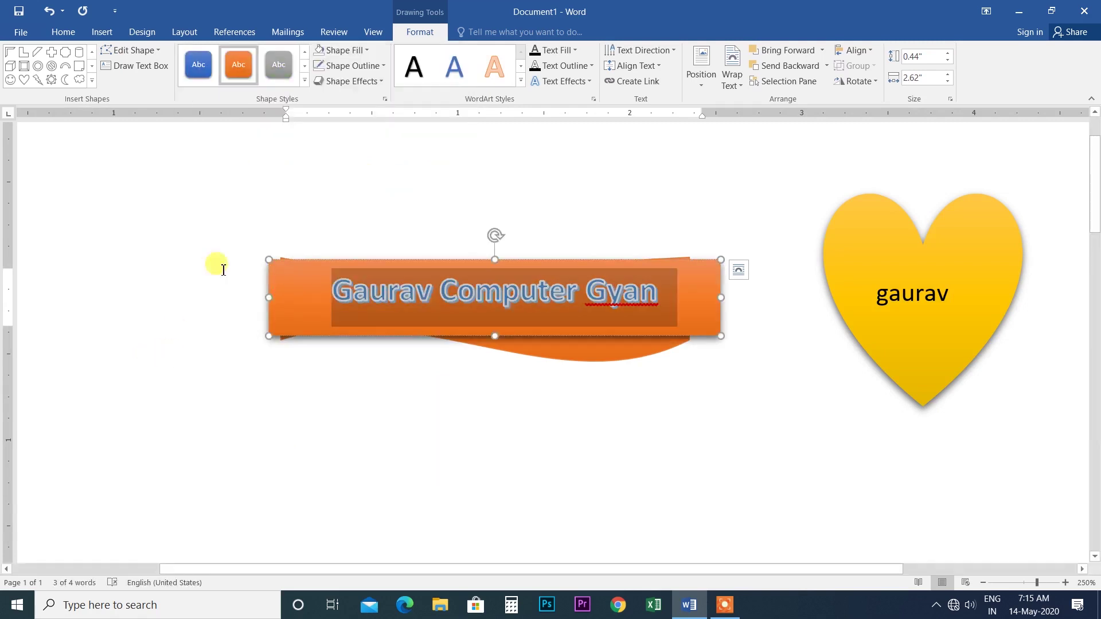
left_click(320, 221)
Step: Move the orange wave out from behind the WordArt text box and delete it
left_click(590, 361)
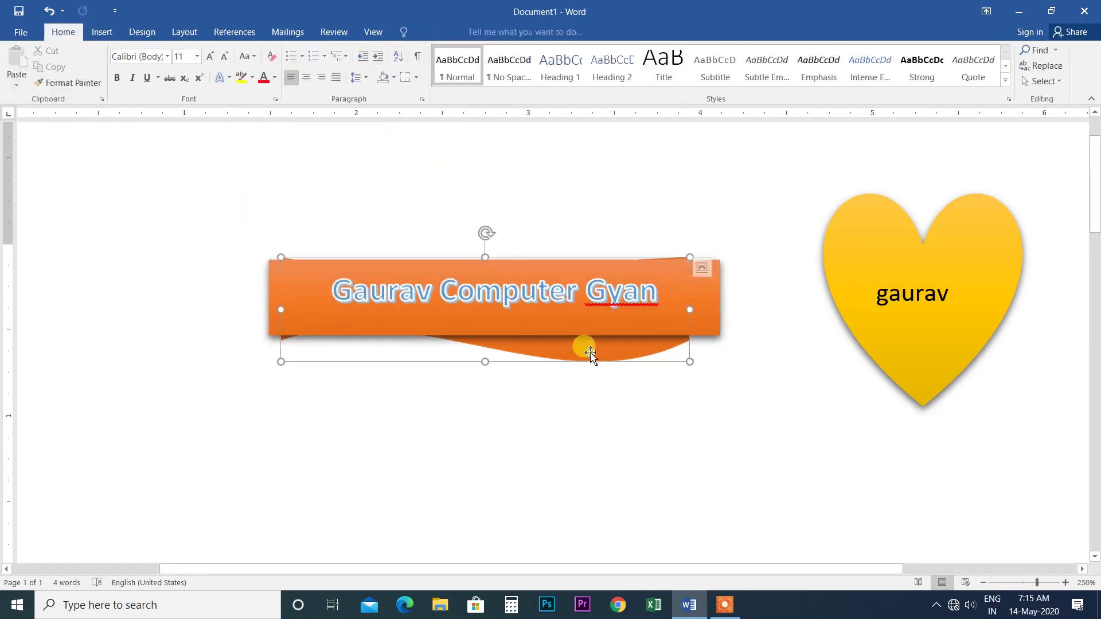
left_click_drag(590, 361, 588, 457)
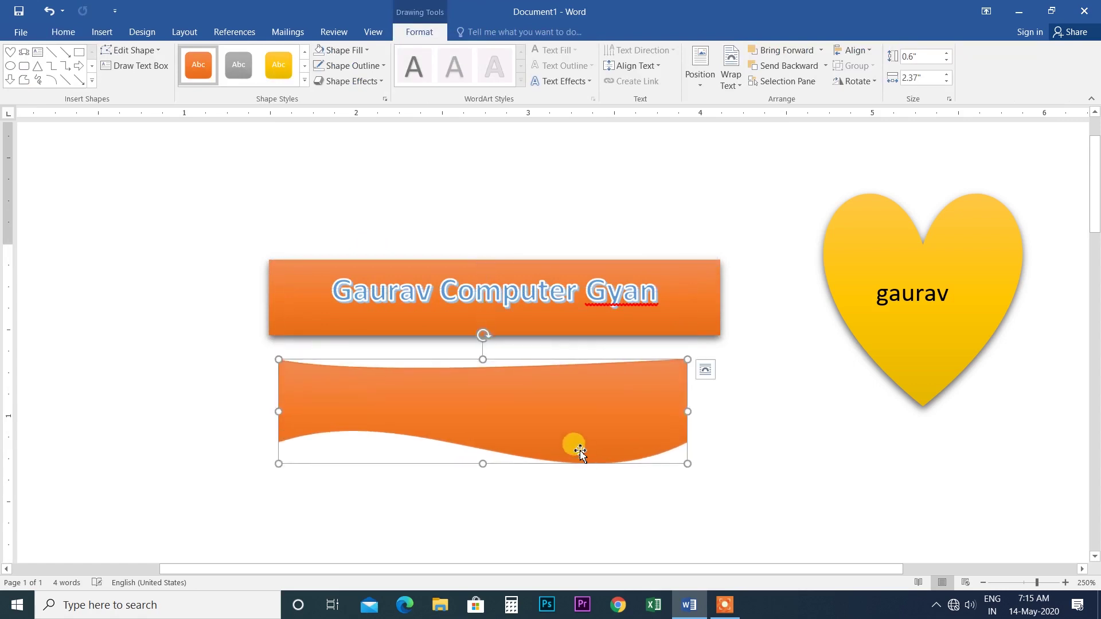
key("Delete")
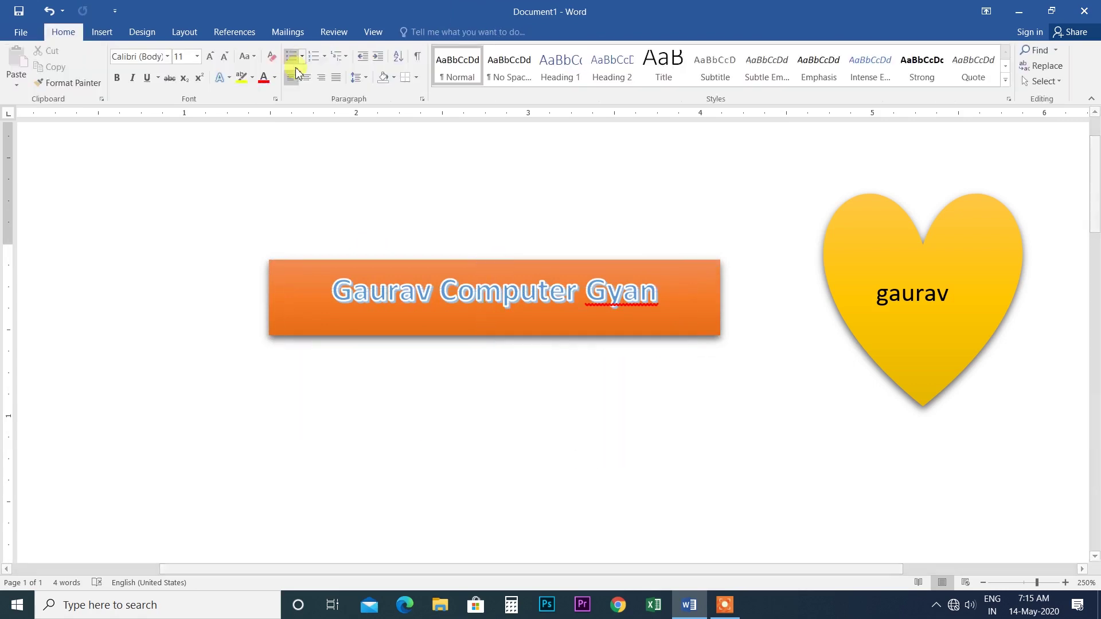
Step: Fill the heart with the standard light blue color
left_click(398, 272)
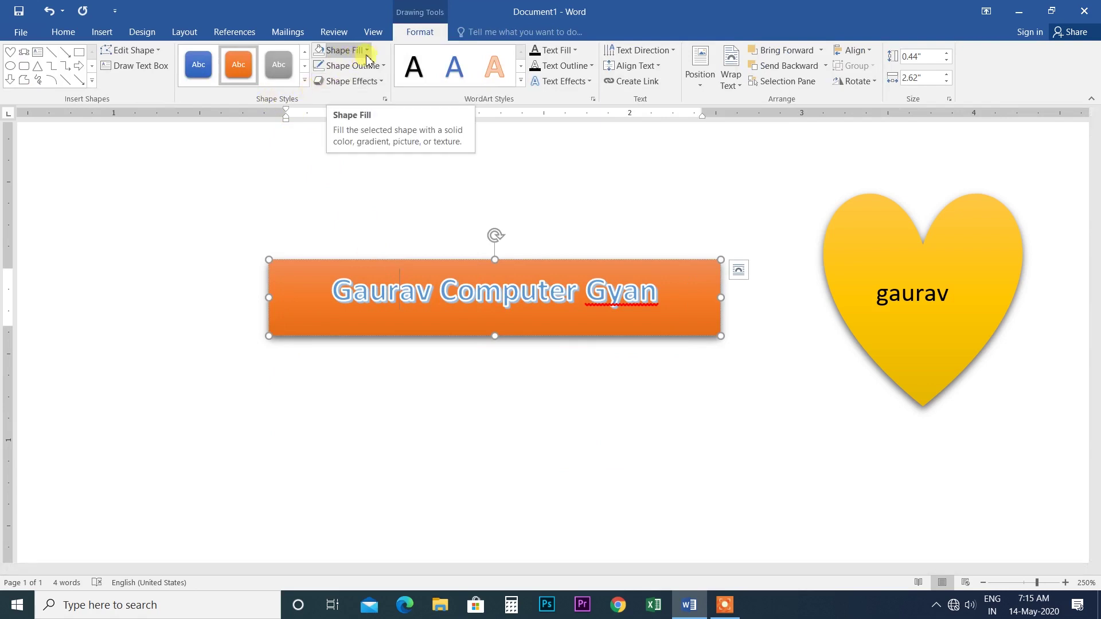
left_click(843, 221)
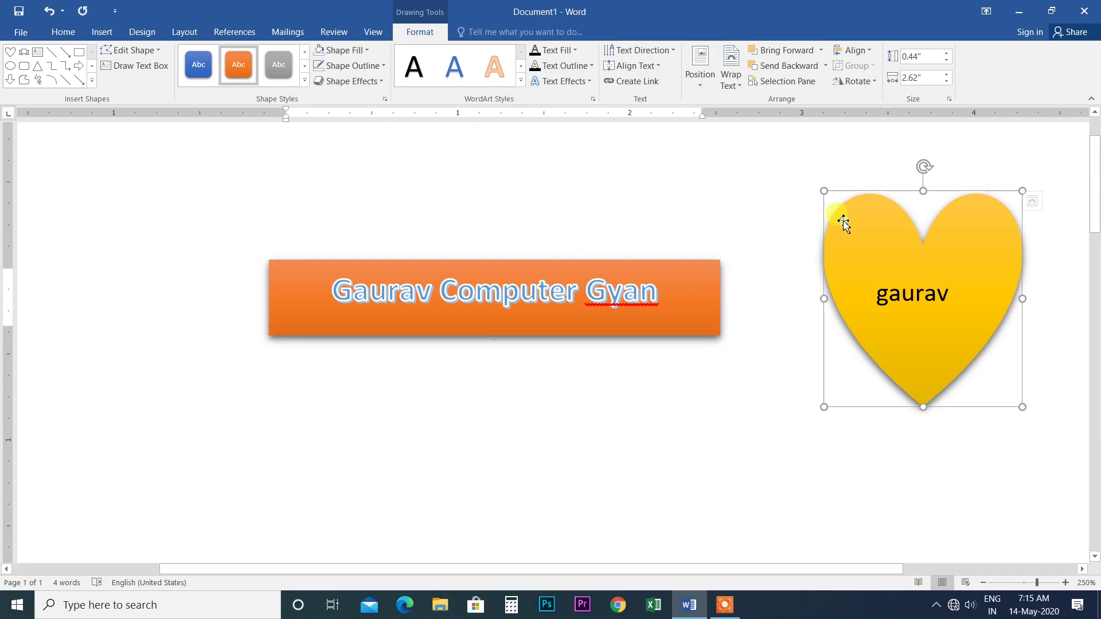
left_click(366, 51)
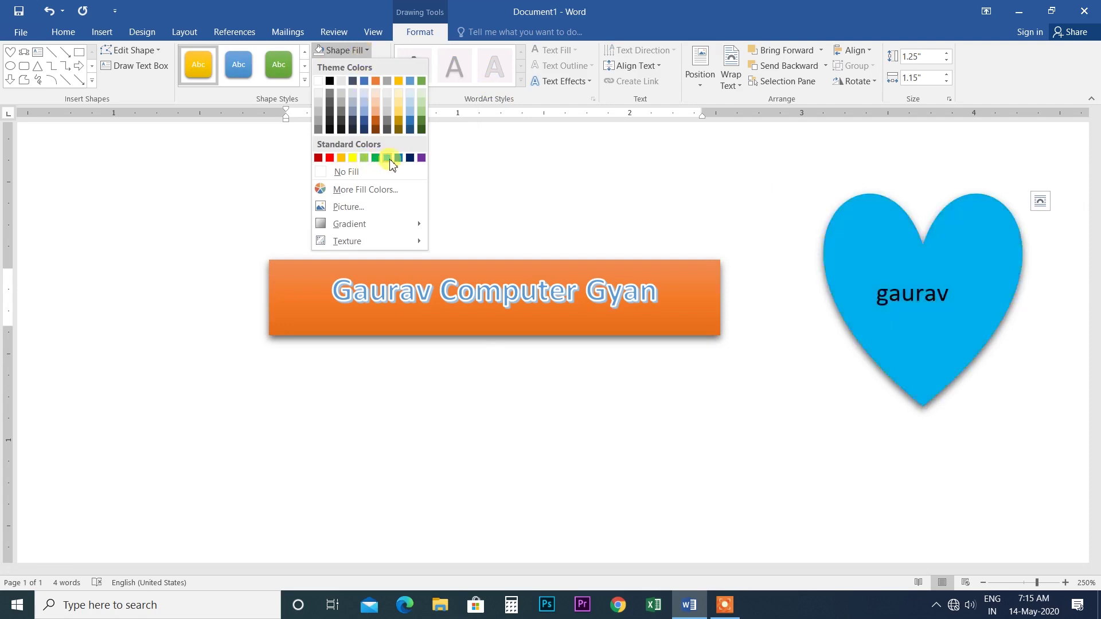
left_click(388, 160)
Step: Fill the heart with a custom purple, RGB 104, 37, 203
left_click(367, 50)
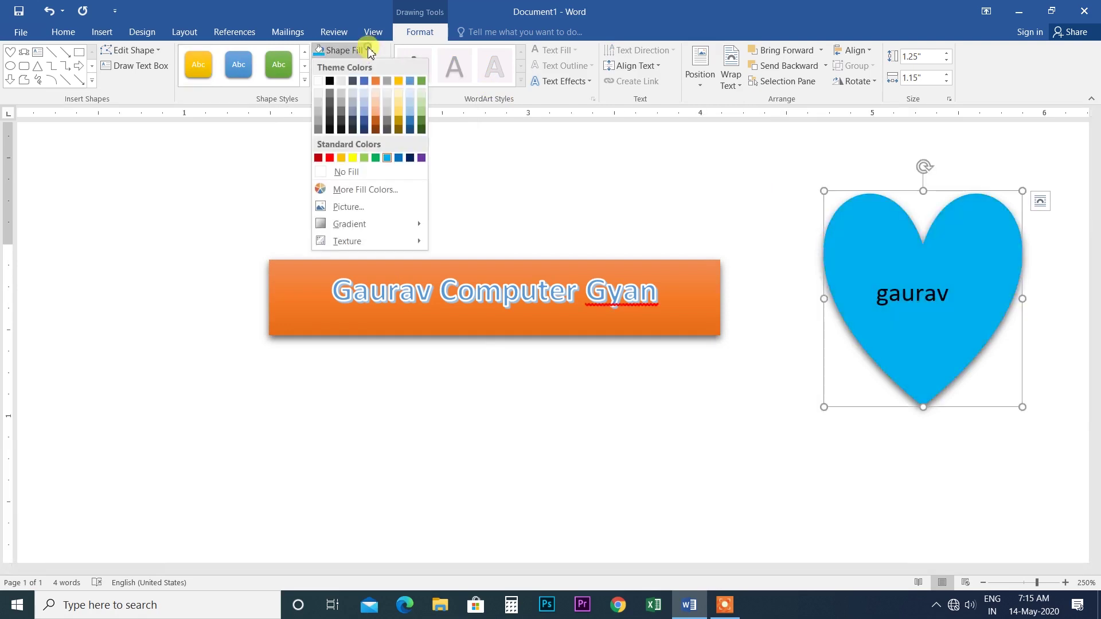
left_click(345, 194)
left_click(526, 233)
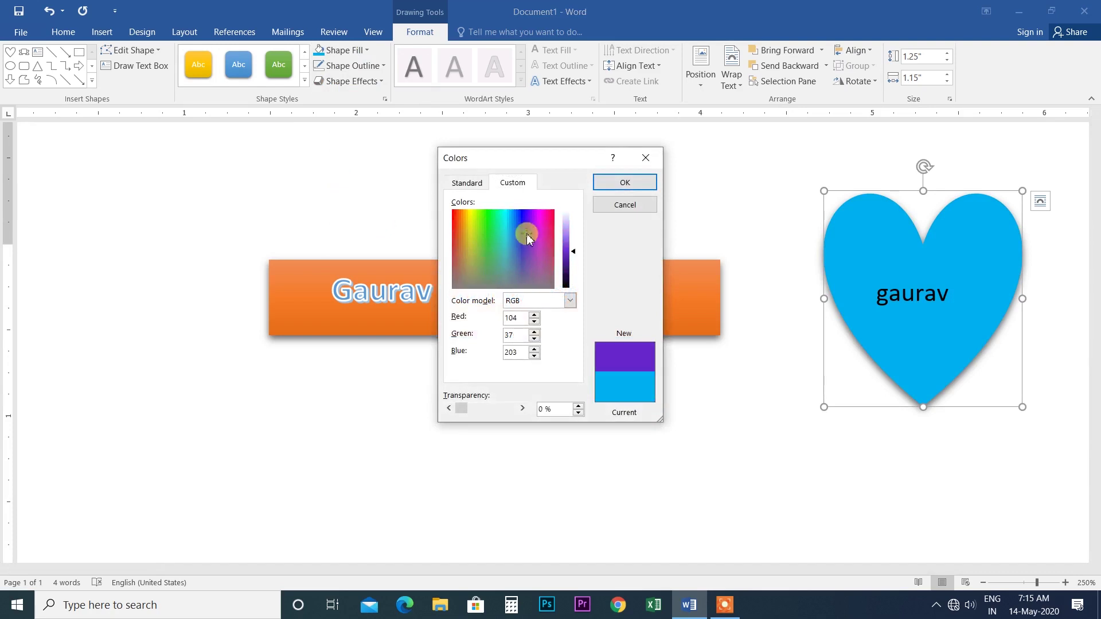
left_click(628, 181)
Step: Fill the heart with the first 1920 picture from the NO COPY RIDE folder under YouTube on drive E
left_click(367, 51)
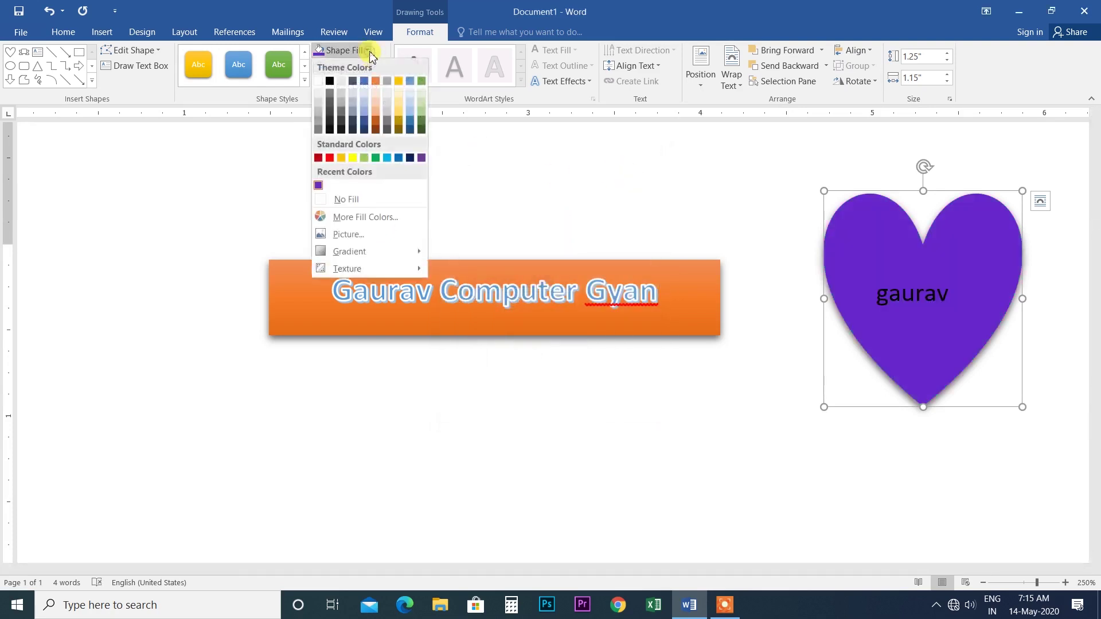
left_click(351, 236)
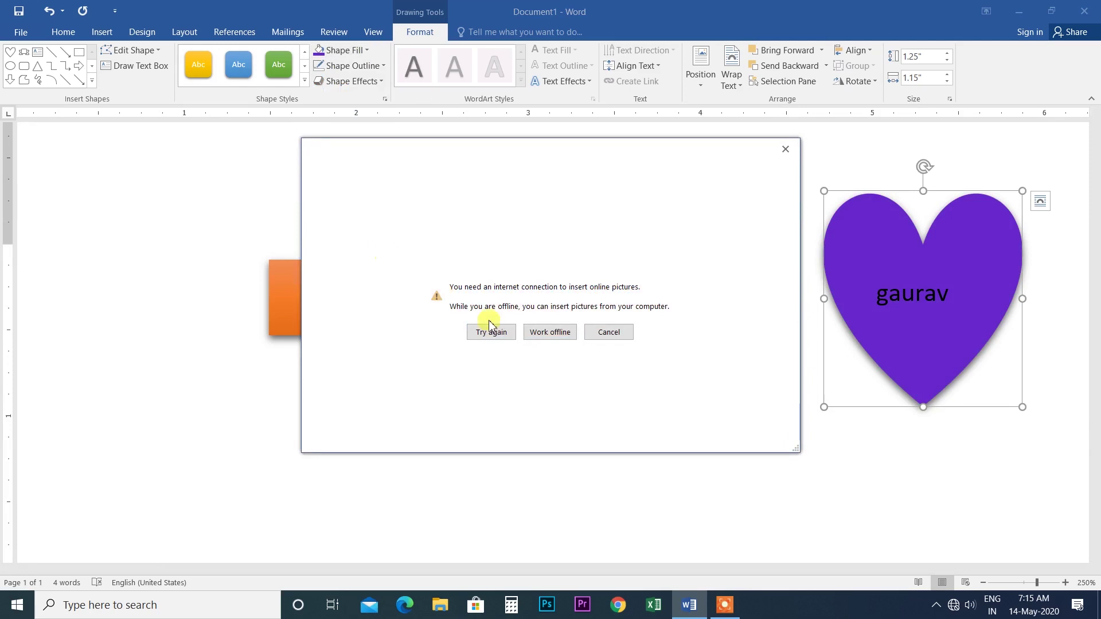
left_click(544, 336)
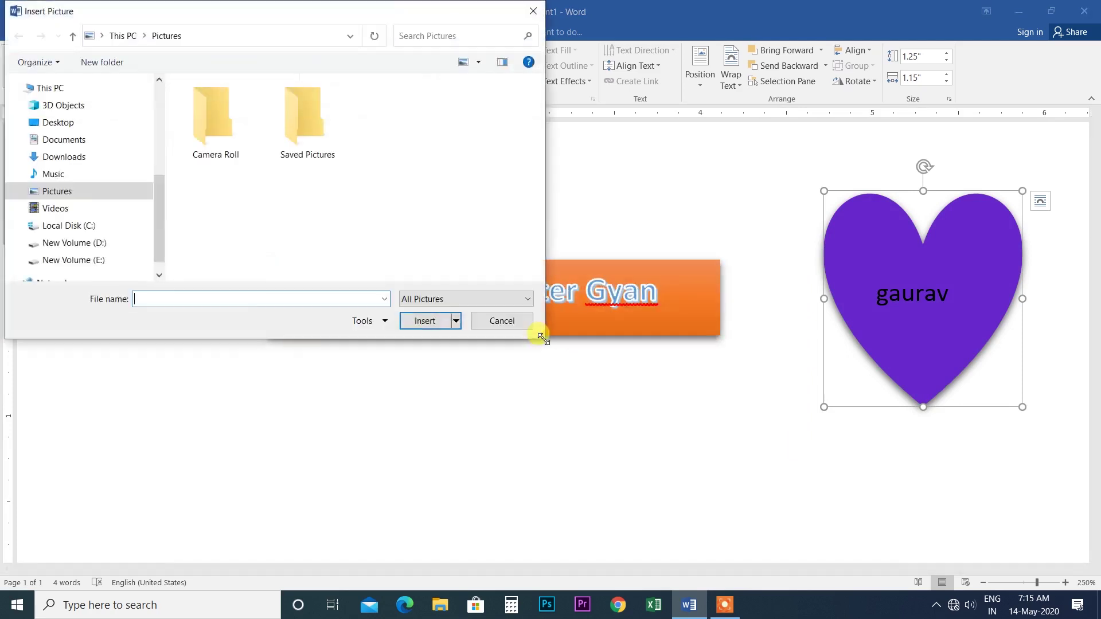
left_click(106, 264)
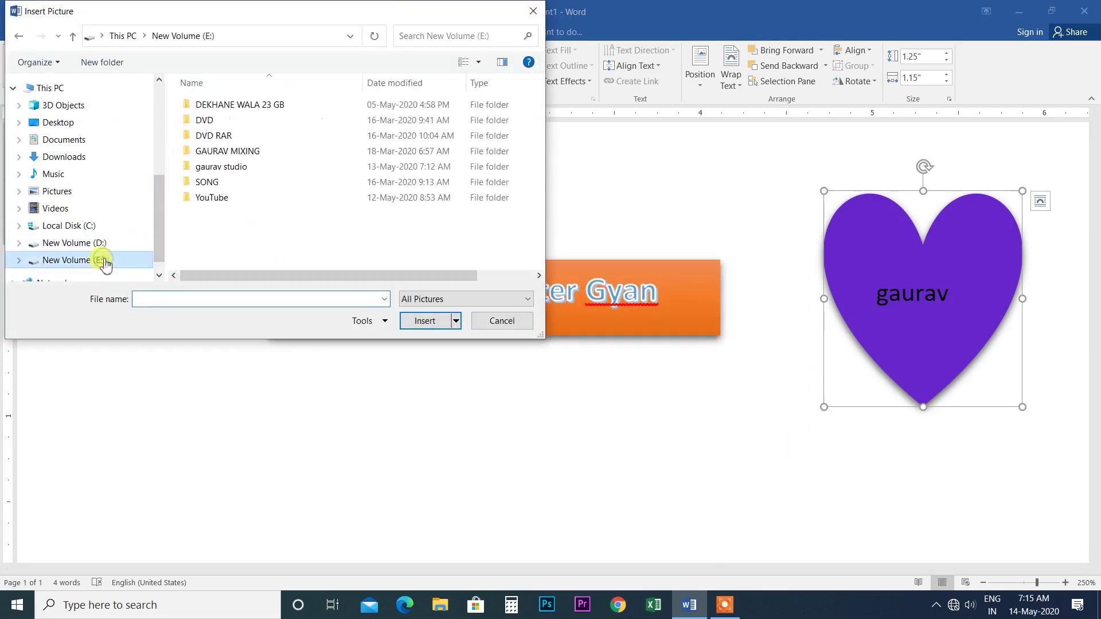
double_click(207, 198)
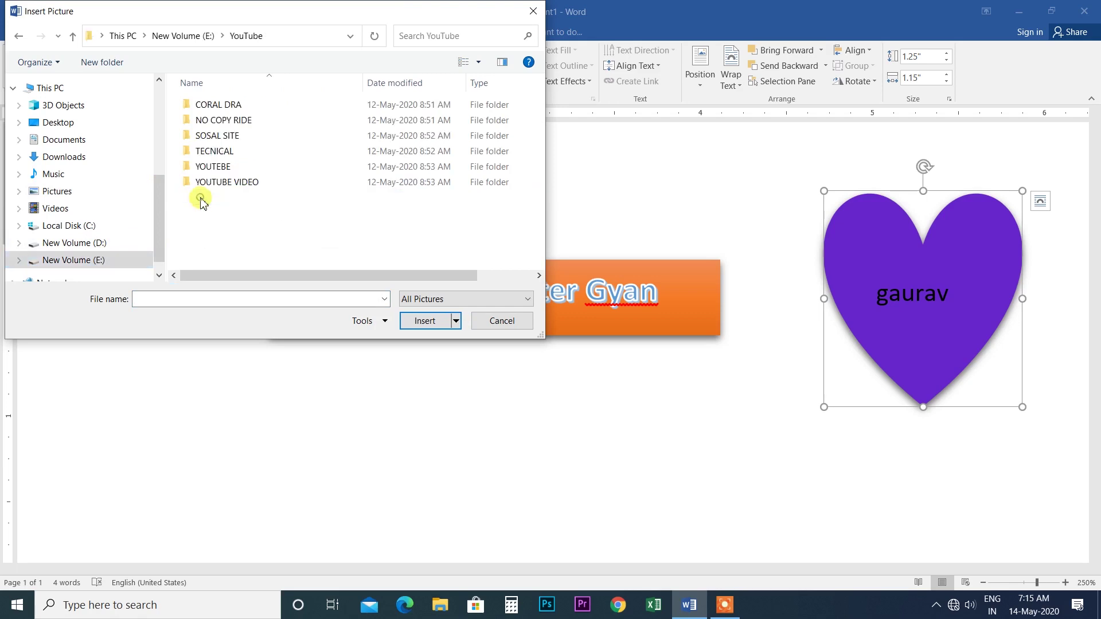
double_click(223, 120)
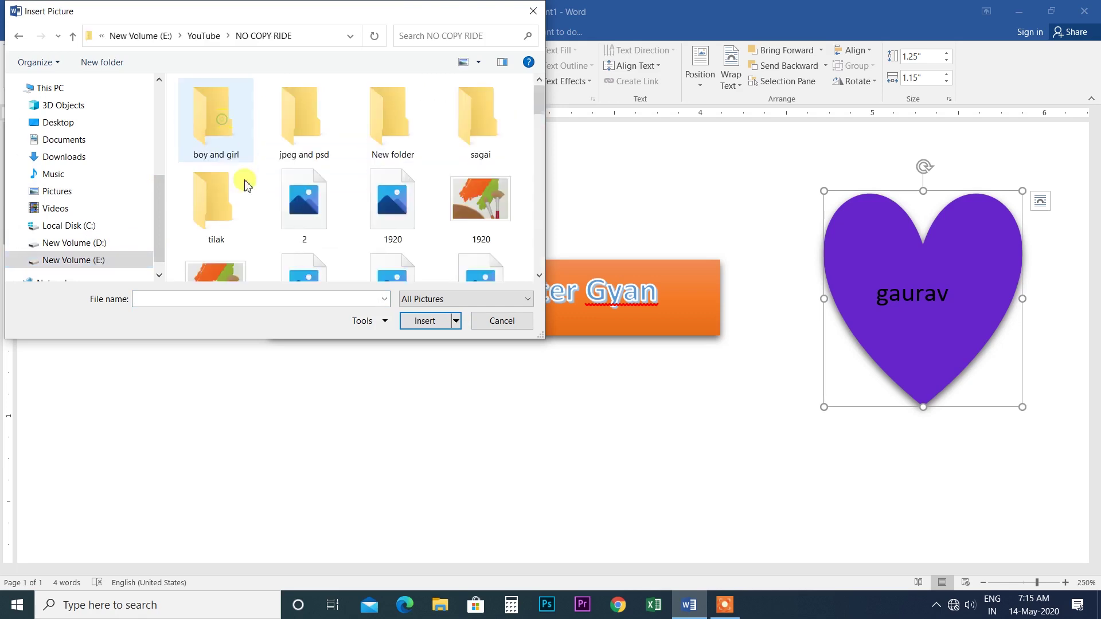
scroll(396, 218, "down", 2)
left_click(393, 150)
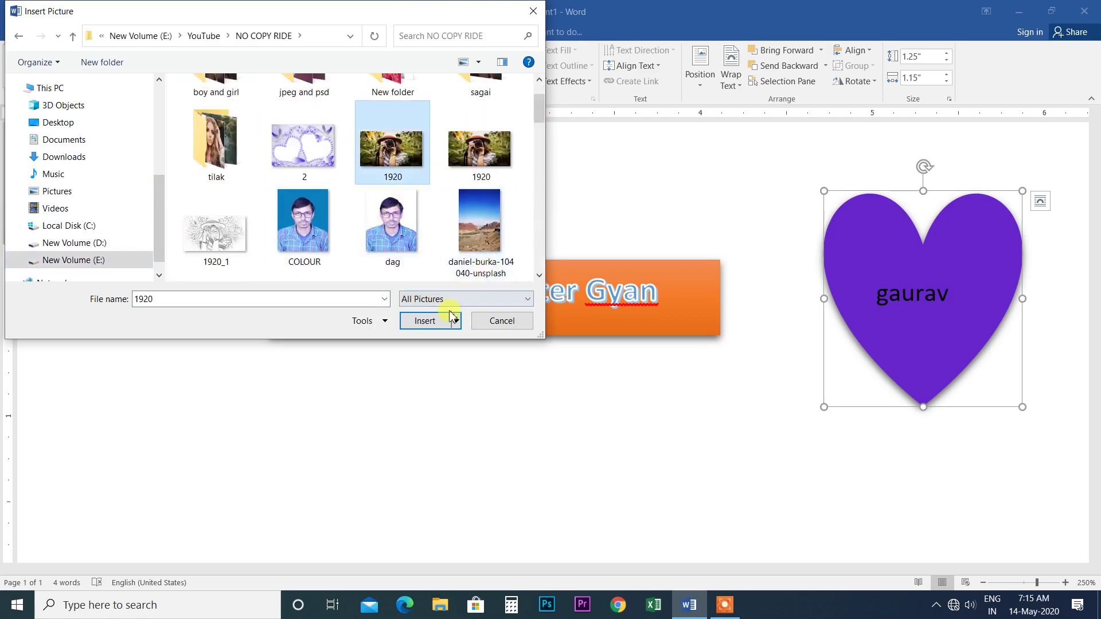
left_click(447, 320)
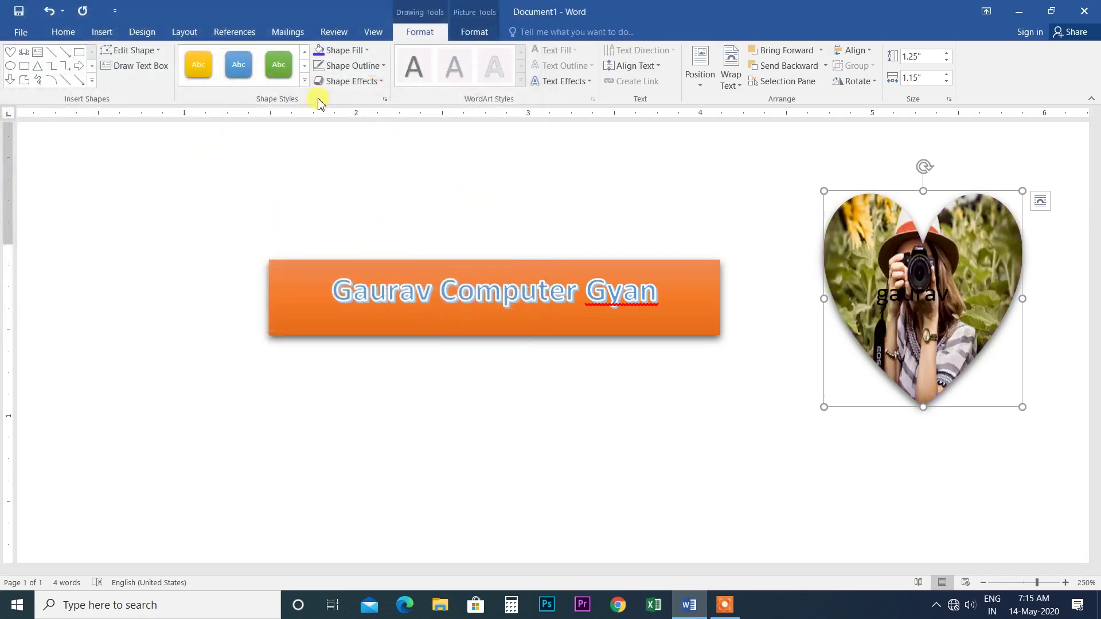
Step: Replace the heart's picture fill with the last gradient among the light variations
left_click(366, 50)
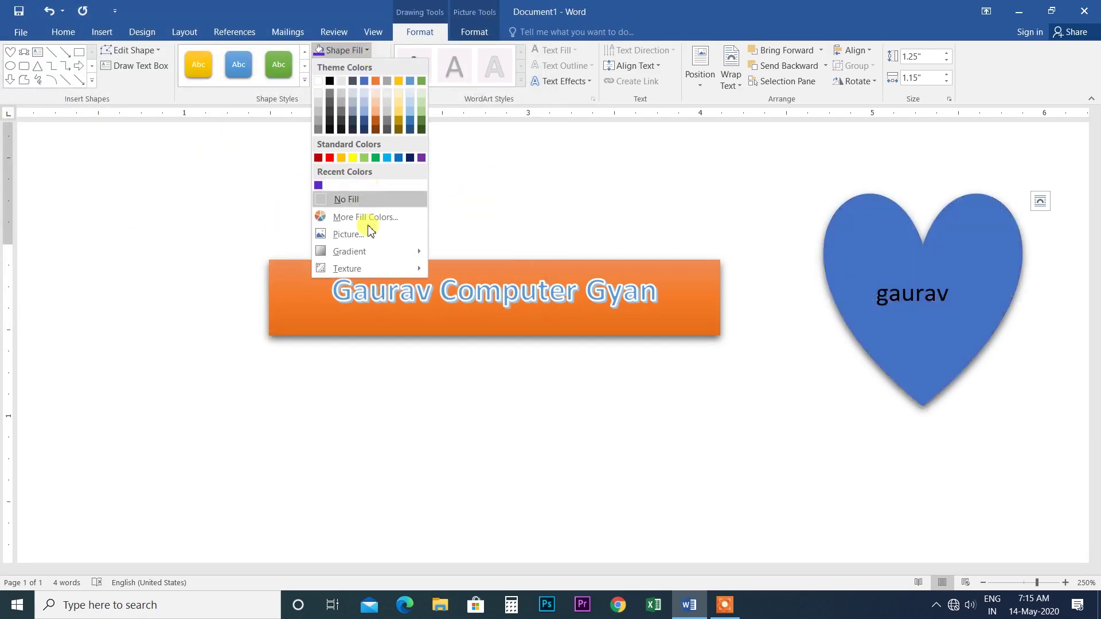
mouse_move(367, 252)
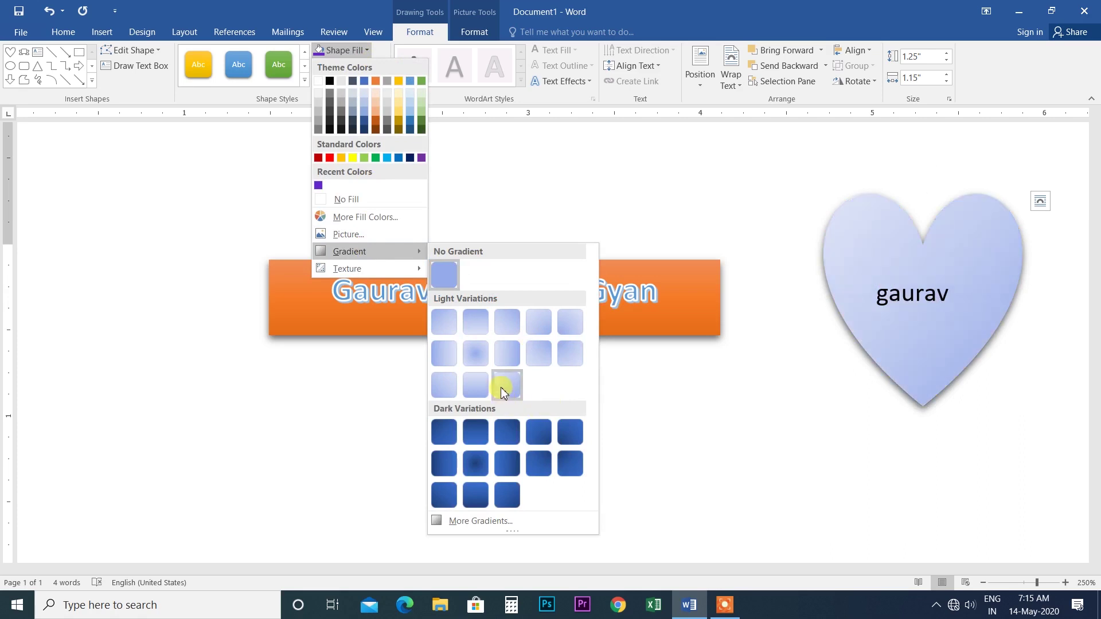
left_click(504, 385)
Step: Recolor the heart's three gradient stops to standard red, yellow and light blue, in that order
left_click(350, 50)
mouse_move(381, 250)
left_click(475, 413)
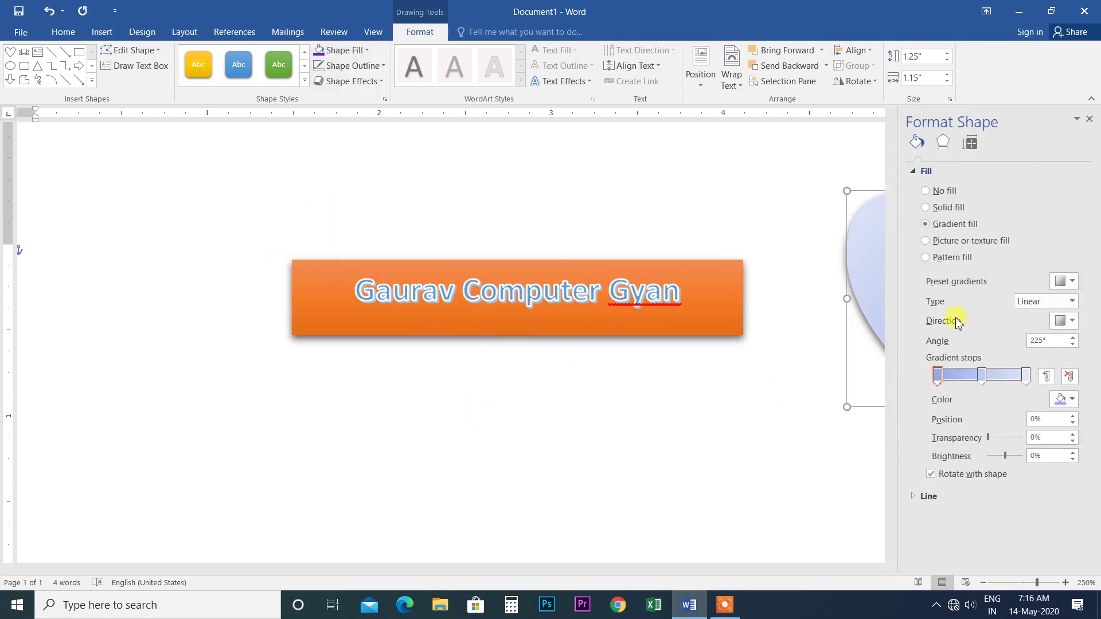
left_click(1069, 401)
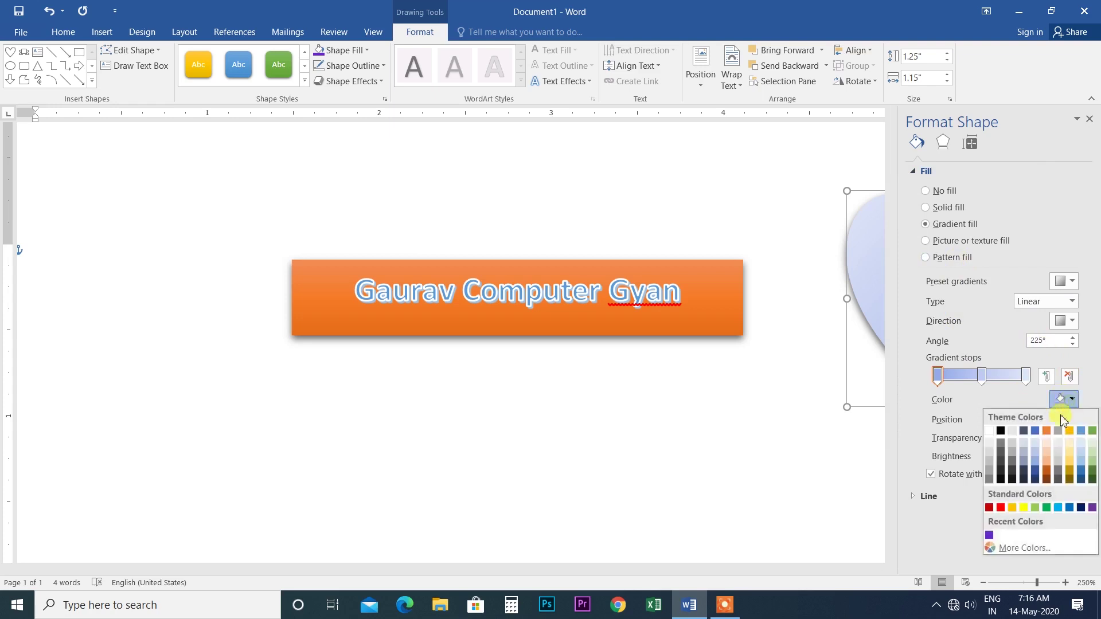
left_click(1002, 508)
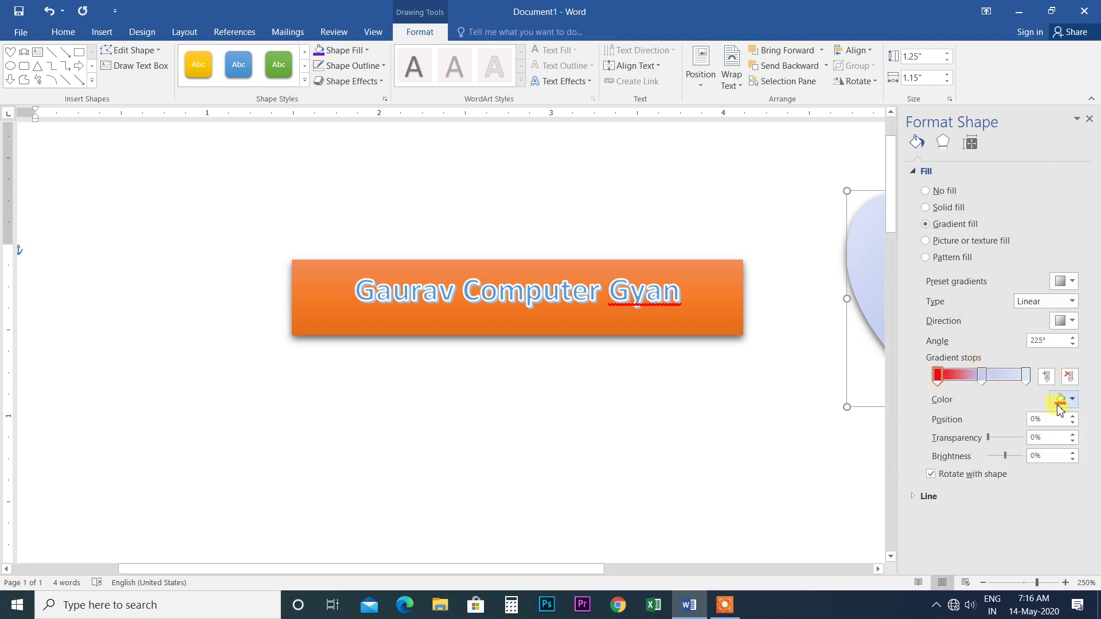
left_click(982, 376)
left_click(1070, 402)
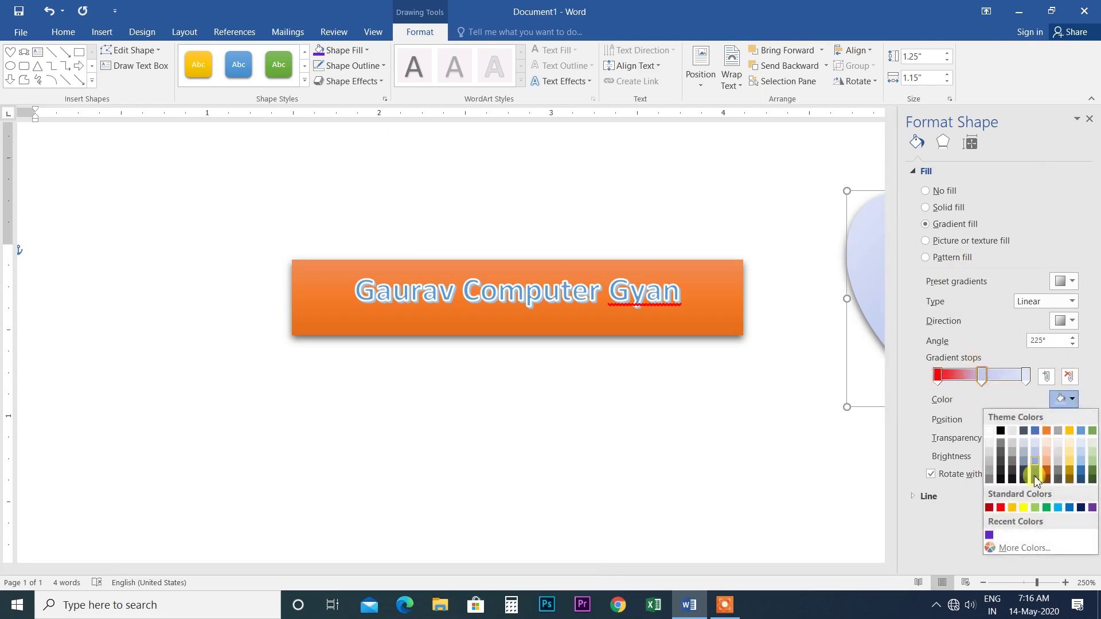
left_click(1035, 508)
left_click(1026, 376)
left_click(1070, 401)
left_click(1061, 507)
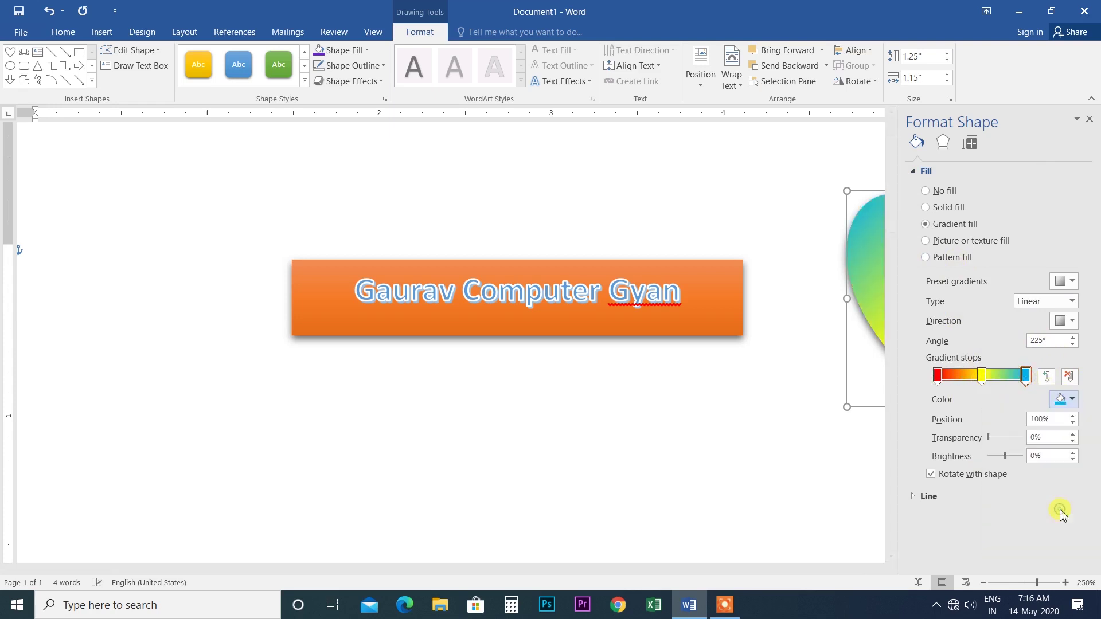
left_click(1089, 118)
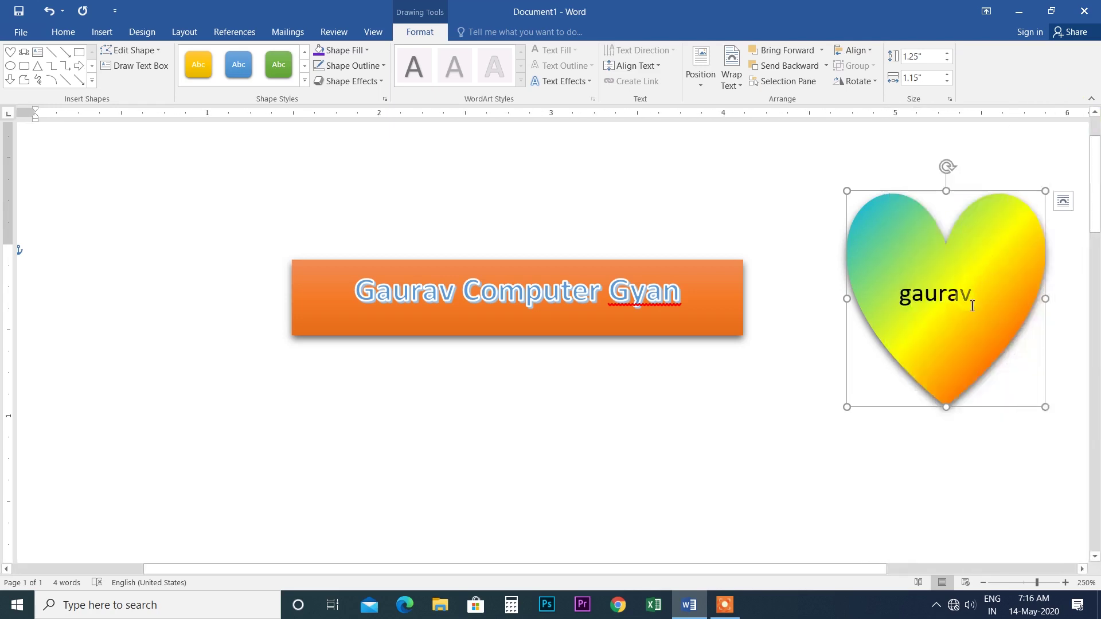
Step: Increase the font size of the heart's label text by one increment
left_click_drag(978, 288, 900, 295)
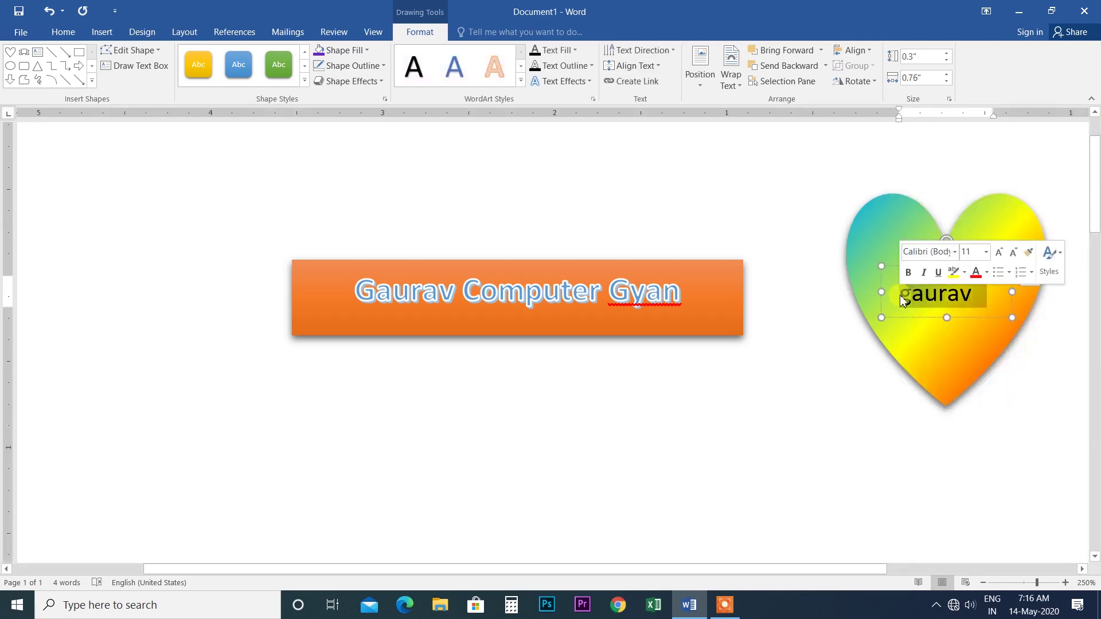
key("ctrl+shift+period")
key("ctrl+shift+period")
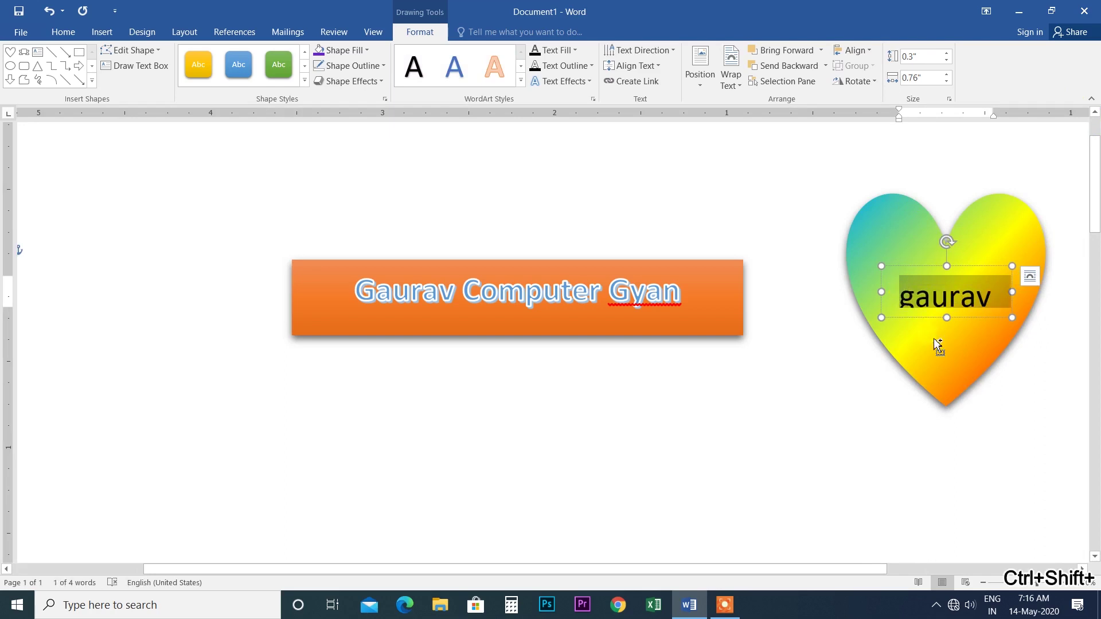
key("ctrl+shift+comma")
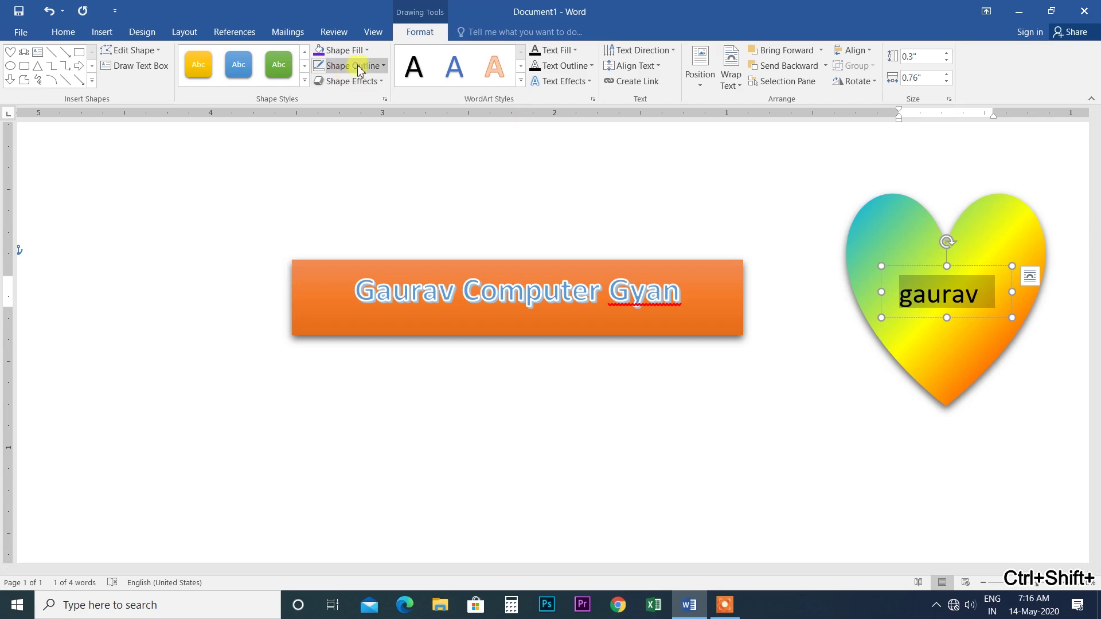
Step: Preview texture fills on the label's text box and on the heart, including Canvas and White marble, without applying any
left_click(360, 50)
mouse_move(363, 268)
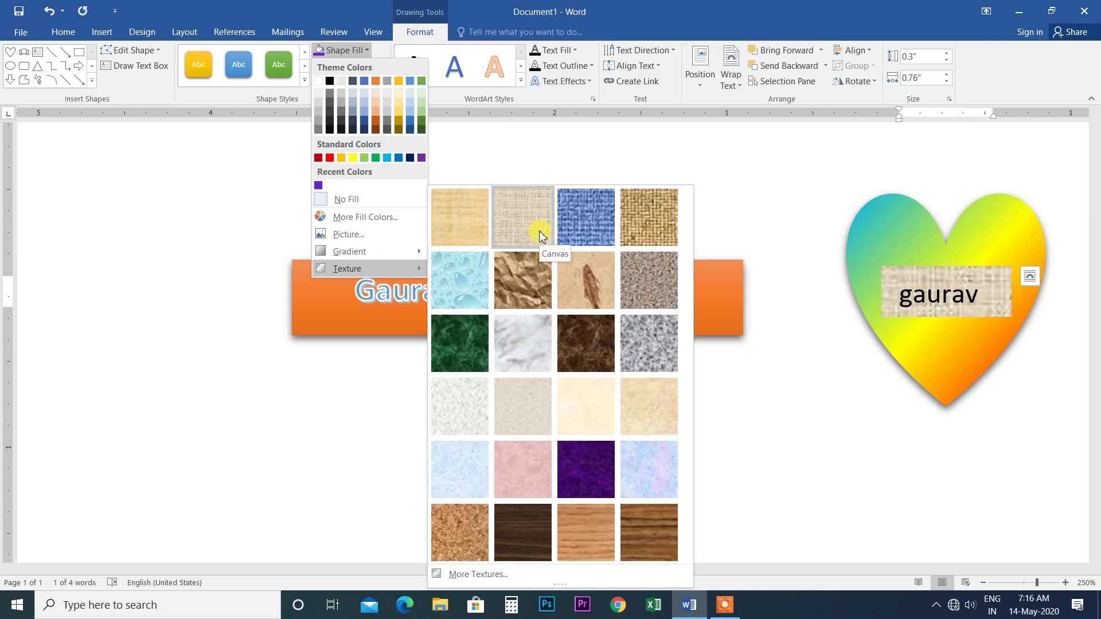
left_click(640, 163)
left_click(897, 237)
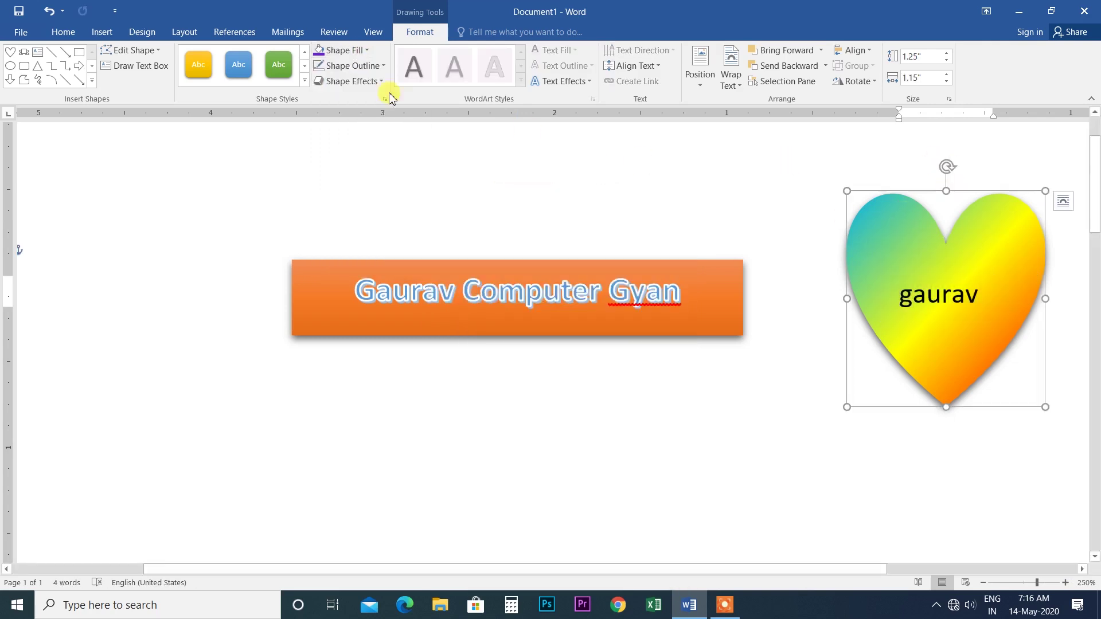
left_click(359, 50)
mouse_move(394, 275)
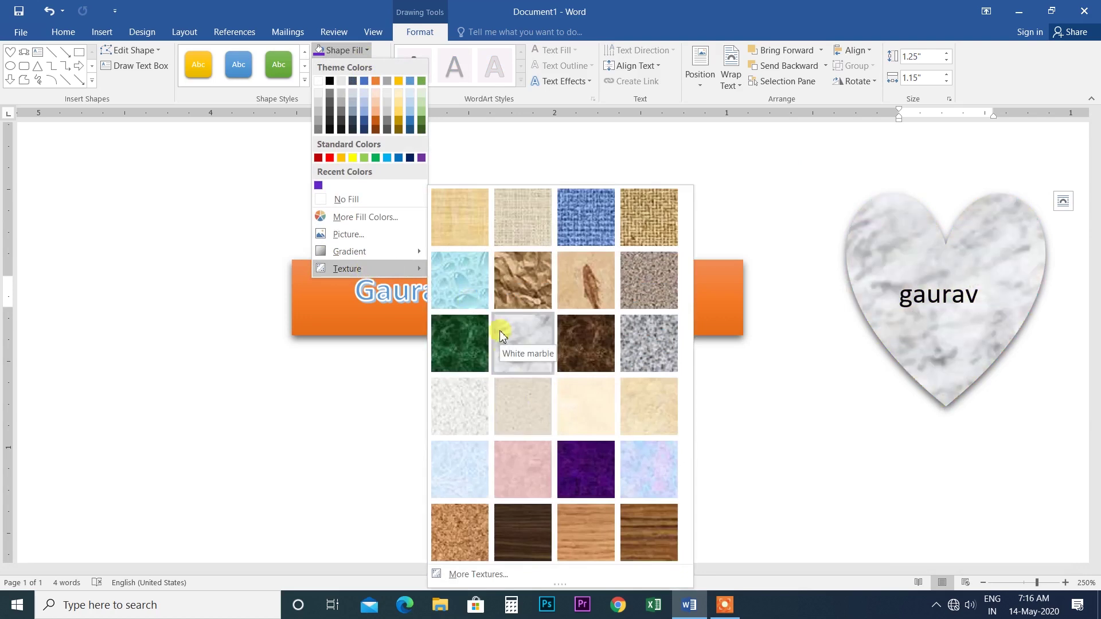
left_click(963, 301)
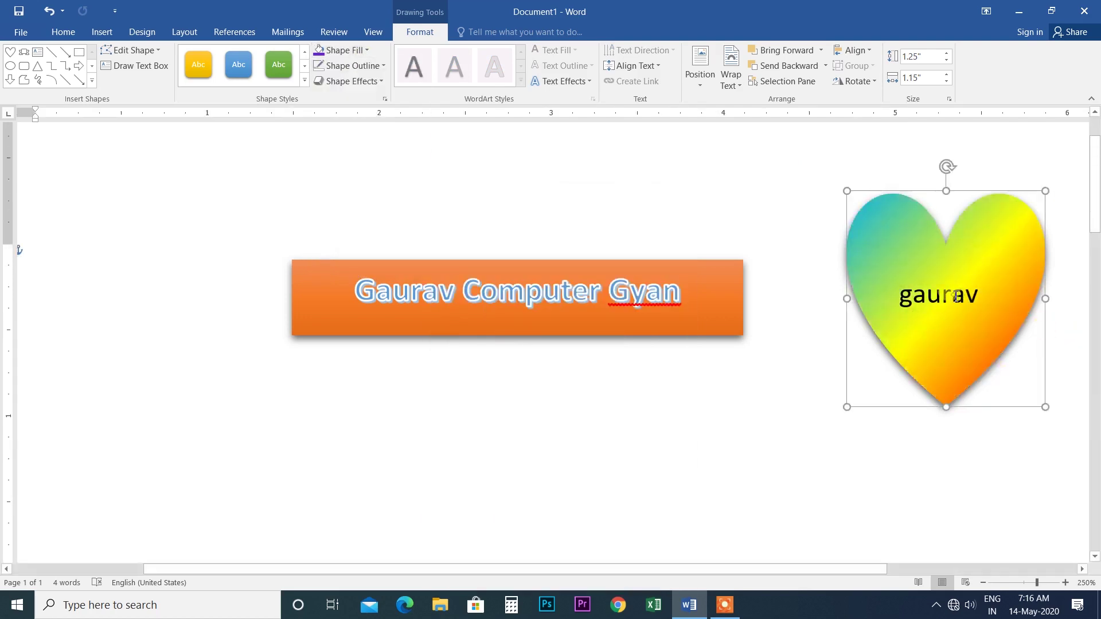
Step: Preview the Linear Left gradient and several textures on the label's text box, and open the heart's outline options
left_click(955, 296)
left_click(361, 50)
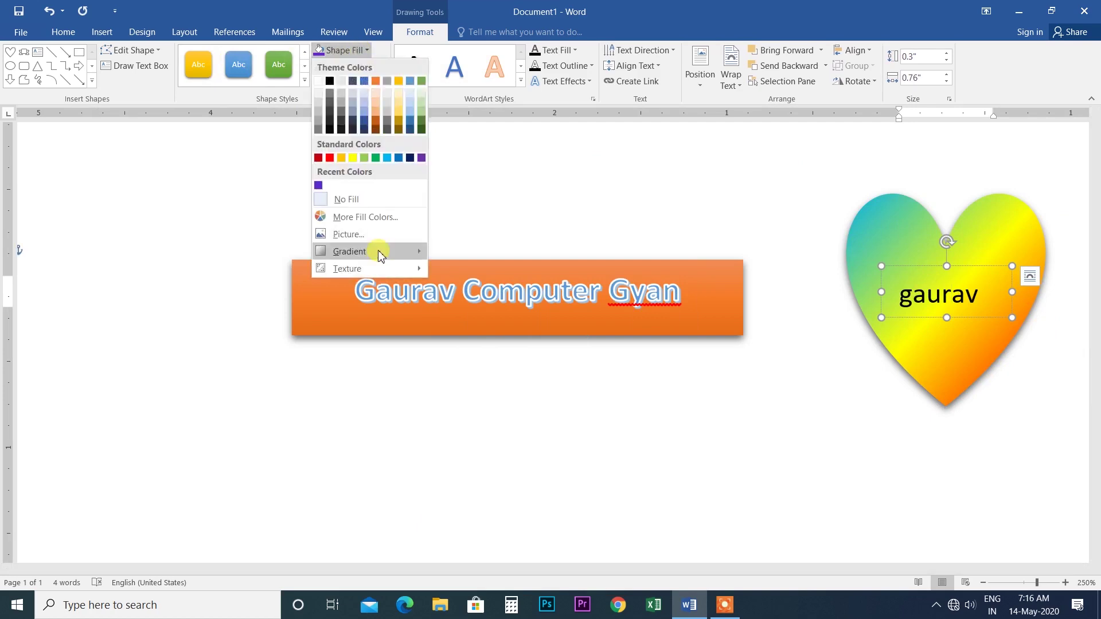
mouse_move(380, 256)
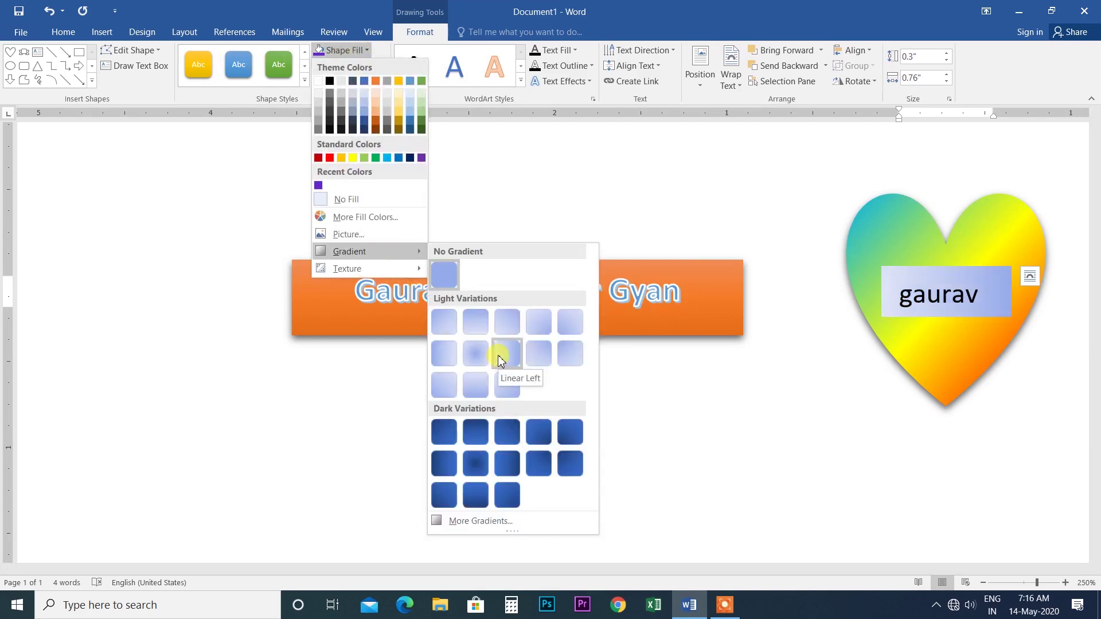
mouse_move(344, 270)
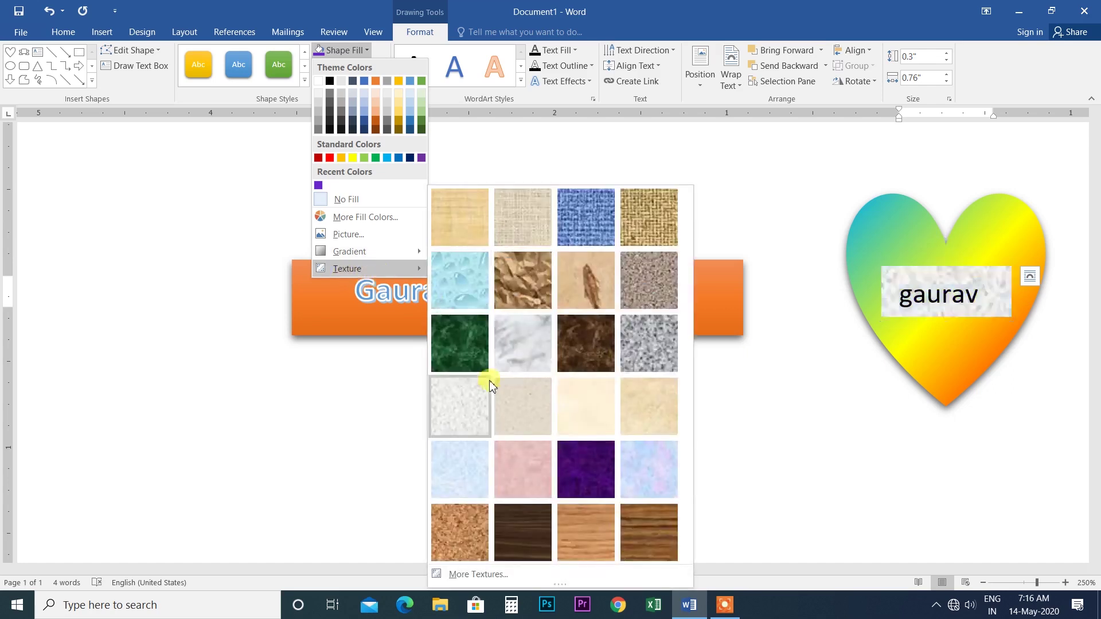
left_click(628, 178)
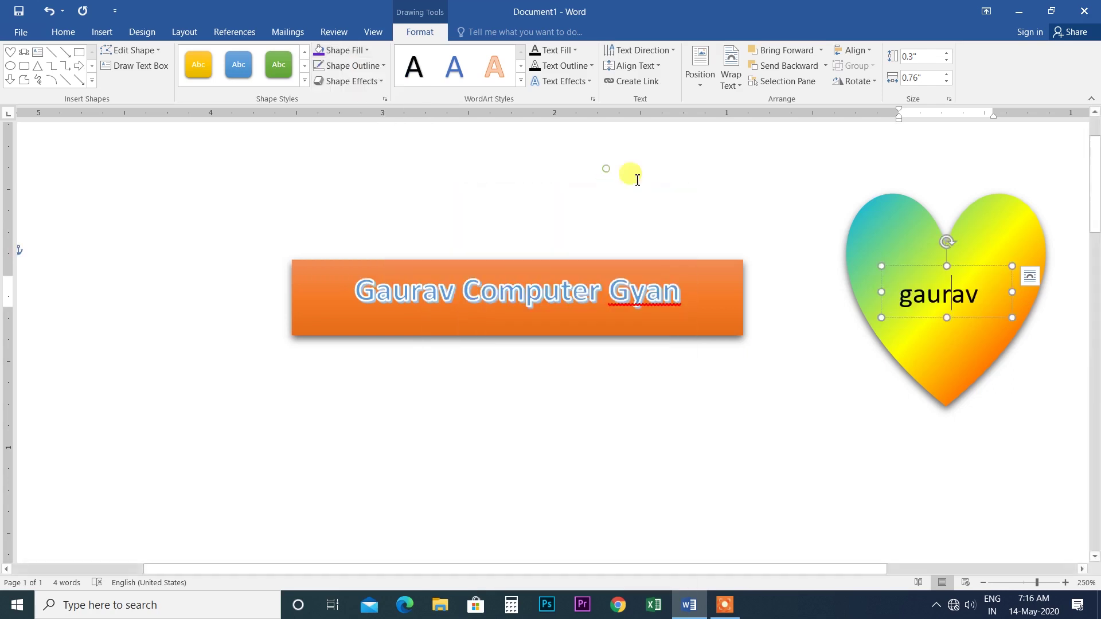
left_click(901, 225)
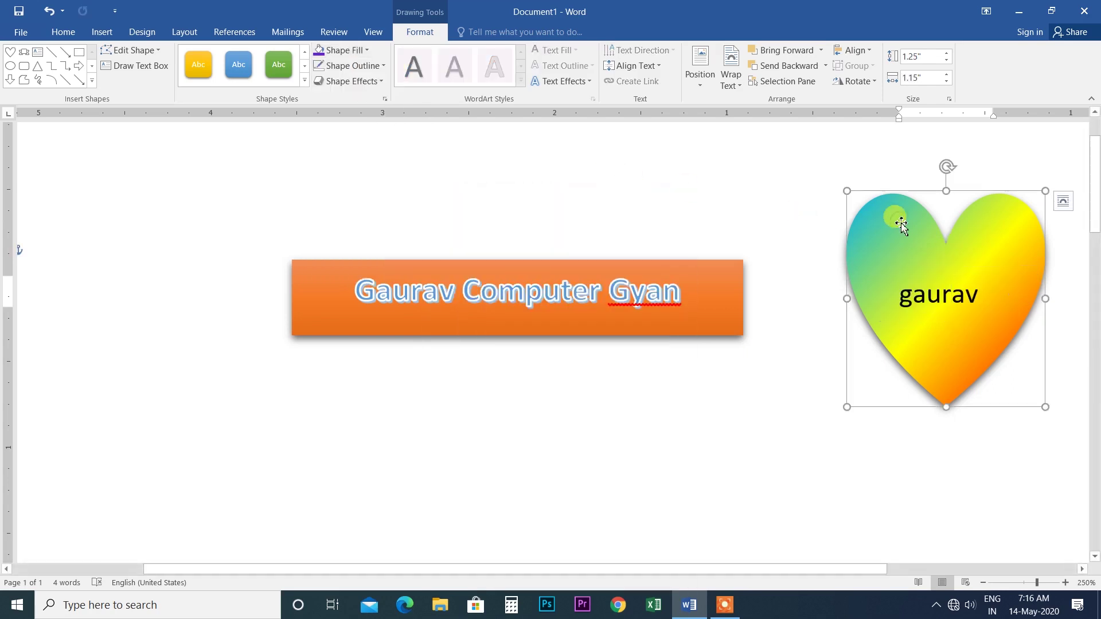
left_click(384, 66)
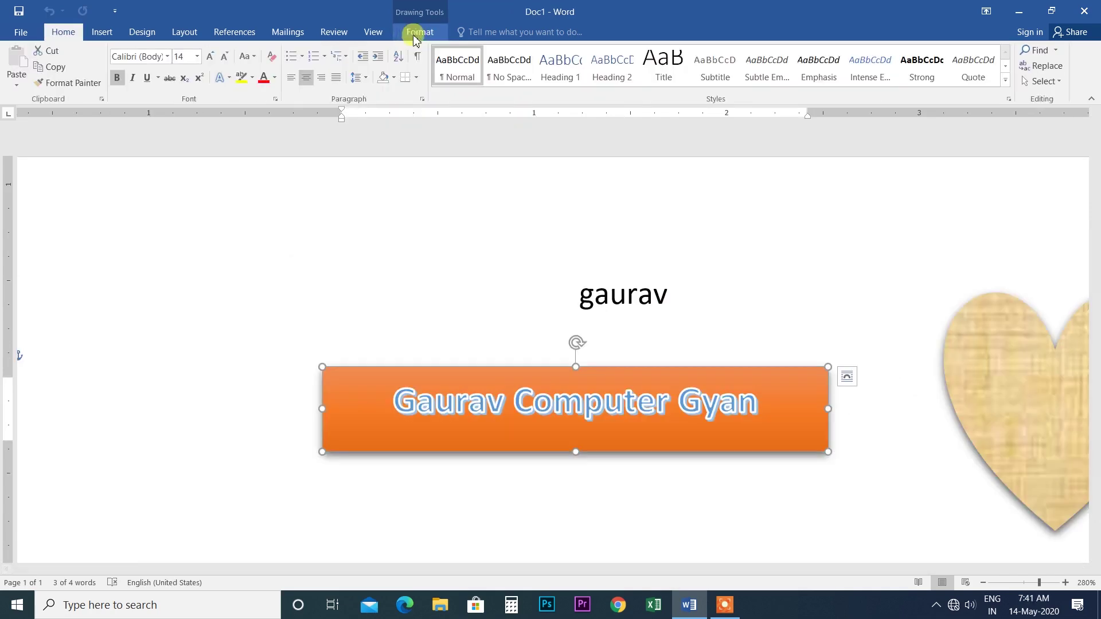
Step: Fill the WordArt banner with the standard blue color
left_click(416, 32)
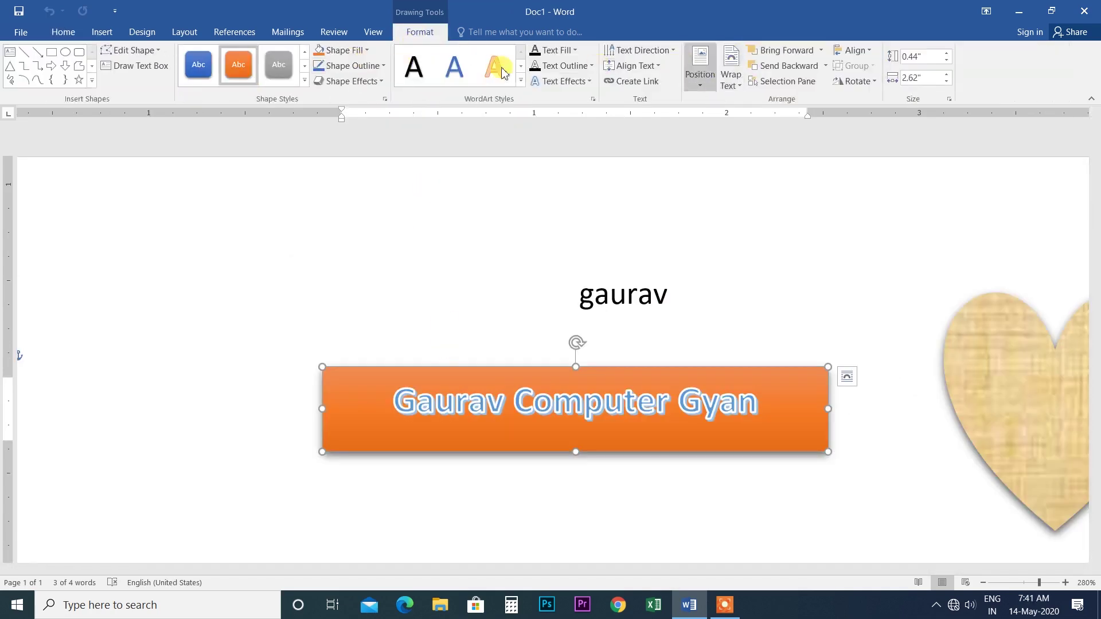
left_click(103, 35)
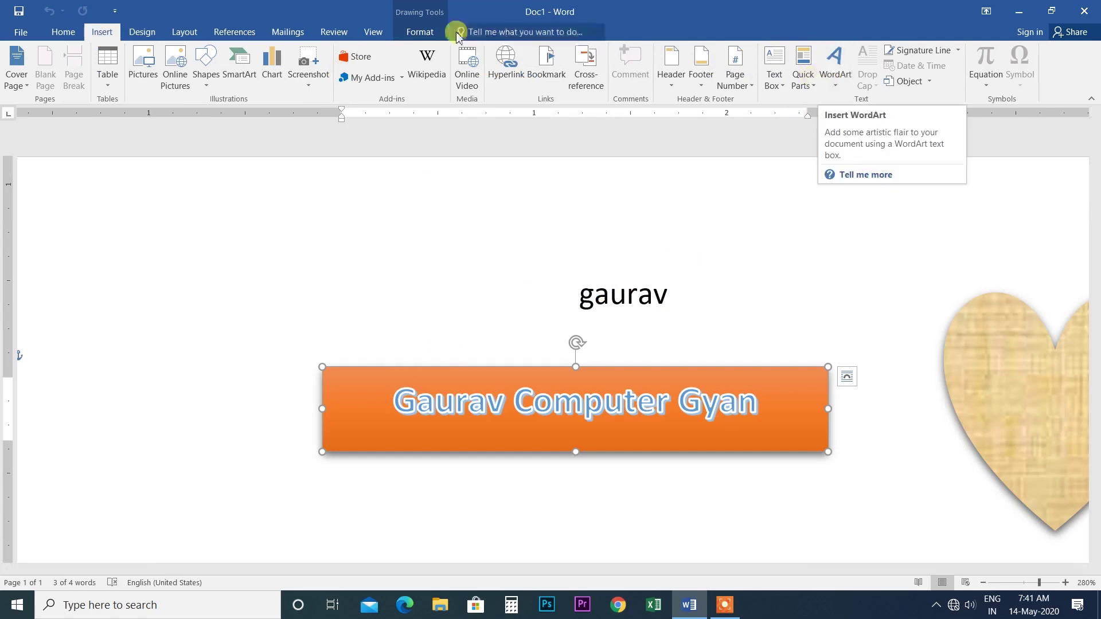
left_click(421, 32)
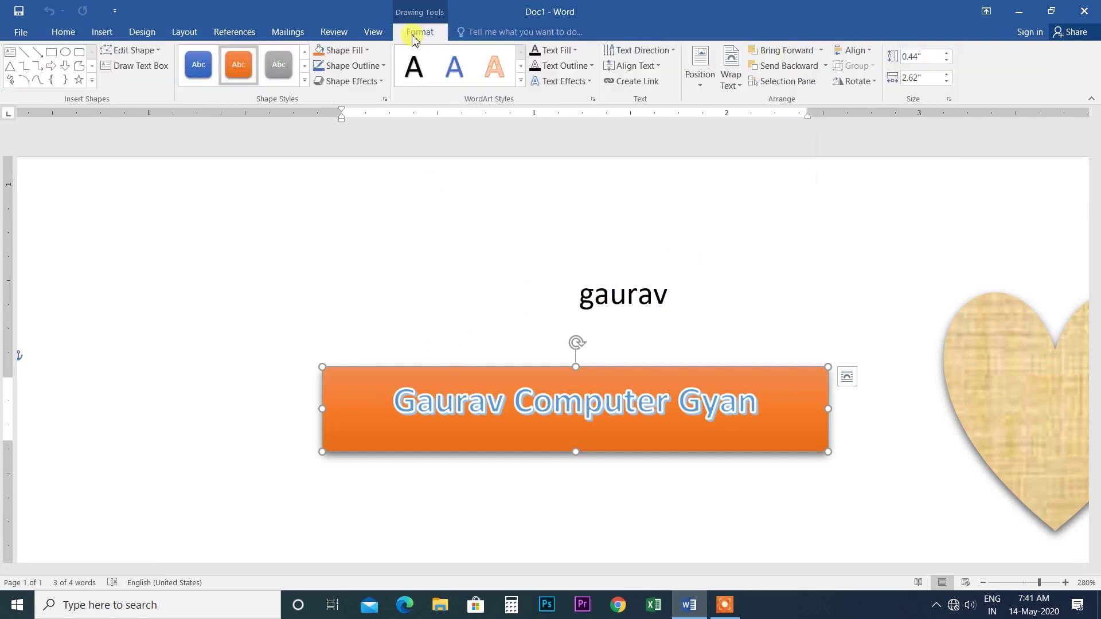
left_click(368, 50)
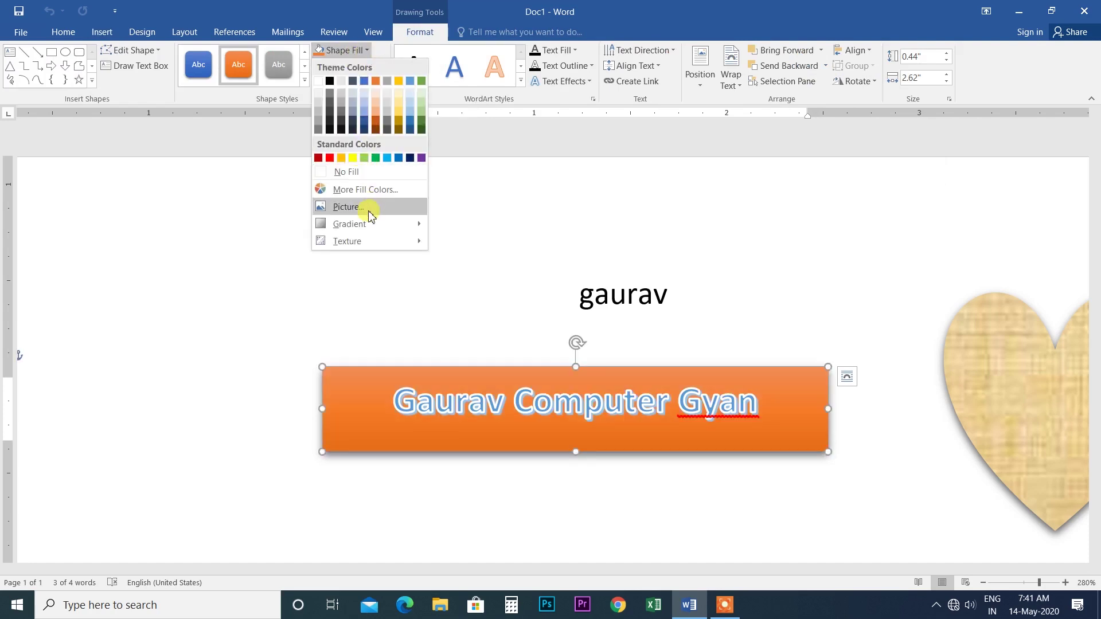
left_click(507, 187)
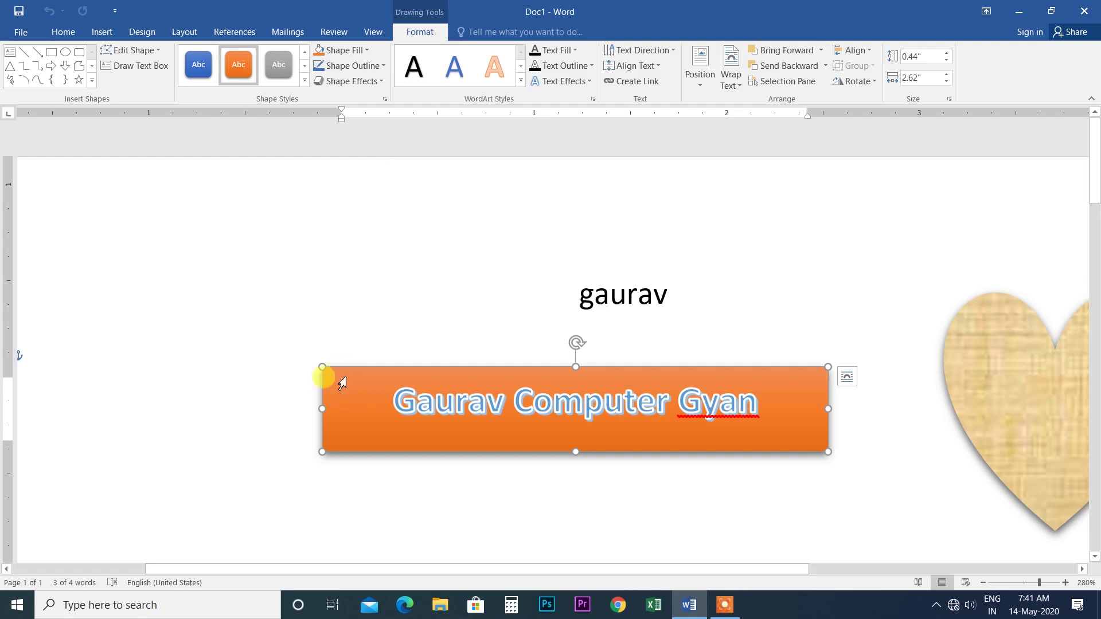
left_click(362, 50)
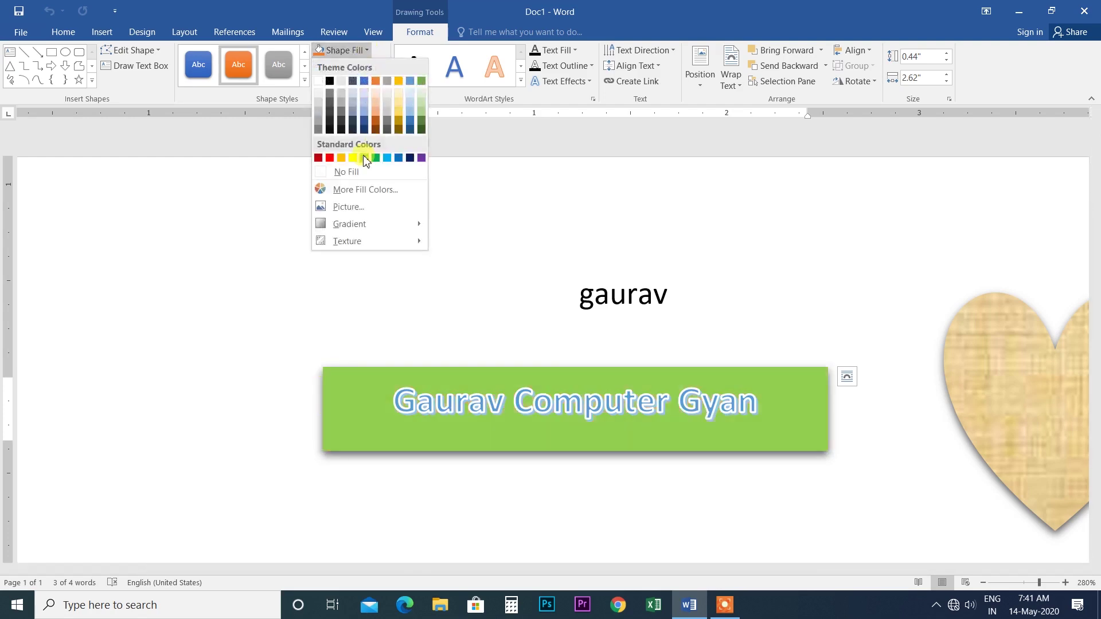
left_click(400, 159)
Step: Fill the banner with the first 1920 picture from the NO COPY RIDE folder inside YouTube on New Volume (E:)
left_click(366, 51)
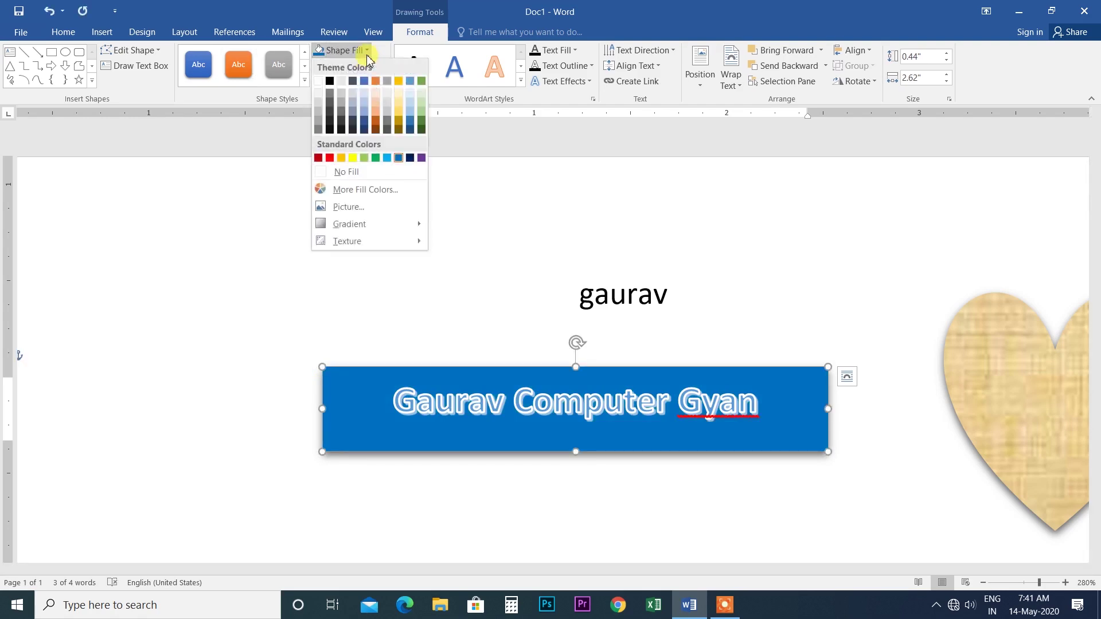
left_click(346, 208)
left_click(555, 332)
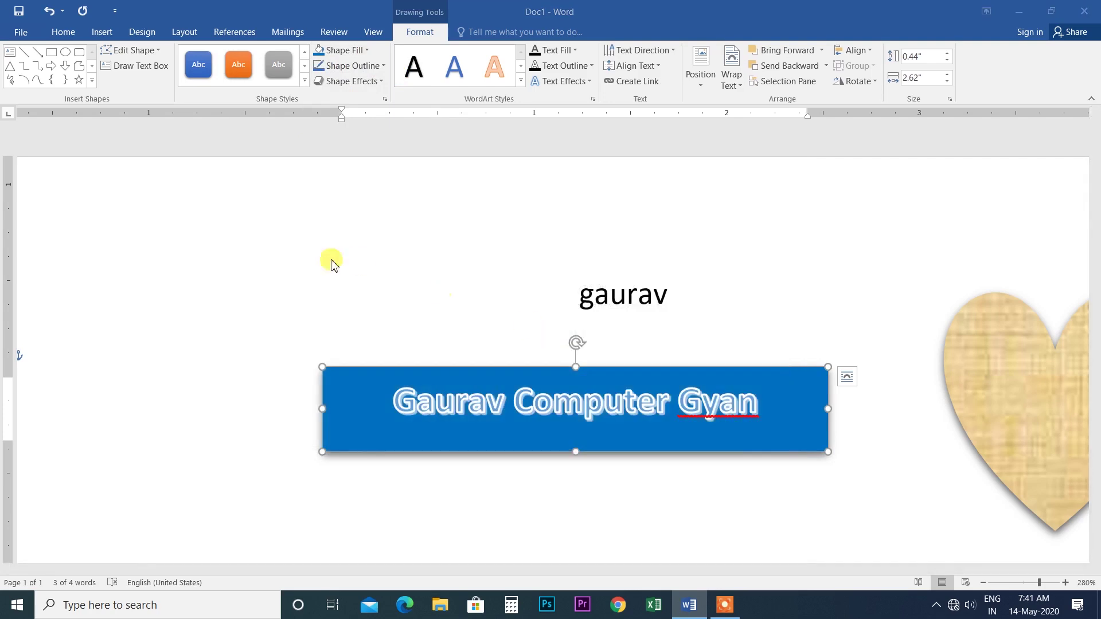
left_click(80, 261)
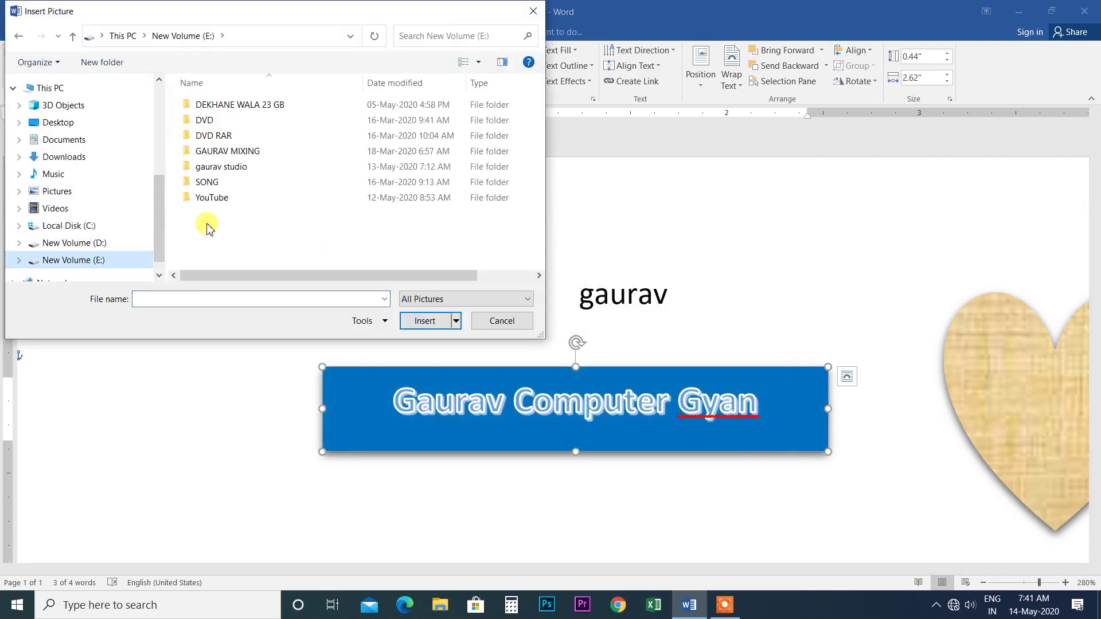
double_click(213, 196)
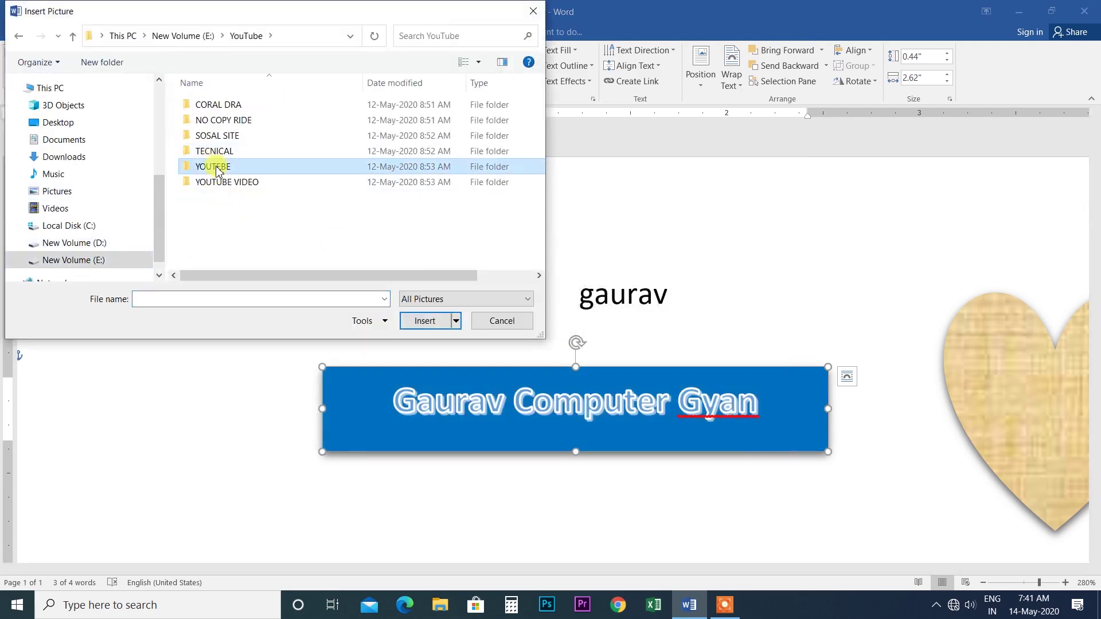
double_click(217, 168)
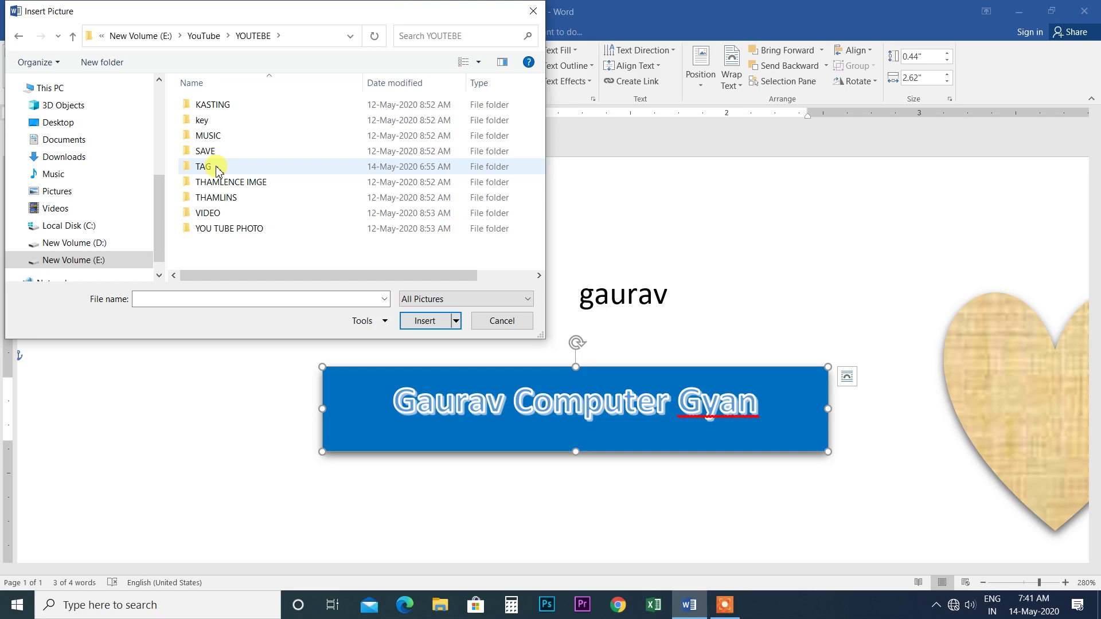
left_click(73, 35)
double_click(223, 120)
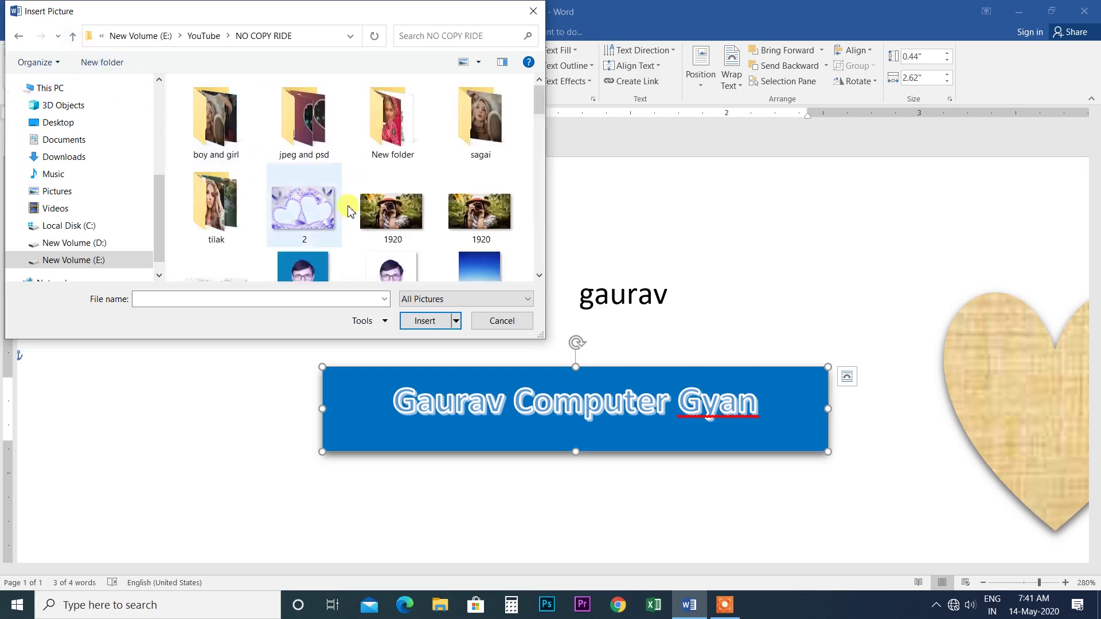
left_click(392, 210)
left_click(425, 321)
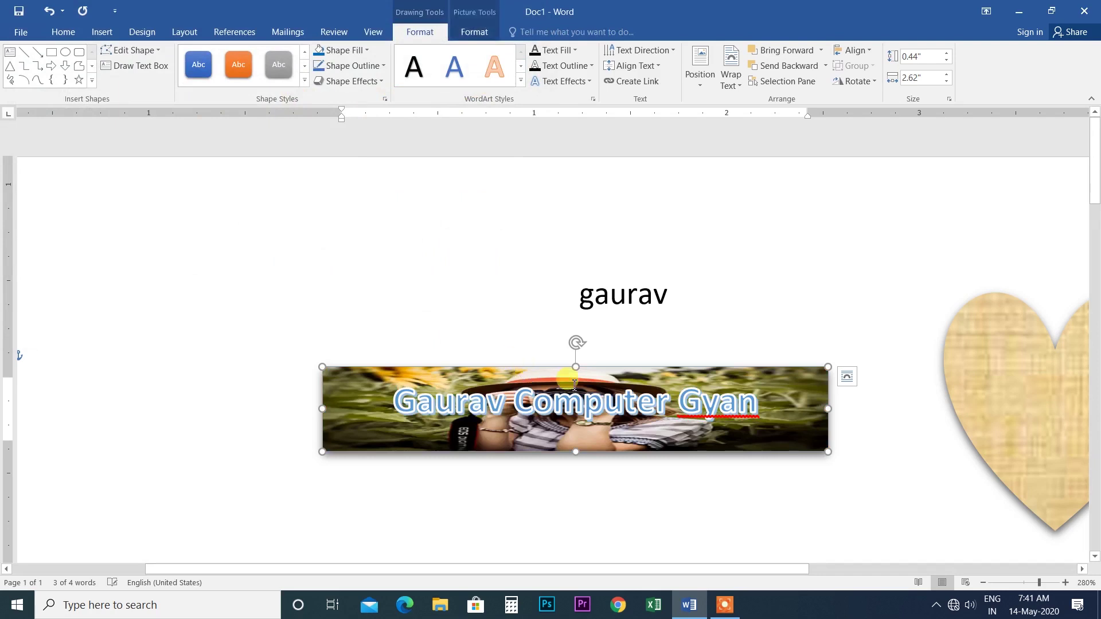
Step: Apply the Linear Left gradient from the light variations to the banner
left_click(365, 50)
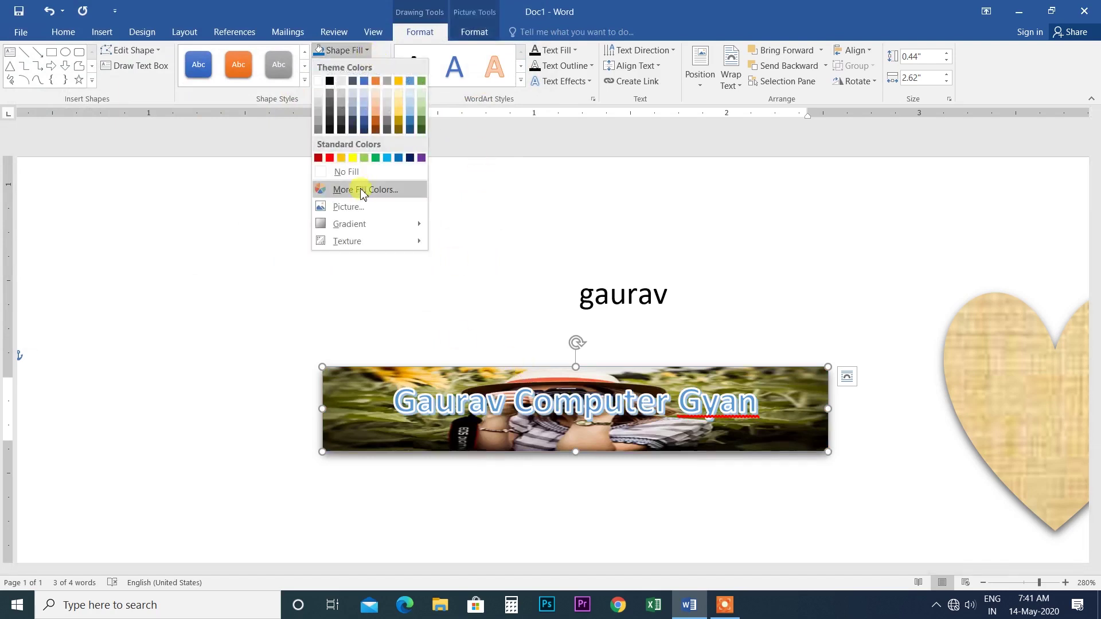
mouse_move(358, 223)
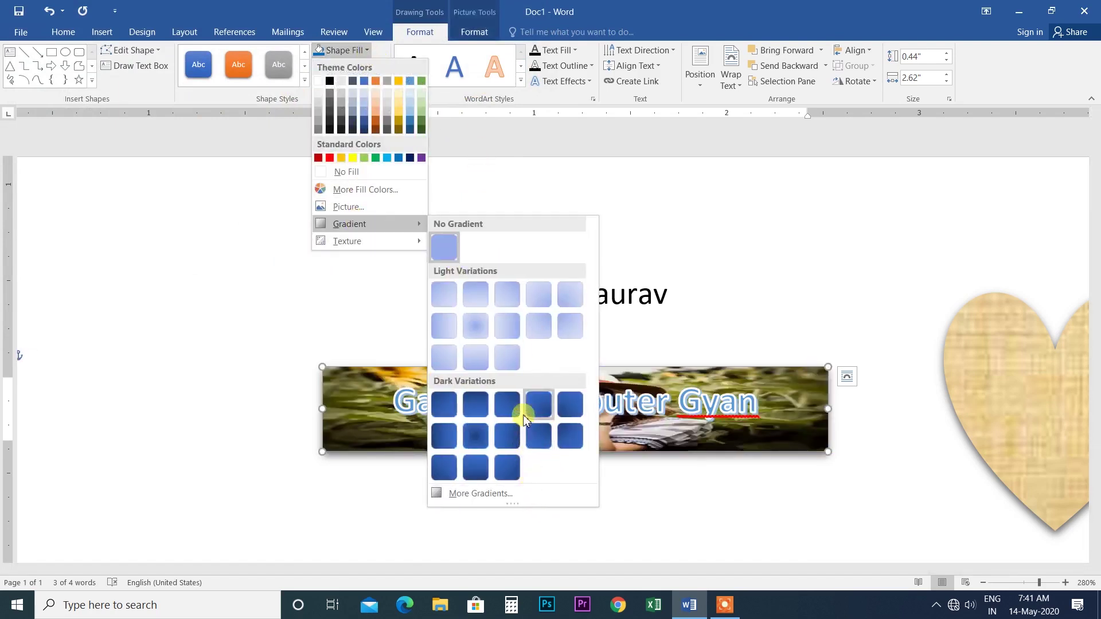
left_click(501, 331)
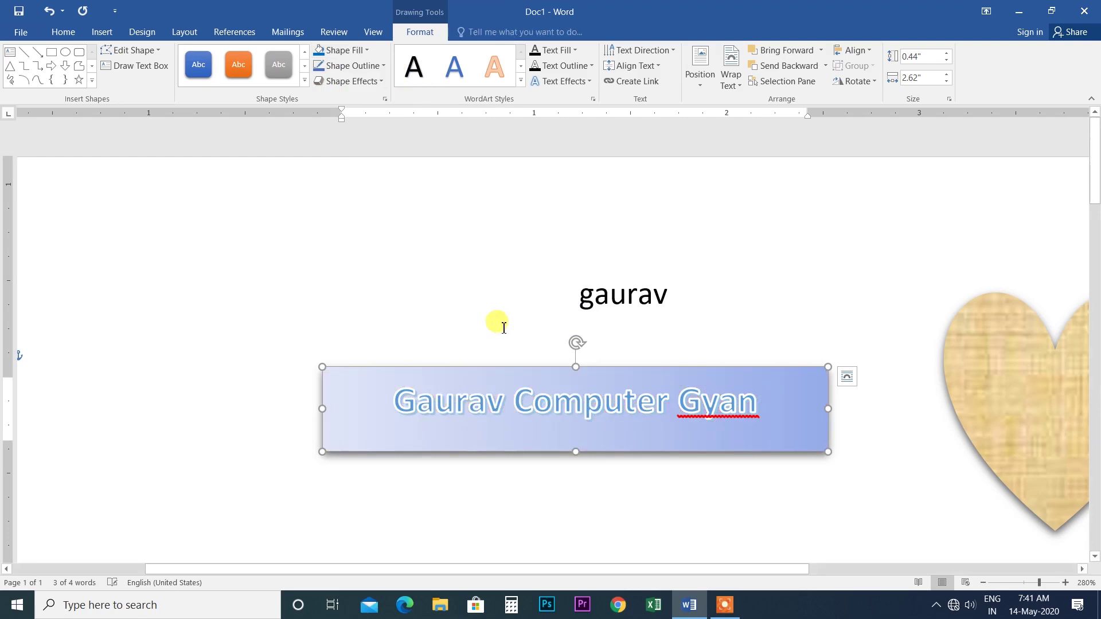
Step: Recolor the banner's three gradient stops to standard red, green and orange, in that order
left_click(364, 51)
mouse_move(374, 224)
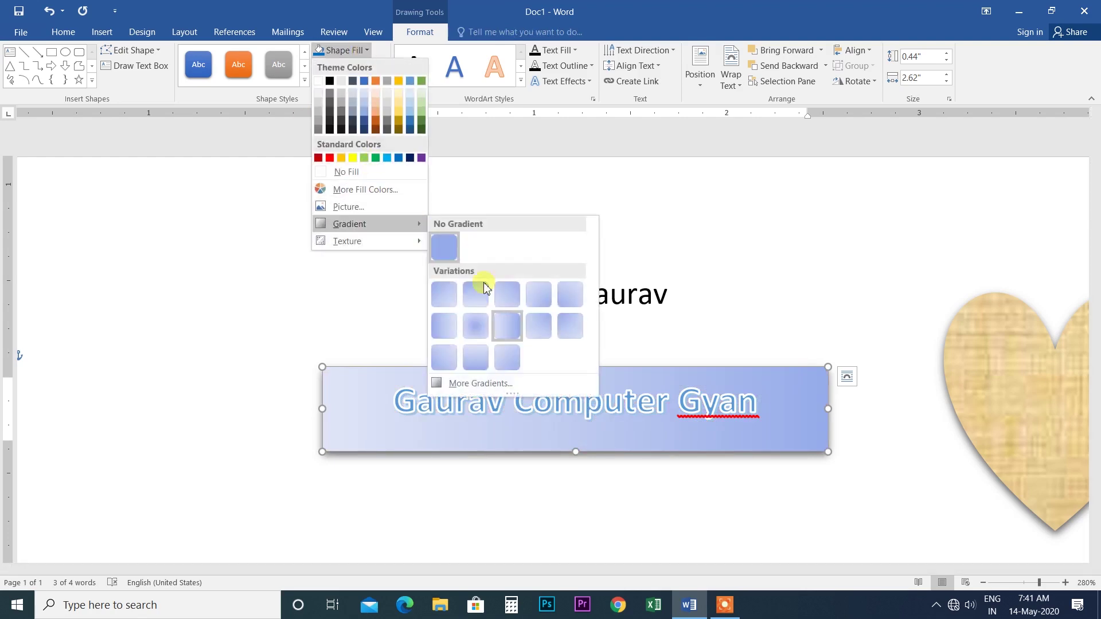
left_click(494, 383)
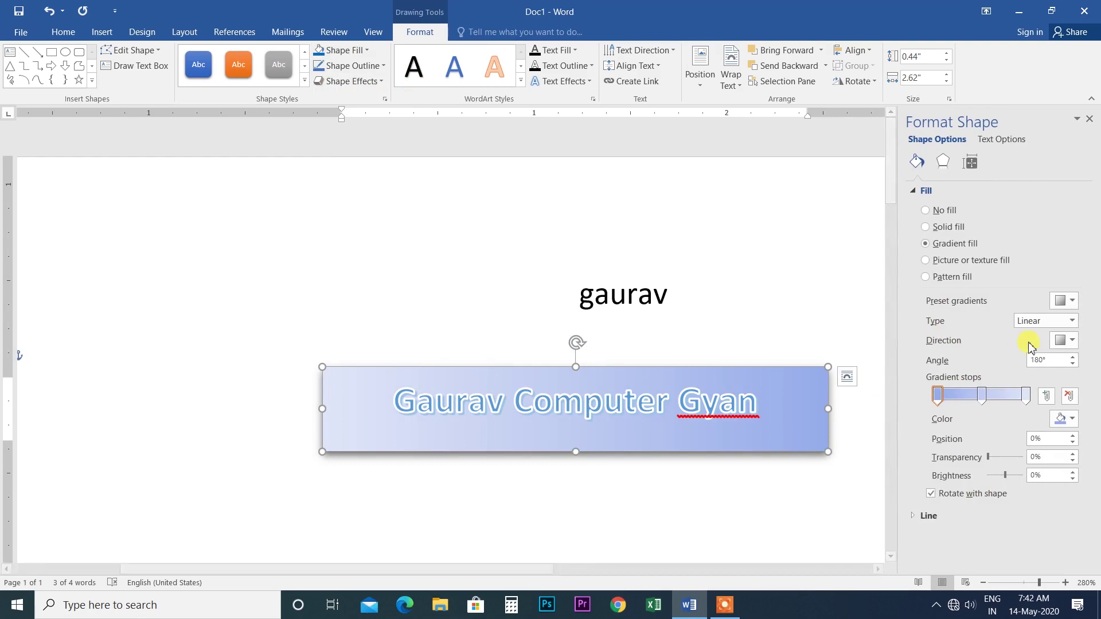
left_click(1061, 421)
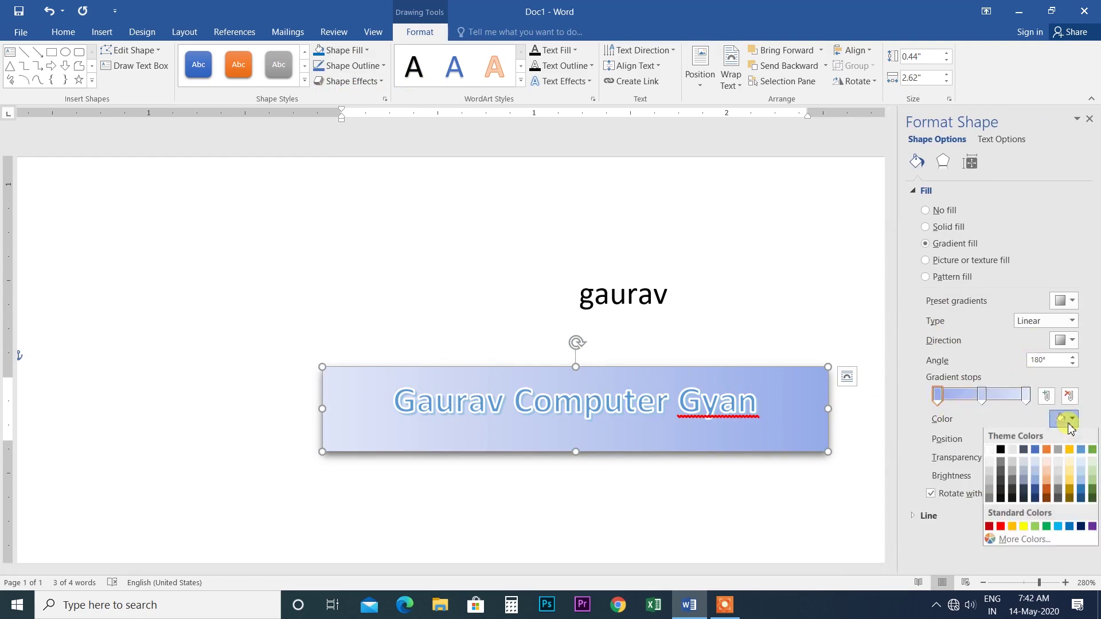
left_click(989, 527)
left_click(983, 398)
left_click(1071, 419)
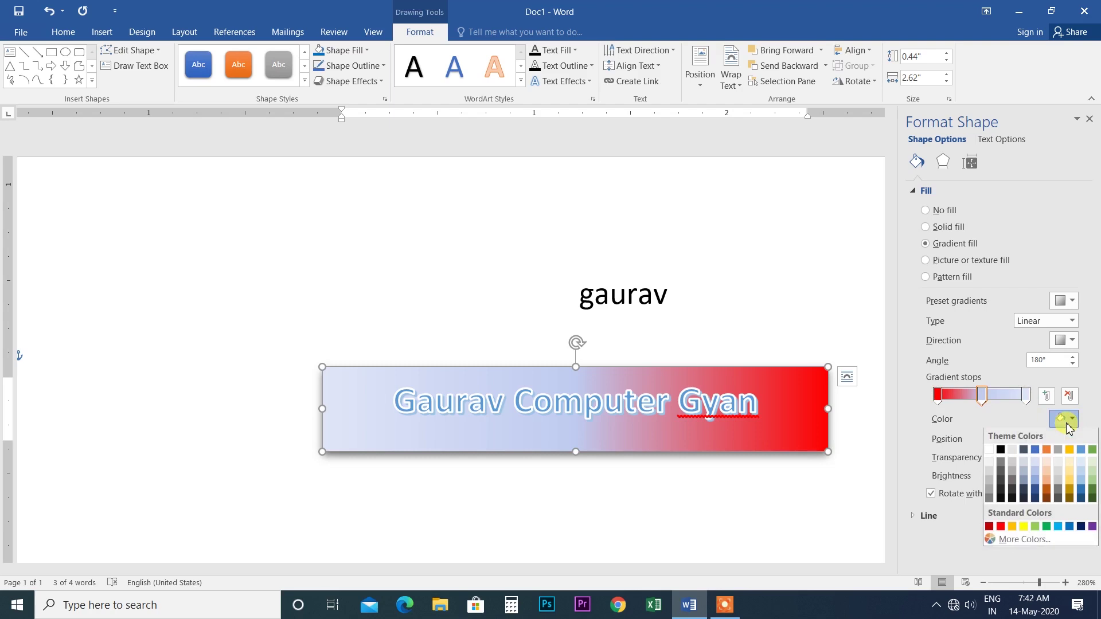
left_click(1048, 527)
left_click(1025, 395)
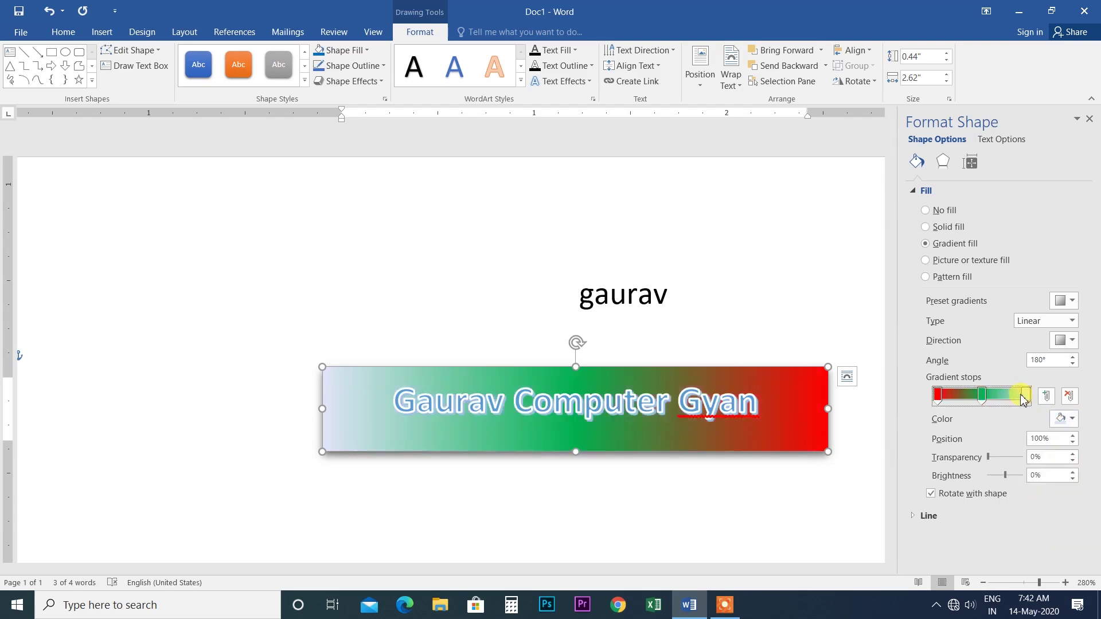
left_click(1072, 419)
left_click(1014, 528)
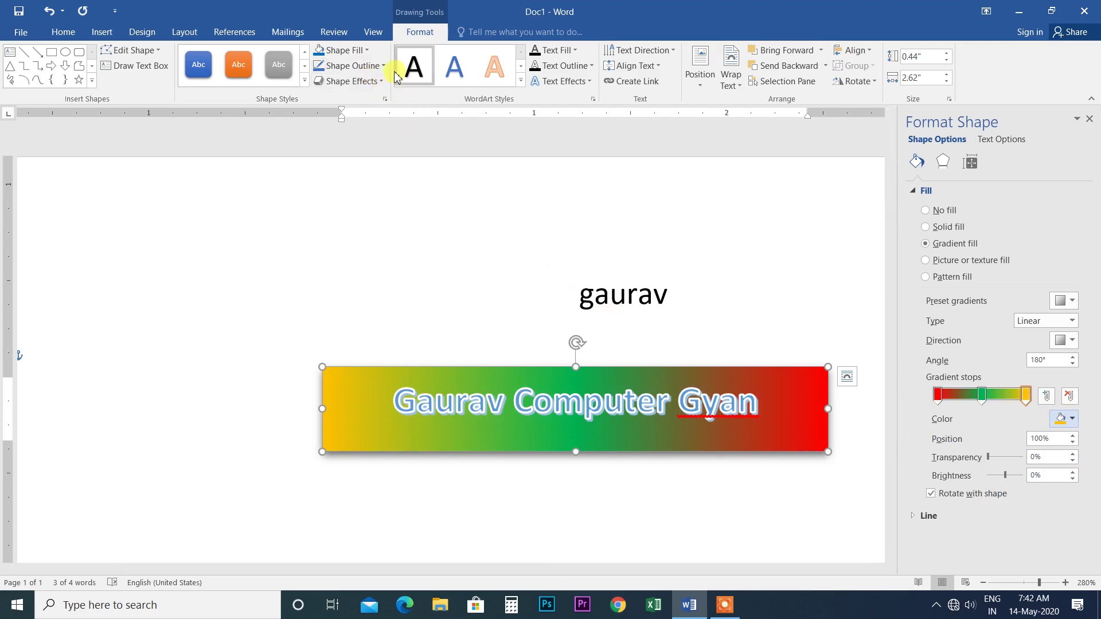
Step: Preview texture fills such as White marble on the banner without applying any
left_click(367, 51)
mouse_move(370, 240)
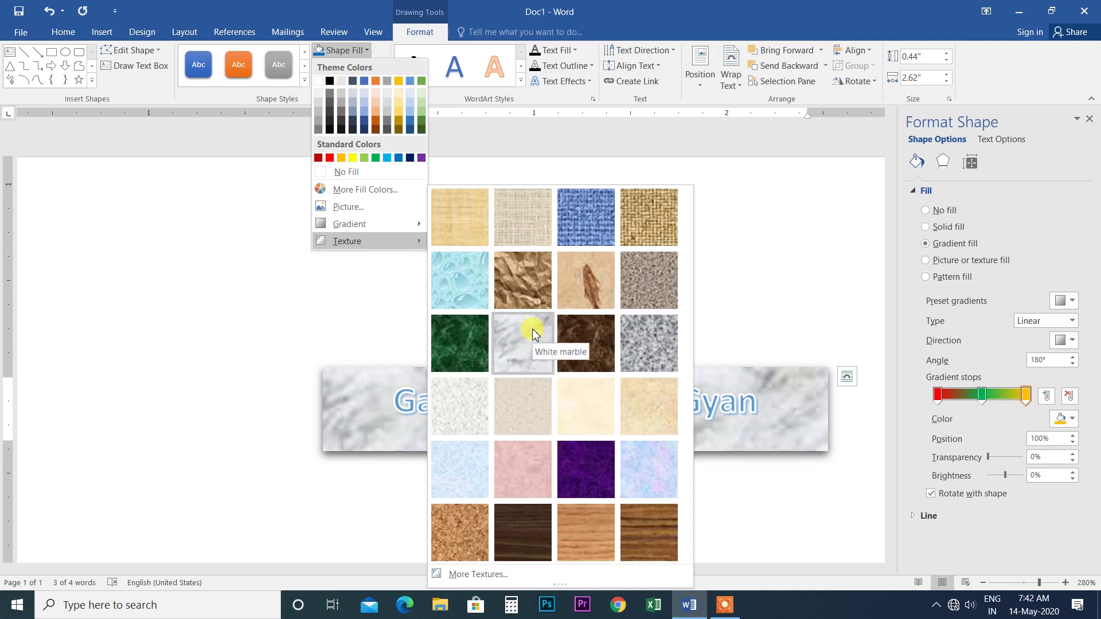
left_click(706, 253)
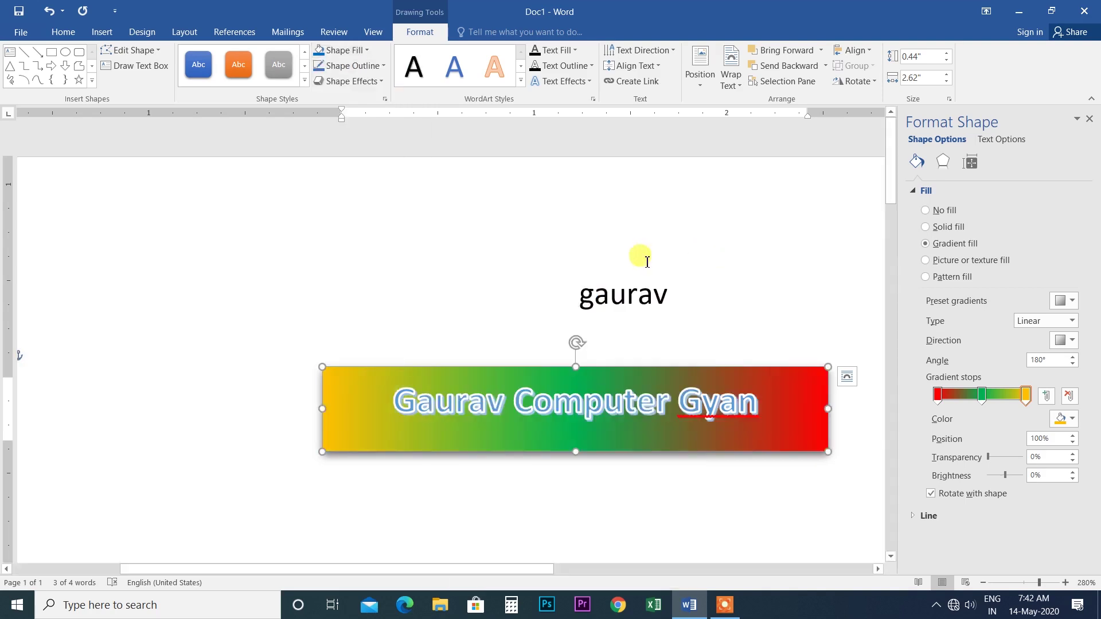
Step: Give the banner a 6 pt outline in standard red
left_click(384, 67)
mouse_move(352, 222)
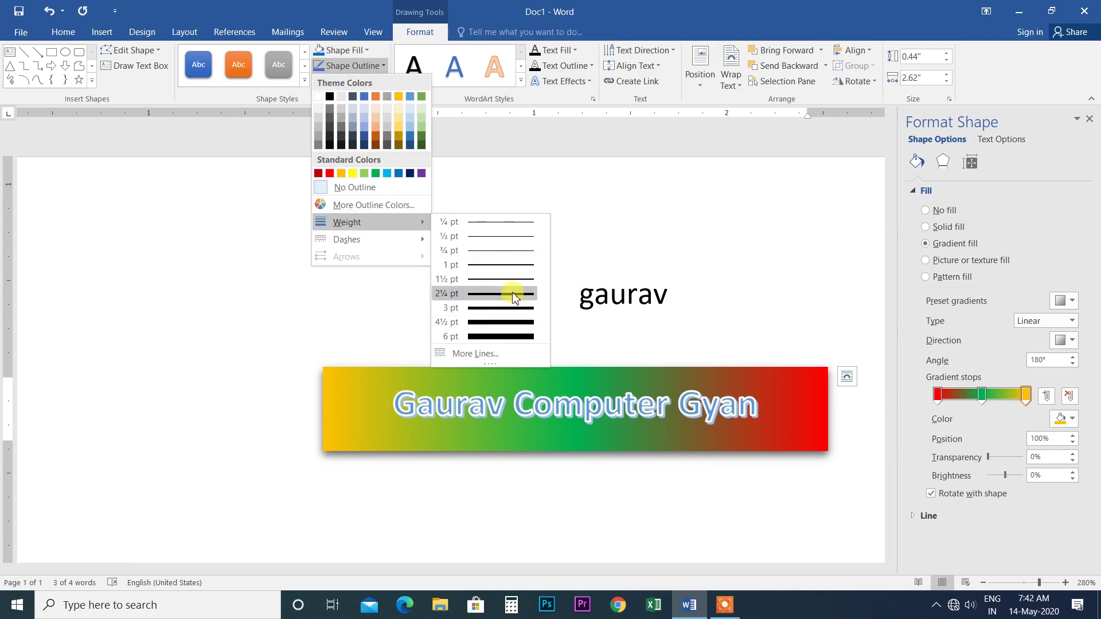
left_click(506, 343)
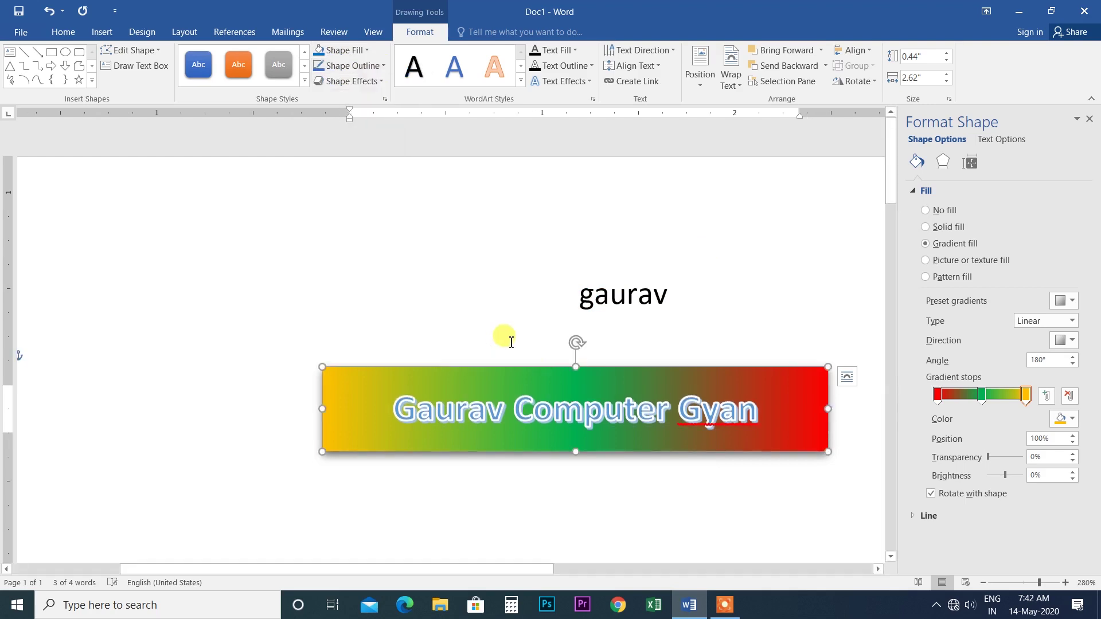
left_click(330, 72)
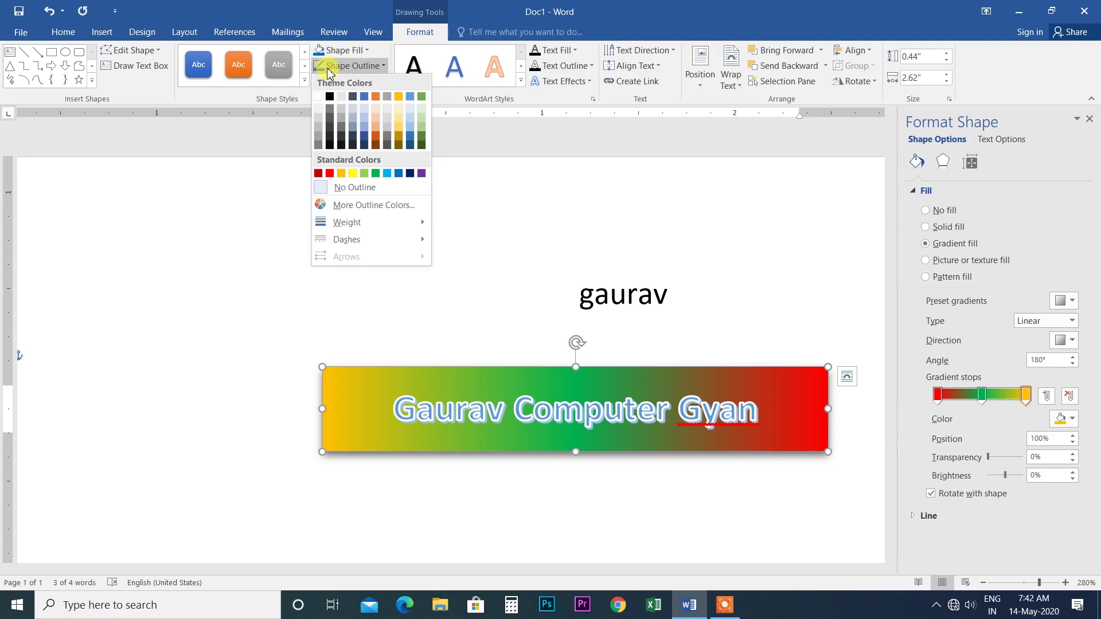
left_click(329, 174)
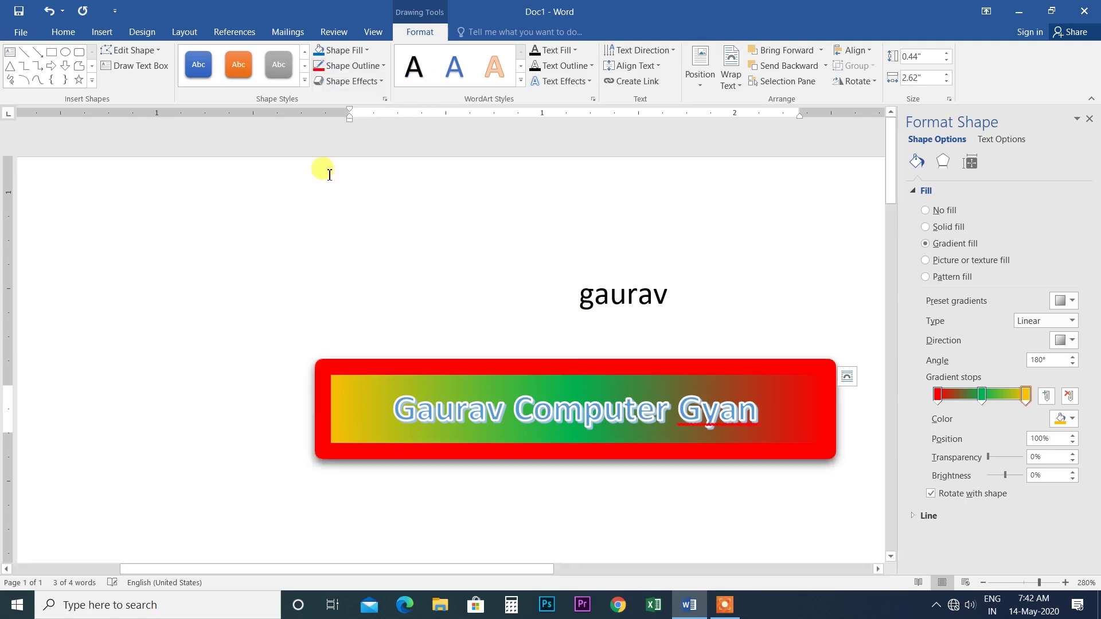
Step: Set the banner's outline weight to 2¼ pt and its outline color to standard green
left_click(374, 66)
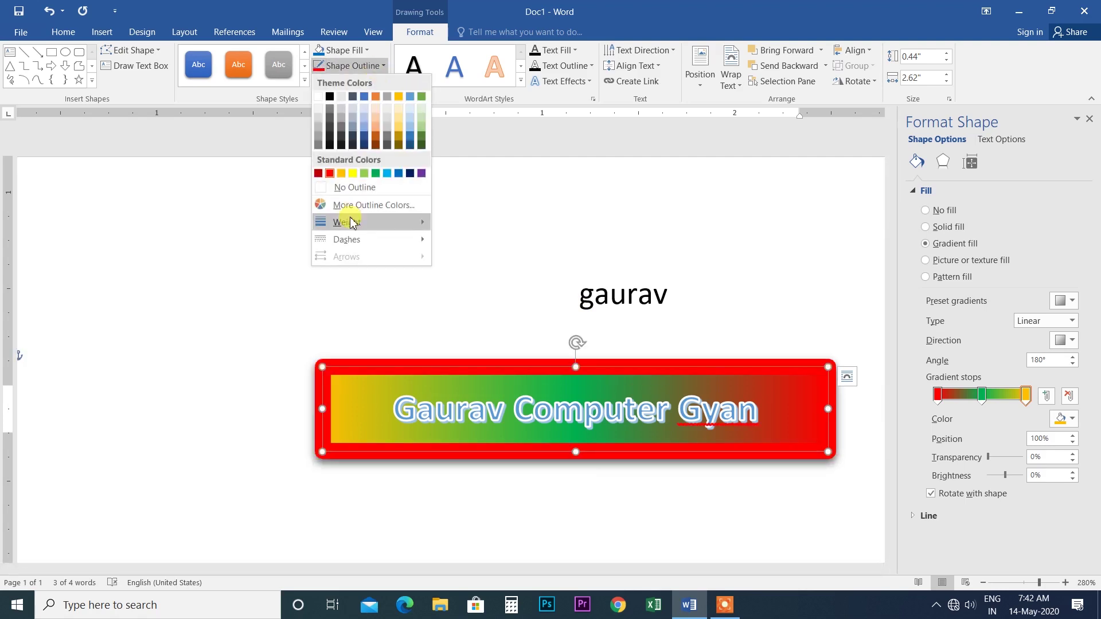
mouse_move(352, 222)
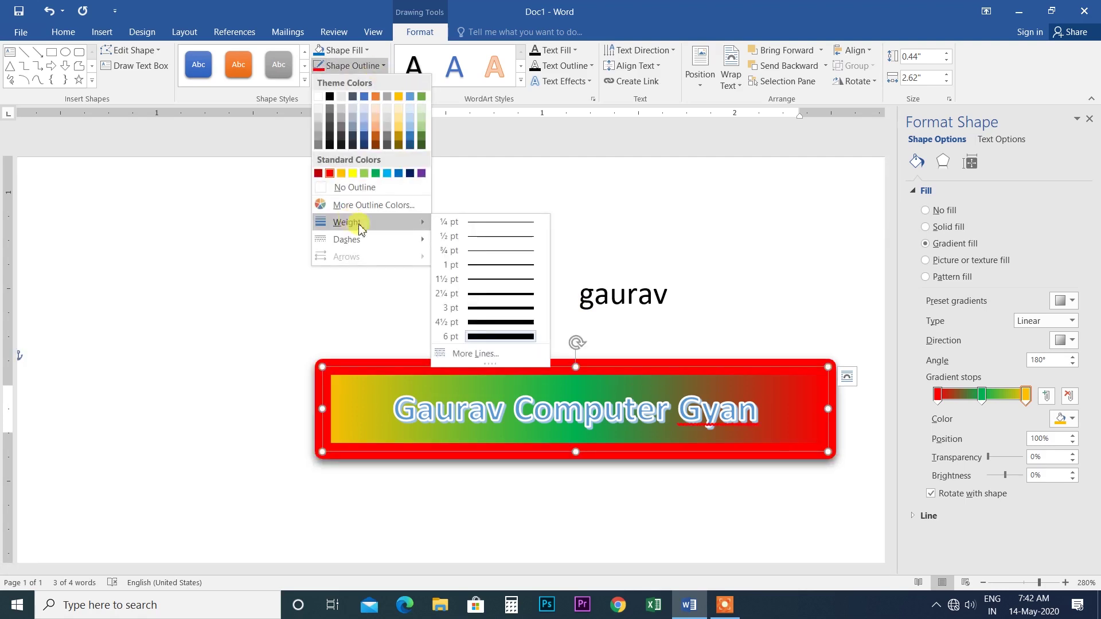
left_click(491, 294)
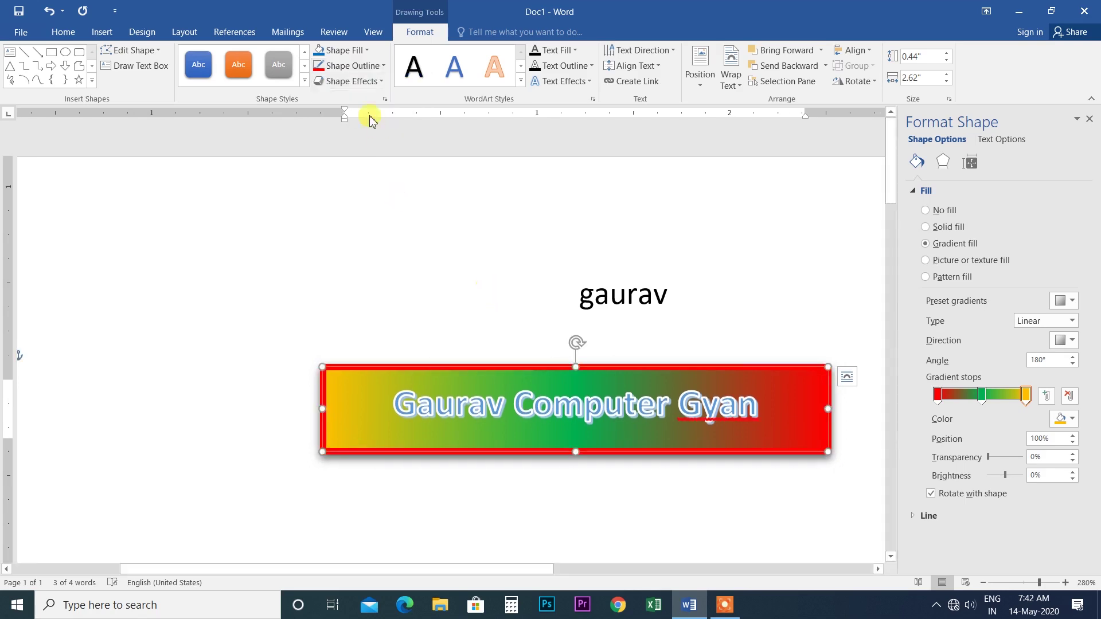
left_click(374, 66)
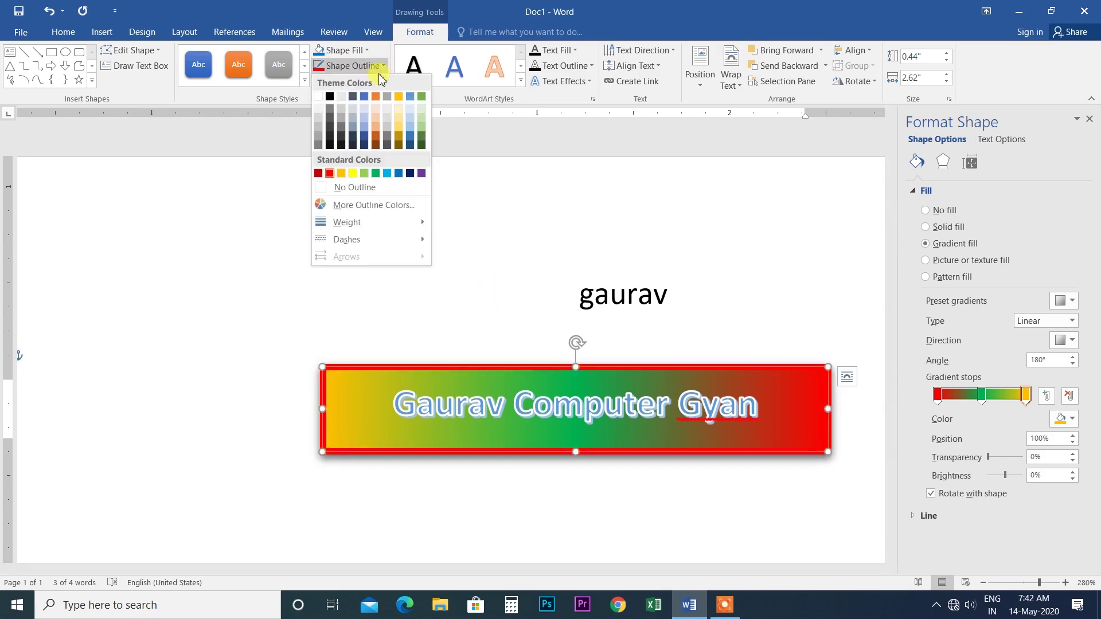
left_click(374, 176)
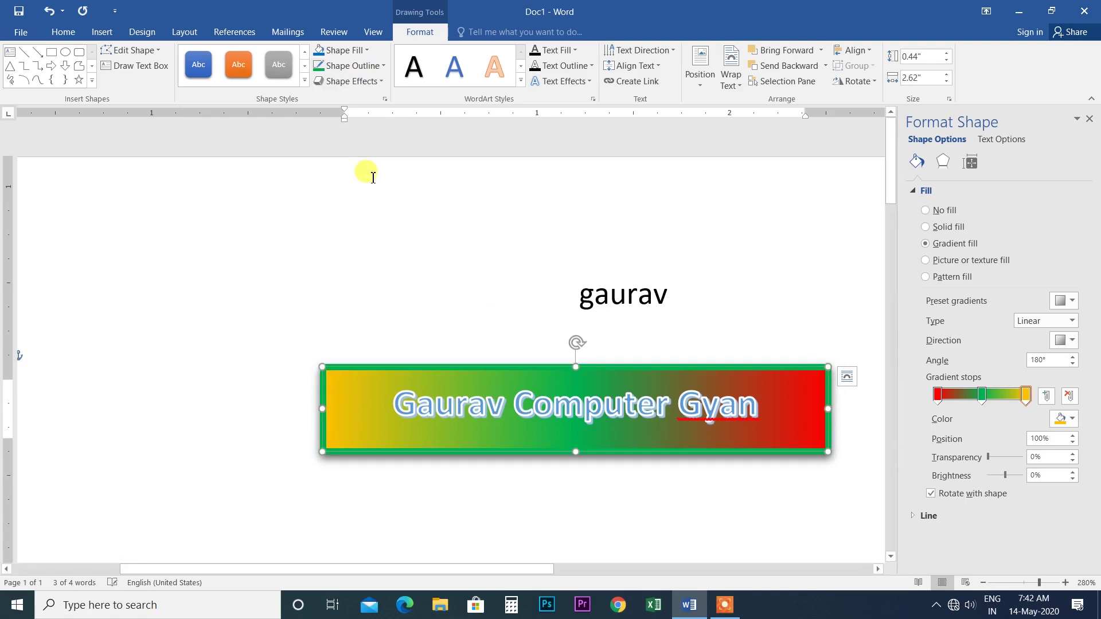
Step: Preview dash styles such as Long Dash Dot on the banner's outline and keep it a solid line
left_click(369, 65)
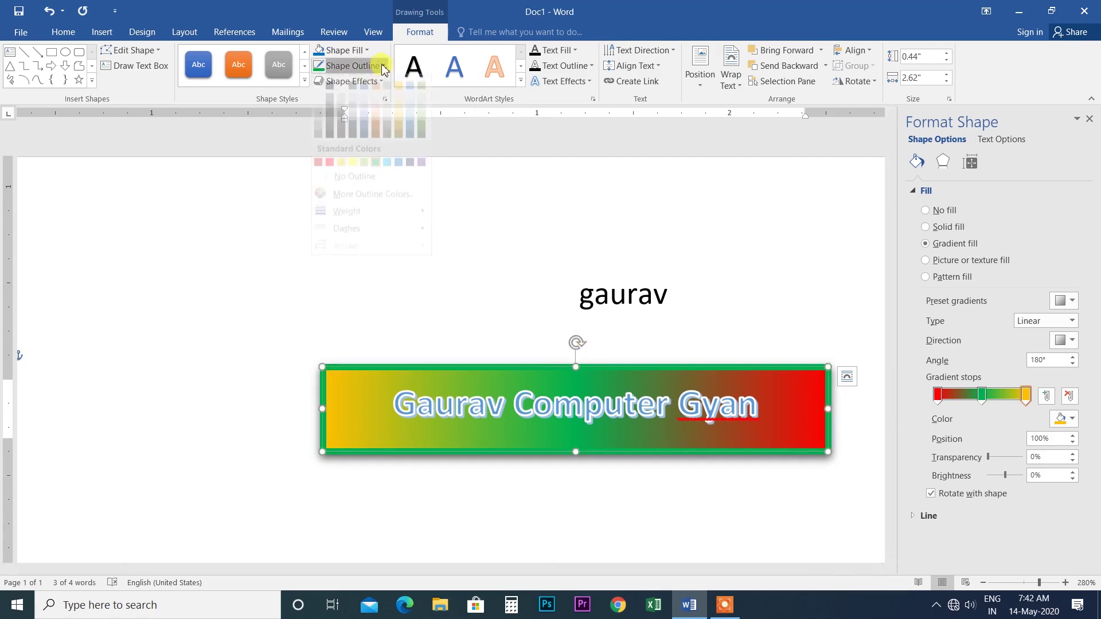
mouse_move(335, 240)
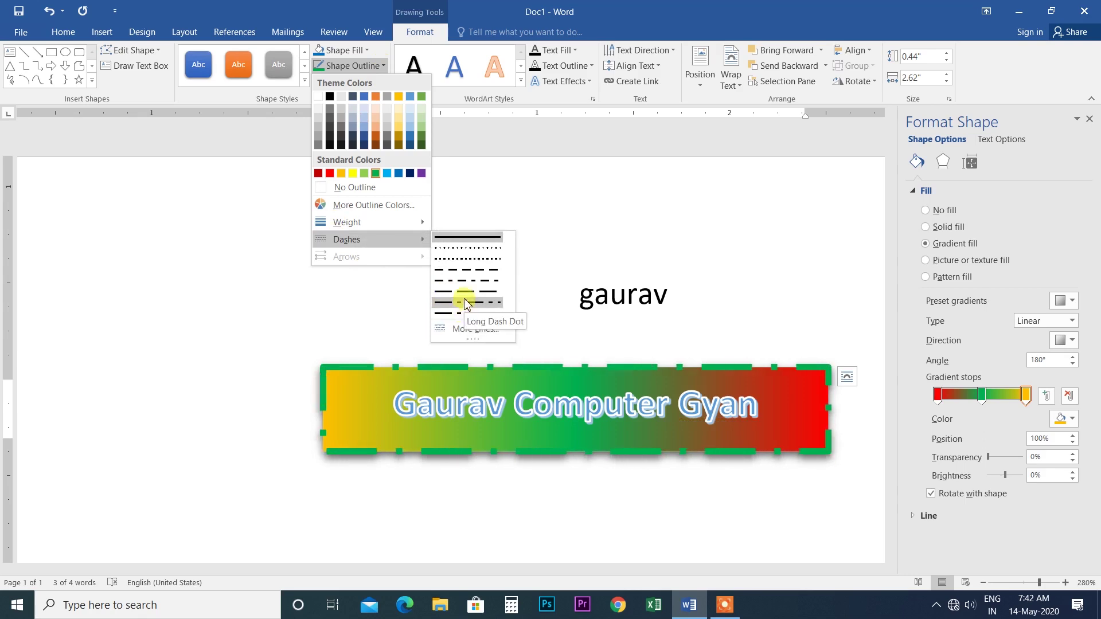
left_click(459, 237)
Step: Apply the third beveled shape preset in the second row and a perspective shadow slanting to the lower left to the banner
left_click(368, 81)
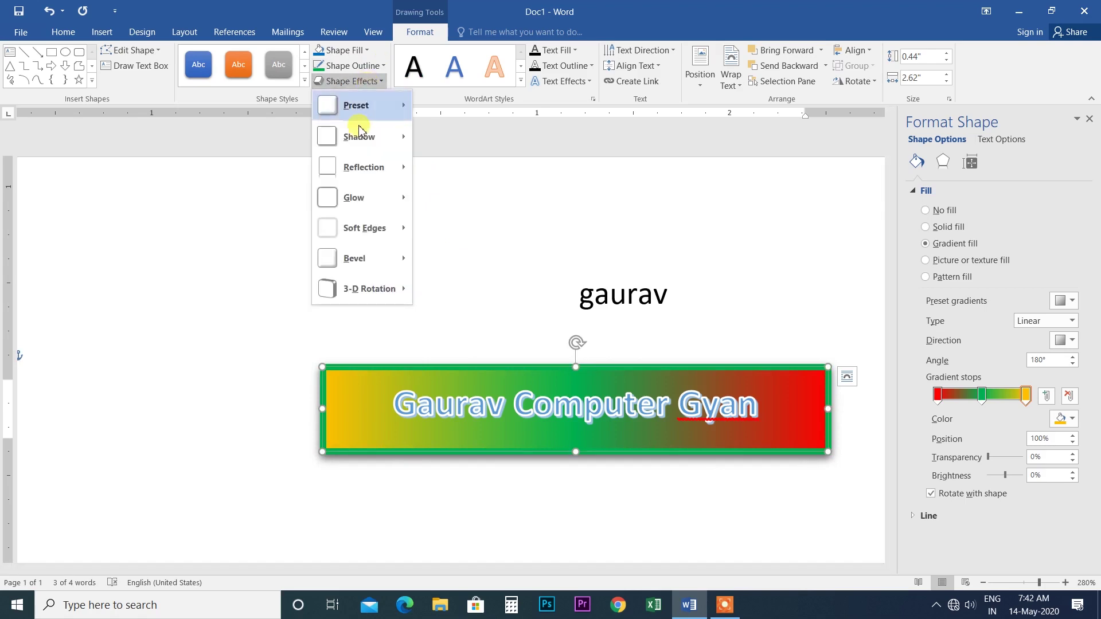
mouse_move(356, 105)
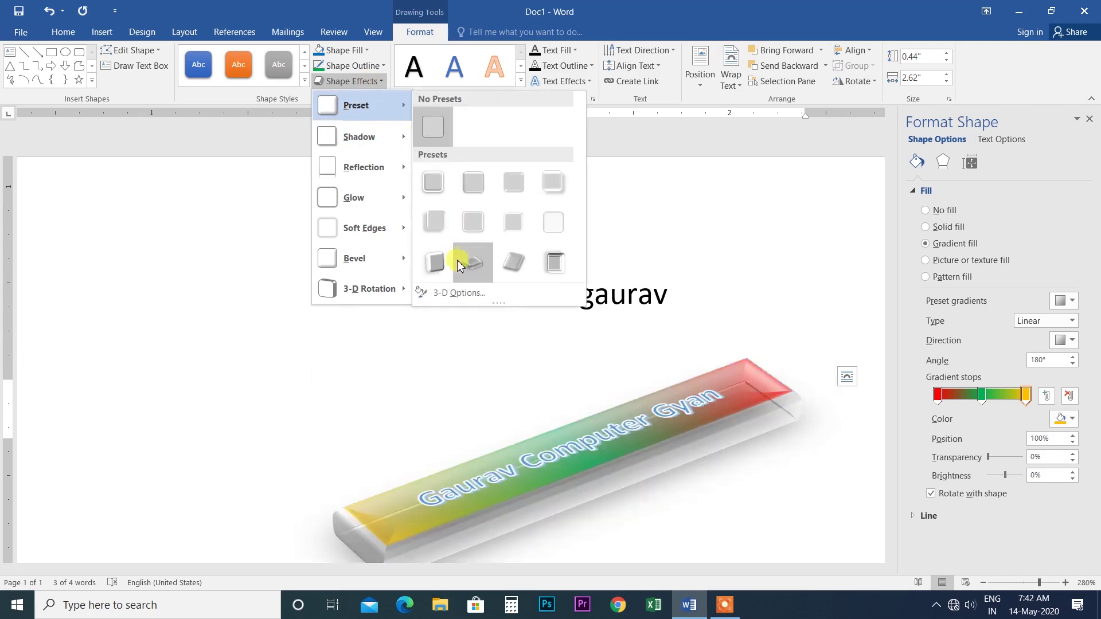
left_click(510, 223)
left_click(379, 82)
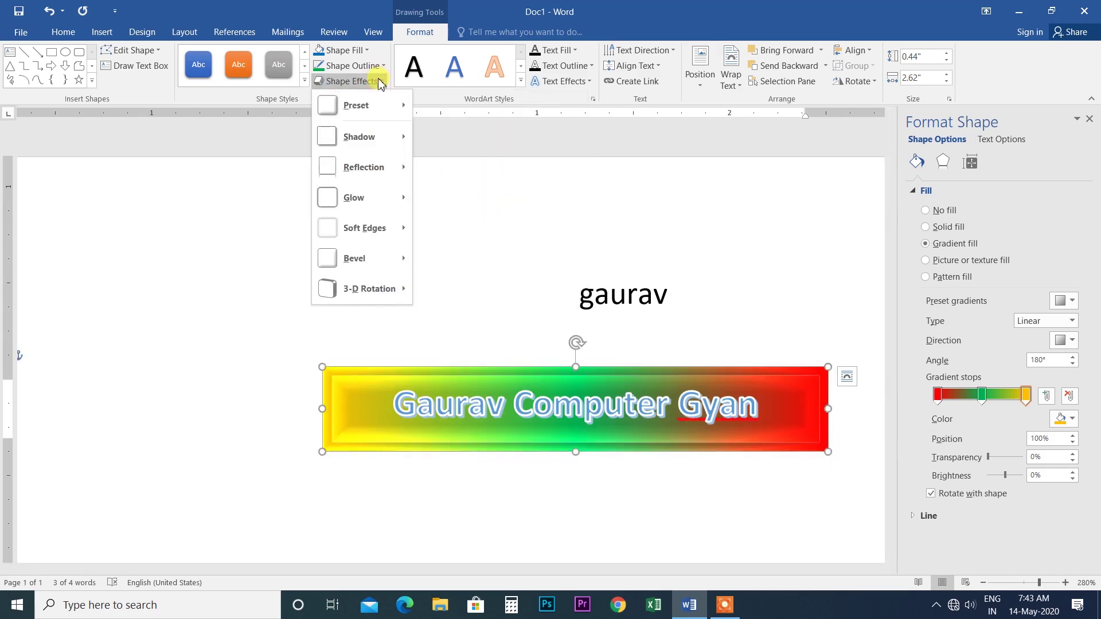
mouse_move(373, 144)
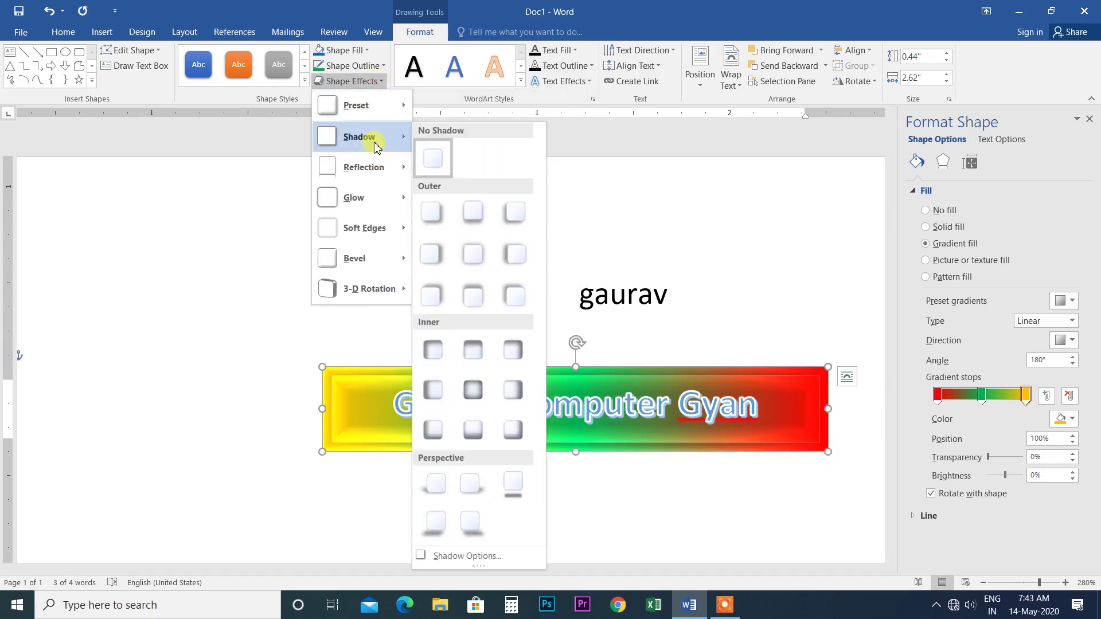
left_click(436, 525)
left_click(1093, 122)
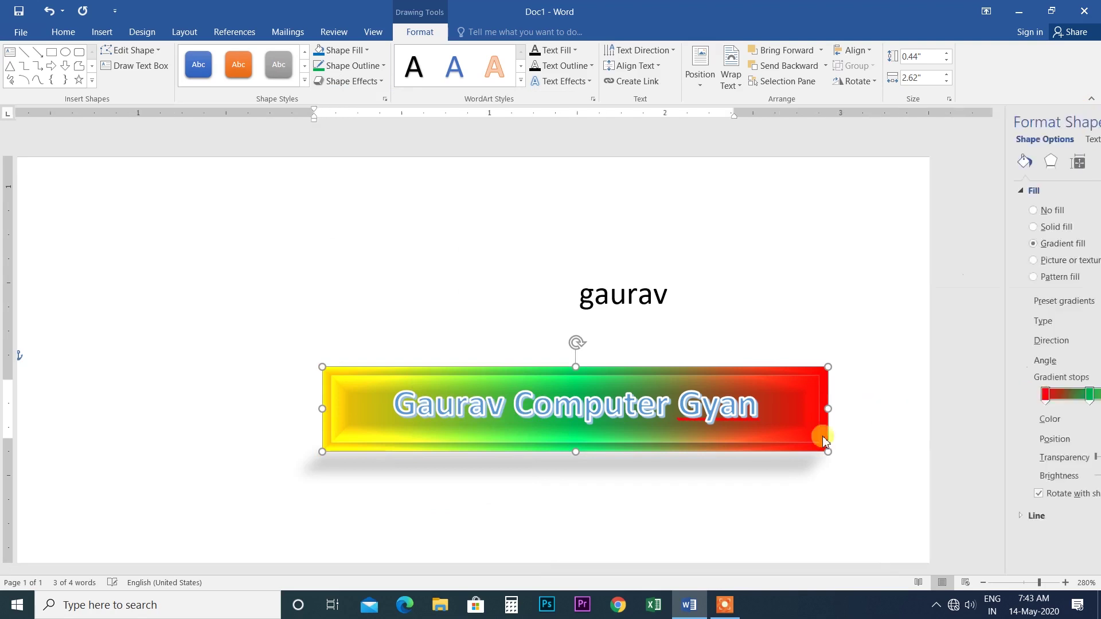
Step: Delete the textured heart shape beside the banner
left_click(1020, 360)
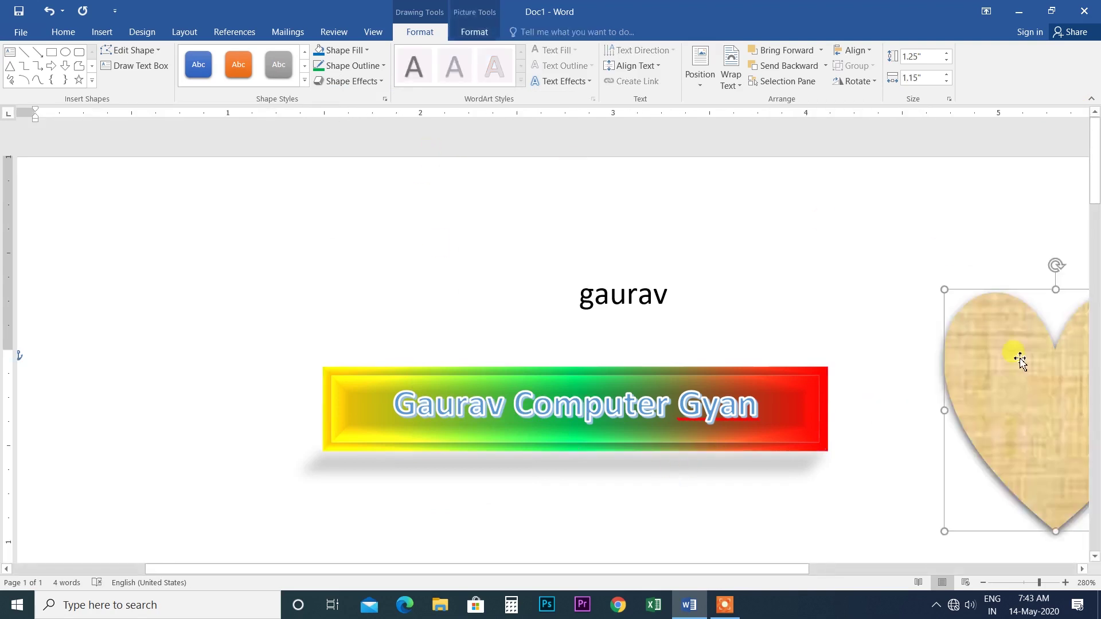
key("Delete")
Step: Change the banner's shadow to the perspective style slanting to the lower right
left_click(541, 398)
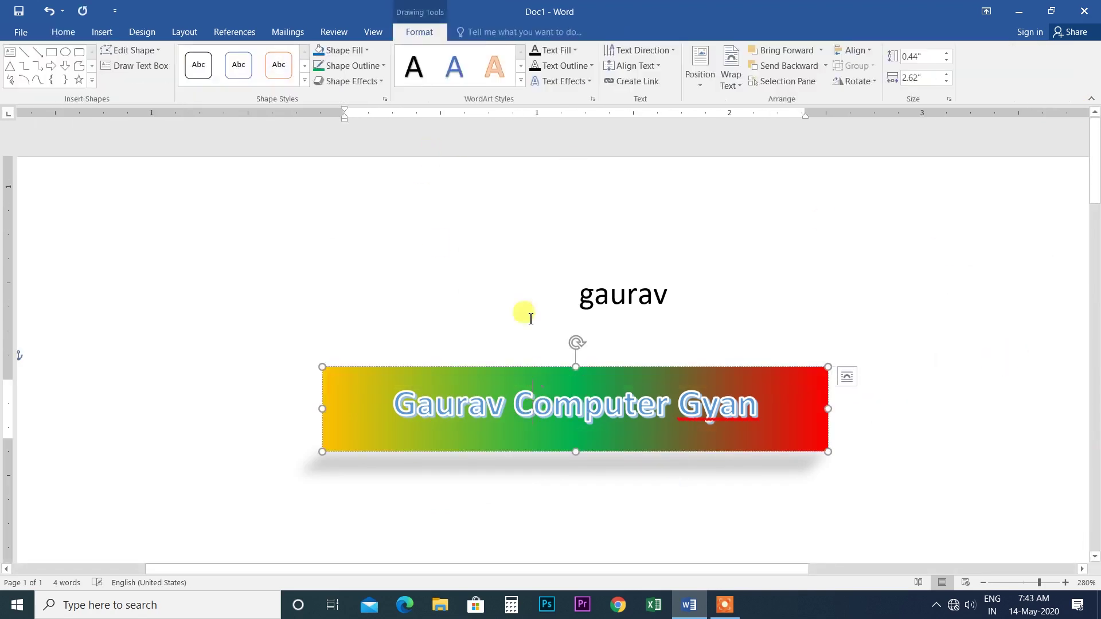
left_click(462, 350)
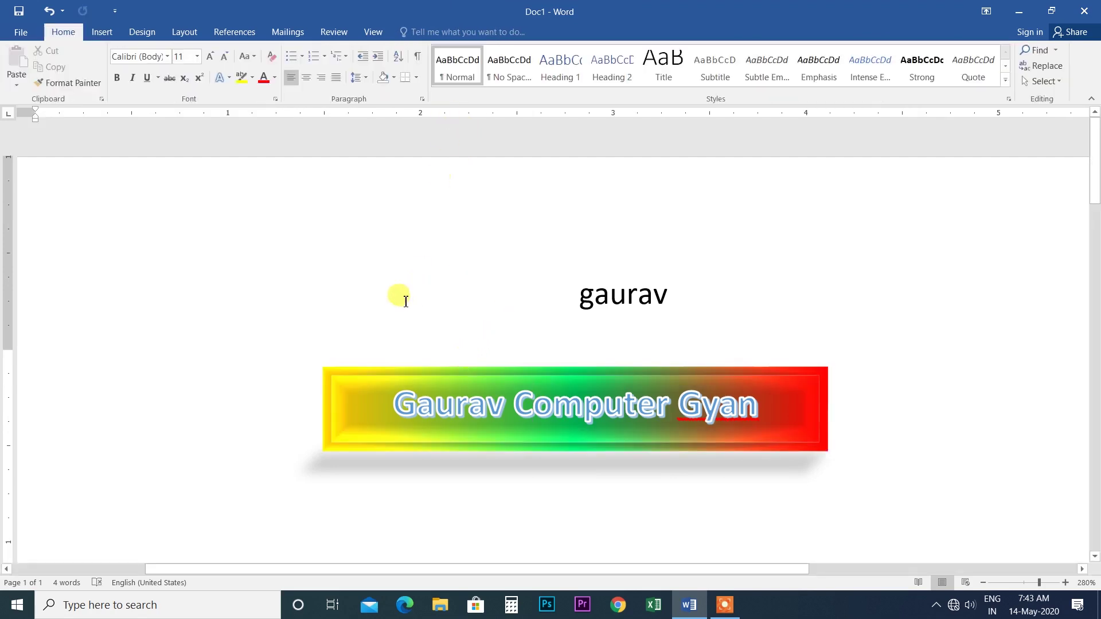
triple_click(338, 390)
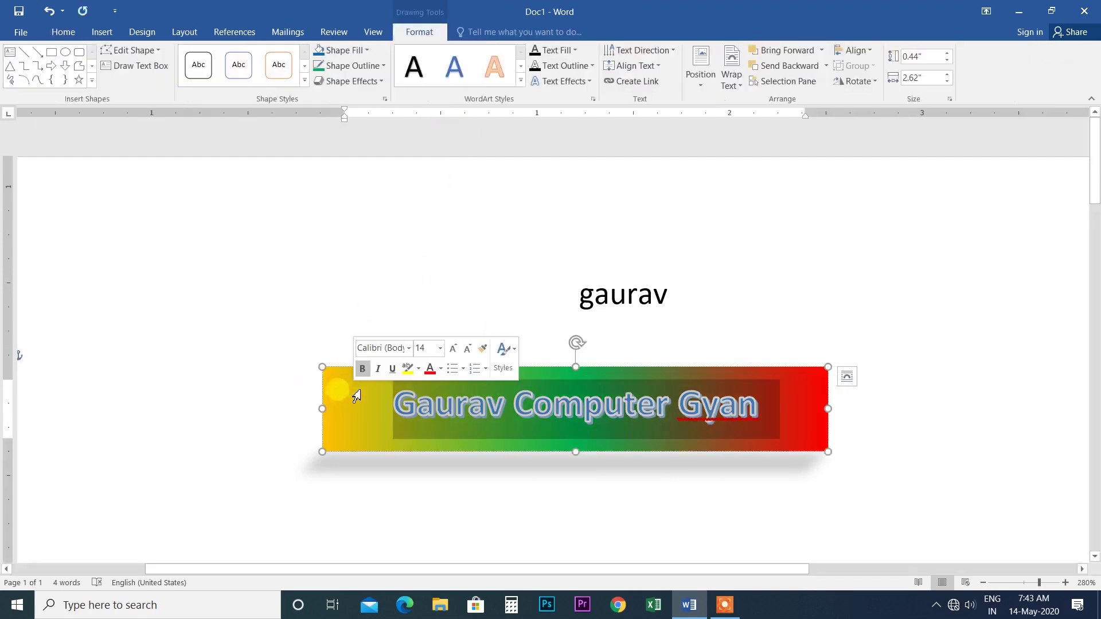
left_click(383, 81)
mouse_move(367, 142)
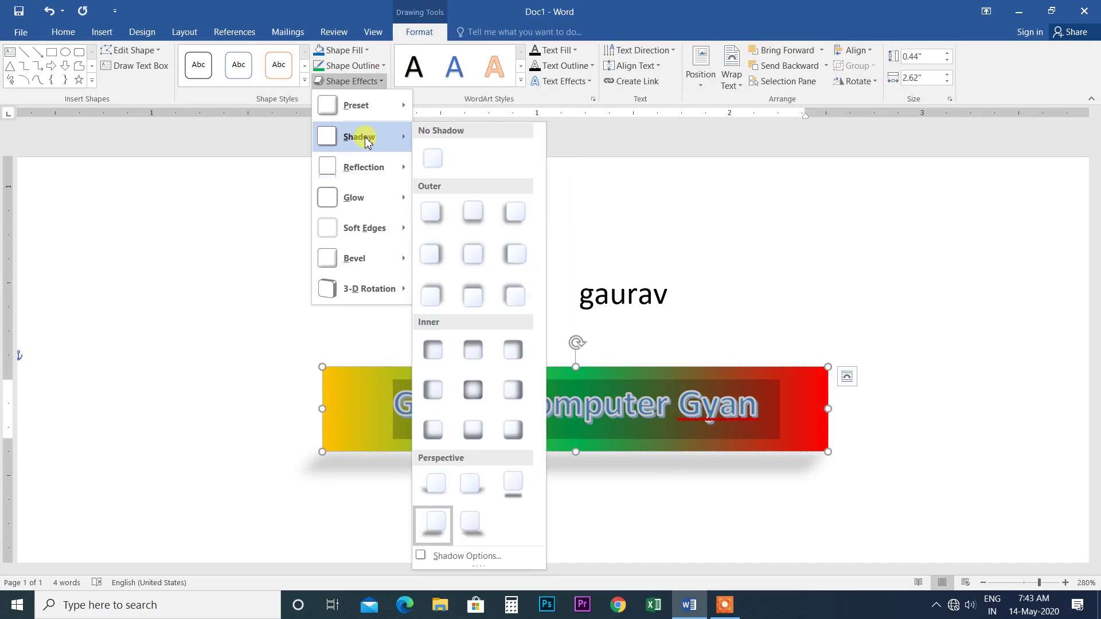
left_click(469, 527)
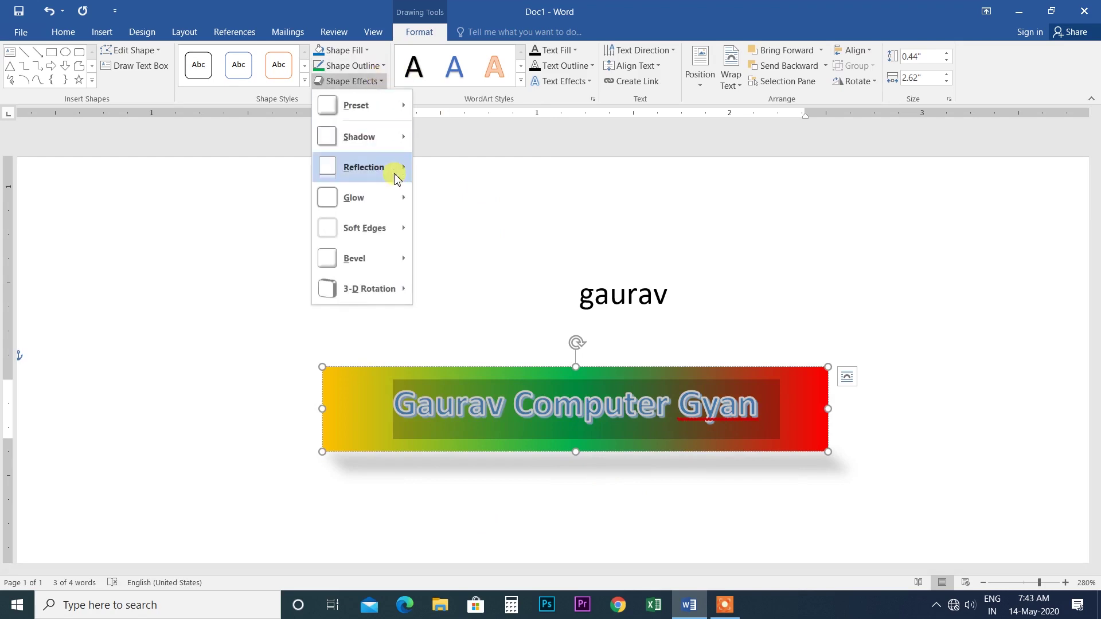
Step: Color the banner's shadow standard red and set the shadow transparency to 57%
mouse_move(385, 140)
left_click(481, 558)
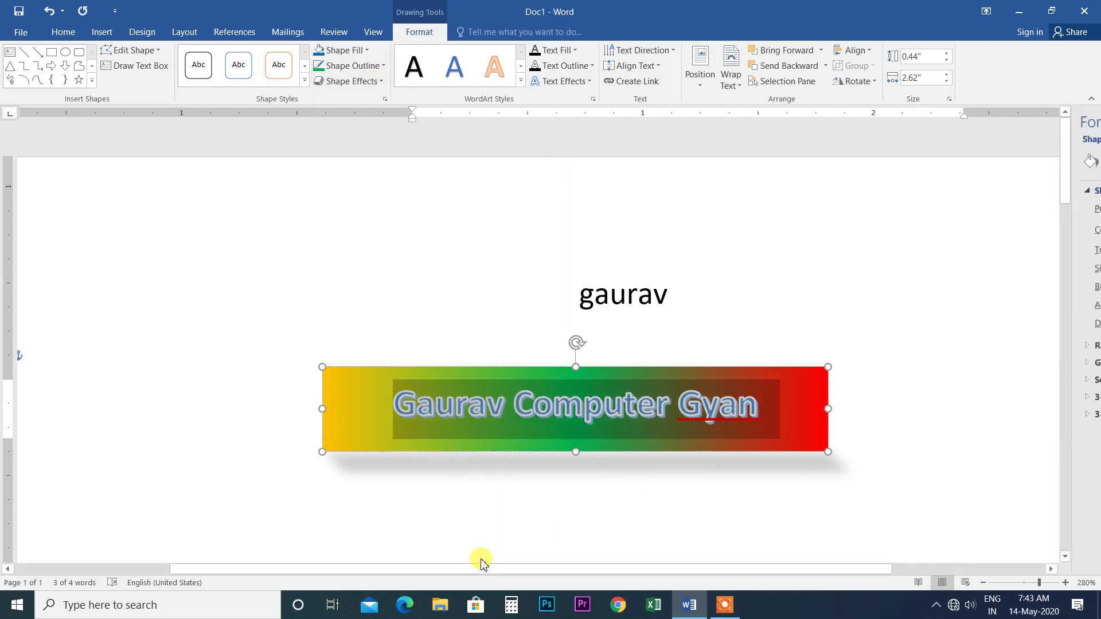
left_click(1071, 231)
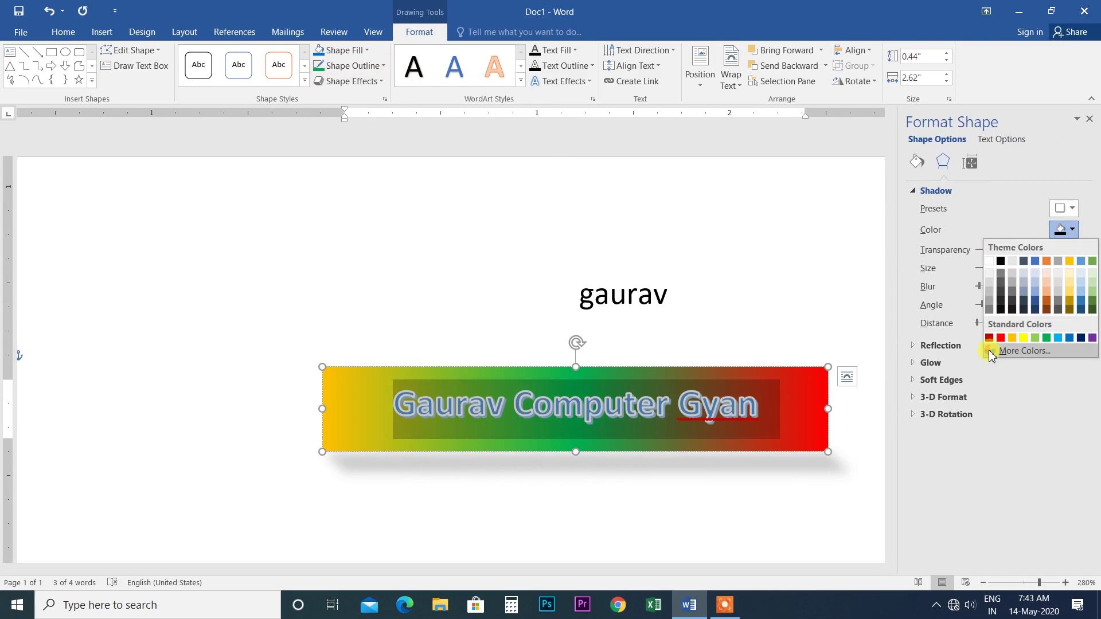
left_click(1001, 338)
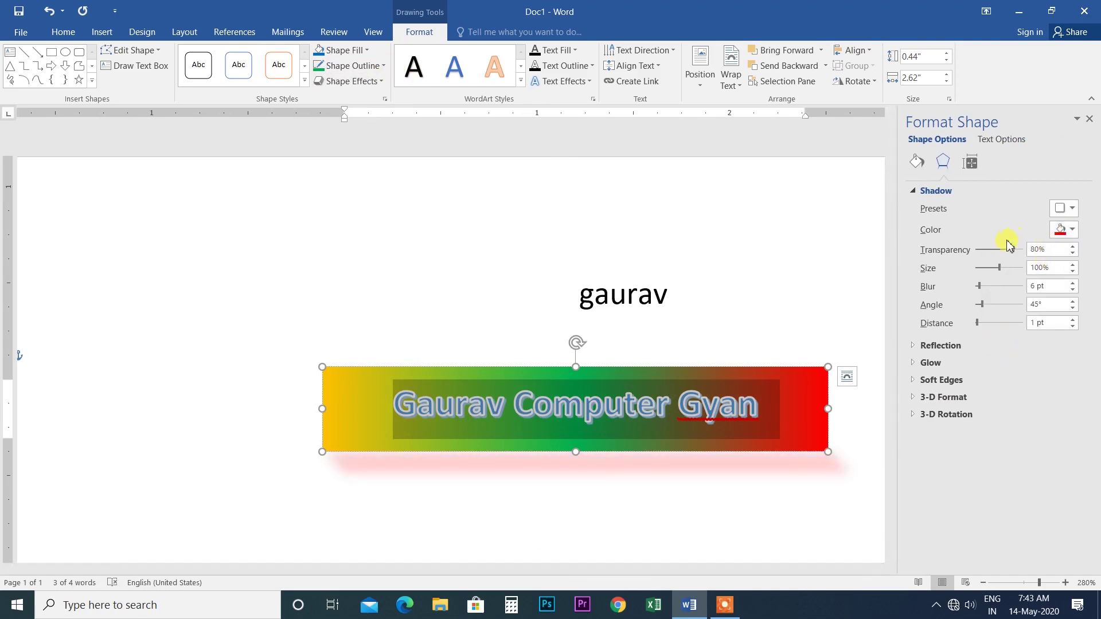
mouse_move(1014, 250)
left_mouse_down()
mouse_move(976, 253)
mouse_move(1004, 251)
left_mouse_up()
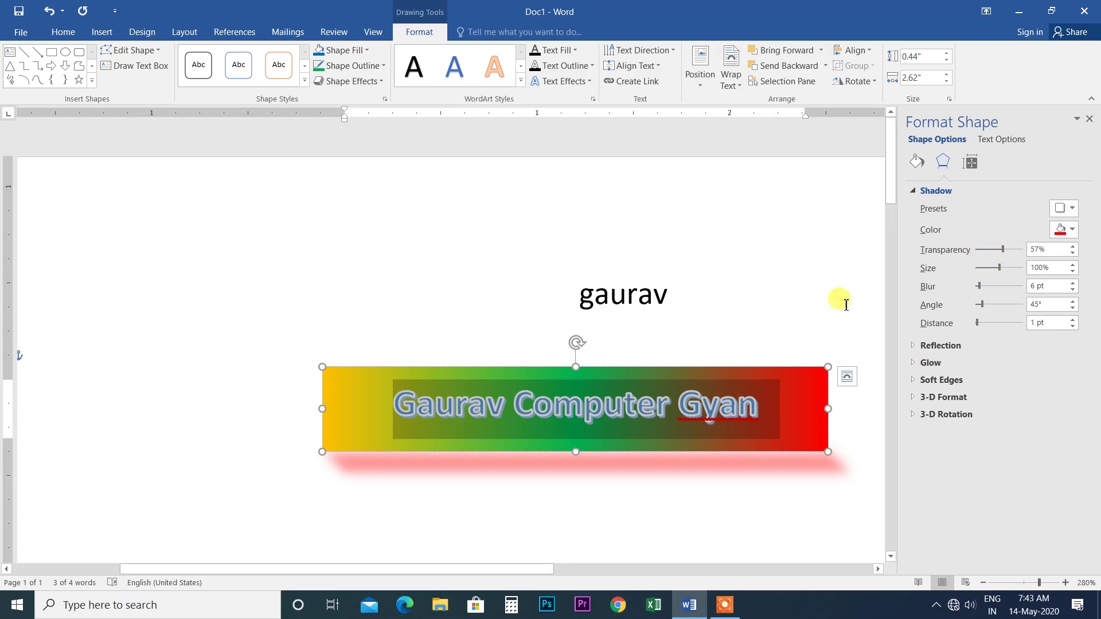
left_click(1084, 117)
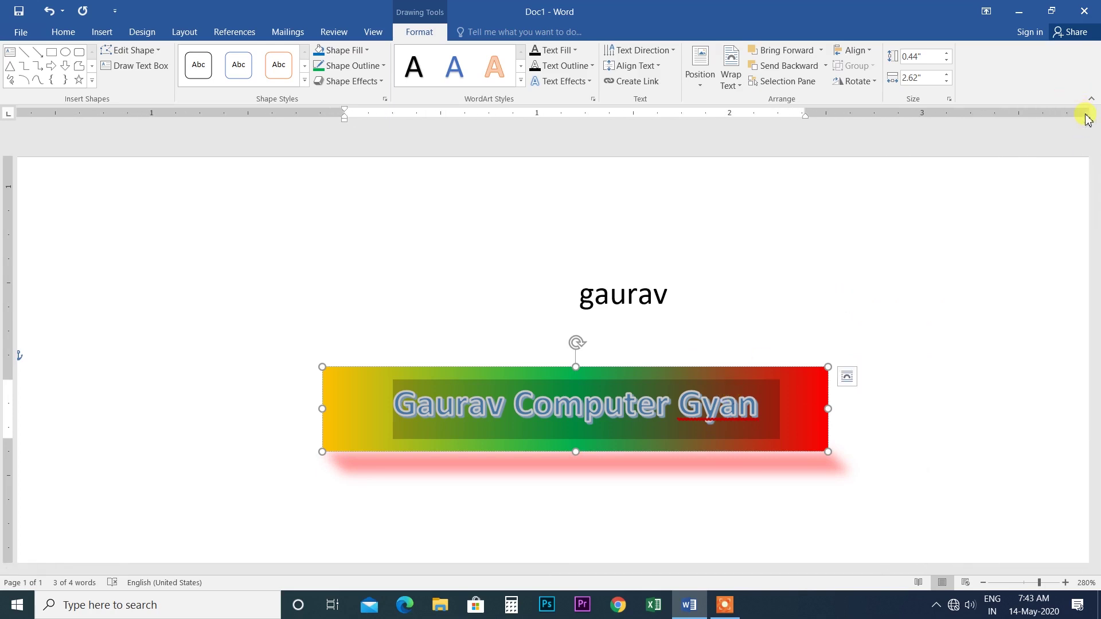
Step: Preview reflection variations on the banner and apply an orange 18 pt glow
left_click(353, 83)
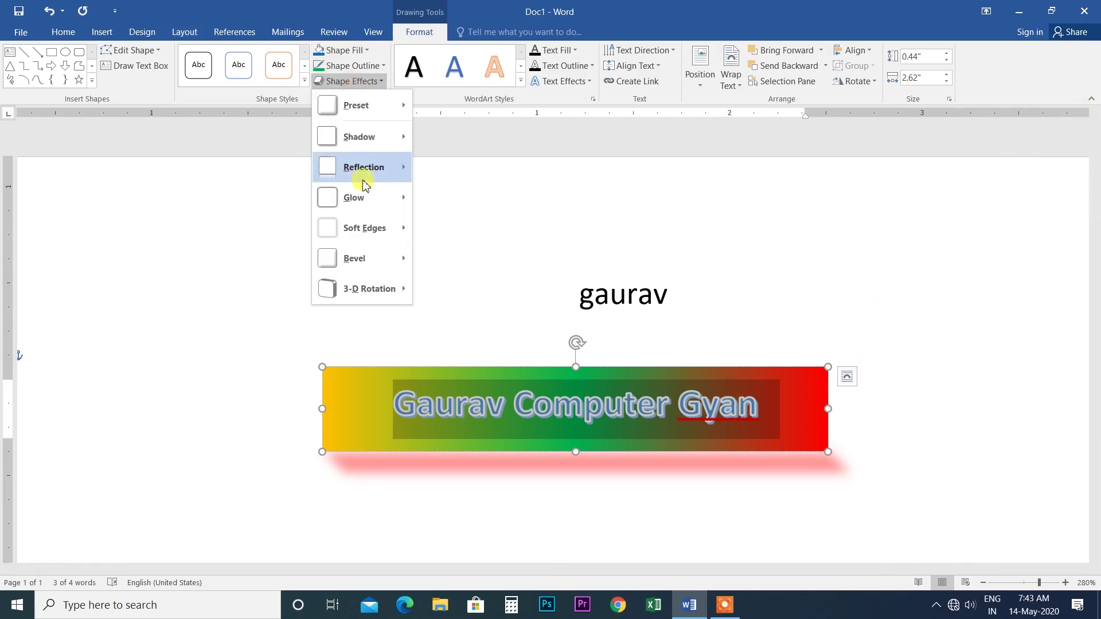
mouse_move(361, 167)
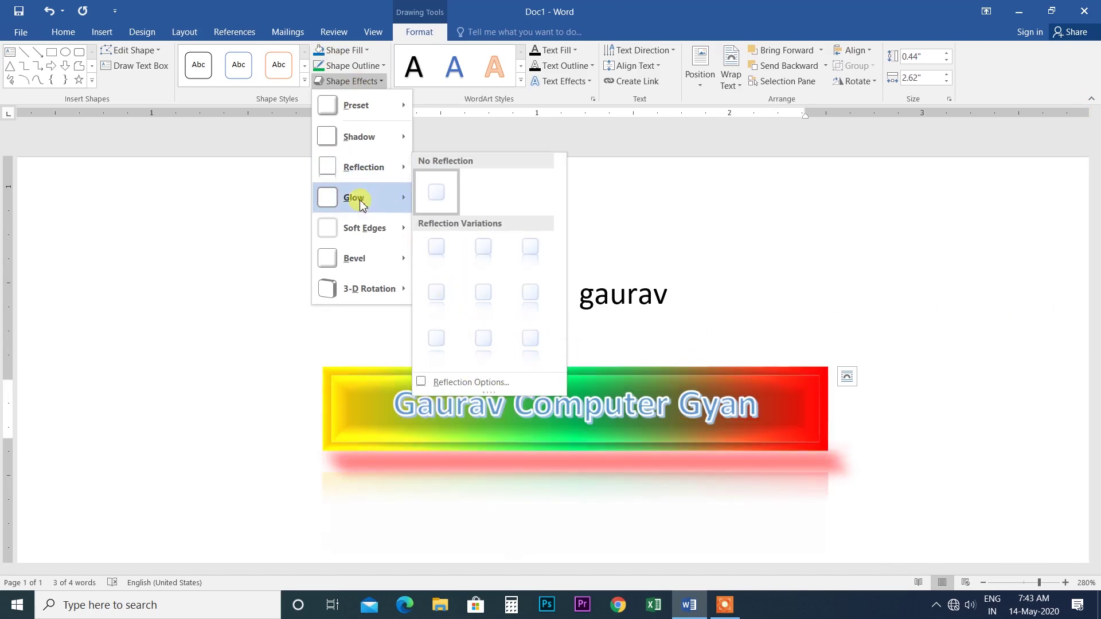
mouse_move(361, 203)
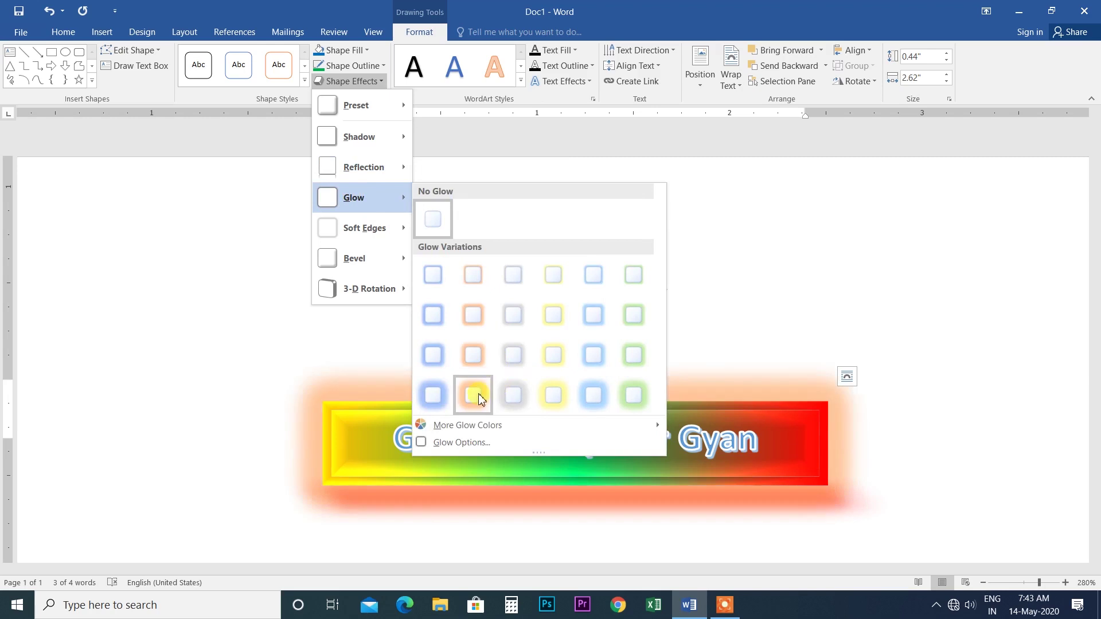
left_click(479, 399)
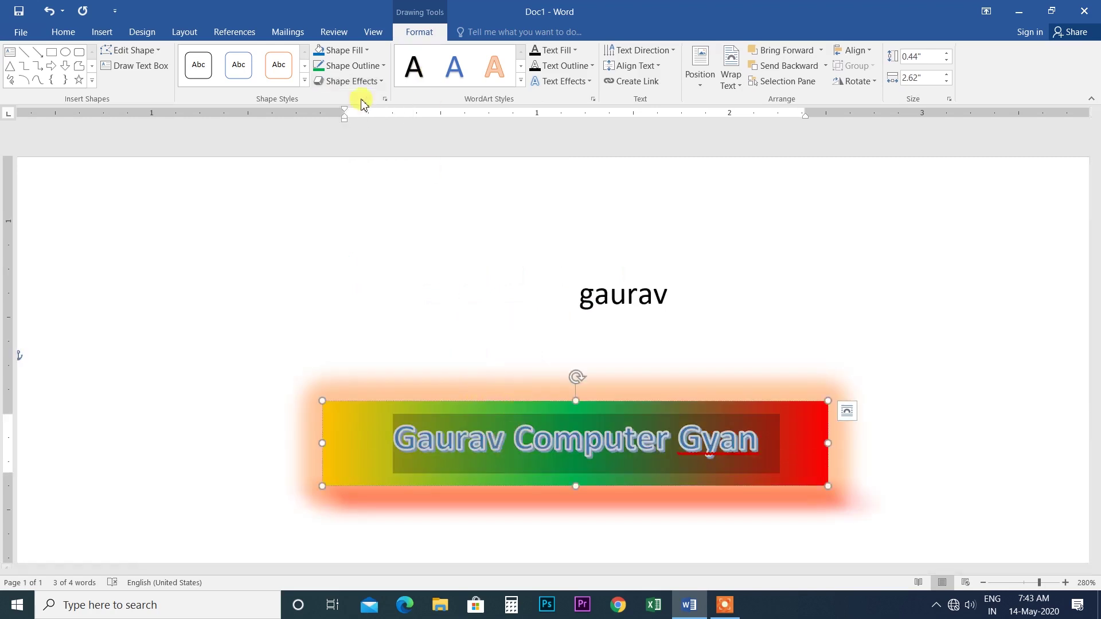
Step: Open the banner's glow options and lower its shadow transparency to 33%
left_click(381, 81)
mouse_move(376, 197)
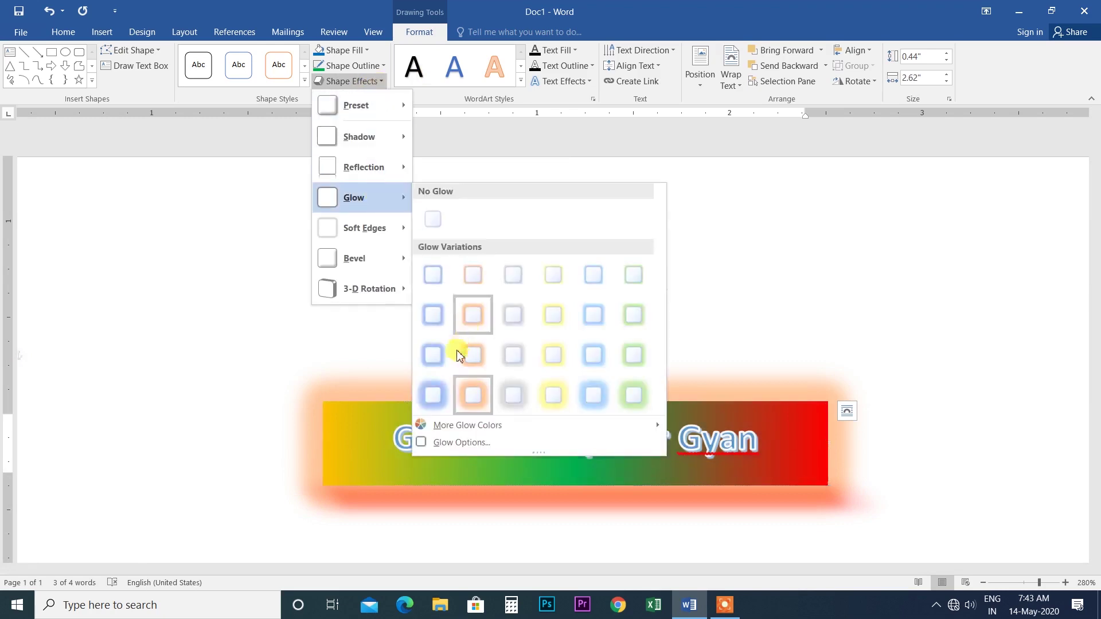
left_click(464, 442)
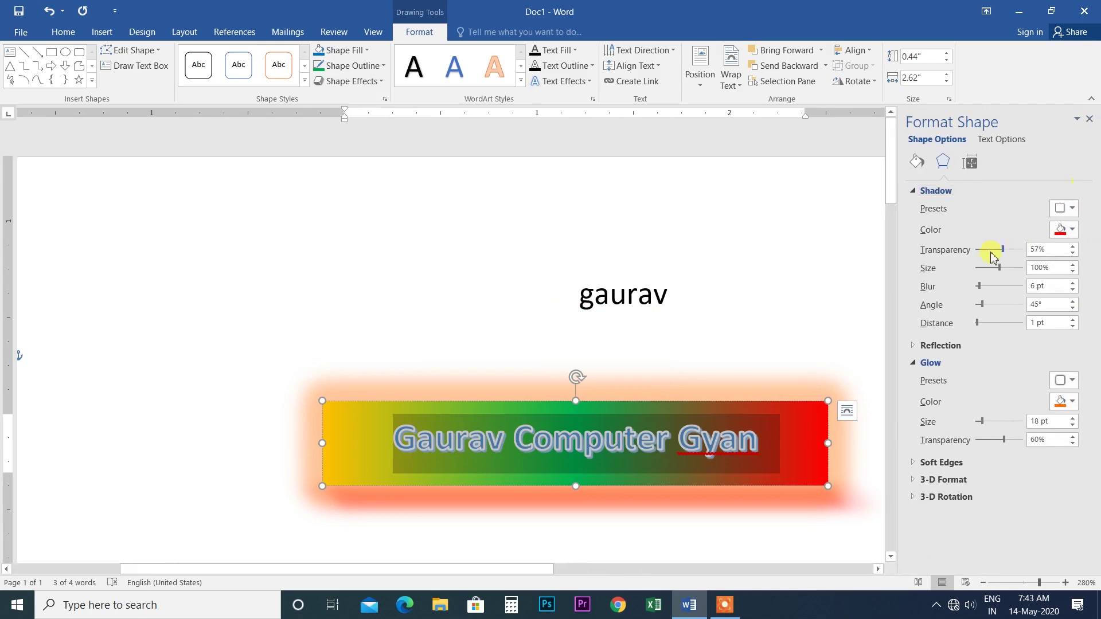
mouse_move(1004, 251)
left_mouse_down()
mouse_move(967, 249)
mouse_move(994, 261)
left_mouse_up()
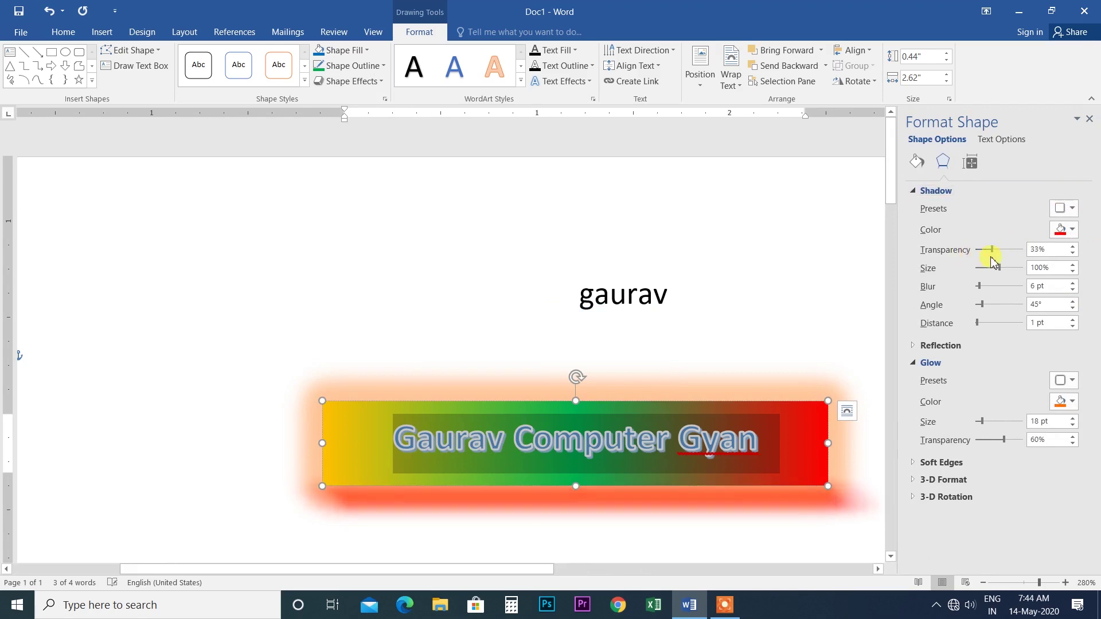
Step: Browse the soft edge and bevel effects, and apply the second perspective 3-D rotation in the third row to the banner
left_click(362, 81)
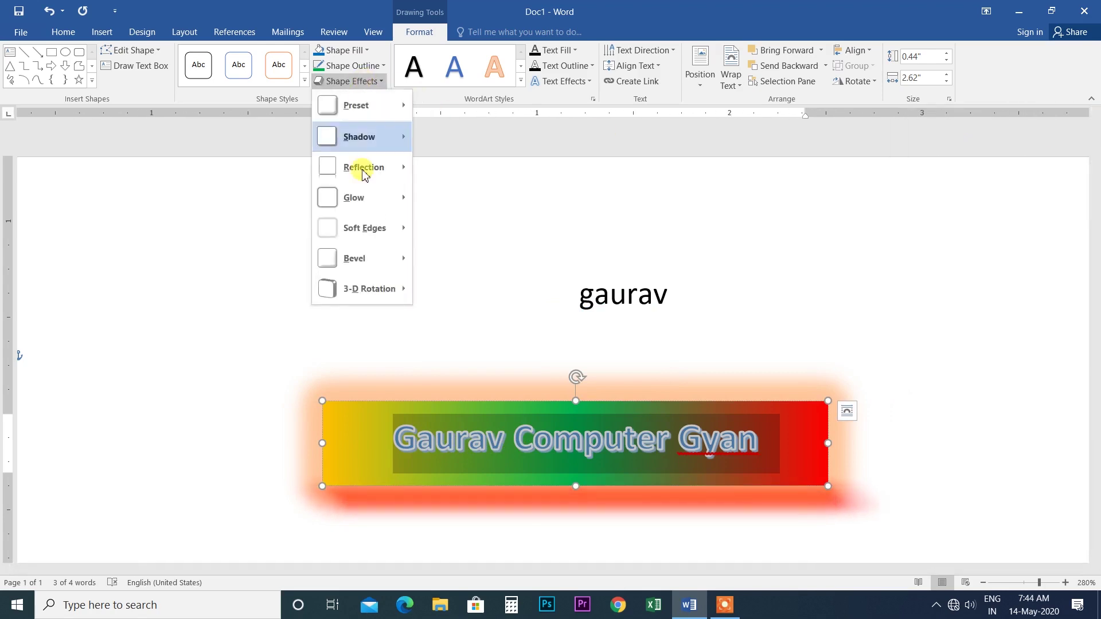
mouse_move(366, 232)
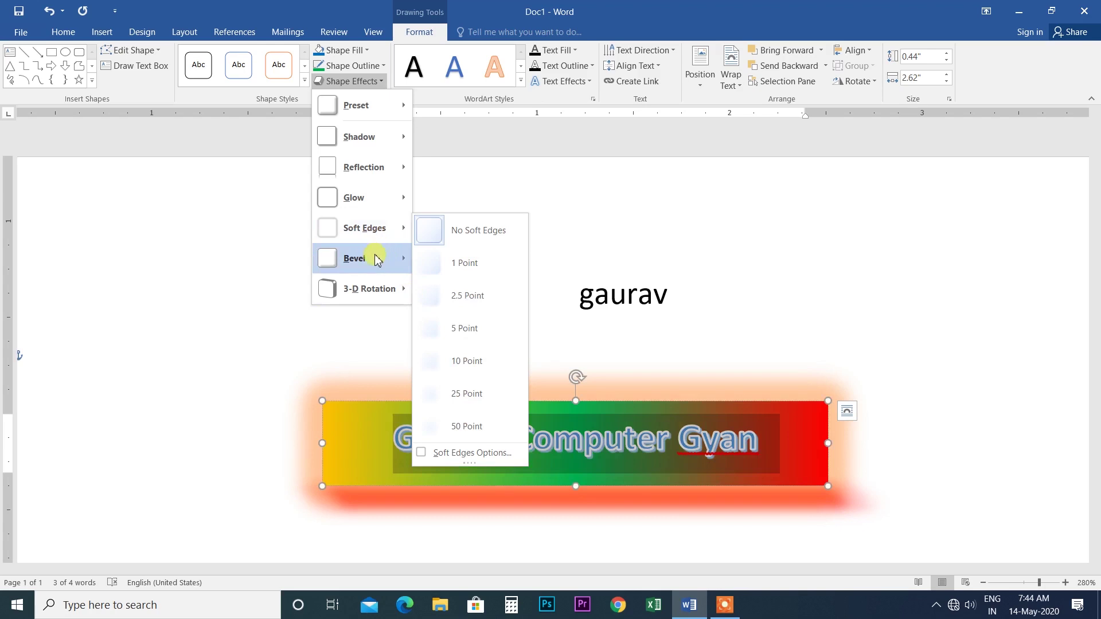
mouse_move(379, 258)
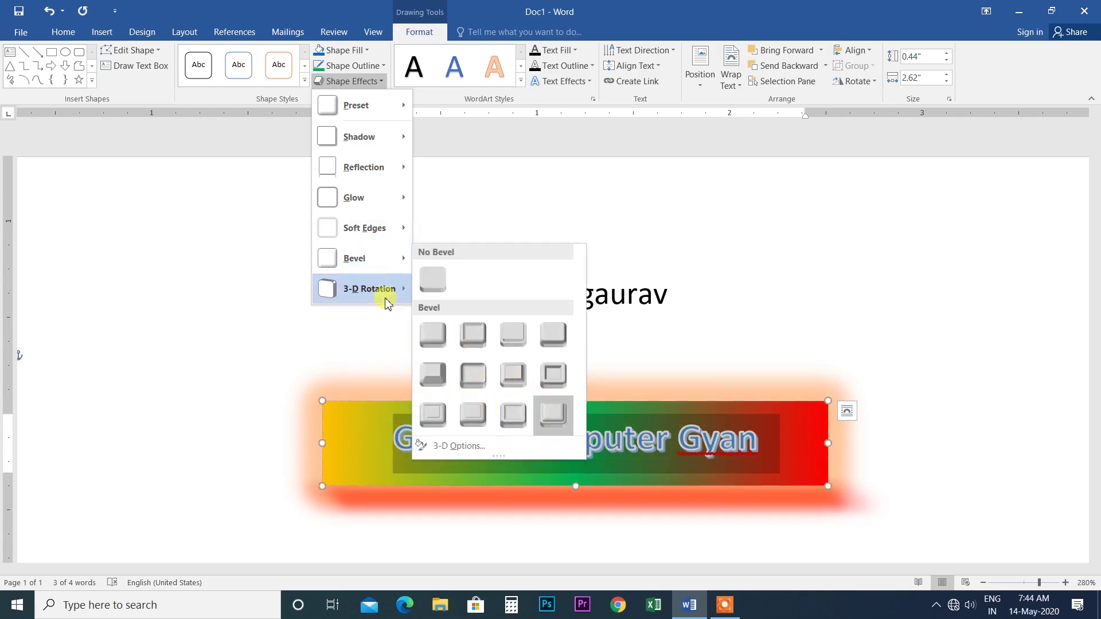
mouse_move(391, 293)
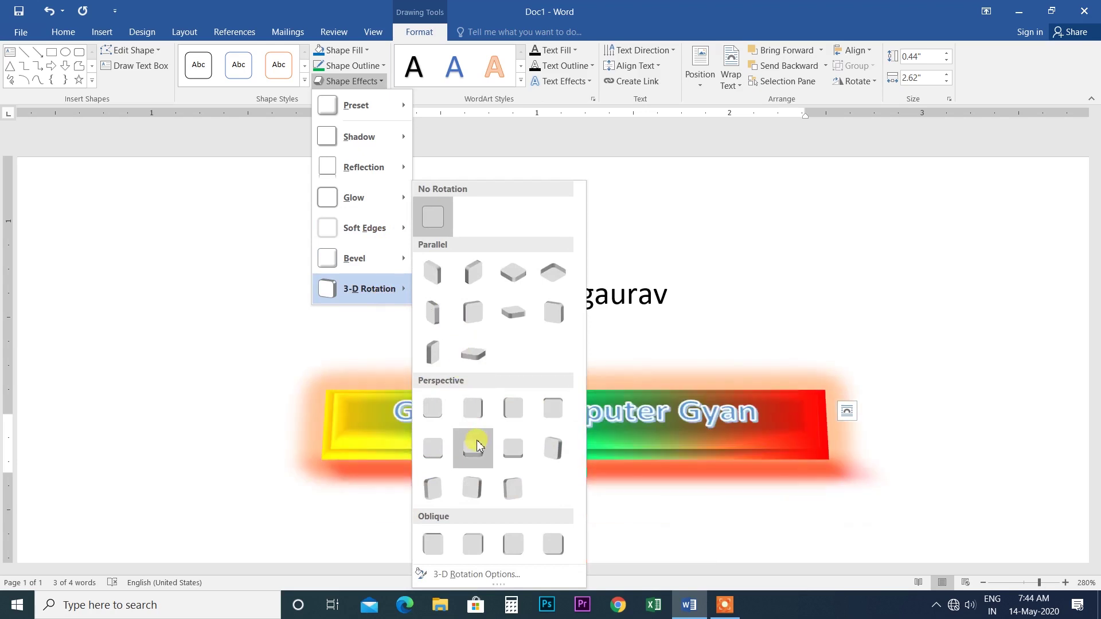
left_click(480, 487)
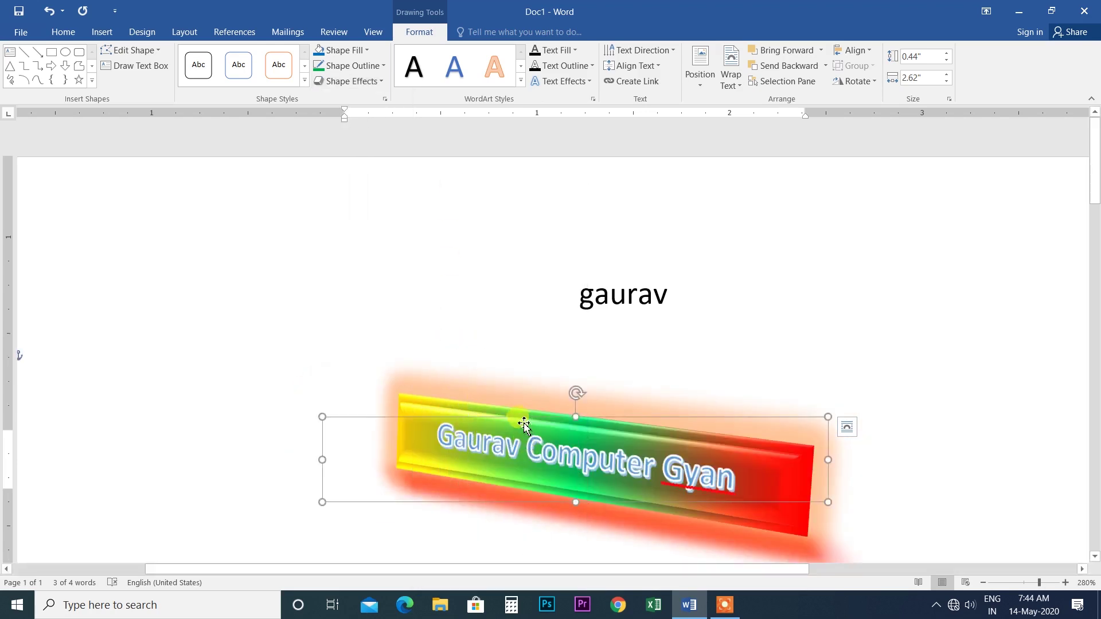
Step: Delete the rotated banner and the remaining text box so the page is empty
key("Delete")
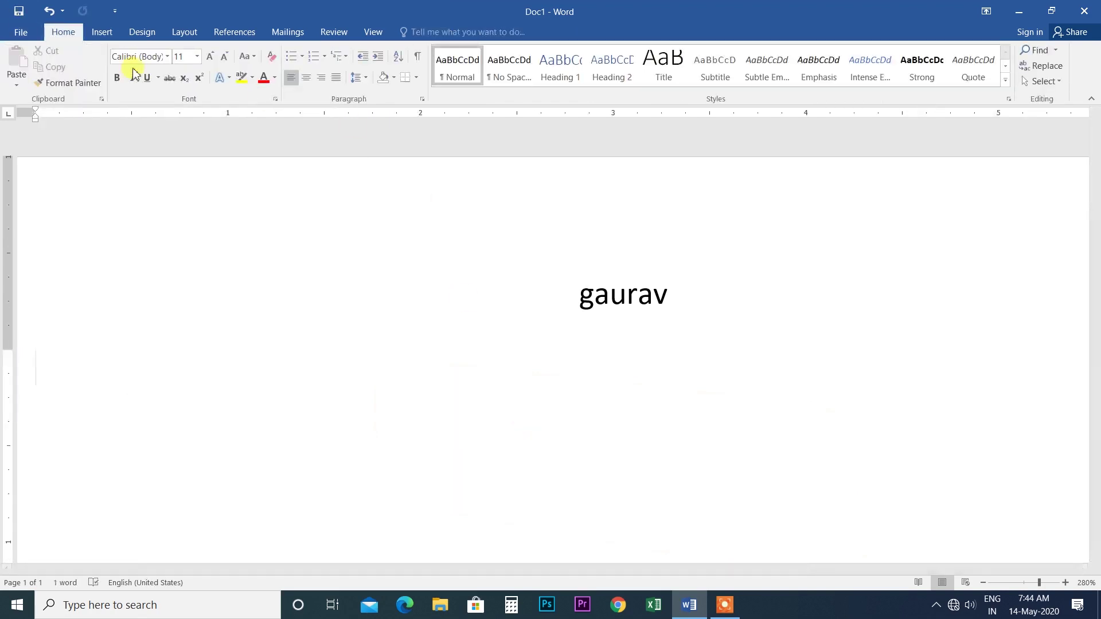
left_click(647, 303)
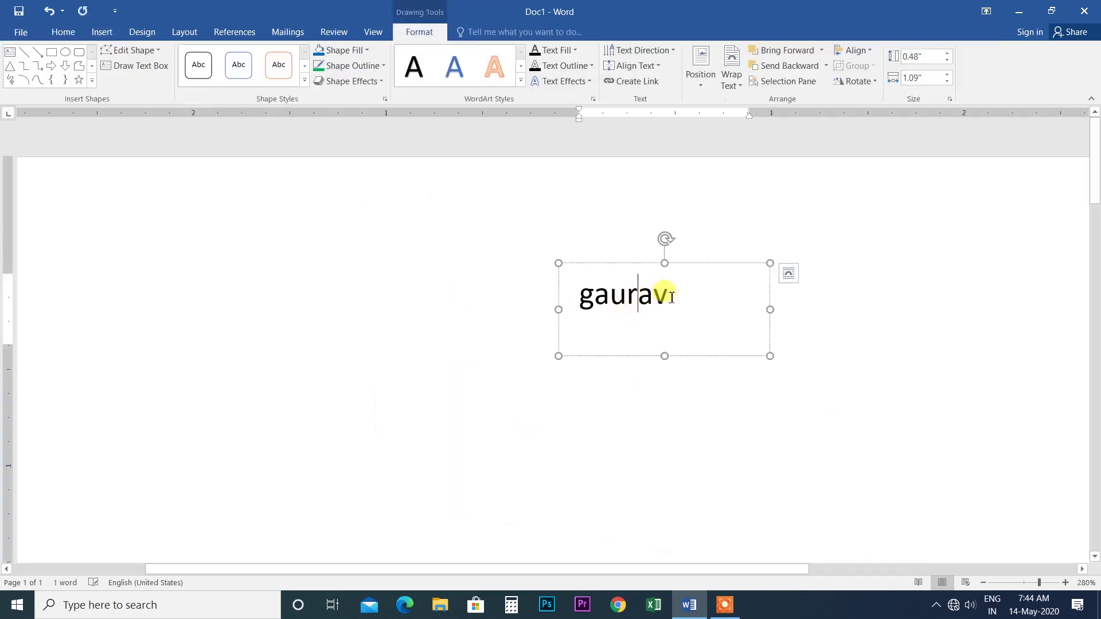
right_click(690, 267)
left_click(703, 275)
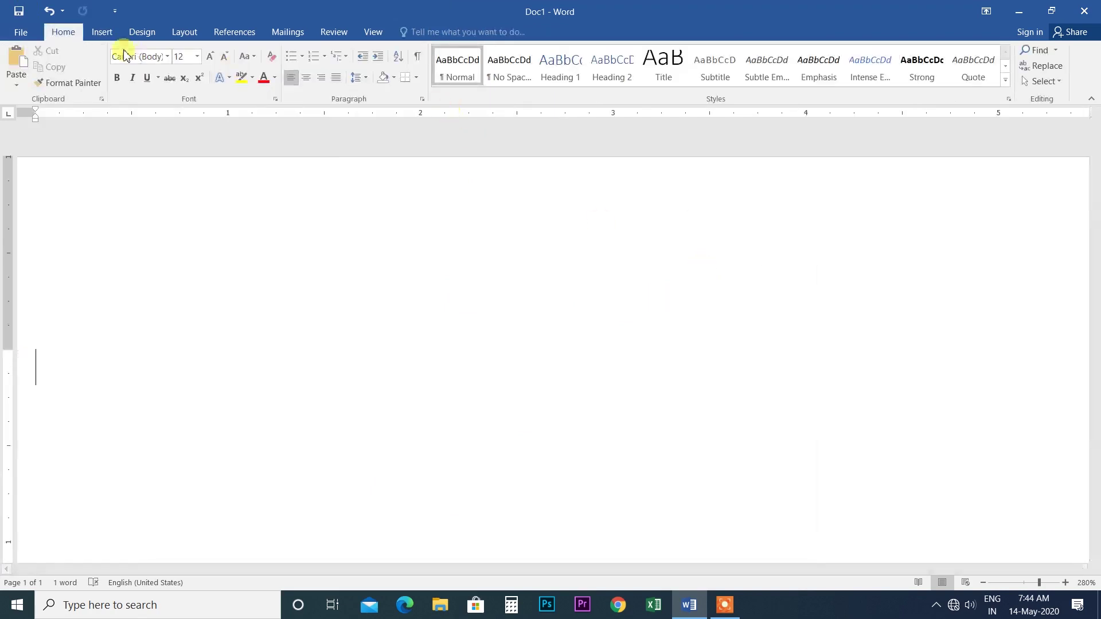
Step: Insert a new WordArt object in the white style with an orange outline and hard orange shadow
left_click(95, 35)
left_click(835, 66)
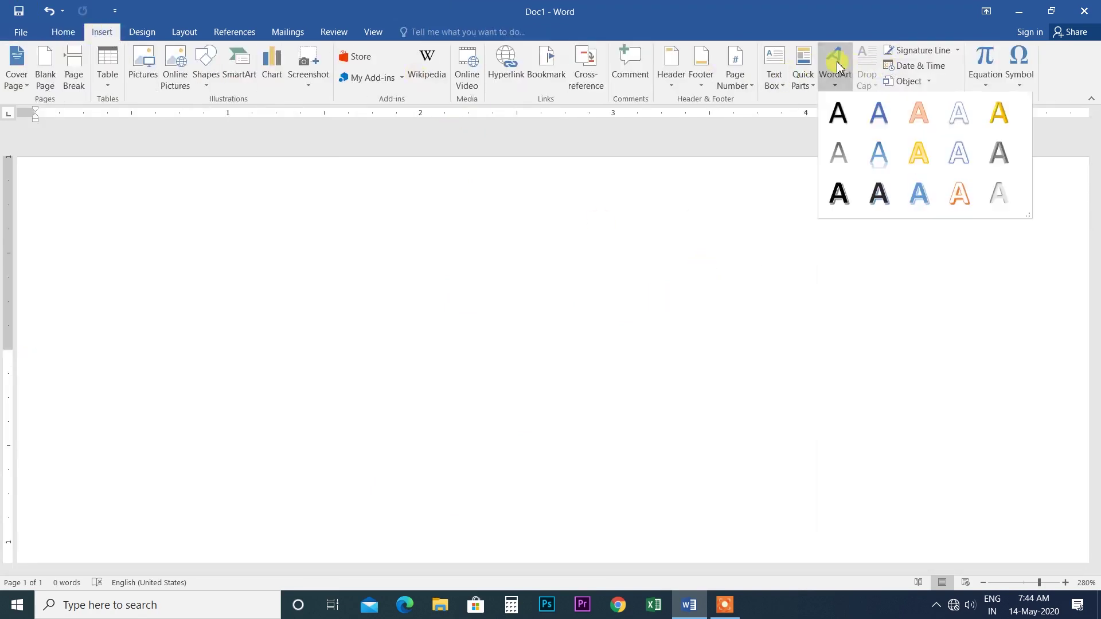
left_click(924, 190)
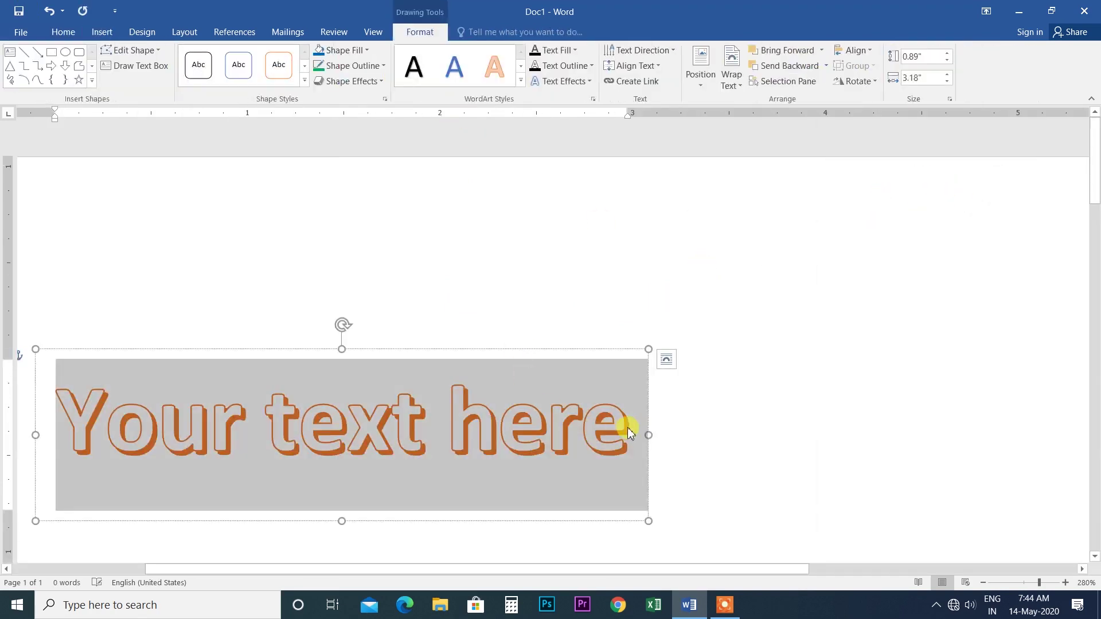
Step: Replace the placeholder text of the new WordArt with "Gaurav Computer Gyan"
left_click(625, 423)
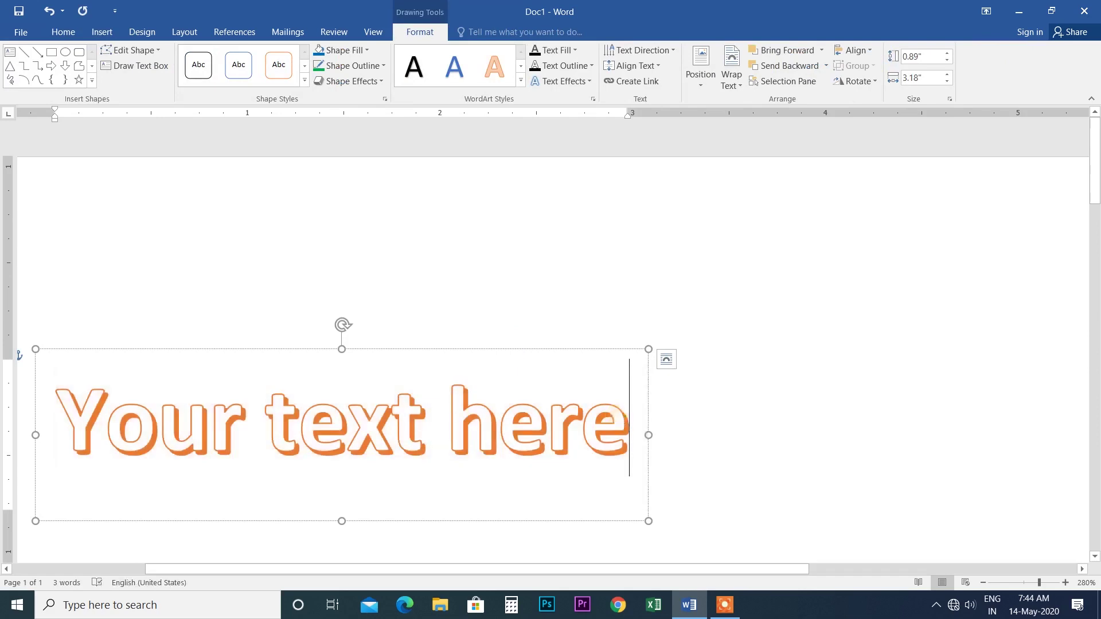
key("BackSpace")
key("BackSpace")
key("BackSpace")
key("BackSpace")
key("BackSpace")
key("BackSpace")
key("BackSpace")
key("BackSpace")
key("BackSpace")
key("BackSpace")
key("BackSpace")
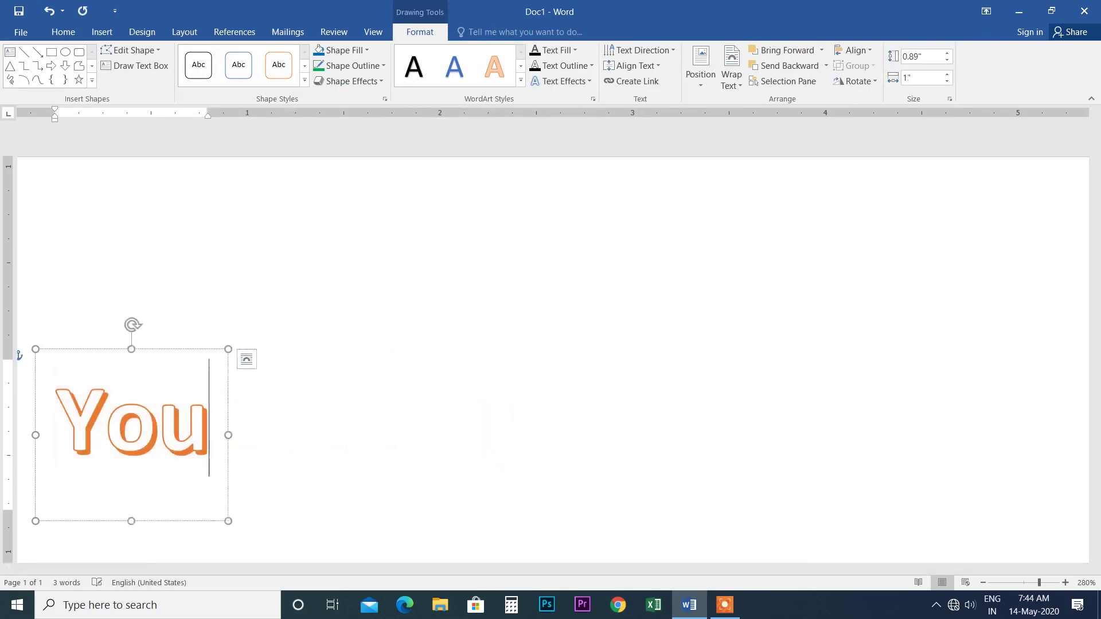
key("BackSpace")
key("BackSpace")
key("BackSpace")
type("G")
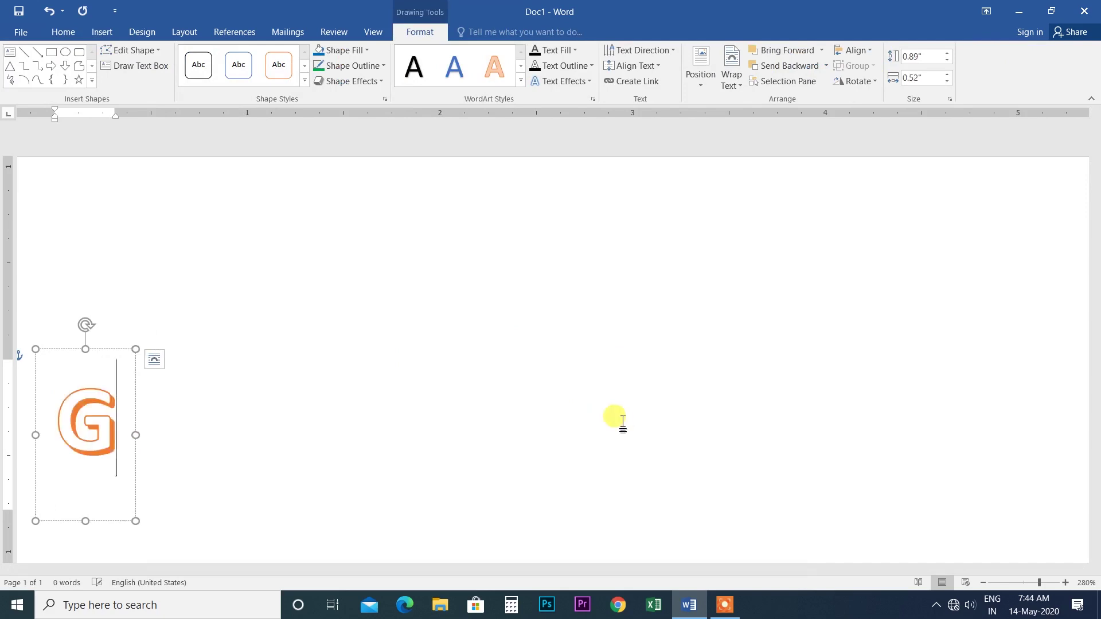
type("aurav Comp")
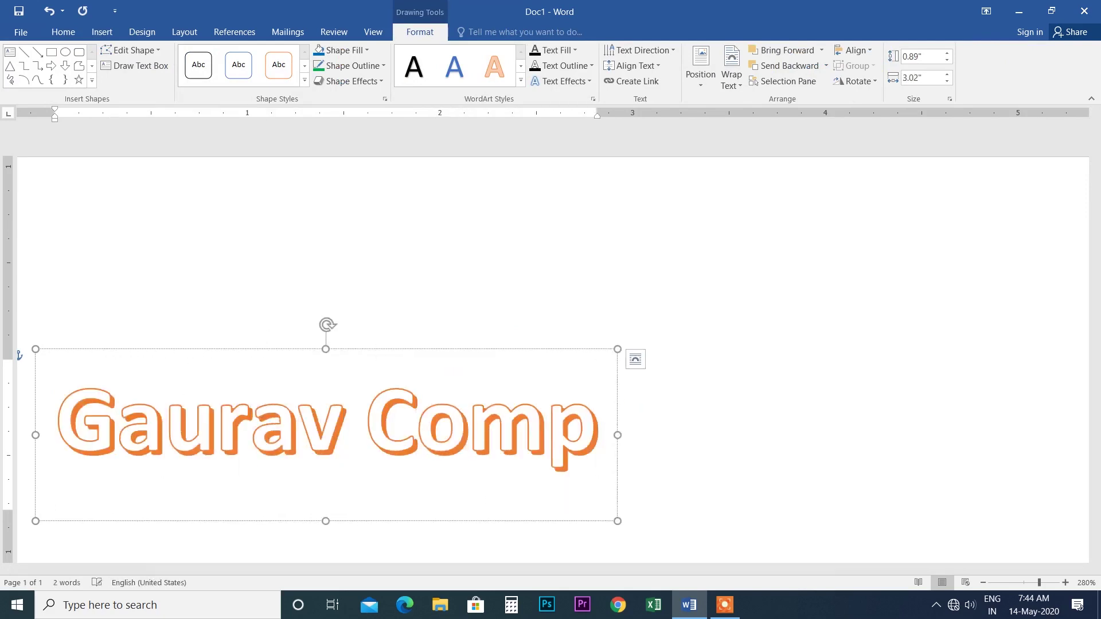
type("uter")
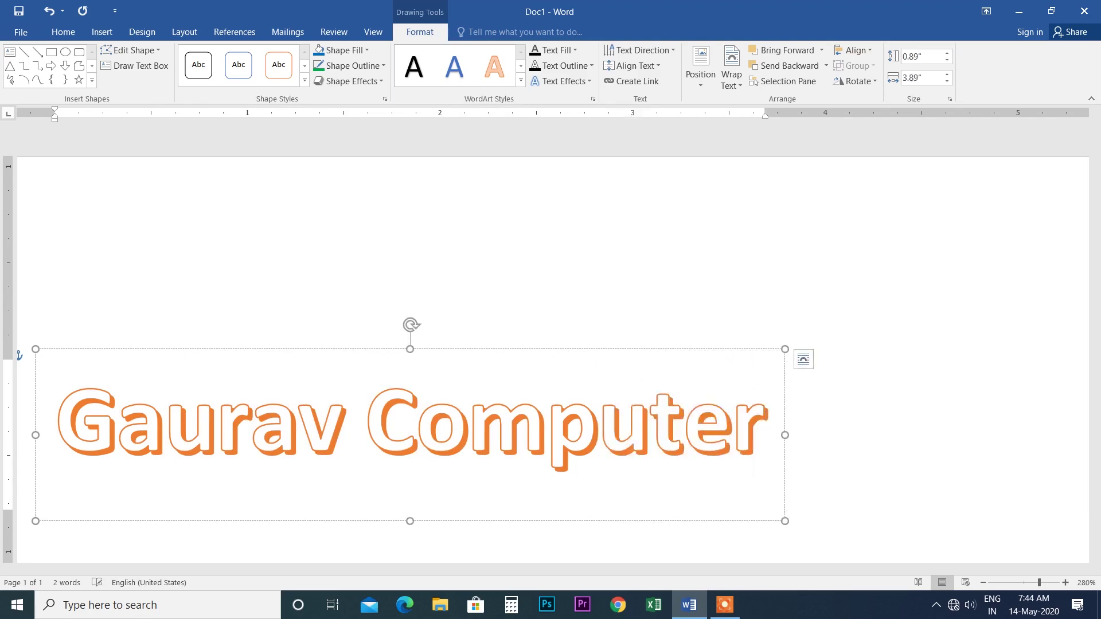
type(" Gyan")
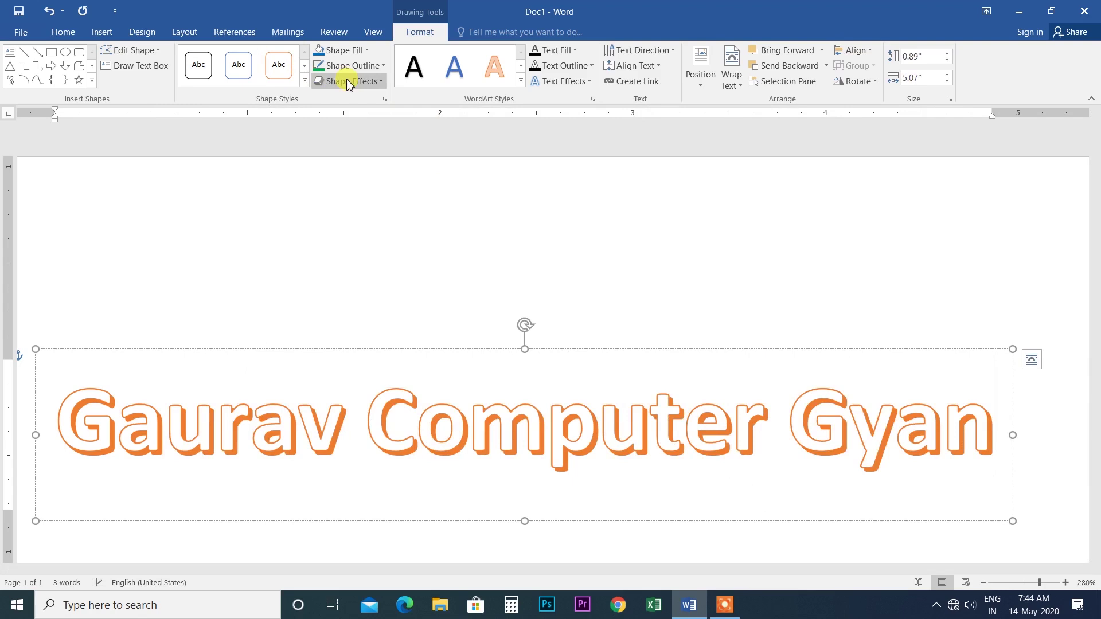
Step: Select the whole WordArt box and apply the preset style with black fill and hard blue shadow
left_click(522, 81)
left_click(494, 152)
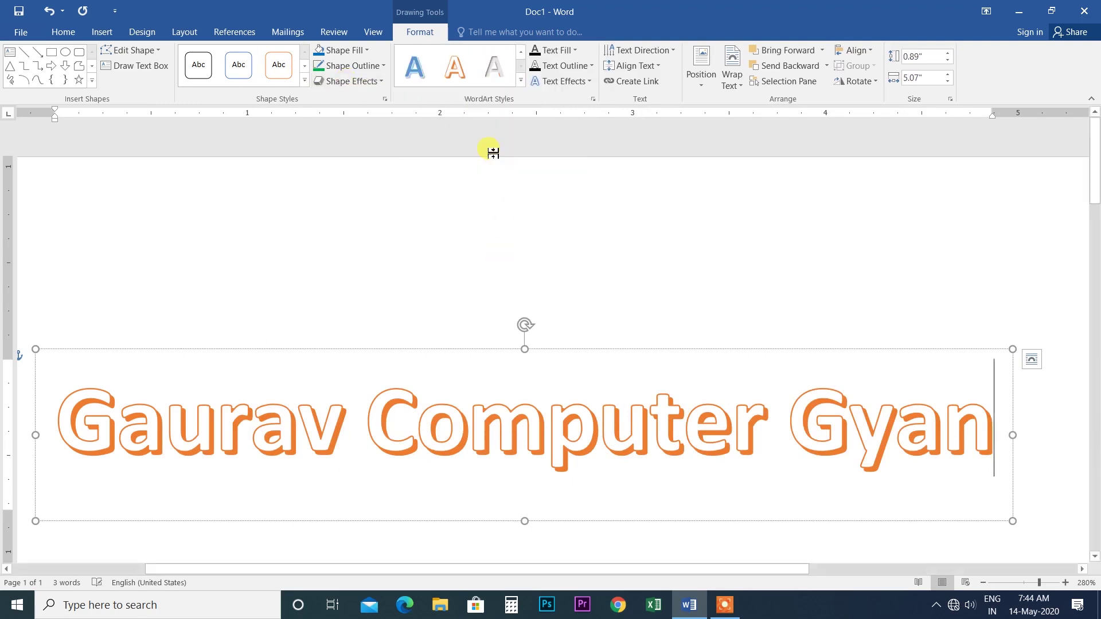
left_click(136, 420)
left_click(105, 356)
left_click(521, 80)
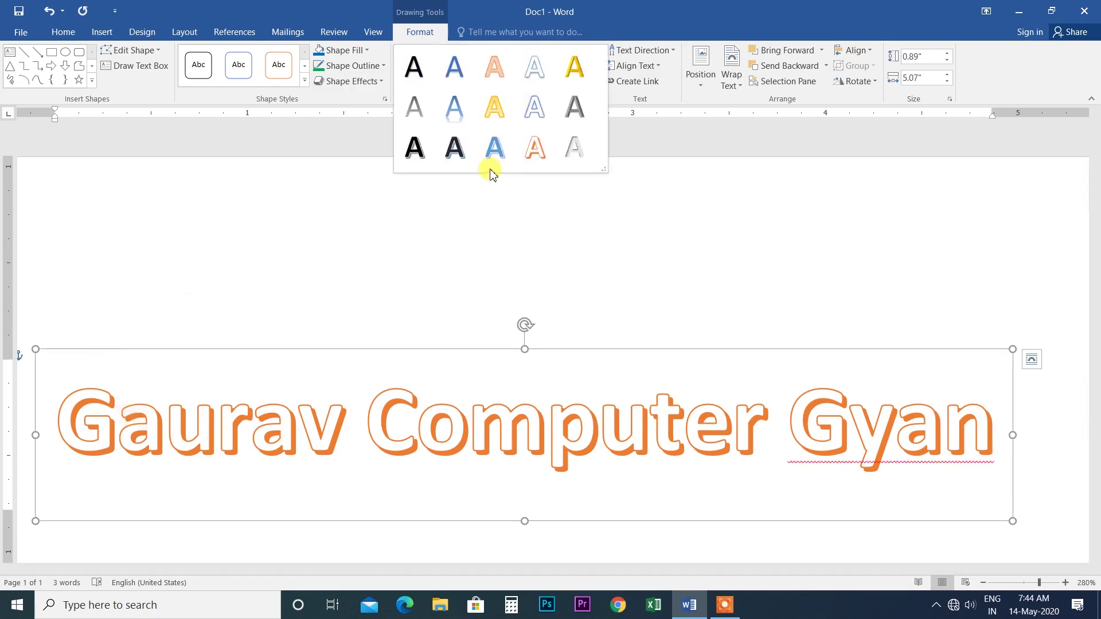
left_click(459, 150)
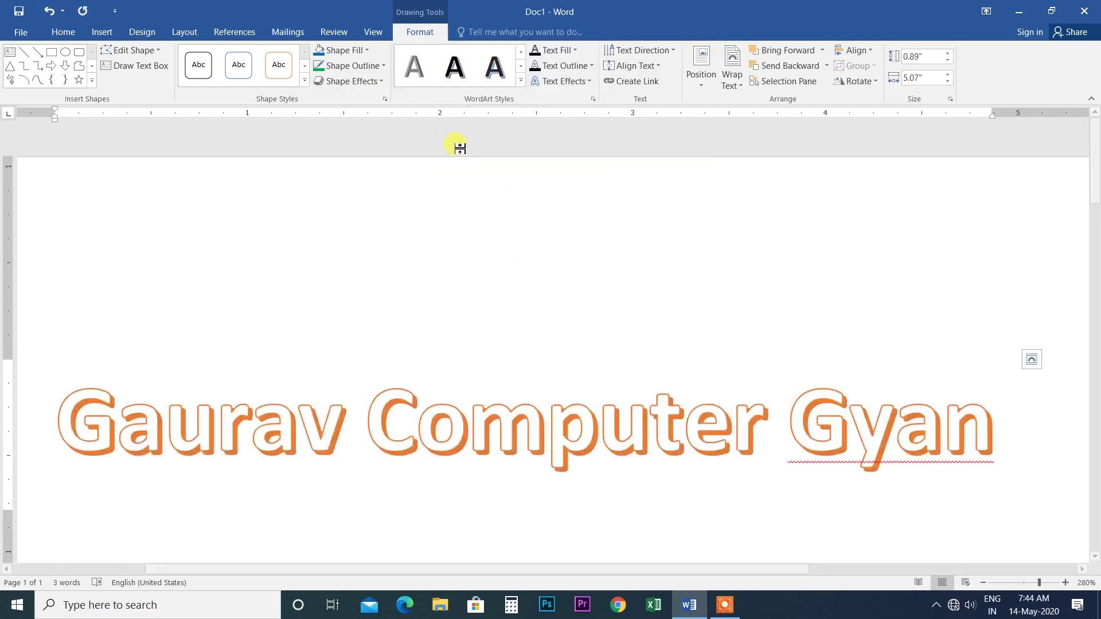
Step: Apply the preset WordArt style with blue fill, white outline and light blue hard shadow to the text
left_click(522, 81)
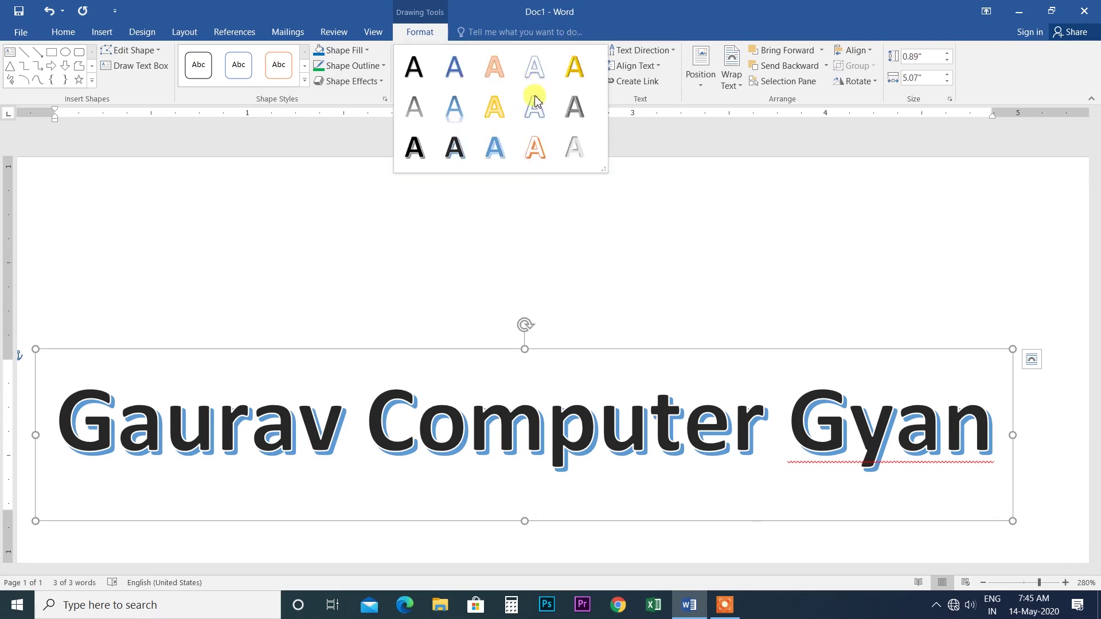
left_click(724, 605)
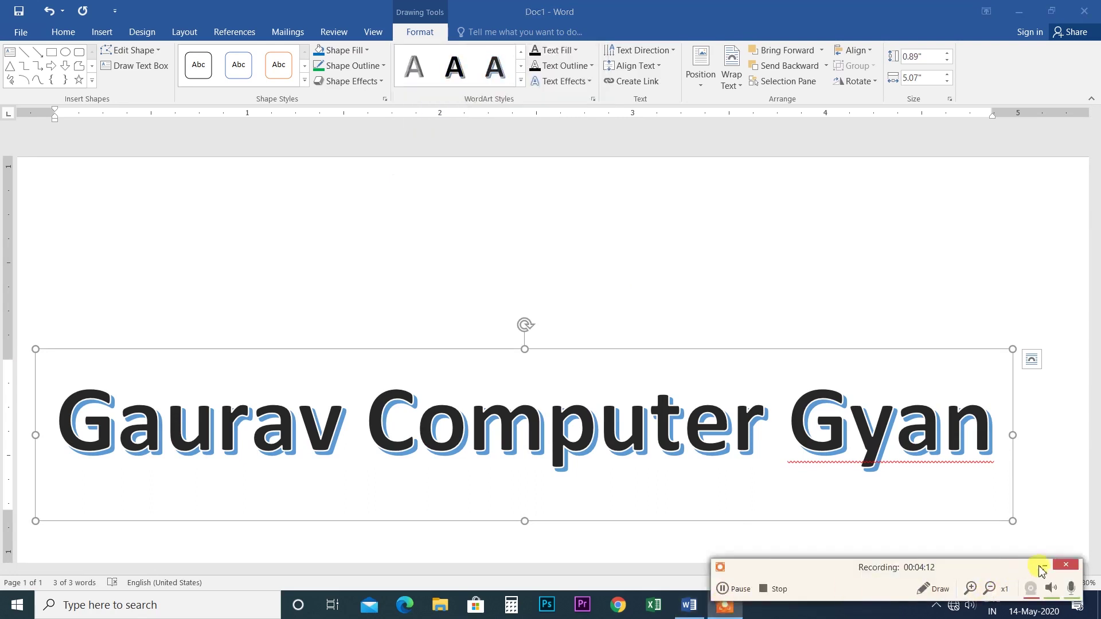
left_click(1042, 568)
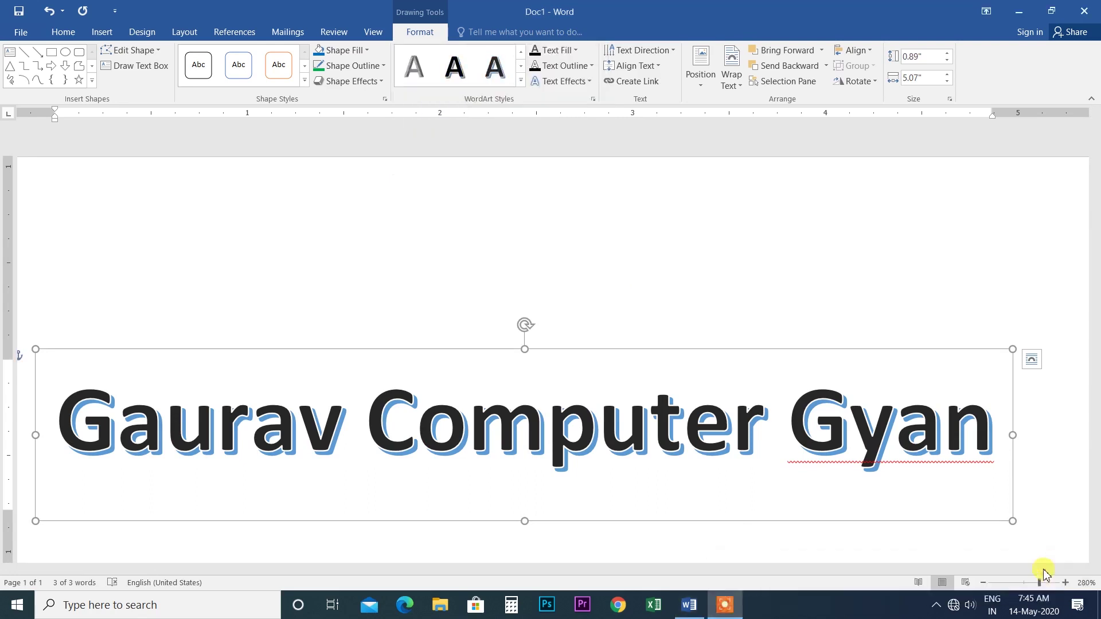
left_click(521, 81)
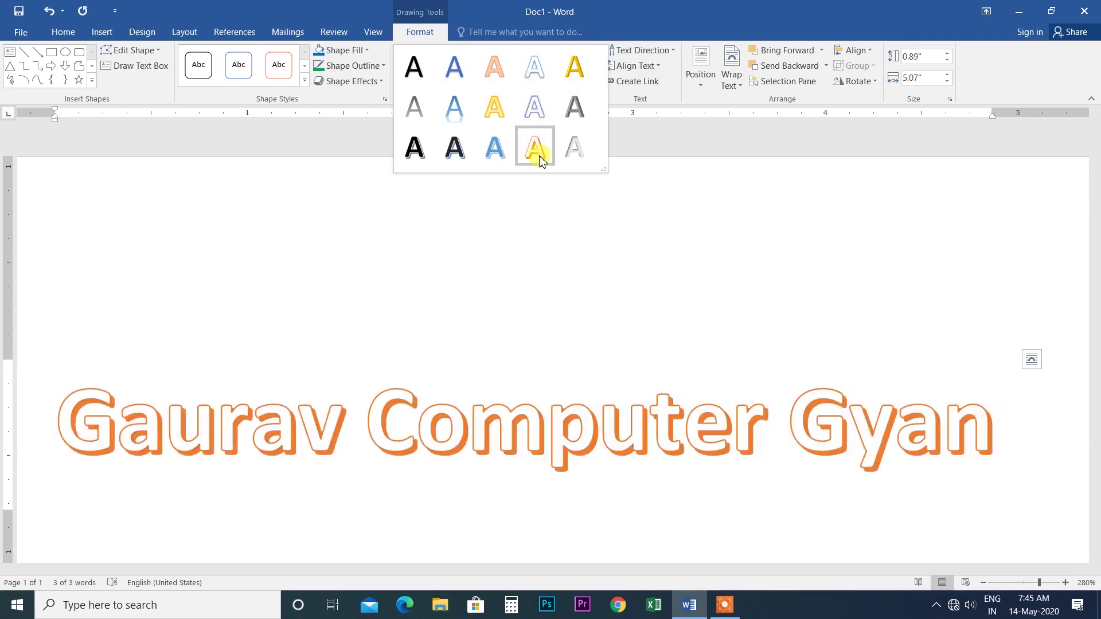
left_click(492, 156)
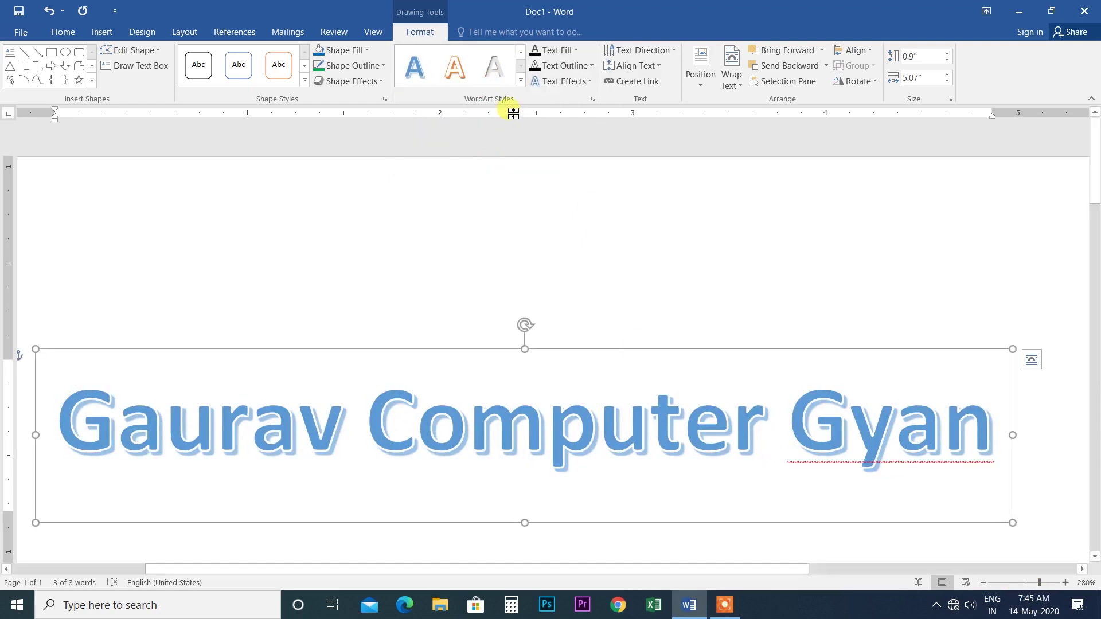
Step: Fill the WordArt text with standard yellow, and replace that fill with a medium blue from the extended colour palette
left_click(581, 51)
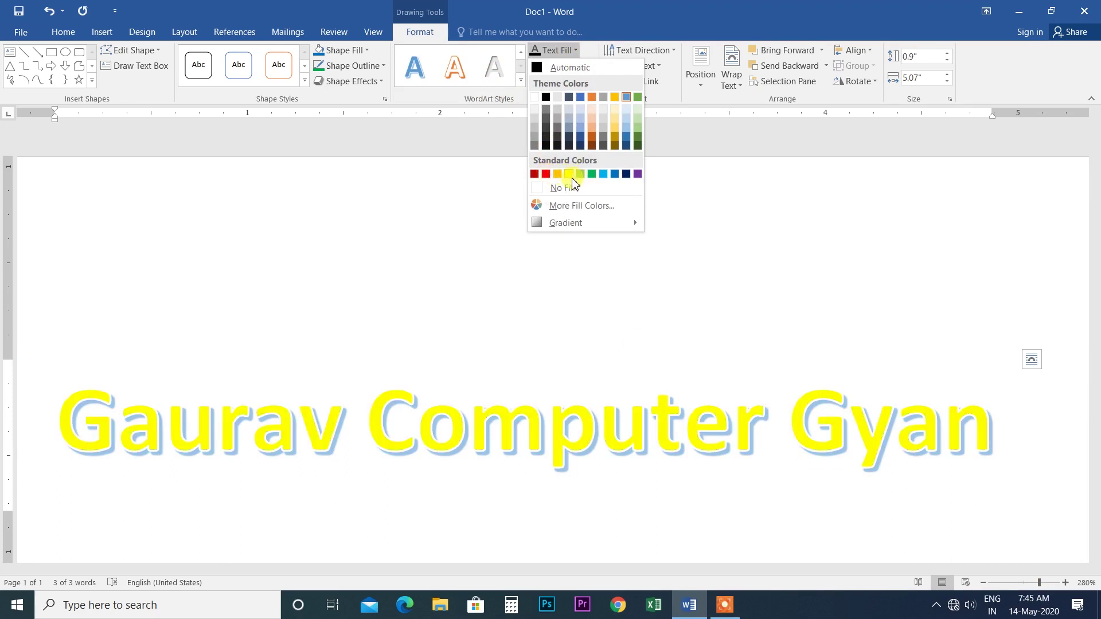
left_click(569, 174)
left_click(578, 52)
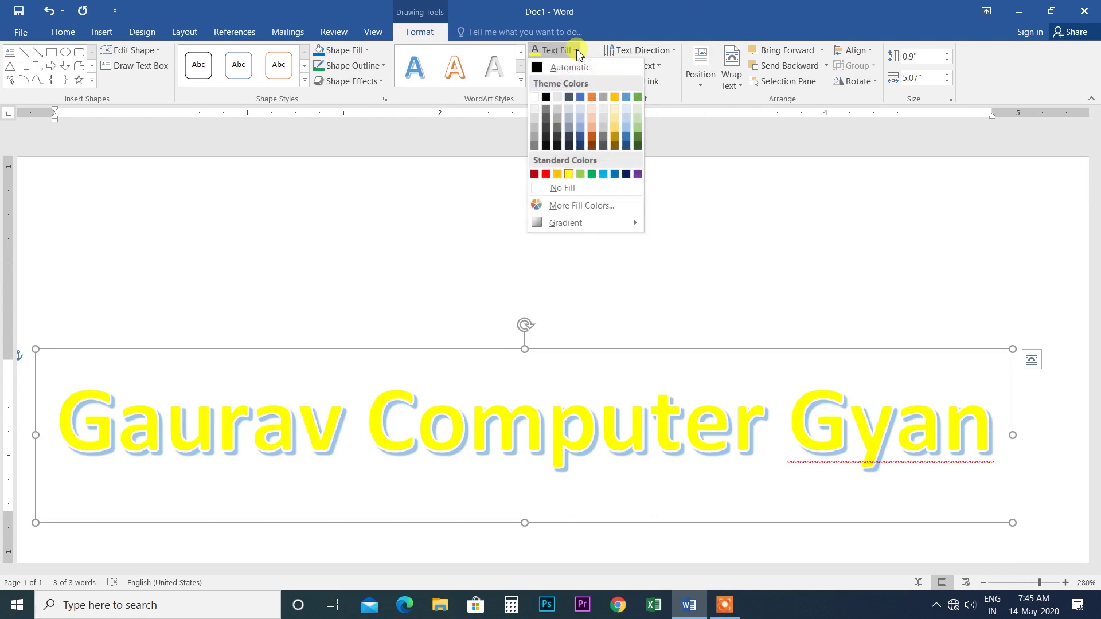
left_click(585, 207)
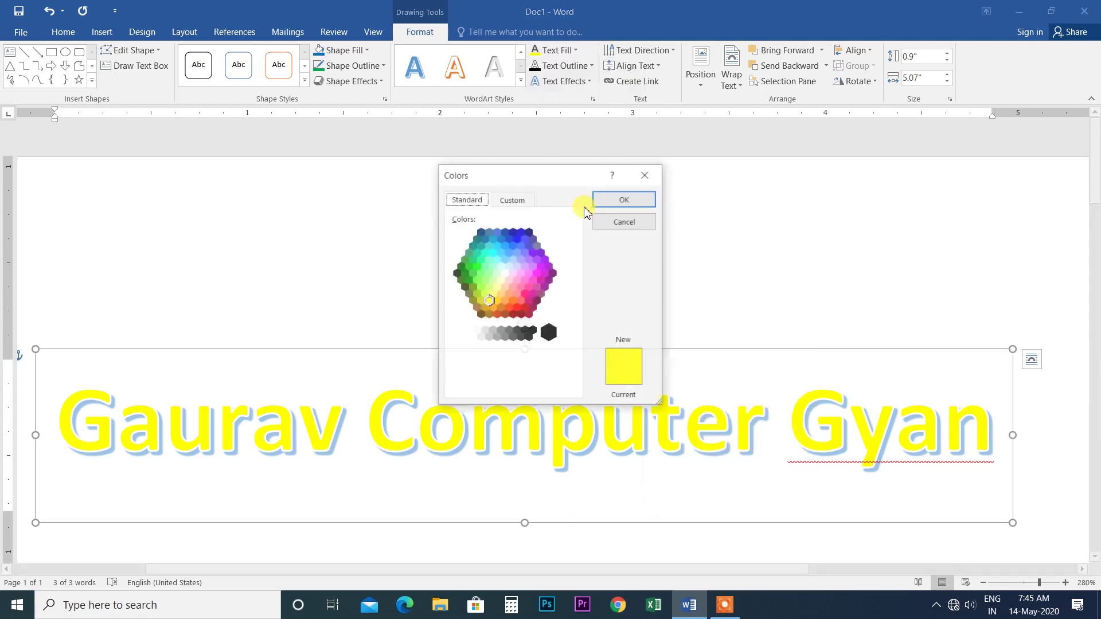
left_click(509, 252)
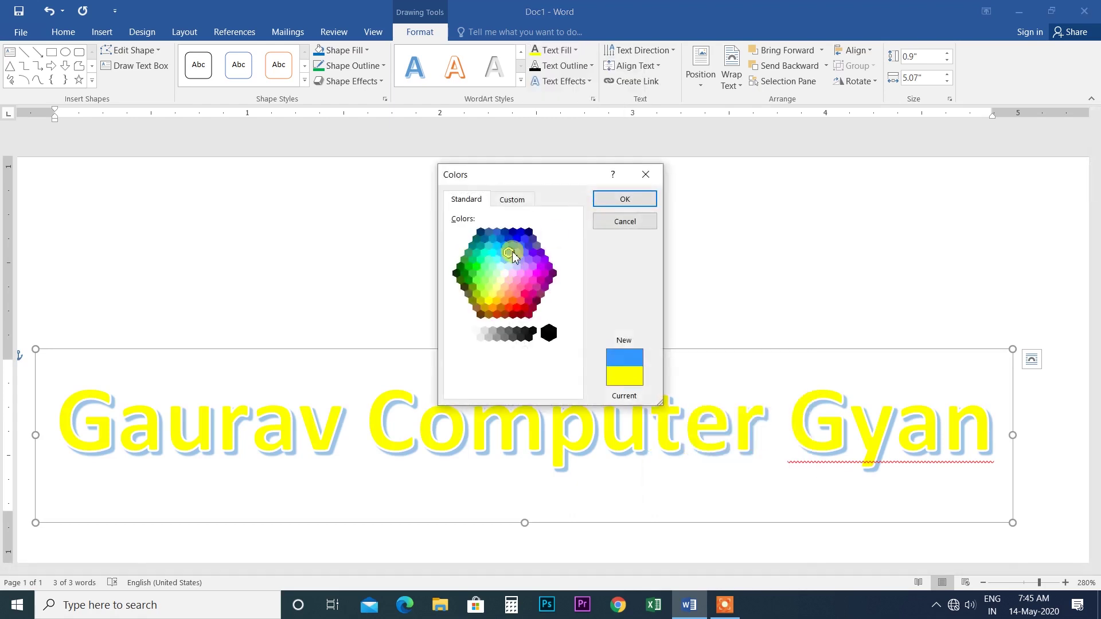
left_click(625, 200)
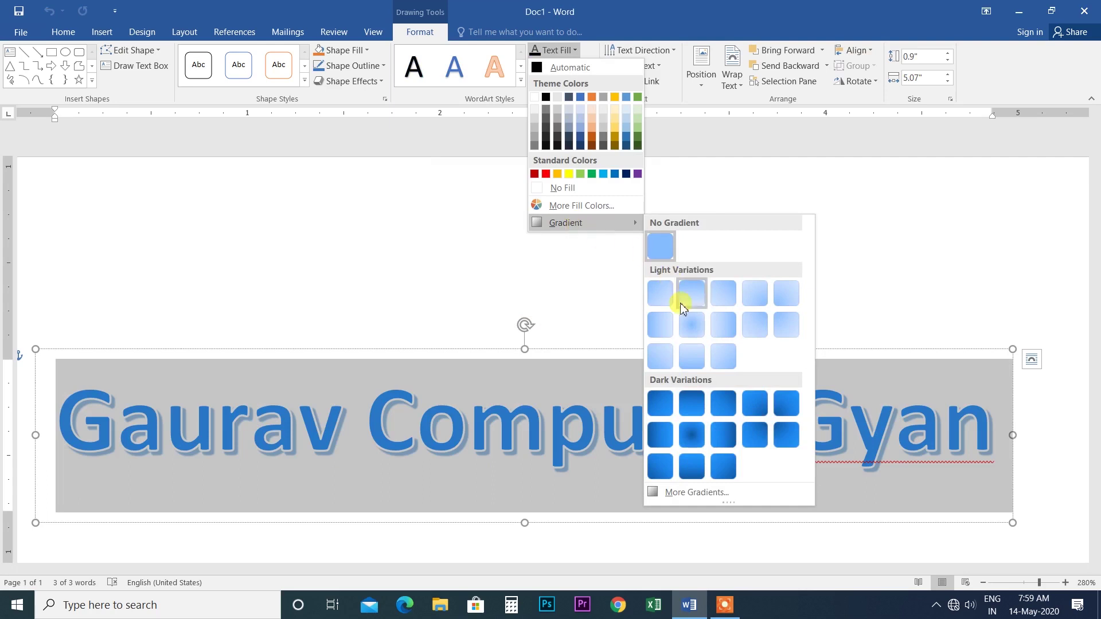
Step: Apply the second light gradient variation in the third row to the text fill and open the detailed gradient settings
left_click(692, 356)
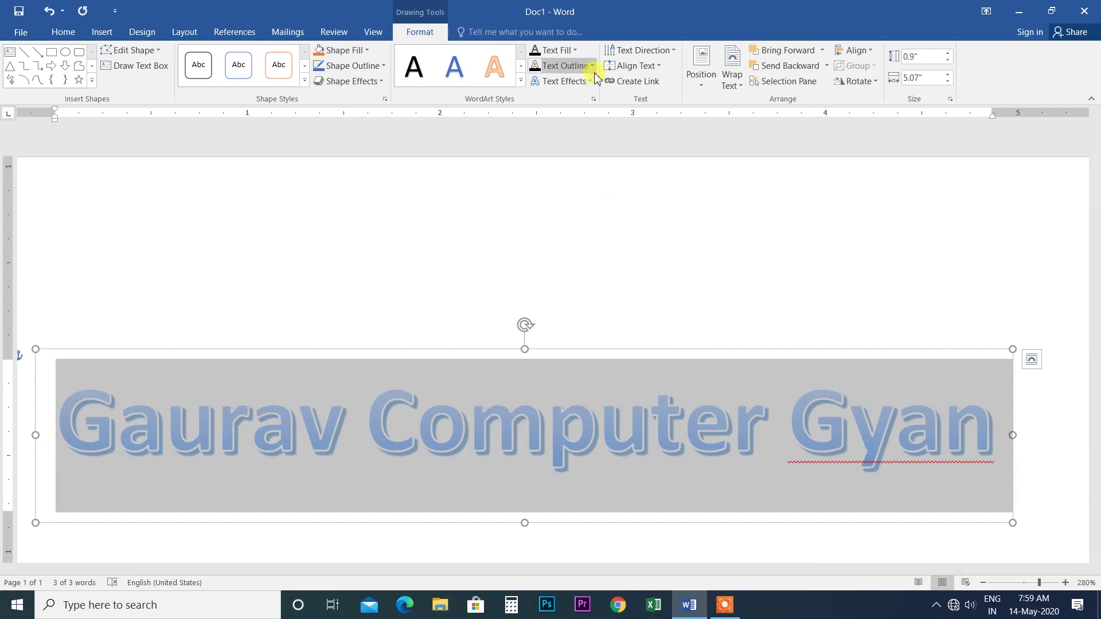
left_click(565, 50)
mouse_move(578, 227)
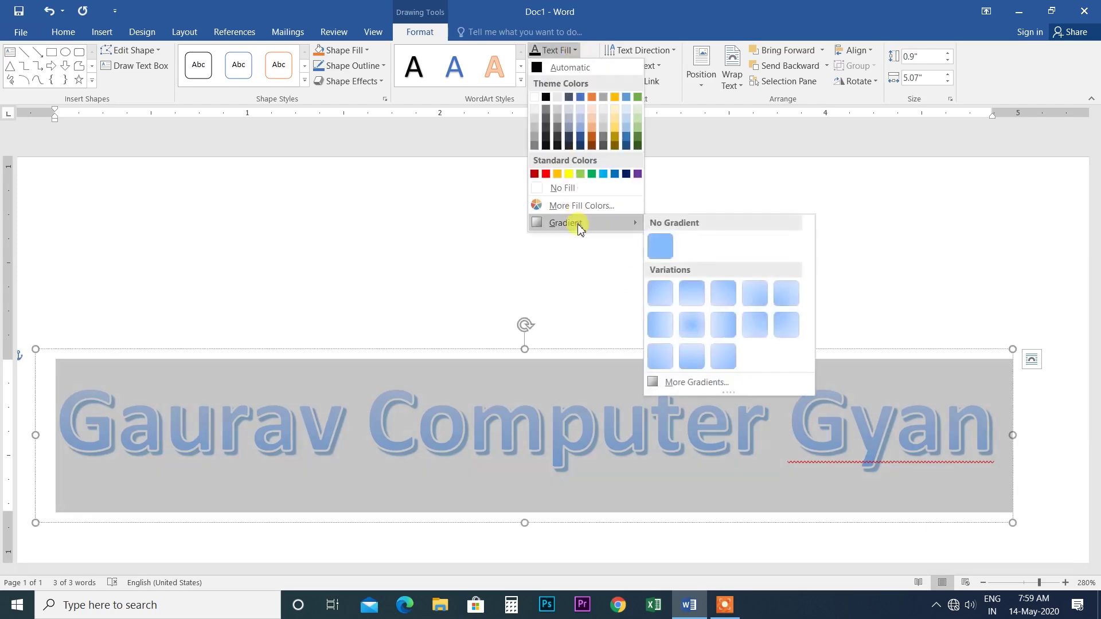
left_click(696, 383)
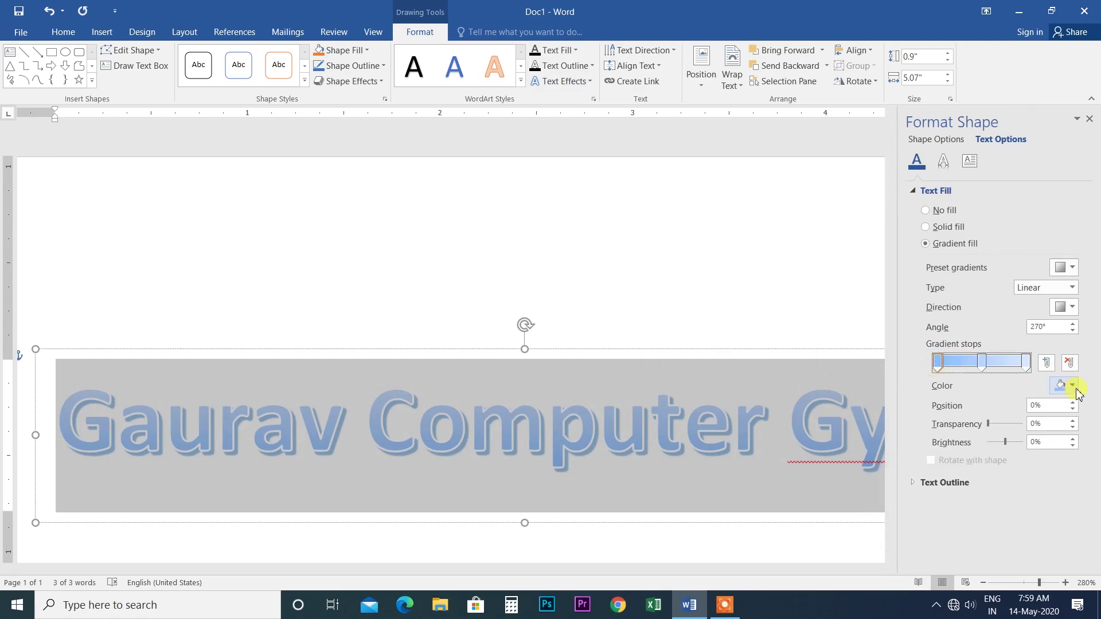
Step: Colour the three text gradient stops red at the start, orange in the middle and blue at the end
left_click(1072, 386)
left_click(1002, 494)
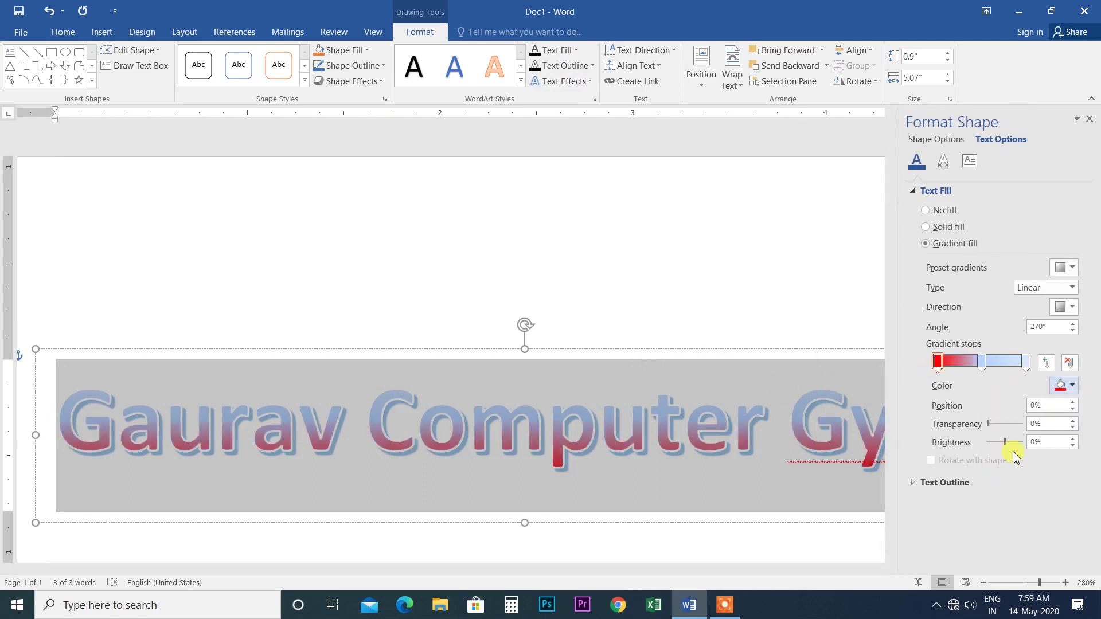
left_click(981, 364)
left_click(1074, 388)
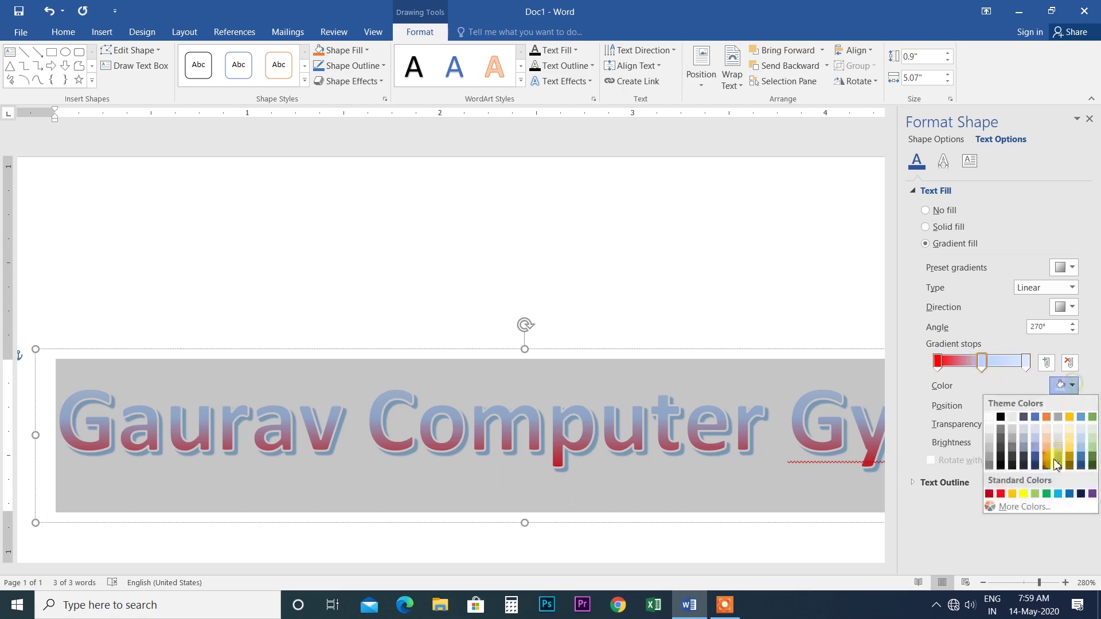
left_click(1016, 494)
left_click(1026, 363)
left_click(1073, 386)
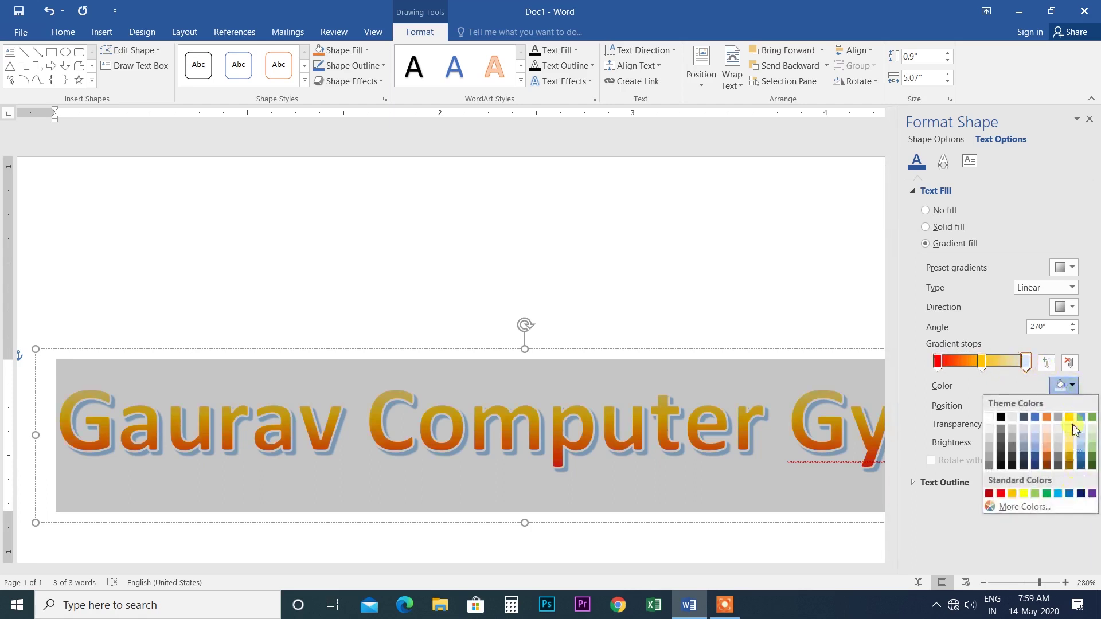
left_click(1059, 495)
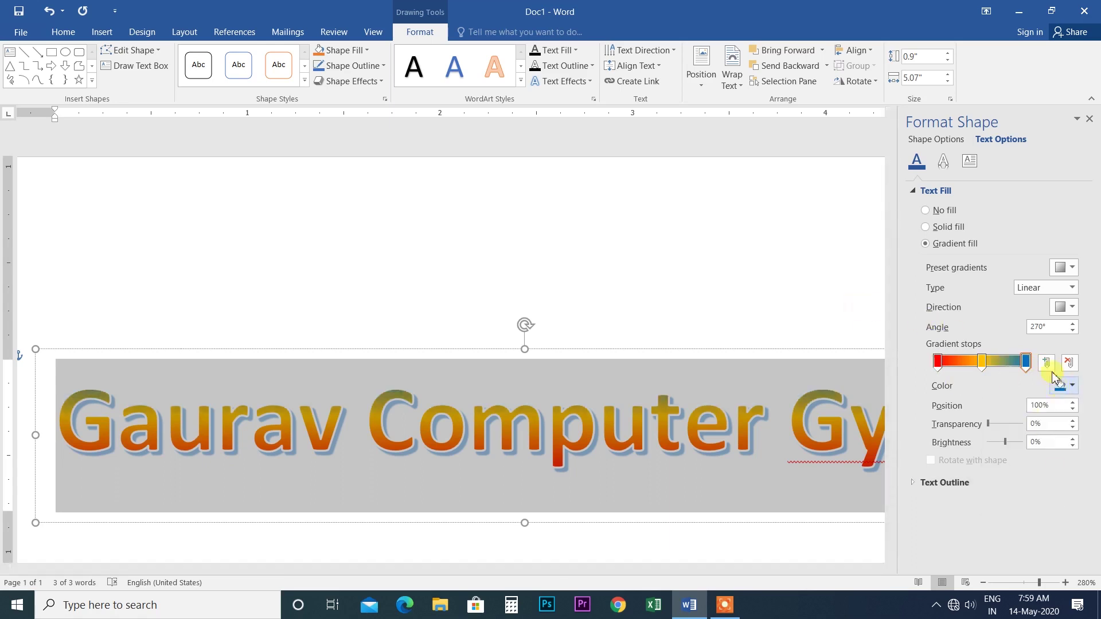
Step: Move the orange gradient stop closer to the red one and the blue stop to 90%, and close the formatting pane
left_click(1014, 361)
left_click_drag(979, 366, 1017, 370)
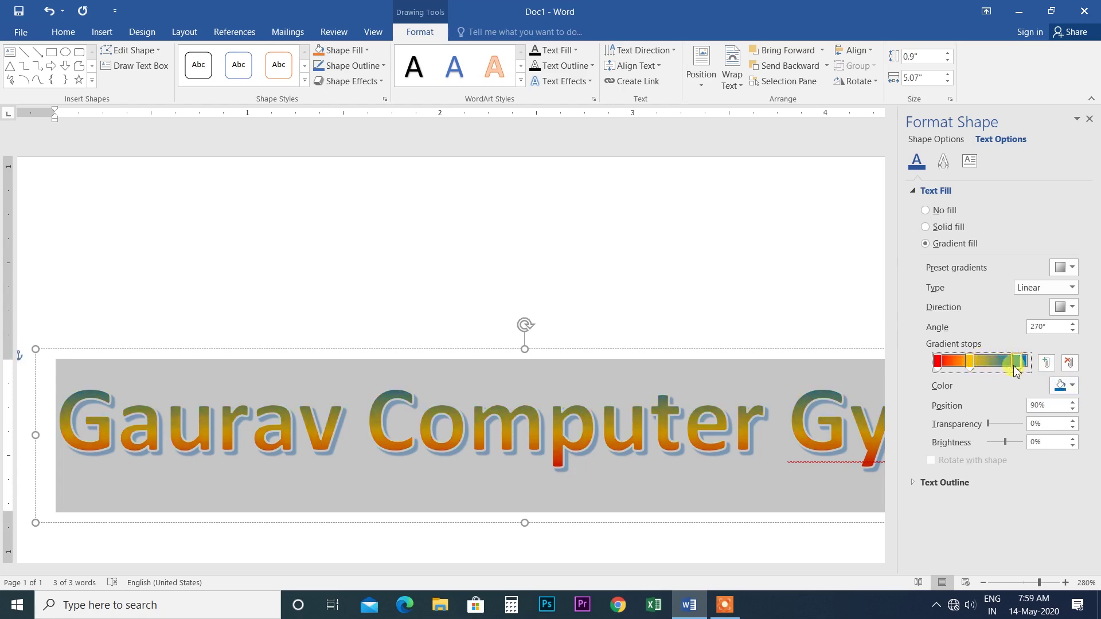
left_click(635, 347)
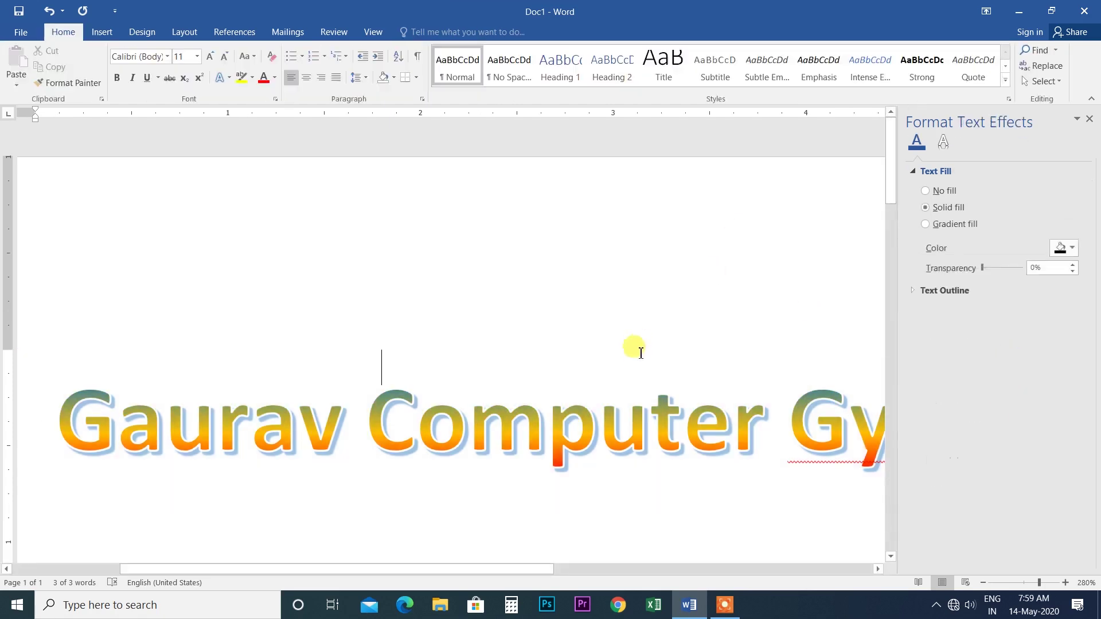
left_click(1082, 119)
left_click(1092, 118)
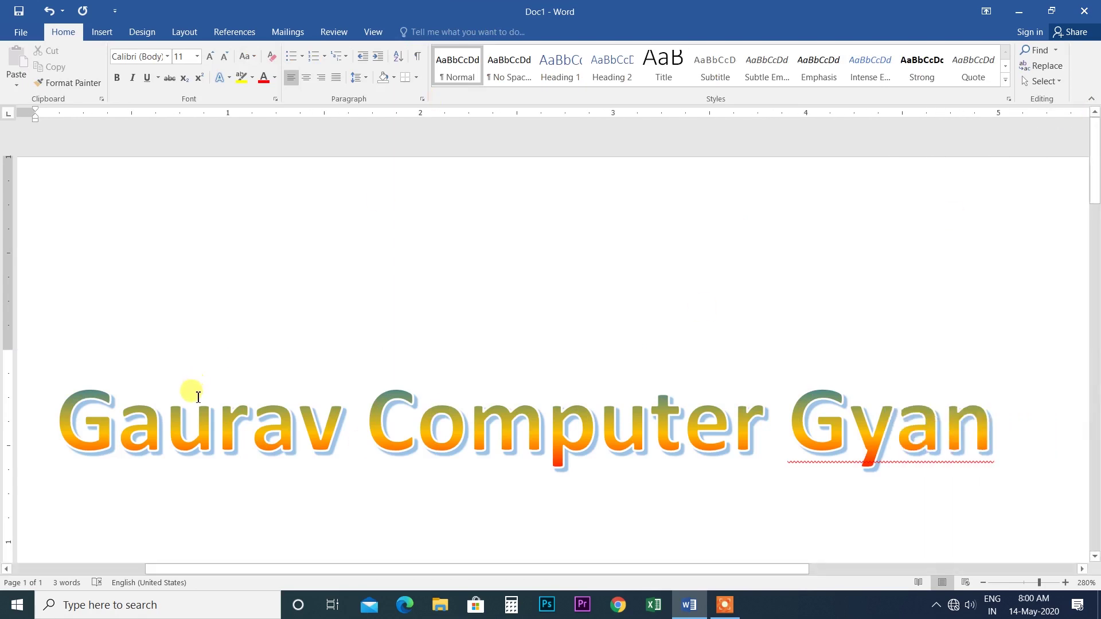
Step: Return to the WordArt's text formatting and preview its fill options and outline weights such as 3 pt
left_click(196, 428)
left_click(418, 32)
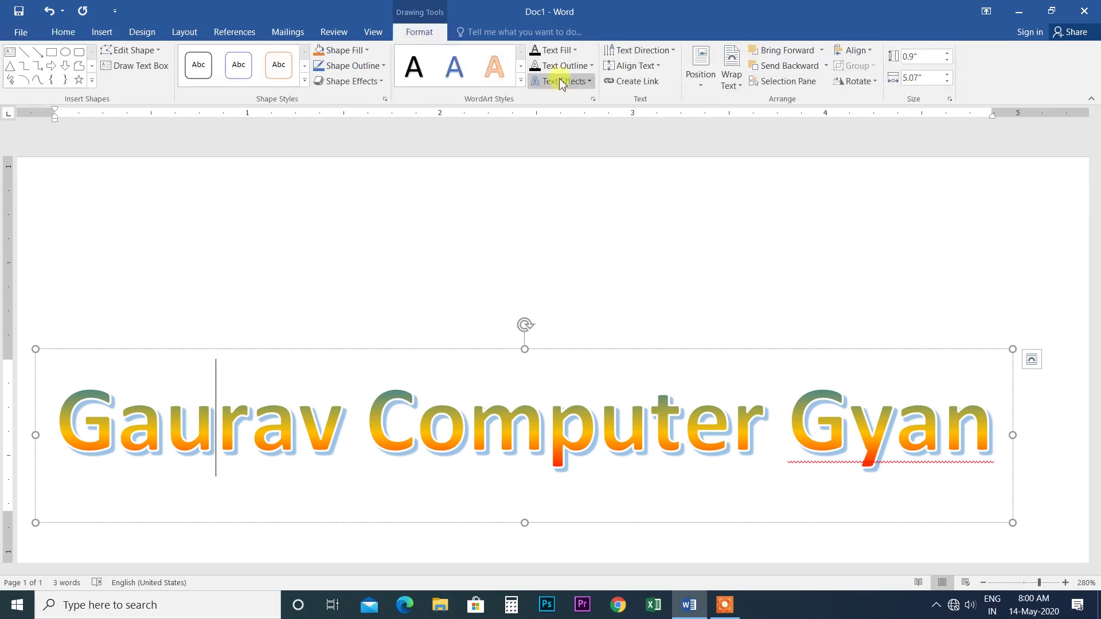
left_click(575, 50)
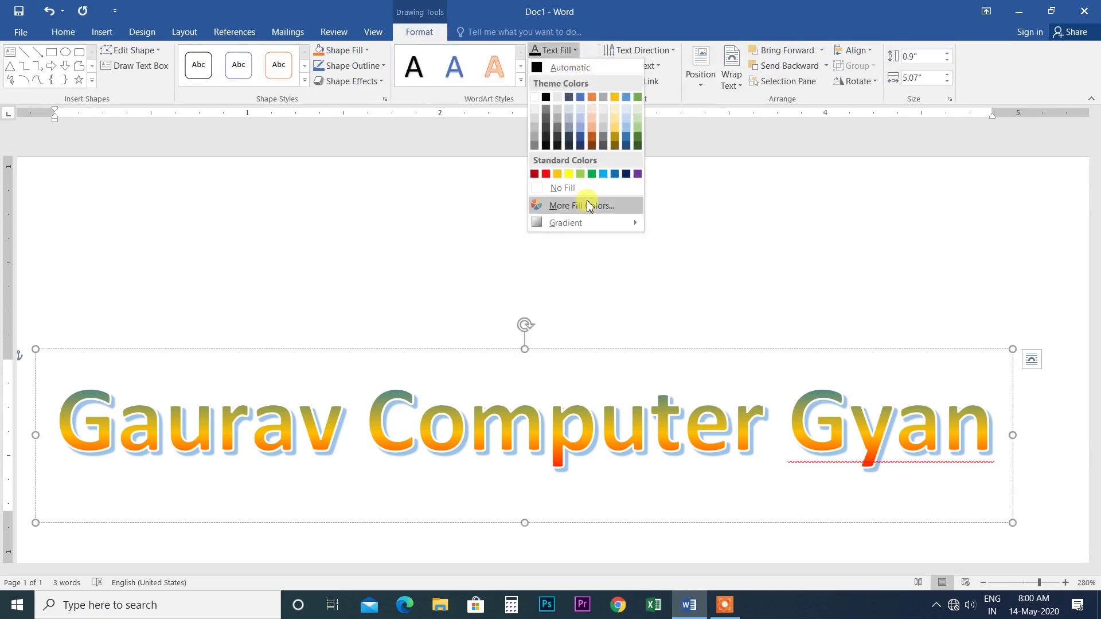
left_click(698, 224)
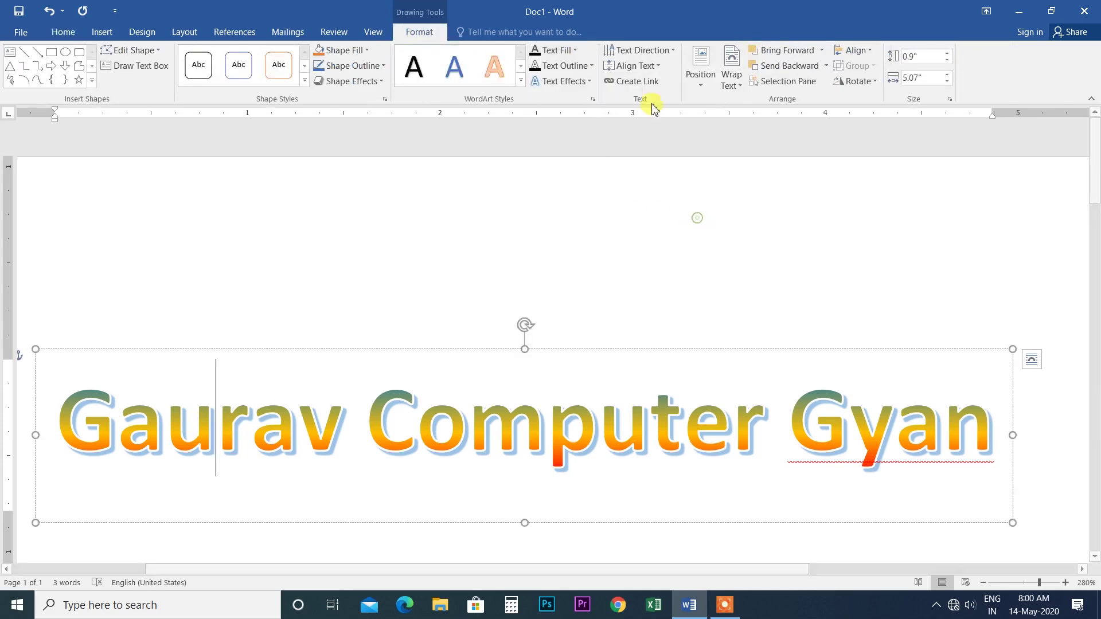
left_click(594, 68)
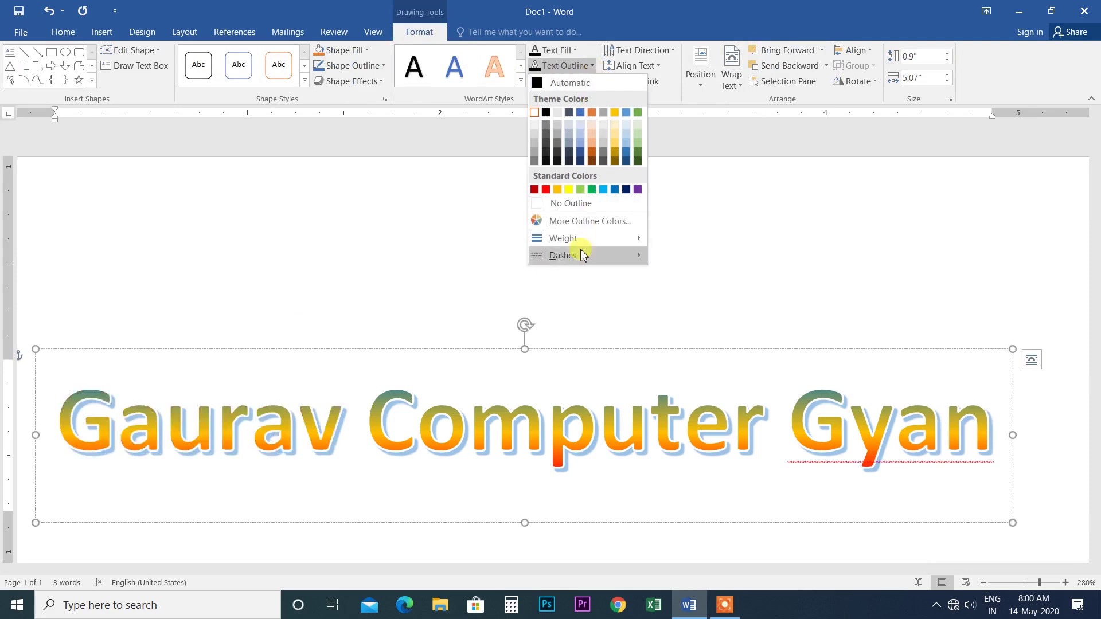
mouse_move(562, 239)
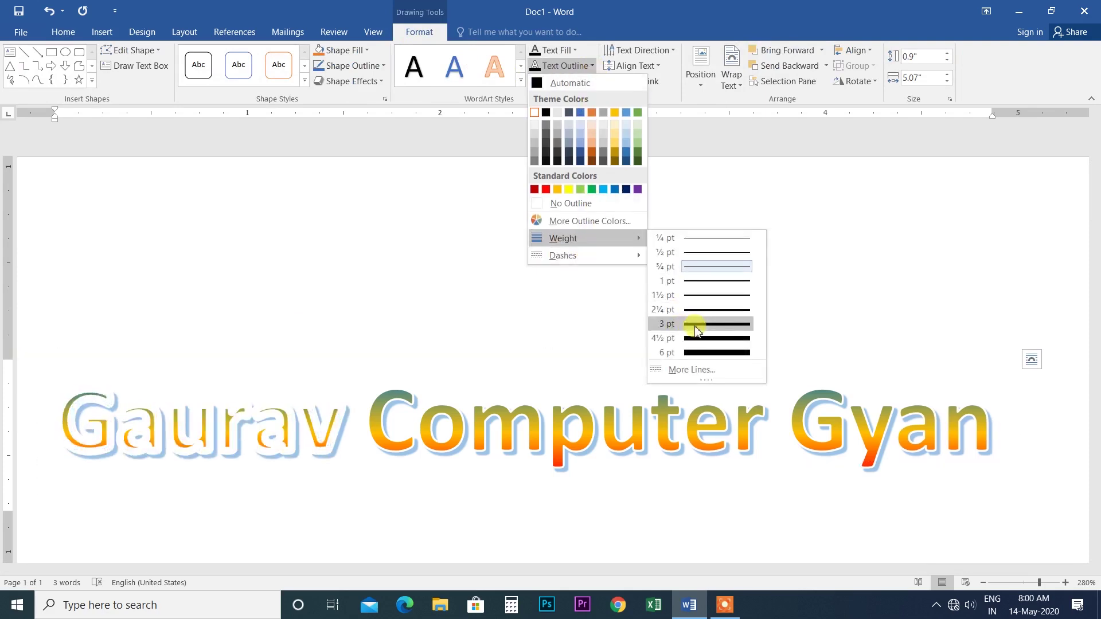
Step: Select the whole "Gaurav Computer Gyan" WordArt text and set its outline weight to 2¼ pt
left_click(75, 412)
left_click_drag(63, 411, 935, 427)
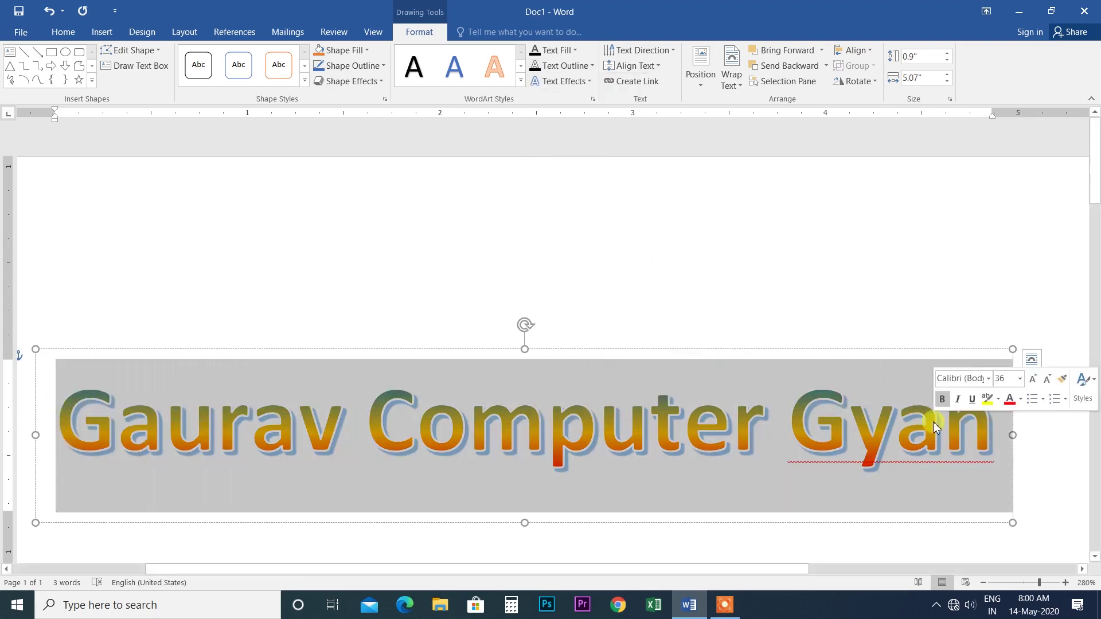
left_click(580, 66)
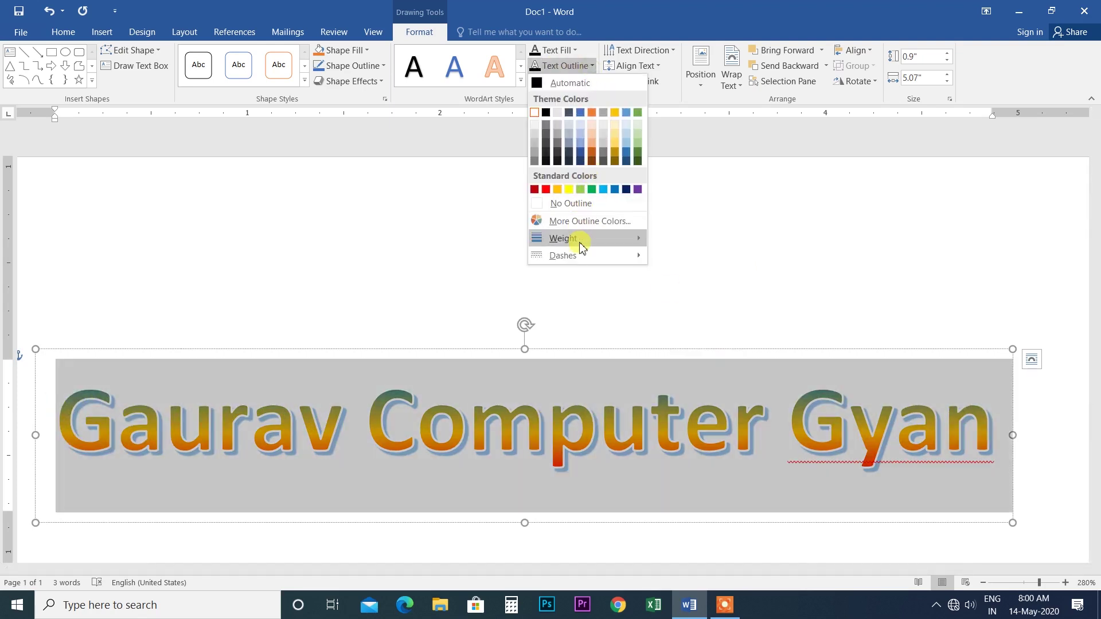
mouse_move(580, 247)
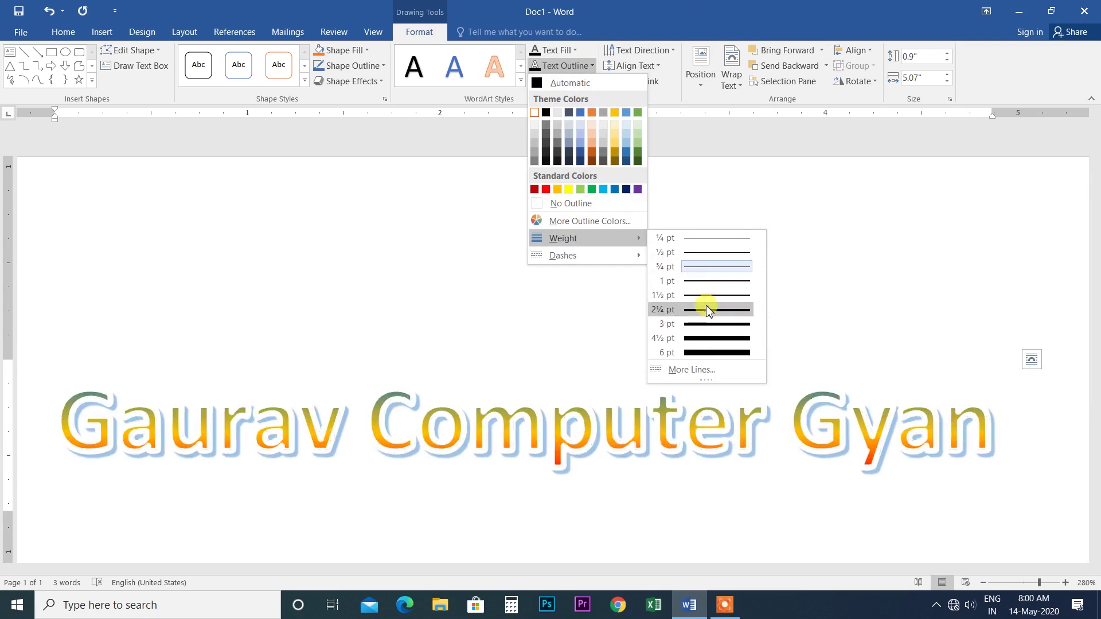
left_click(708, 310)
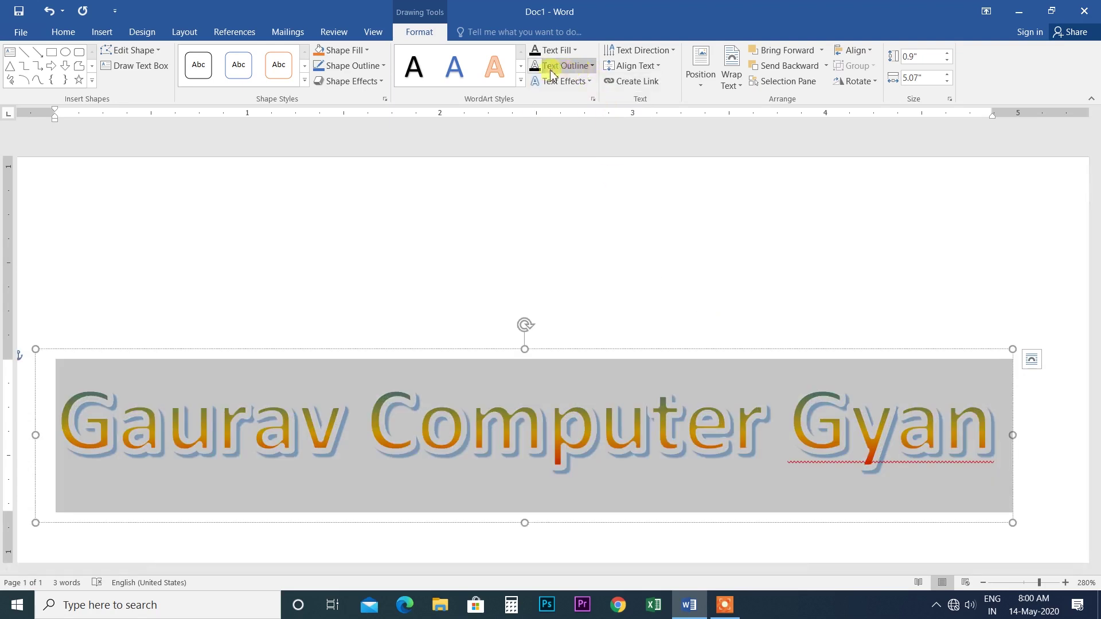
Step: Colour the text outline standard red and reduce its weight to 1 pt
left_click(592, 66)
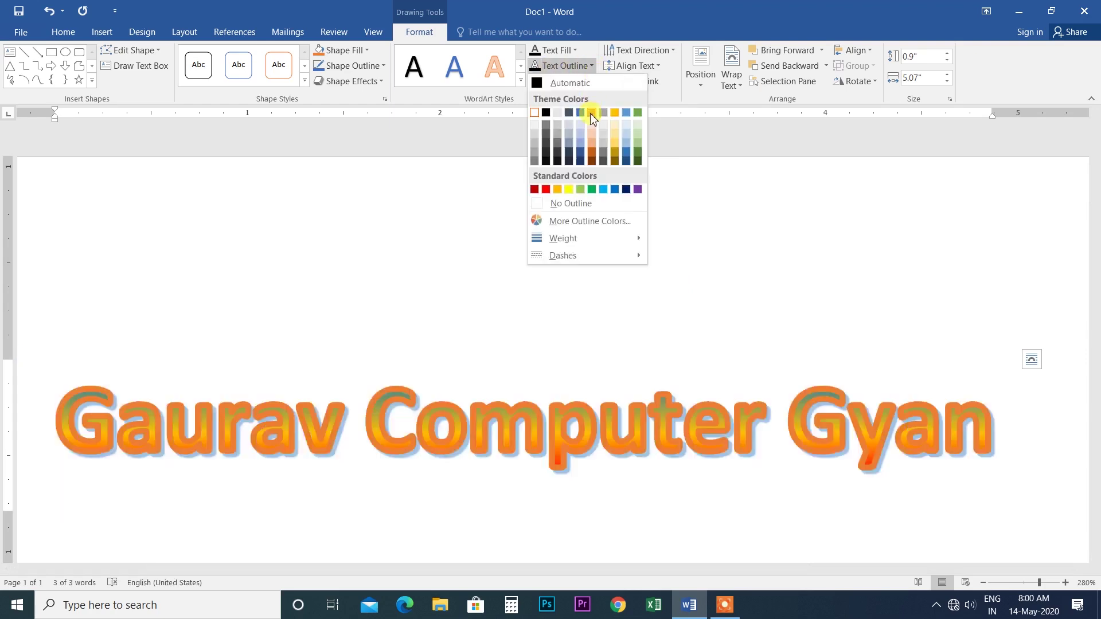
left_click(546, 190)
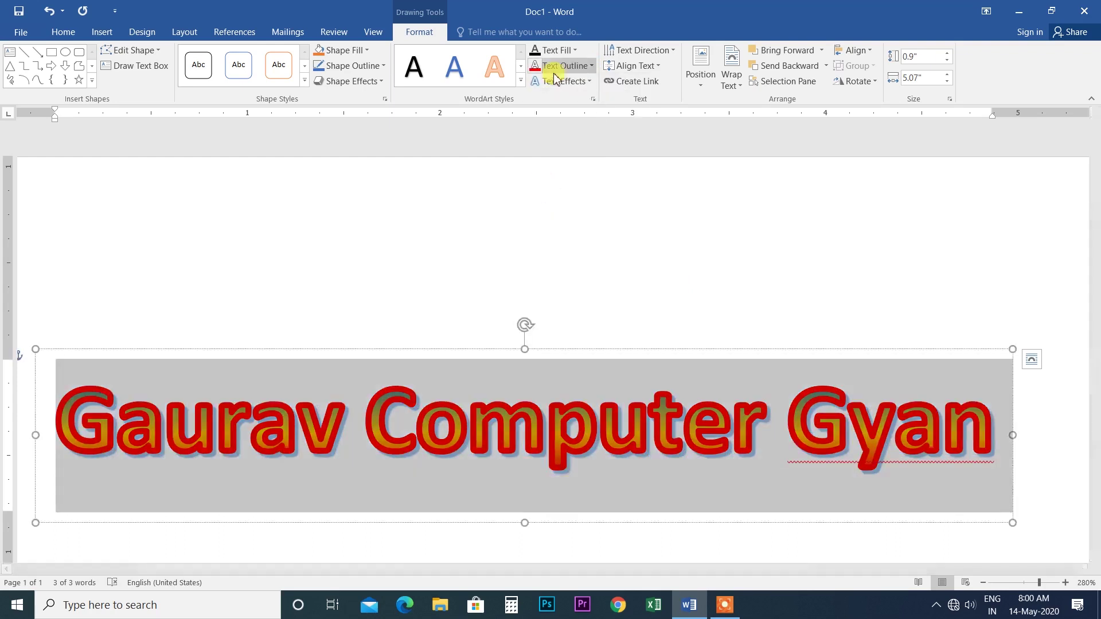
left_click(580, 70)
mouse_move(576, 239)
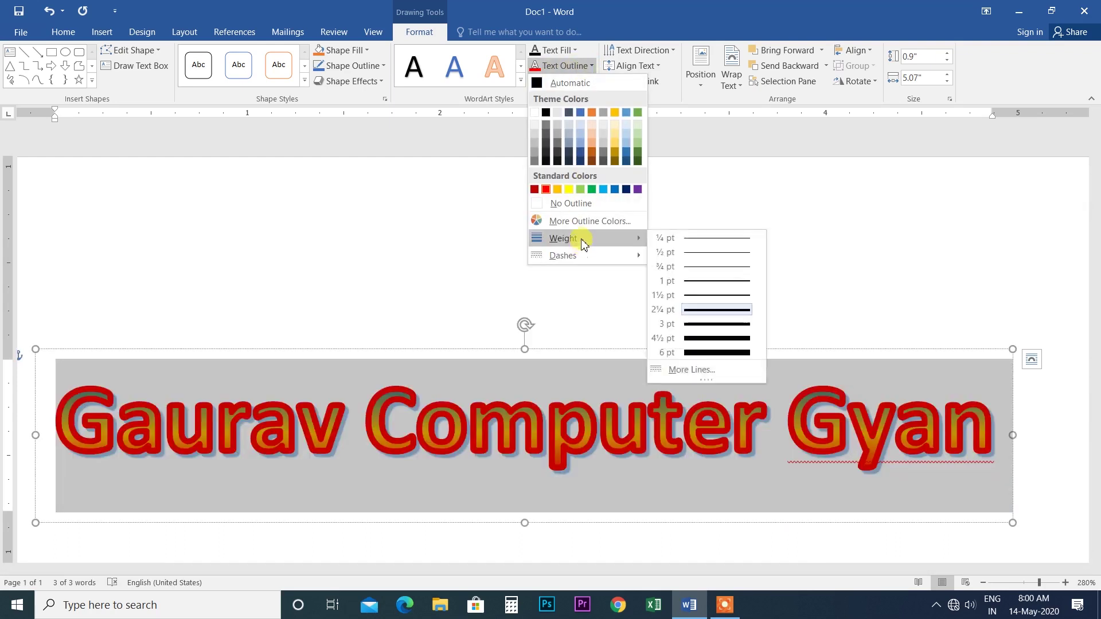
left_click(709, 281)
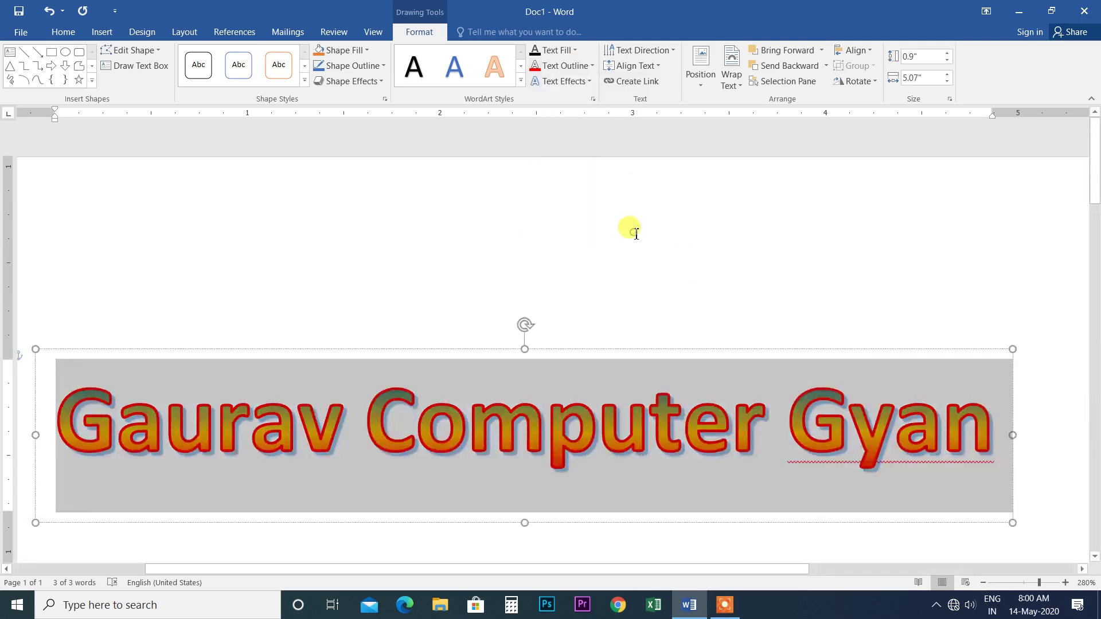
Step: Select the whole WordArt and recolour its text outline with a blue from the extended outline colours
left_click(635, 232)
left_click(488, 404)
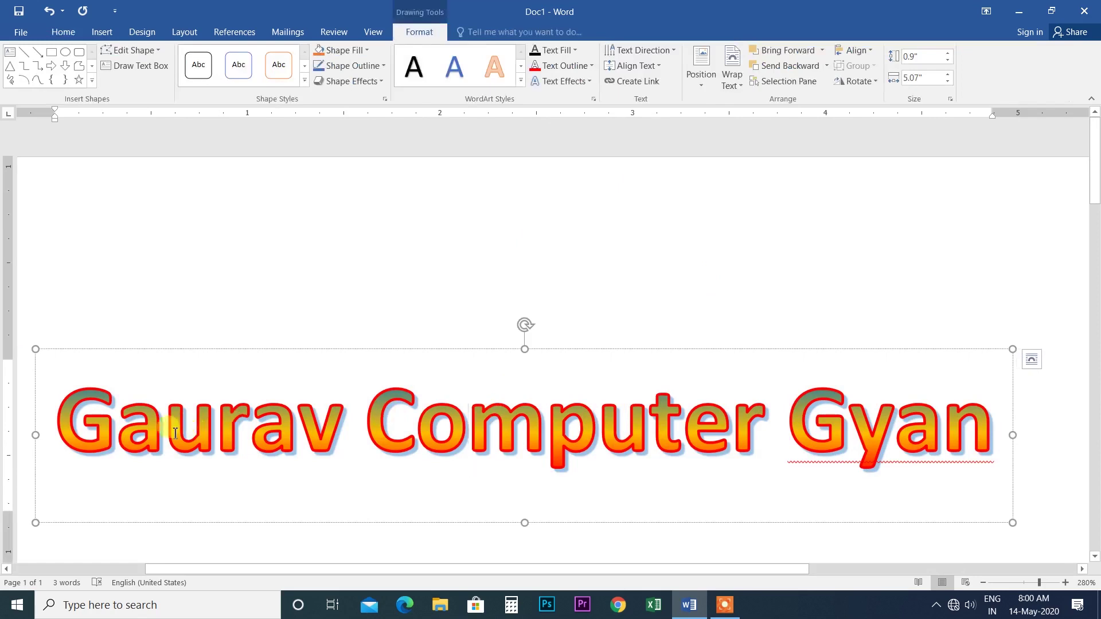
left_click_drag(49, 405, 1001, 420)
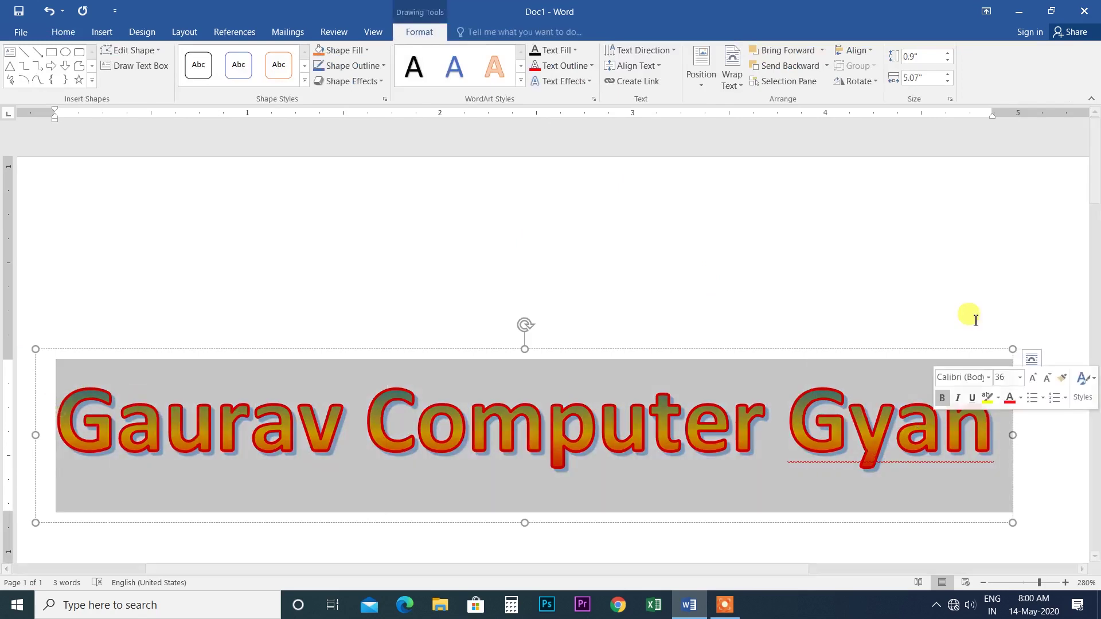
left_click(976, 320)
left_click(63, 356)
left_click(64, 352)
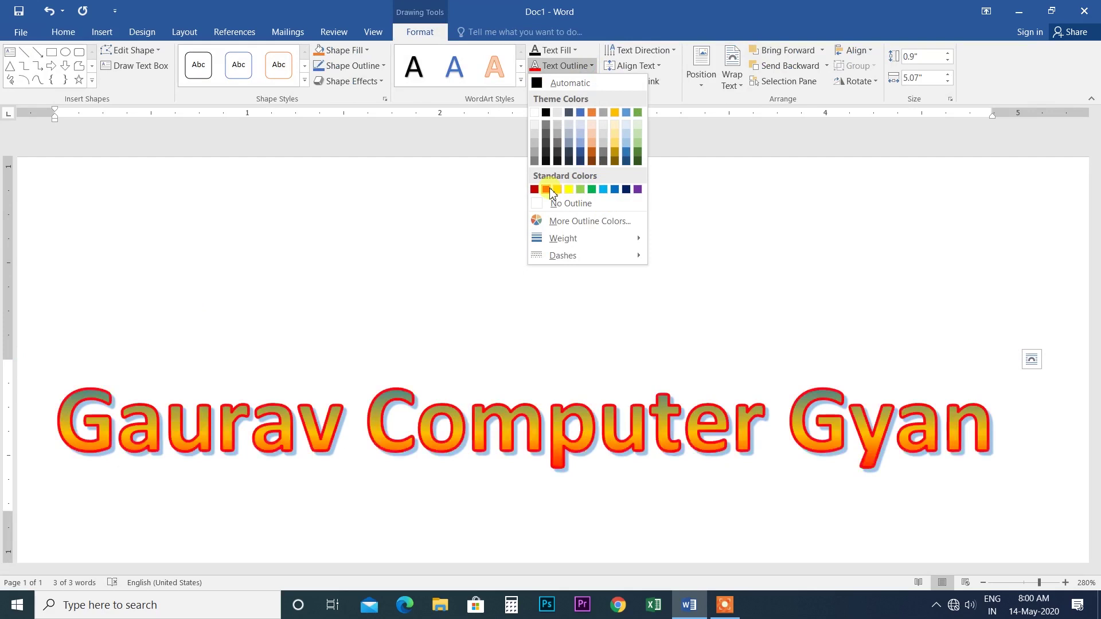
left_click(581, 221)
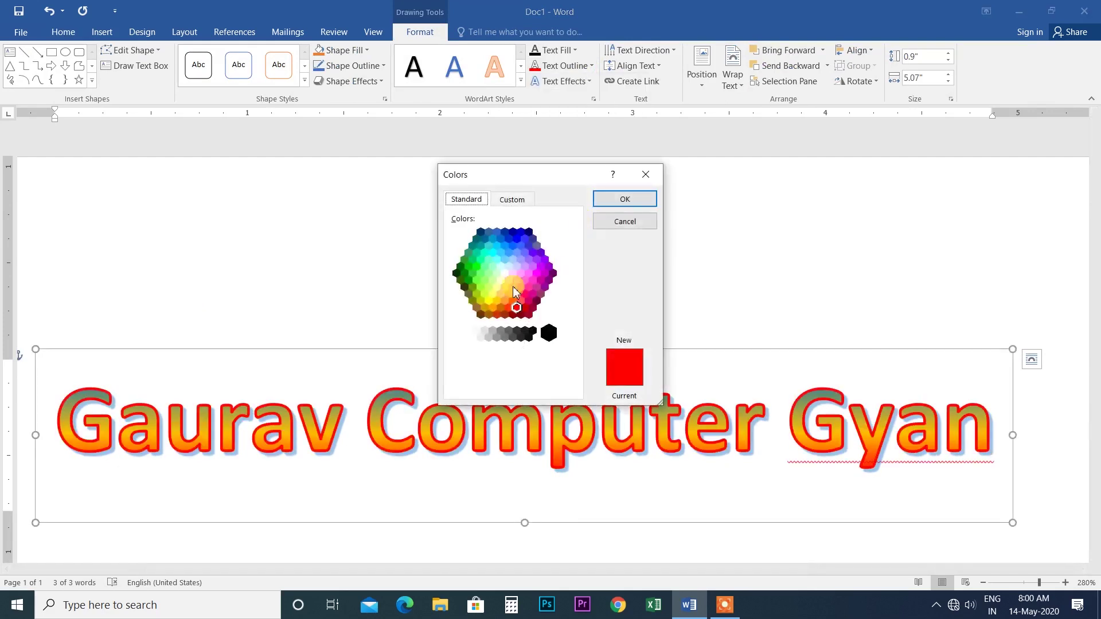
left_click(518, 238)
left_click(625, 199)
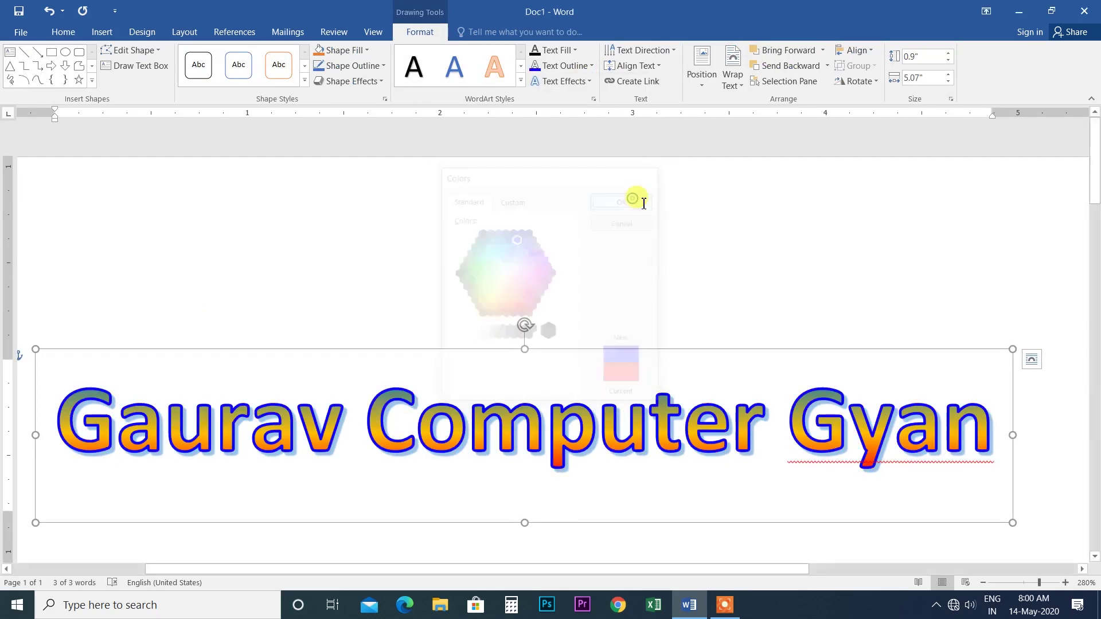
Step: Give the blue text outline the Square Dot dash style
left_click(571, 66)
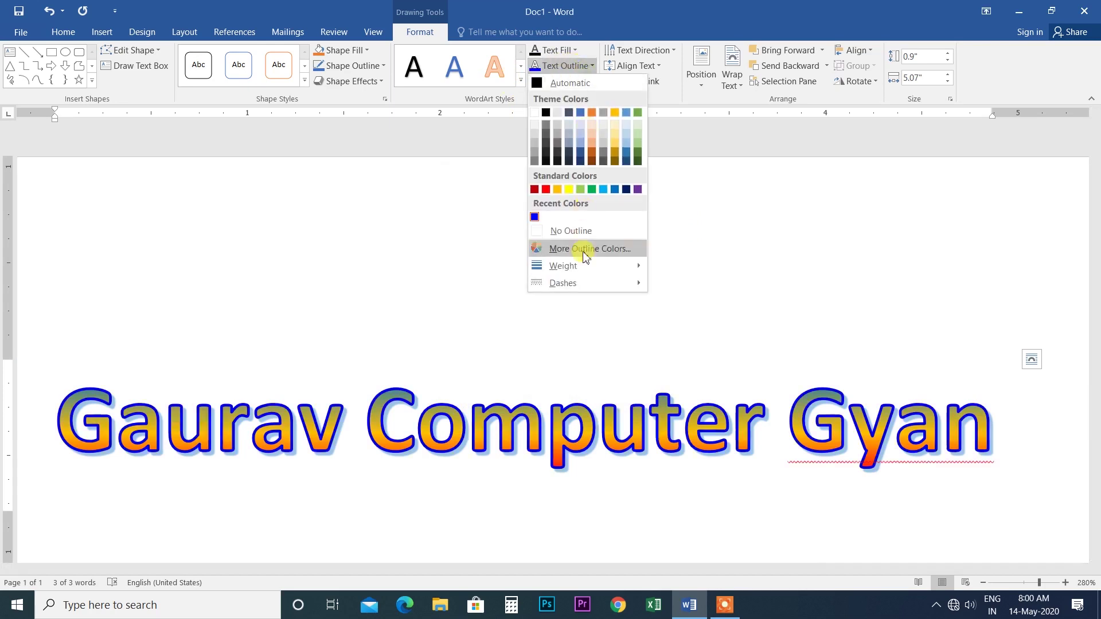
mouse_move(581, 265)
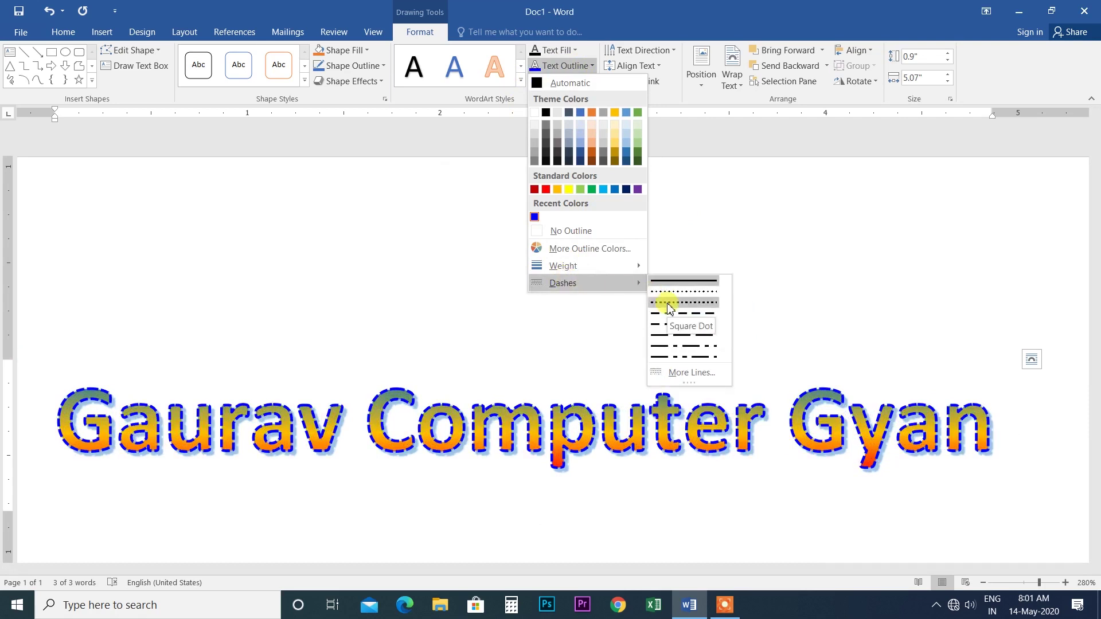
left_click(668, 308)
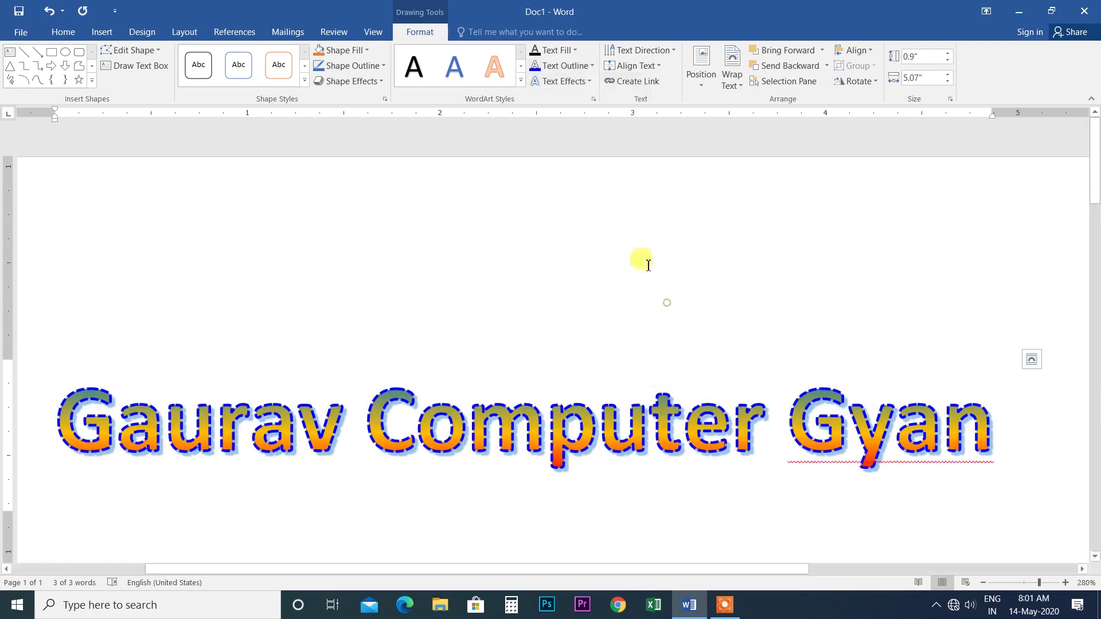
Step: Apply the second perspective shadow in the last row to the WordArt text
left_click(588, 86)
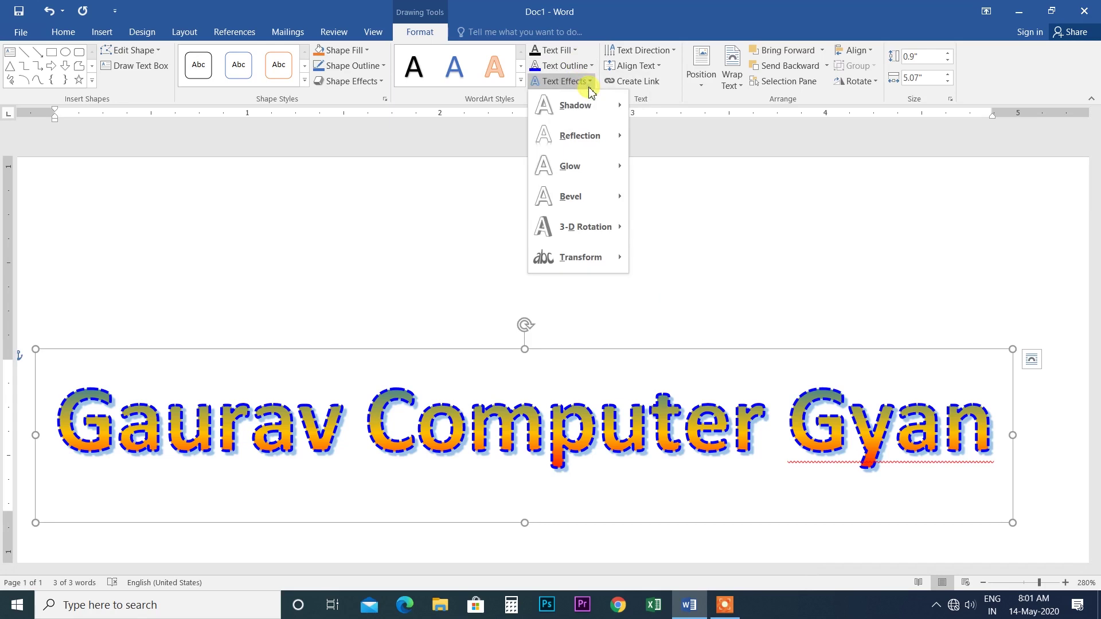
mouse_move(588, 112)
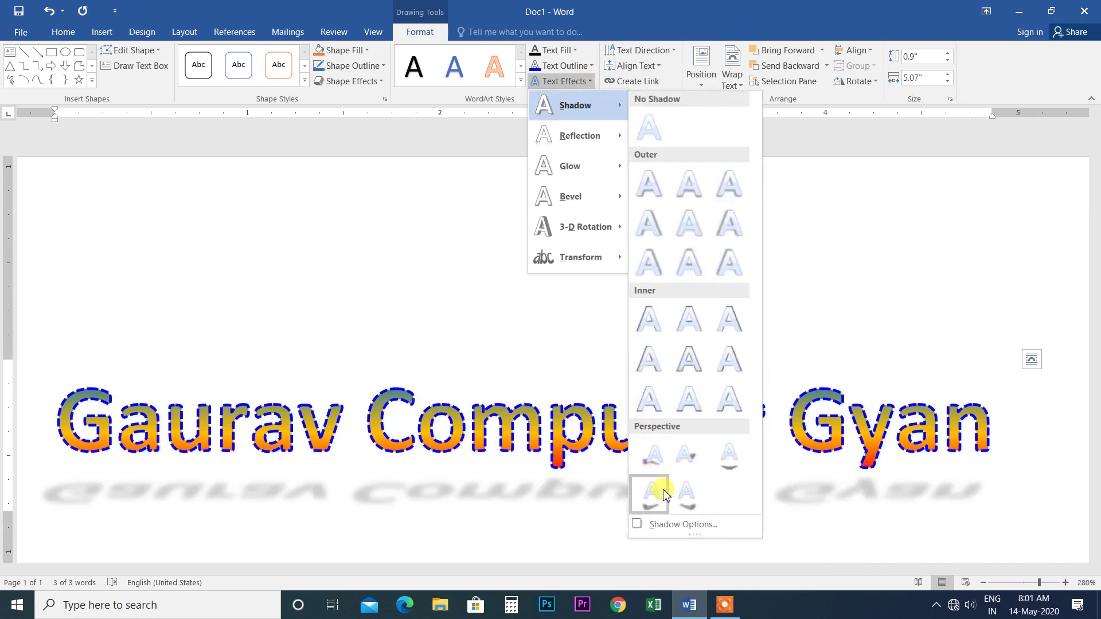
left_click(686, 493)
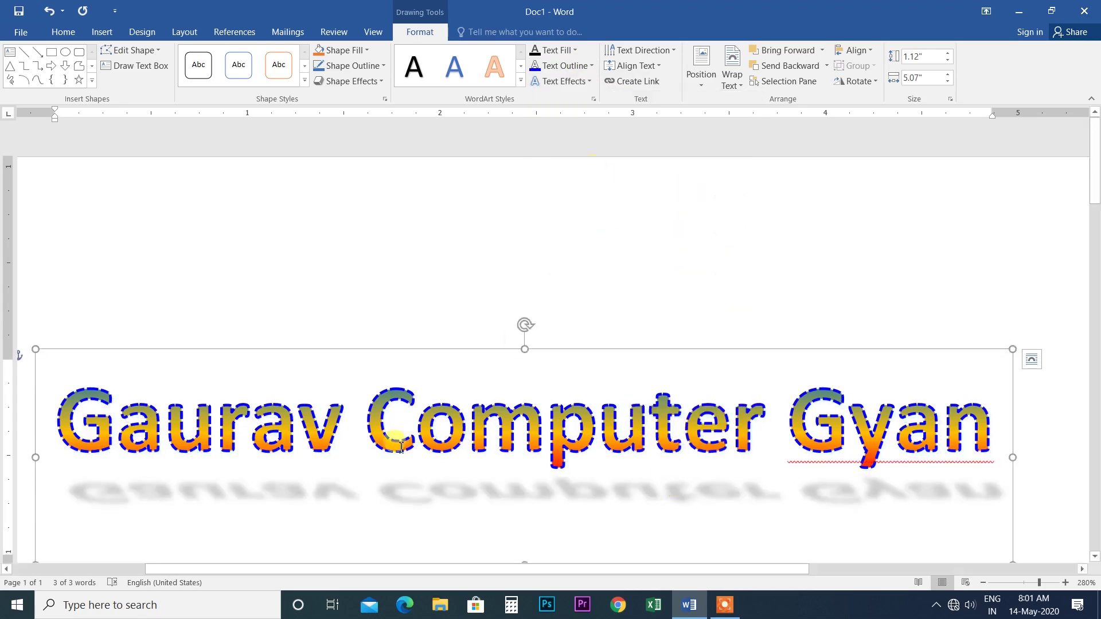
Step: Open the detailed text shadow settings and colour the shadow standard red
left_click(590, 81)
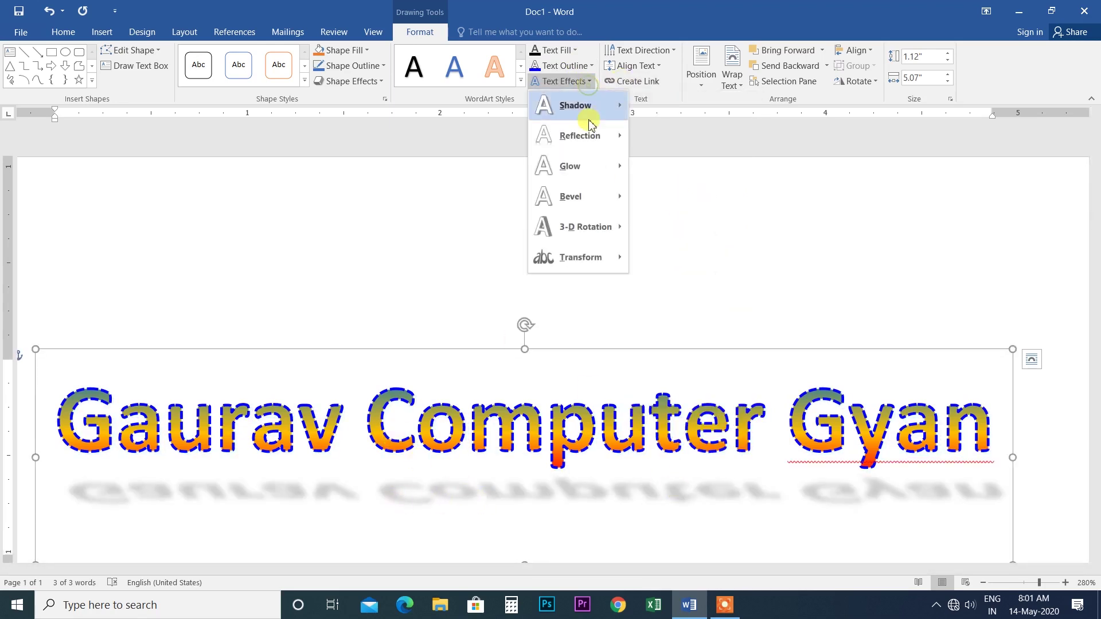
mouse_move(591, 108)
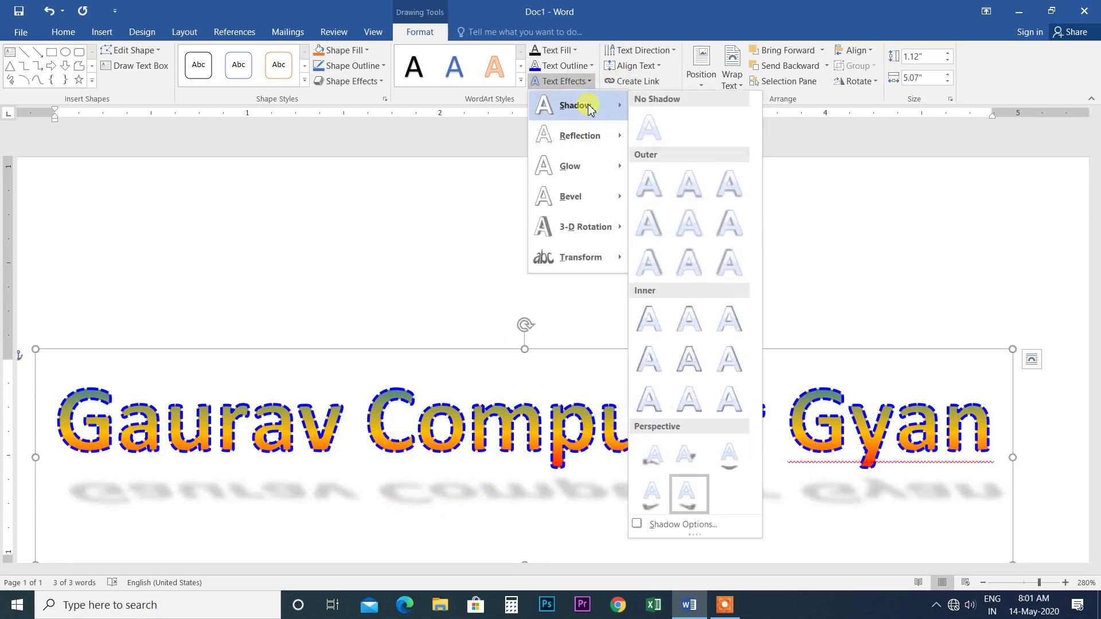
left_click(705, 529)
left_click(1071, 230)
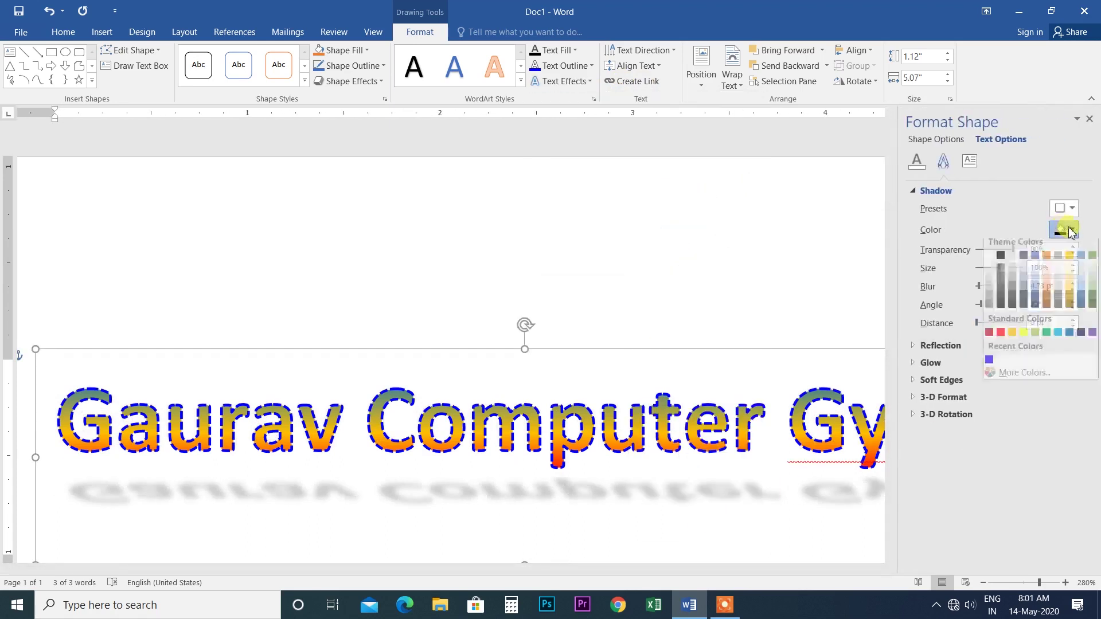
left_click(1002, 339)
Step: Adjust the text shadow to 23% transparency, 59% size, 2 pt blur, 33° angle and 78 pt distance, and close the formatting pane
left_click_drag(1014, 251, 994, 300)
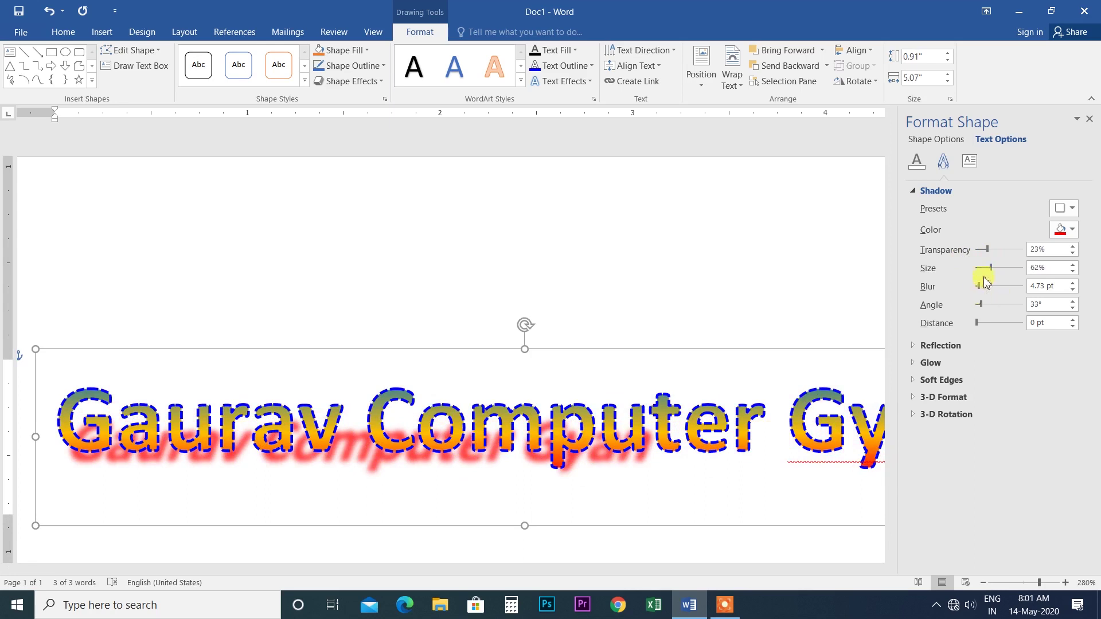
left_click_drag(991, 274, 974, 275)
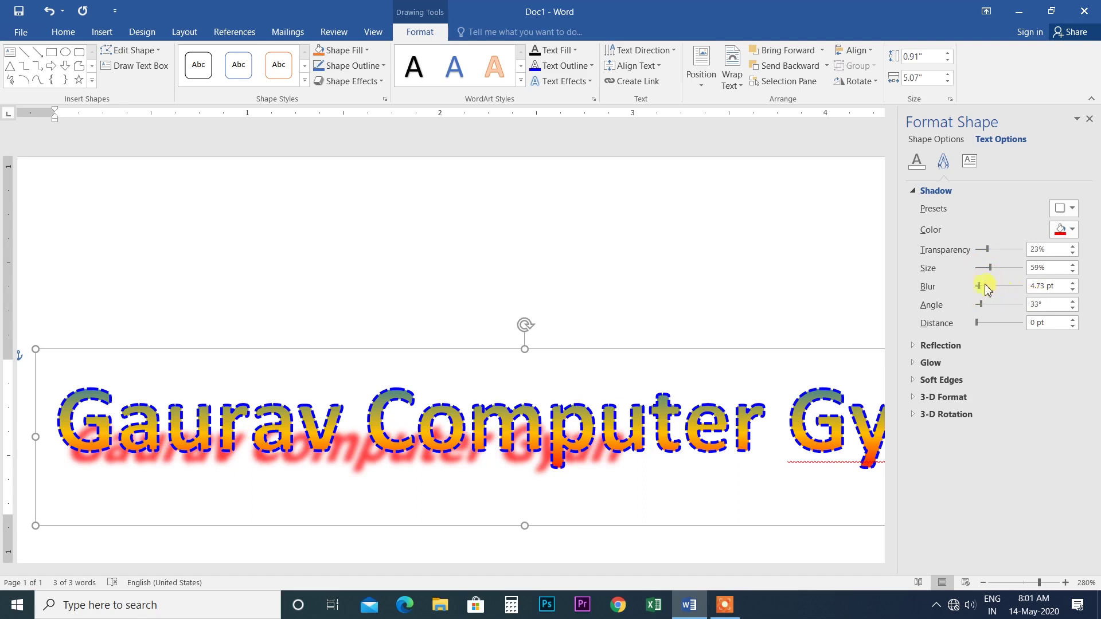
left_click_drag(981, 286, 977, 287)
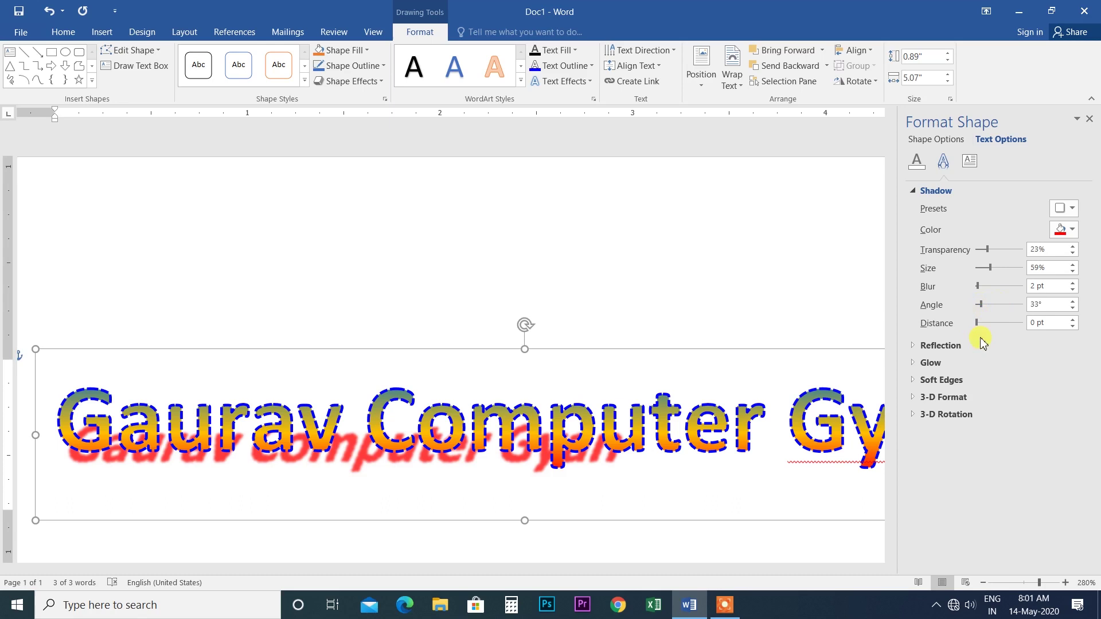
left_click_drag(979, 326, 996, 328)
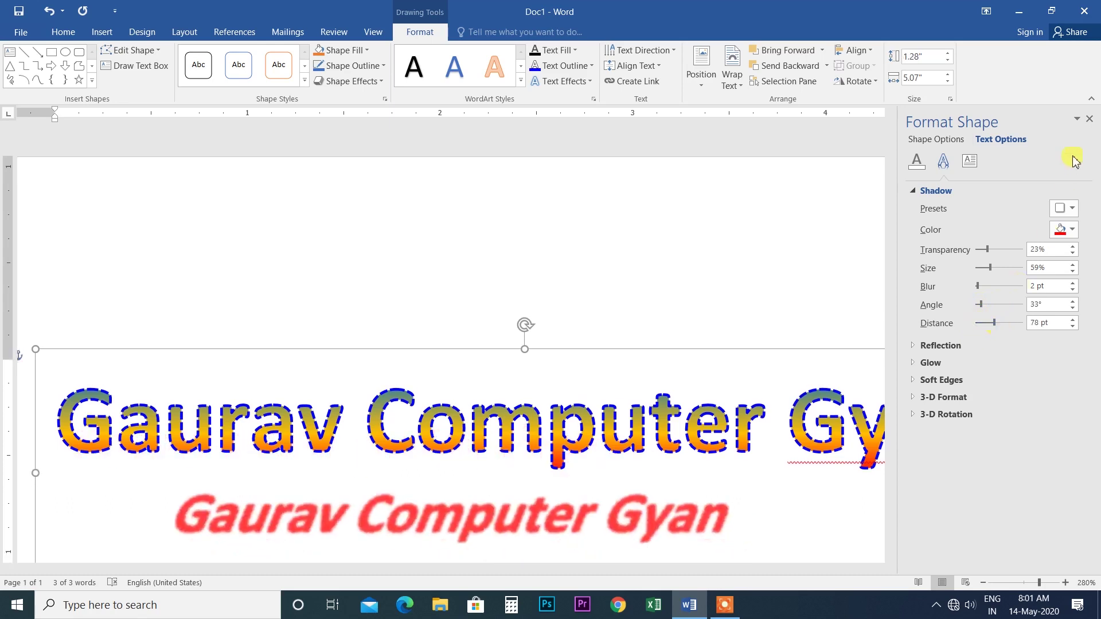
left_click(1091, 120)
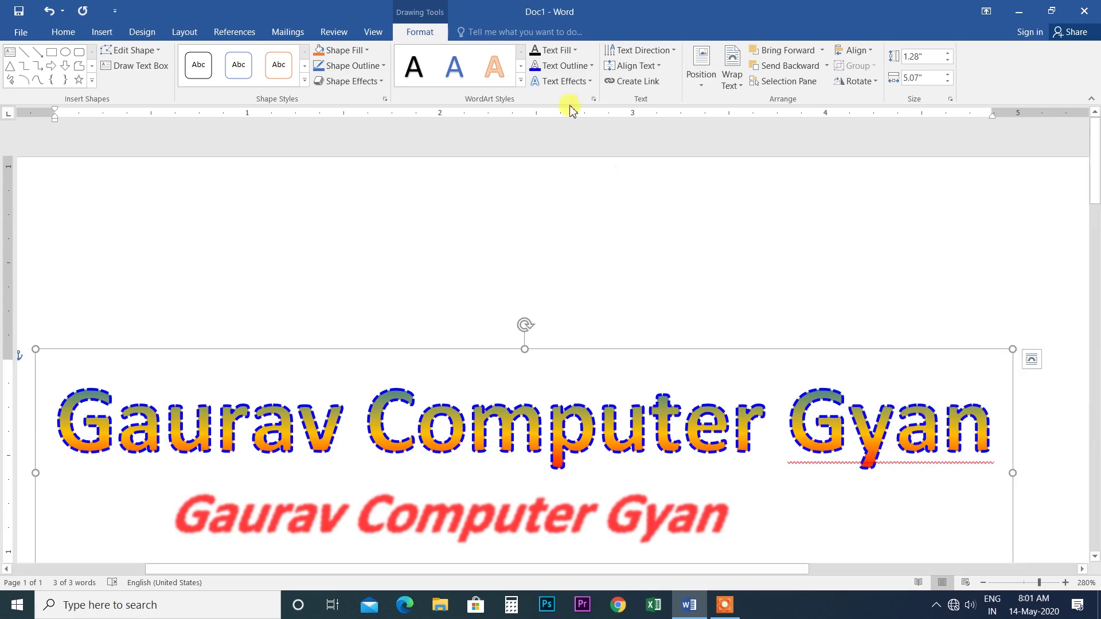
Step: Remove the shadow from the WordArt text
left_click(589, 81)
mouse_move(587, 105)
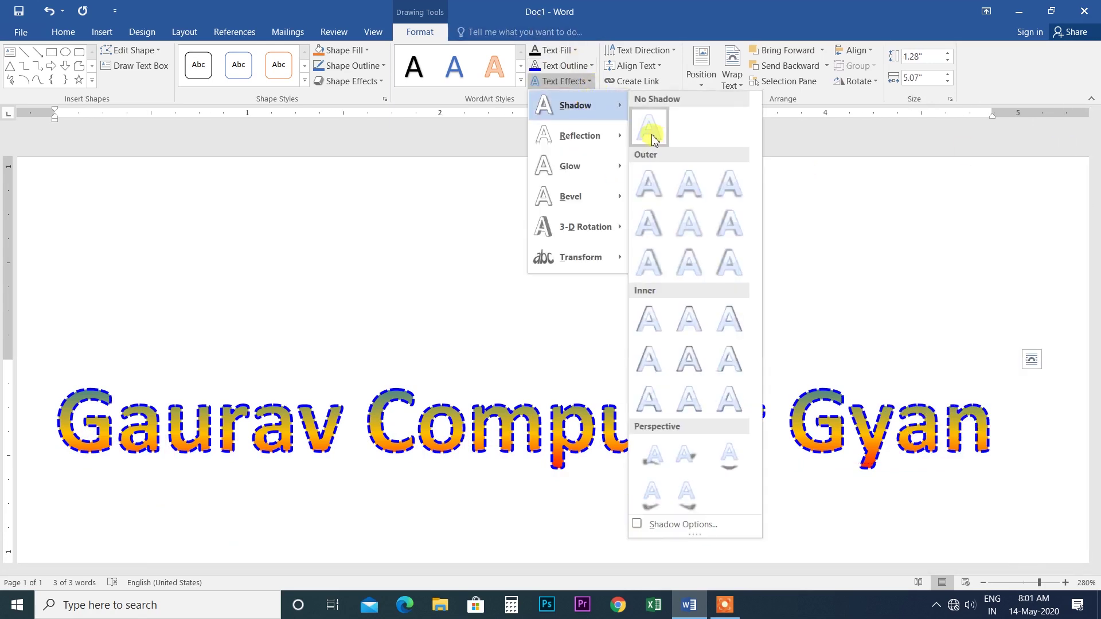
left_click(647, 131)
Step: Apply the second reflection variation in the third row to the WordArt text
left_click(580, 81)
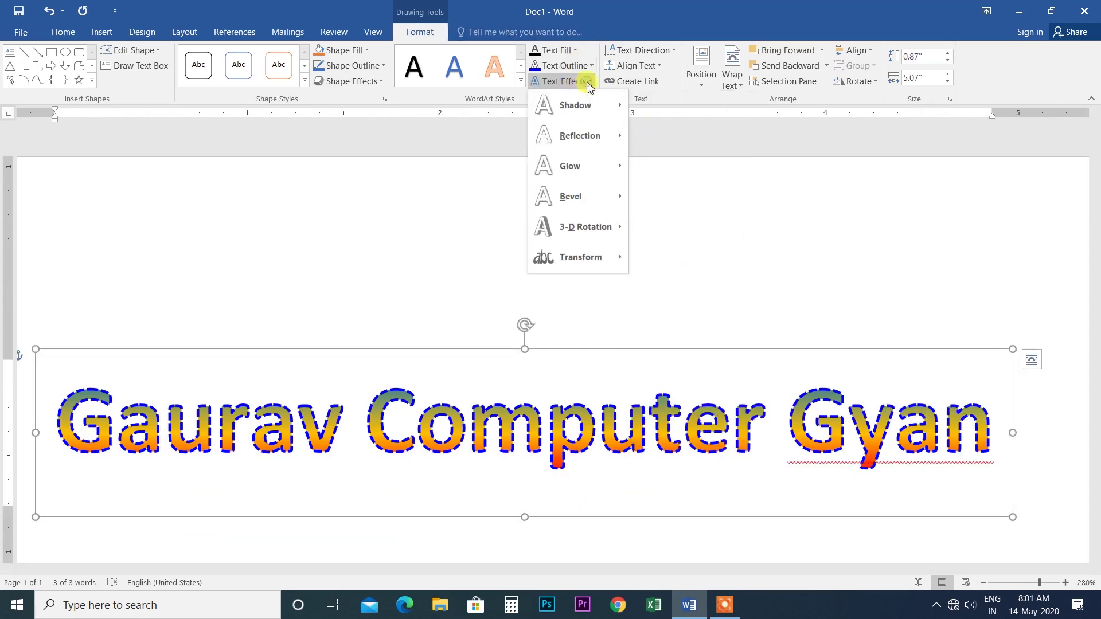
mouse_move(593, 147)
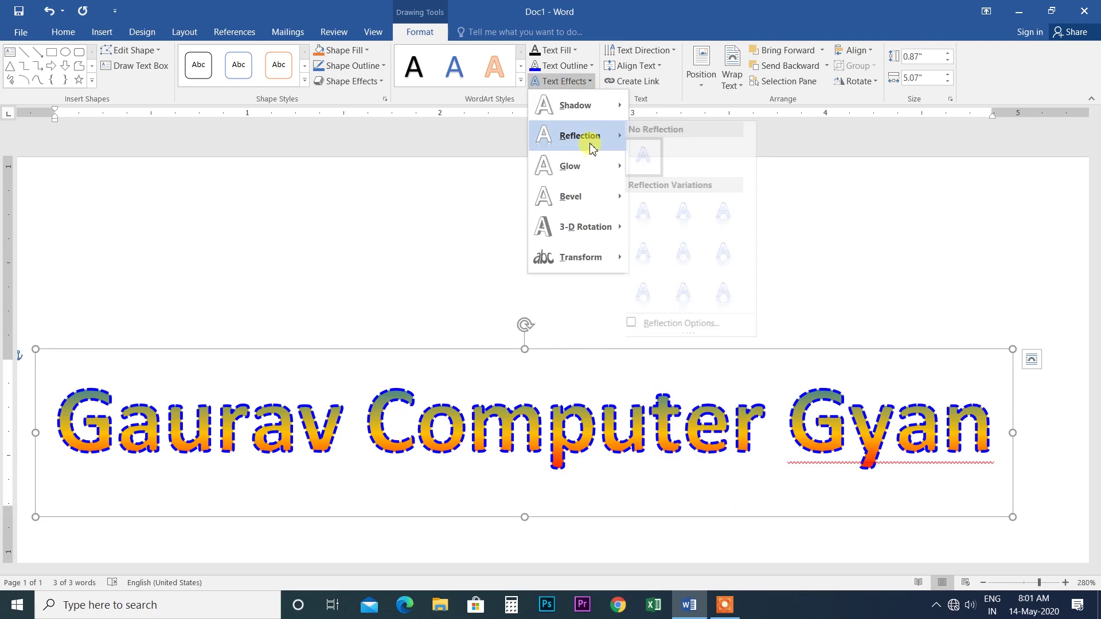
left_click(692, 295)
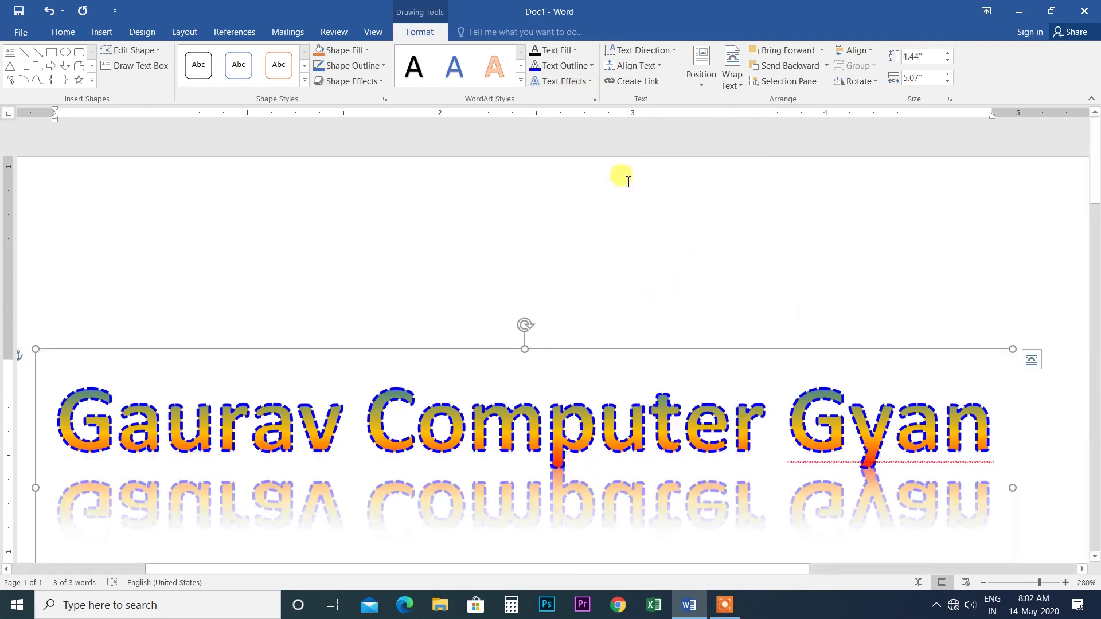
scroll(720, 274, "down", 1)
scroll(720, 275, "down", 1)
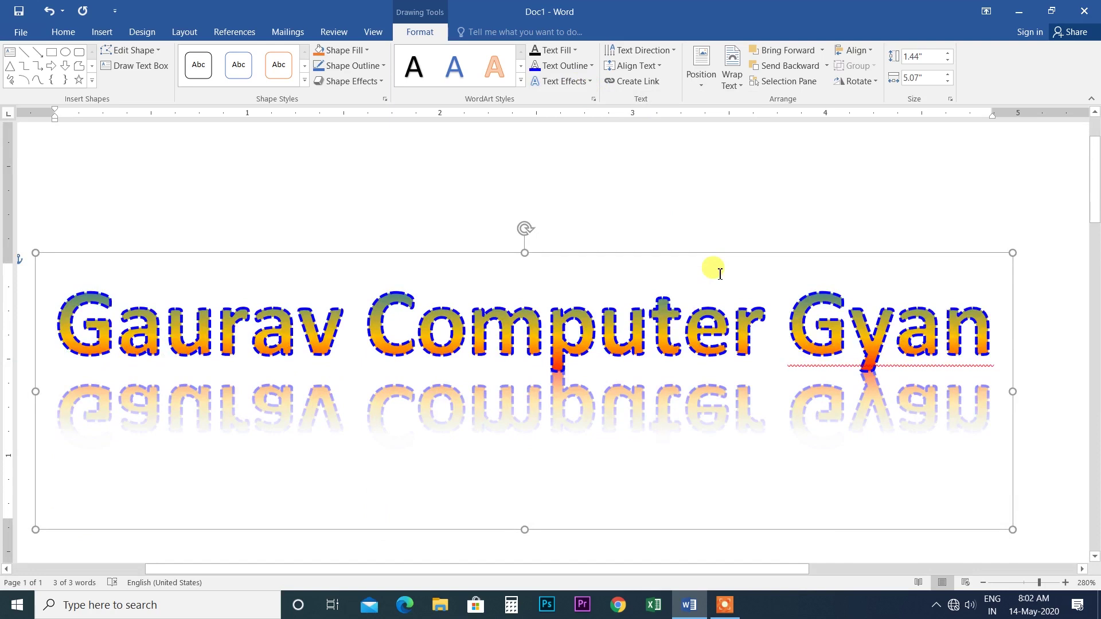
Step: Colour the text shadow standard red in the detailed effect settings, with 12% transparency and 41% size, and close the formatting pane
left_click(590, 82)
mouse_move(590, 134)
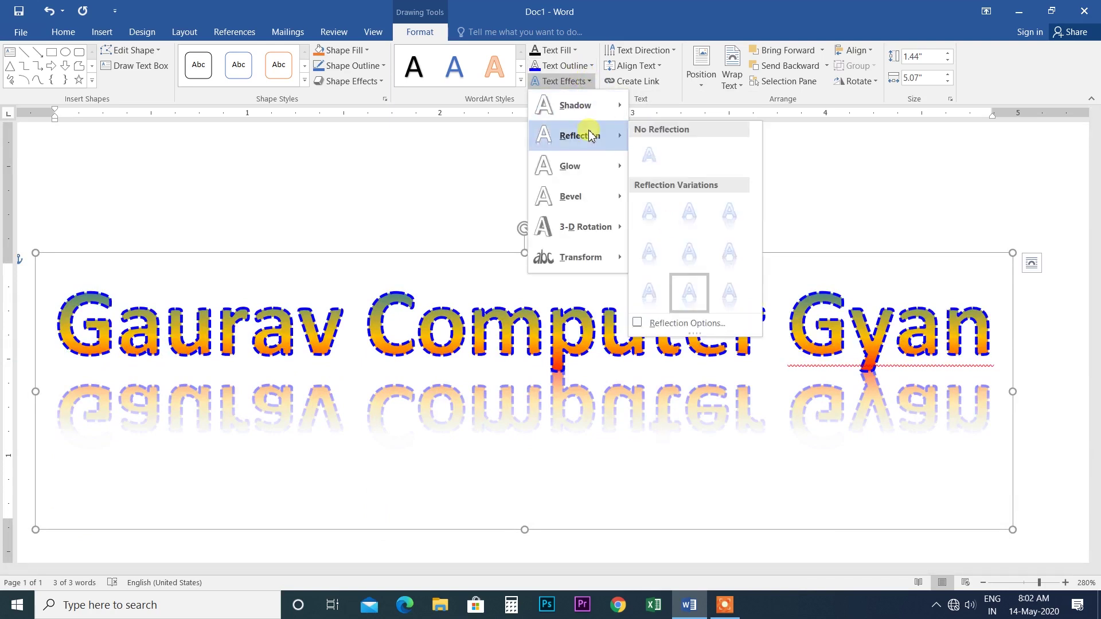
left_click(689, 324)
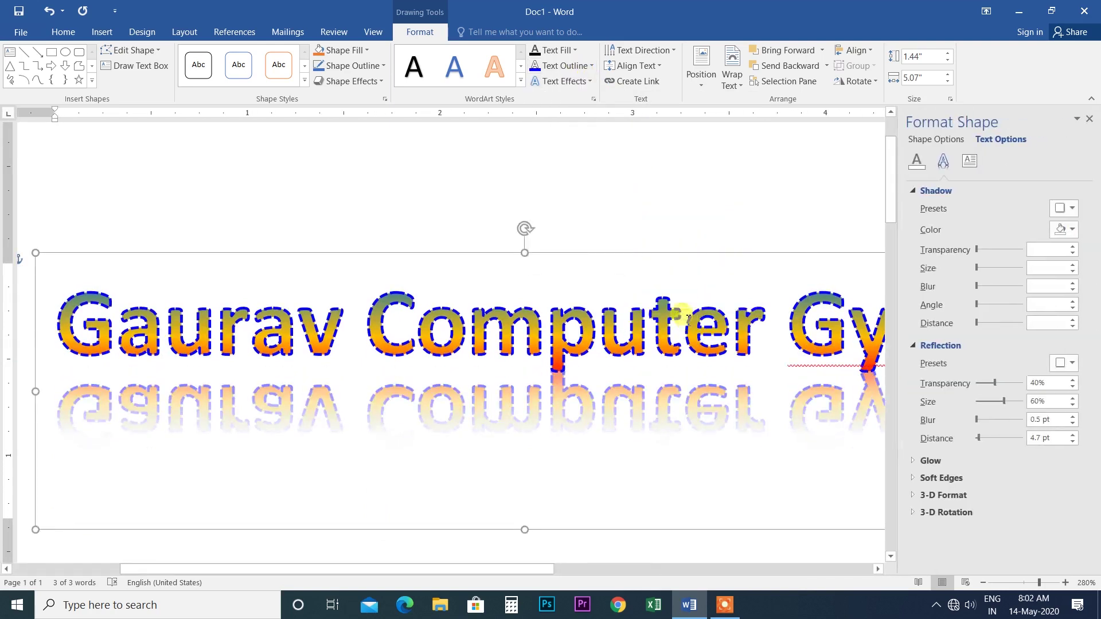
left_click(1070, 231)
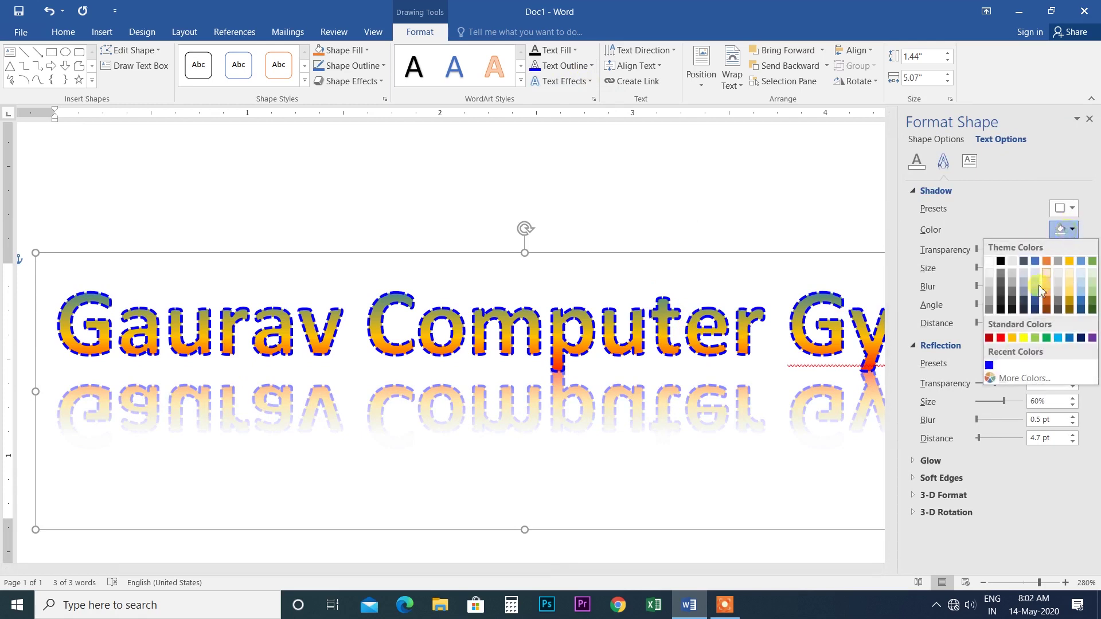
left_click(1005, 339)
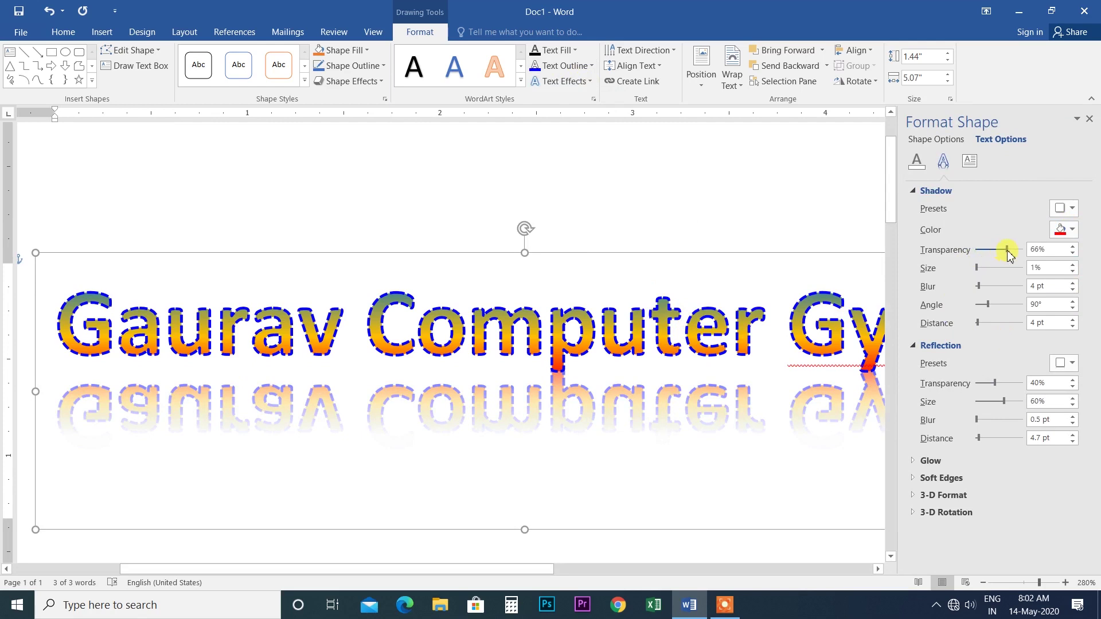
mouse_move(979, 268)
left_mouse_down()
mouse_move(1015, 268)
mouse_move(987, 272)
left_mouse_up()
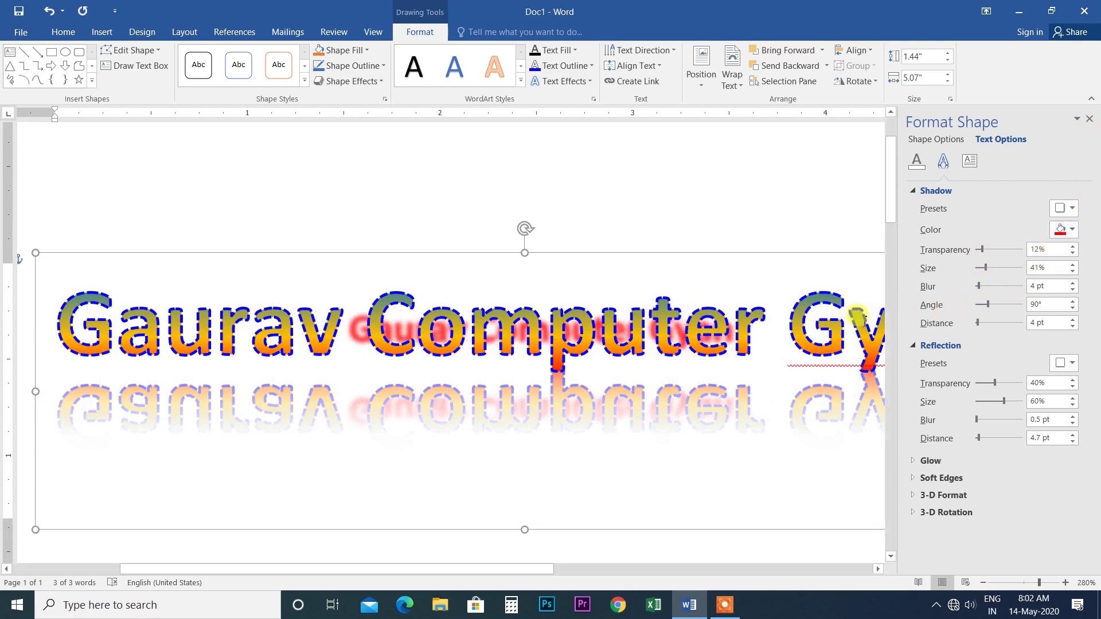
left_click(1090, 120)
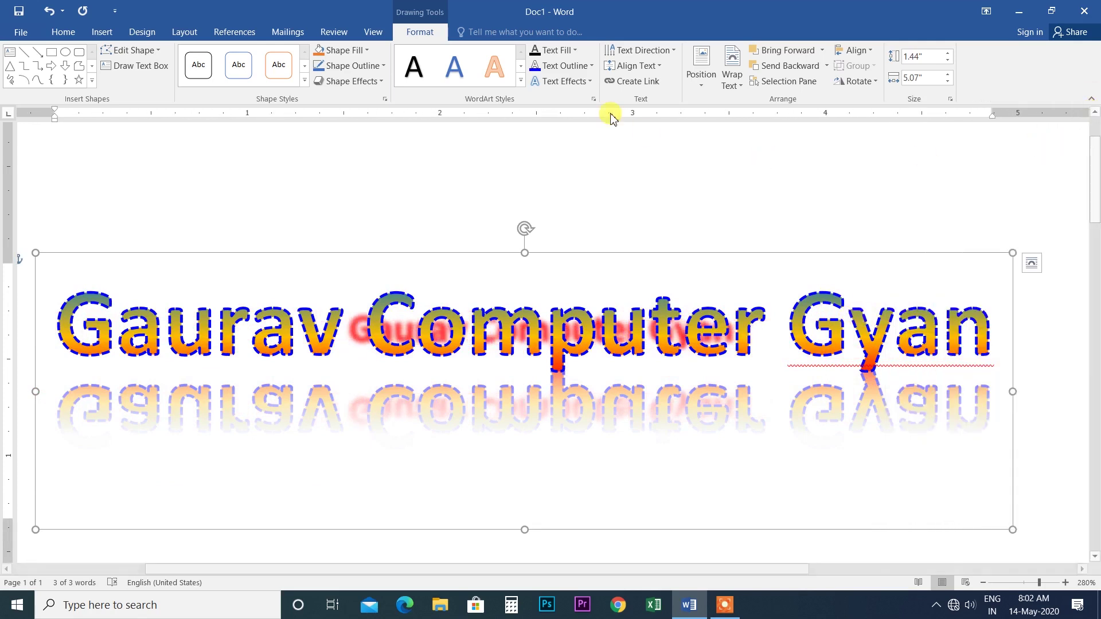
Step: Remove the reflection and the shadow from the WordArt text
left_click(586, 81)
mouse_move(580, 136)
left_click(634, 151)
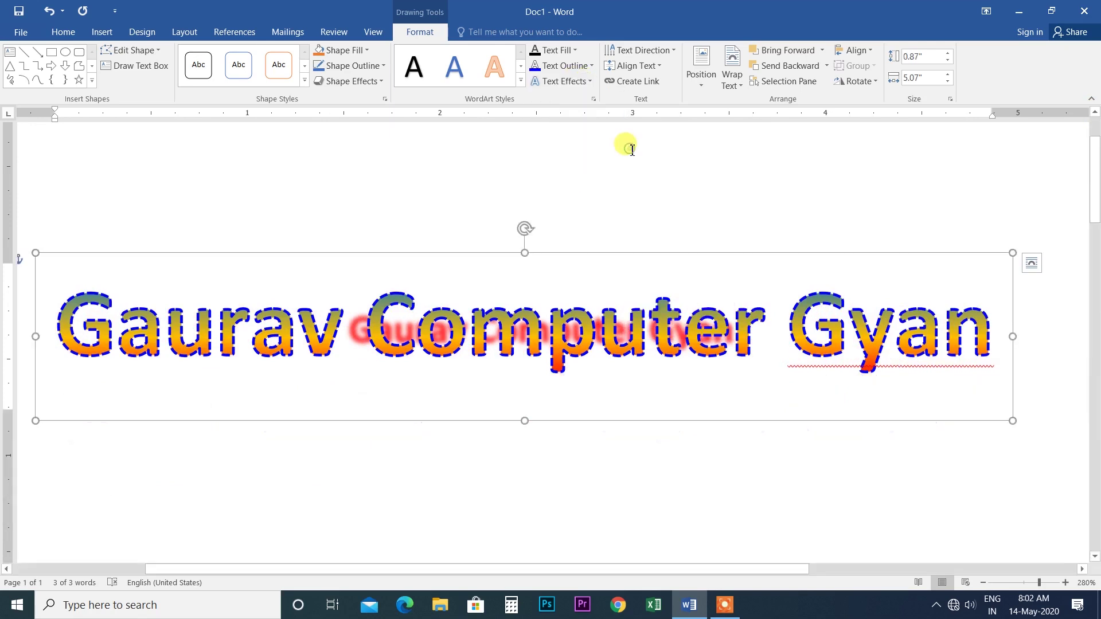
left_click(583, 81)
mouse_move(591, 108)
left_click(659, 120)
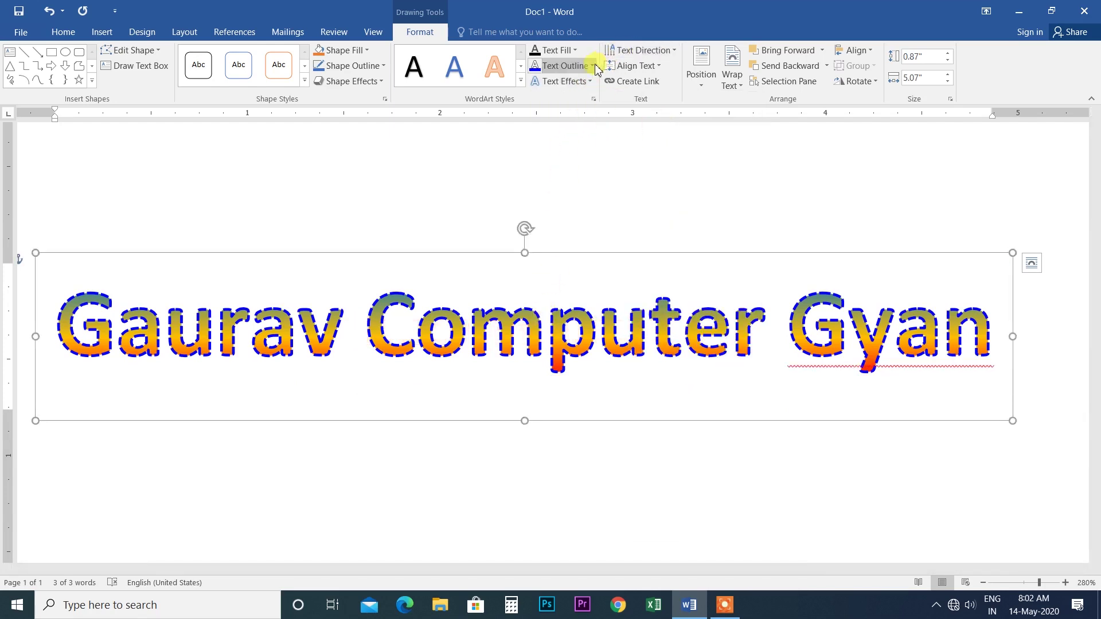
left_click(574, 65)
key("Escape")
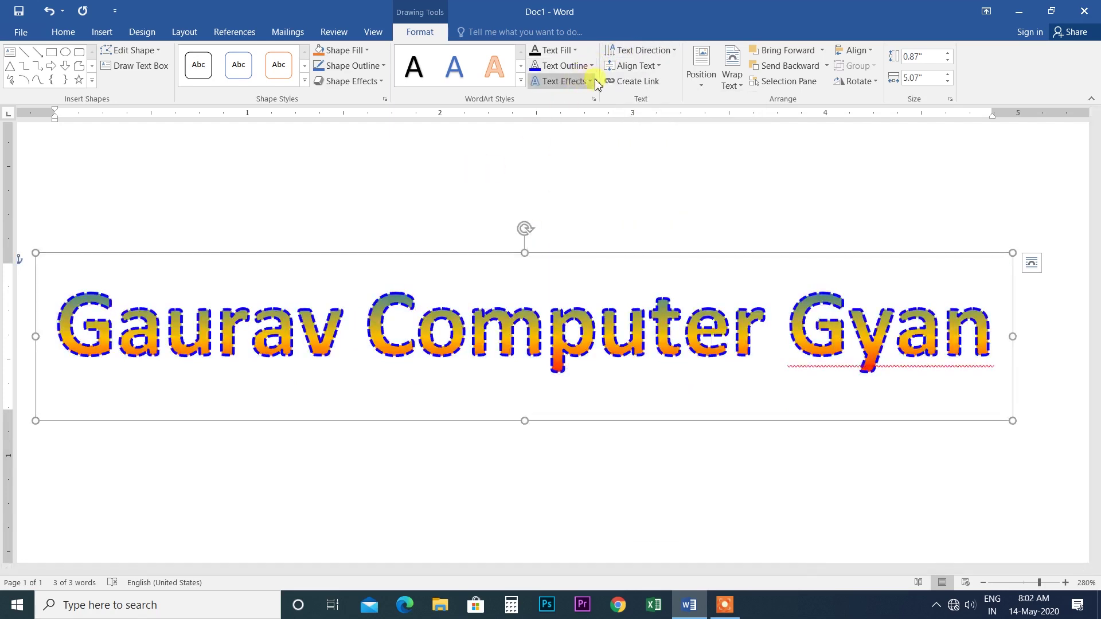
Step: Apply the orange 18 pt glow variation, second in the fourth row, to the WordArt text
left_click(565, 81)
mouse_move(591, 166)
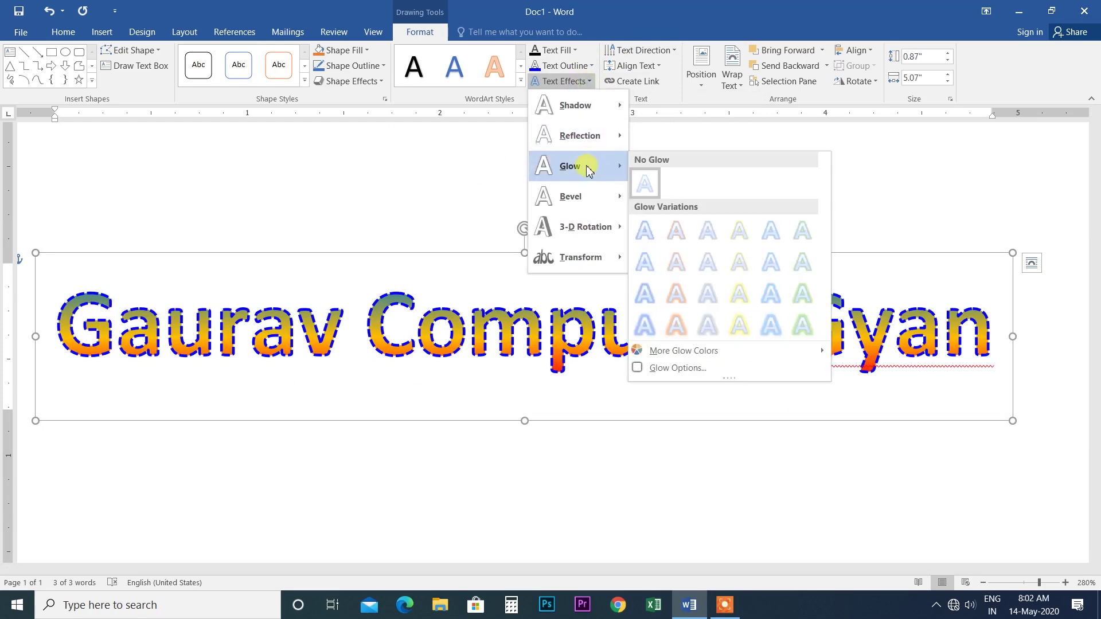
left_click(676, 315)
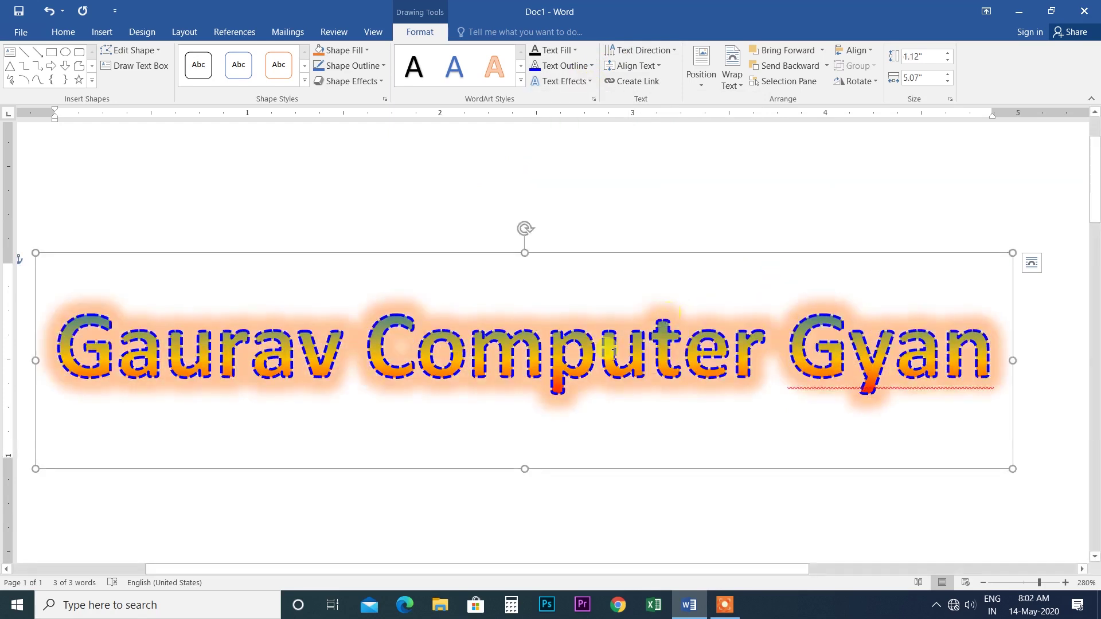
Step: Set the text shadow to 8% transparency, 51% size and 20 pt blur in the detailed effect settings, and close the formatting pane
left_click(588, 81)
mouse_move(589, 168)
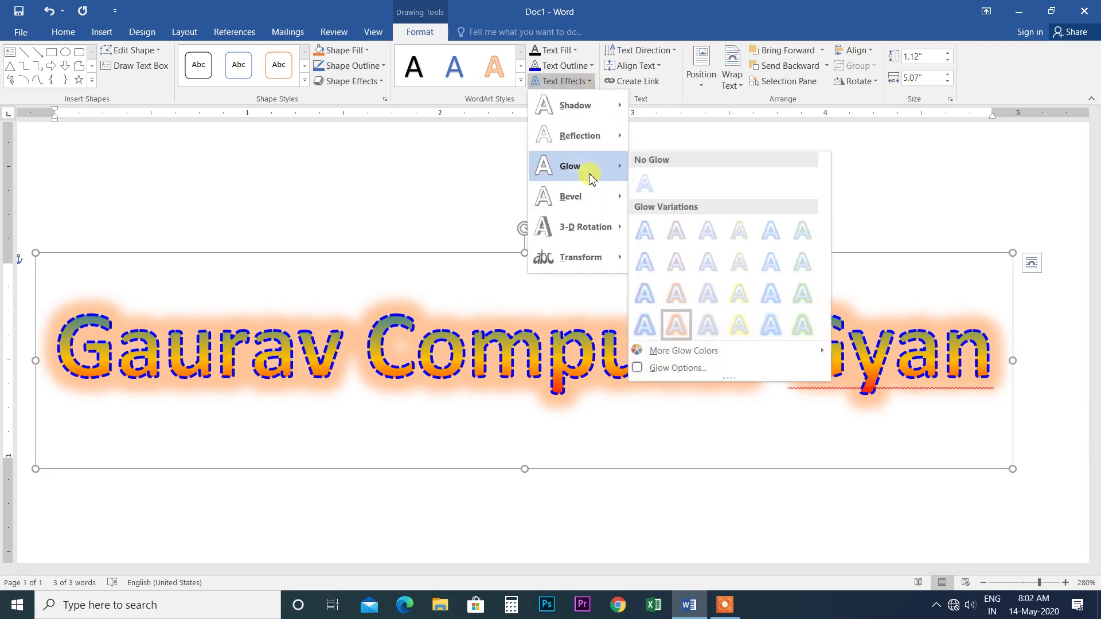
left_click(682, 369)
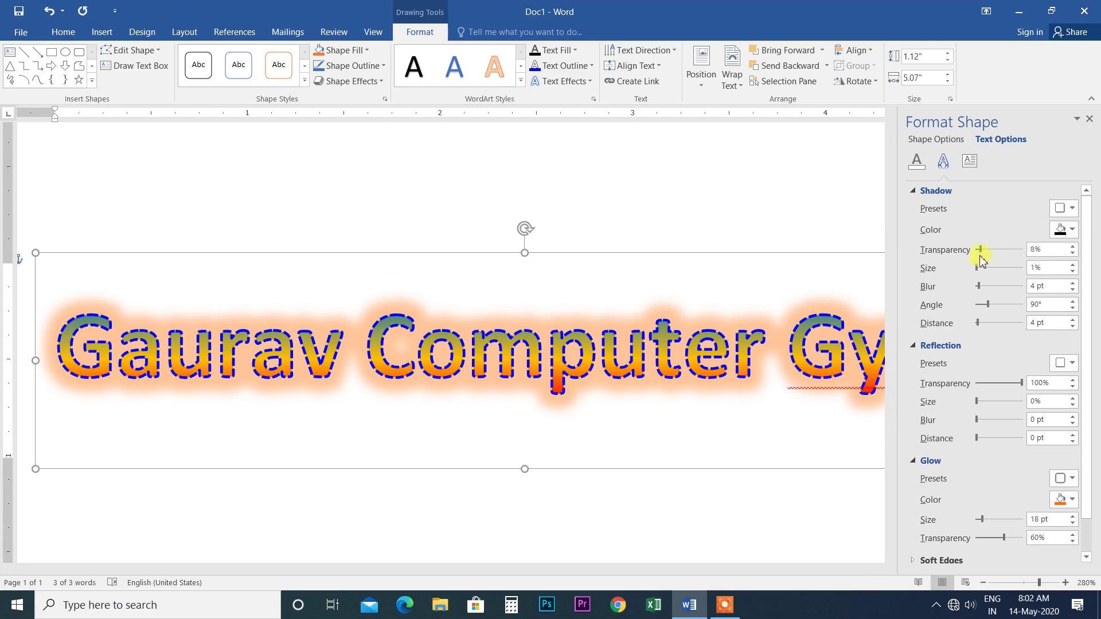
mouse_move(978, 269)
left_mouse_down()
mouse_move(1004, 273)
mouse_move(983, 270)
mouse_move(986, 288)
left_mouse_up()
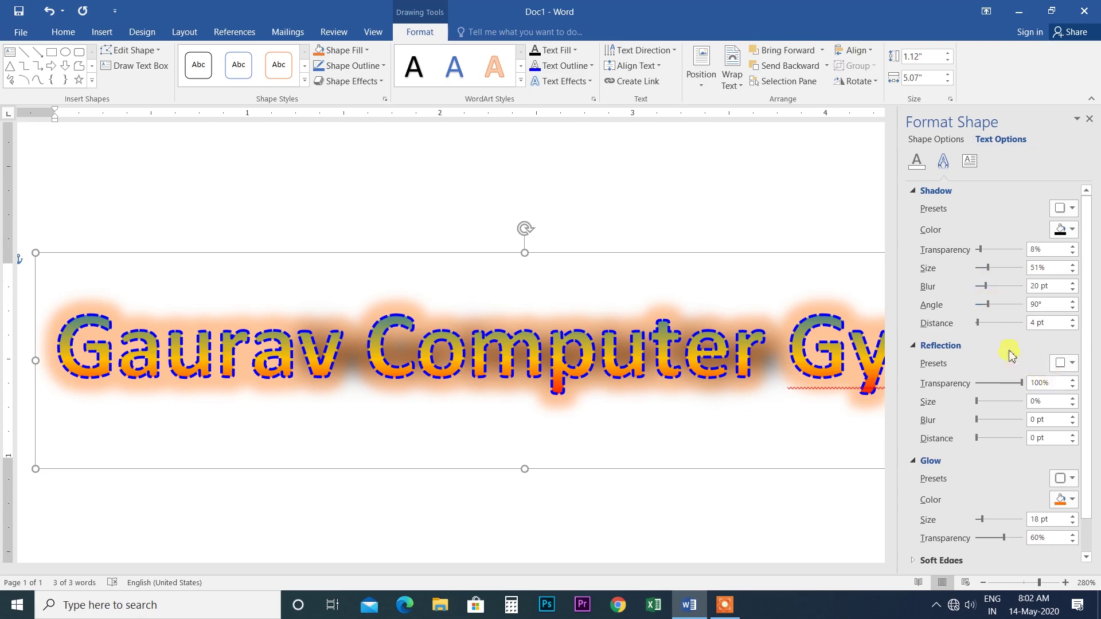
left_click(1090, 121)
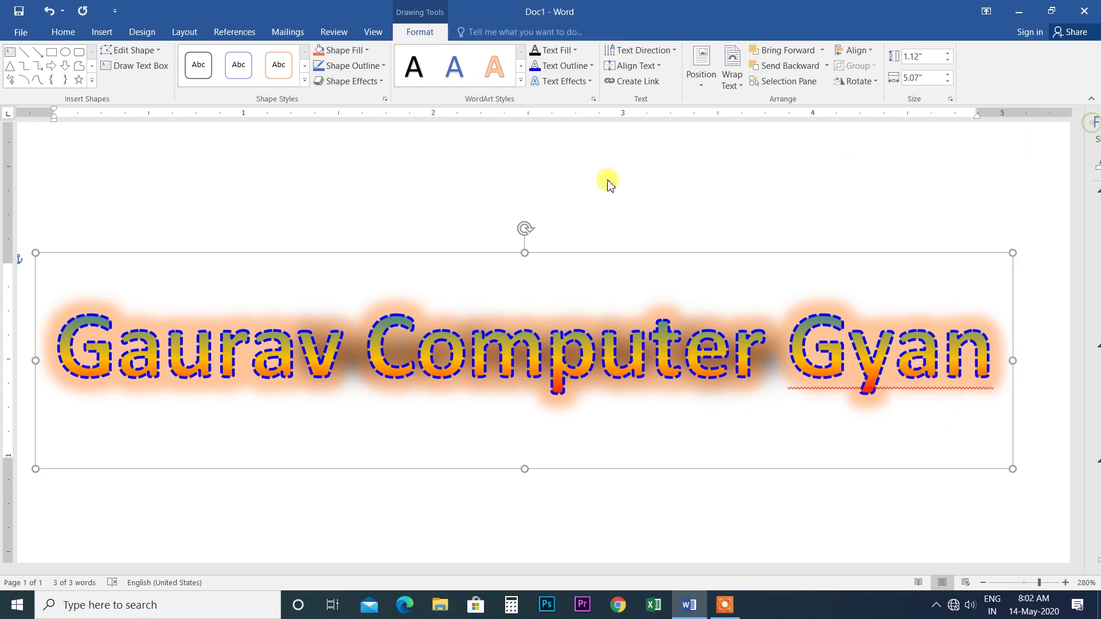
Step: Clear the glow, reflection and shadow effects from the WordArt text
left_click(563, 80)
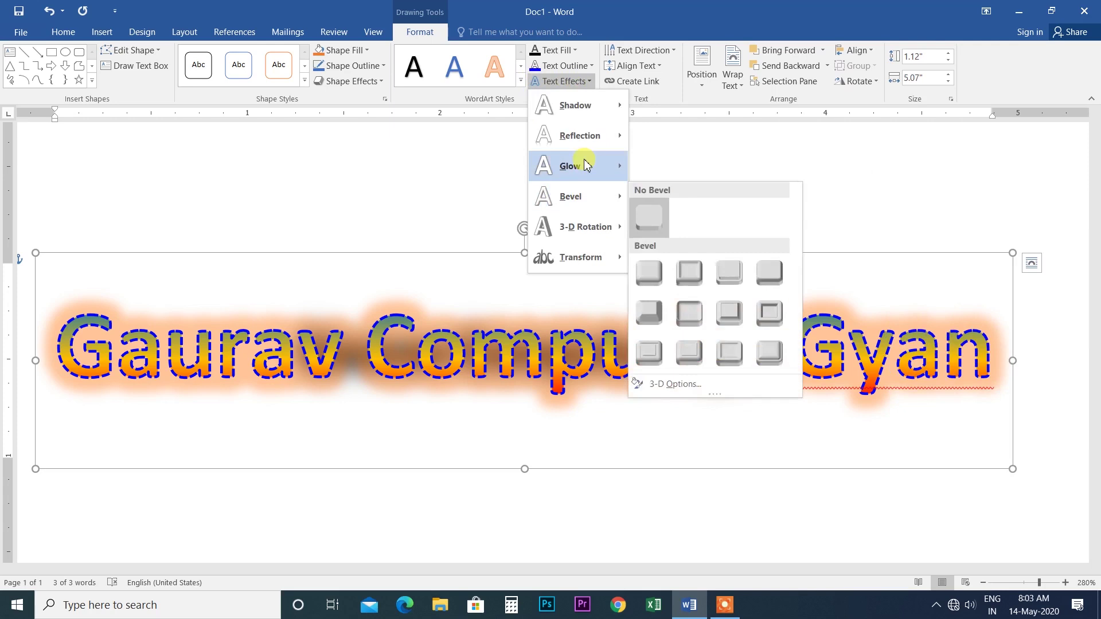
mouse_move(579, 166)
left_click(663, 187)
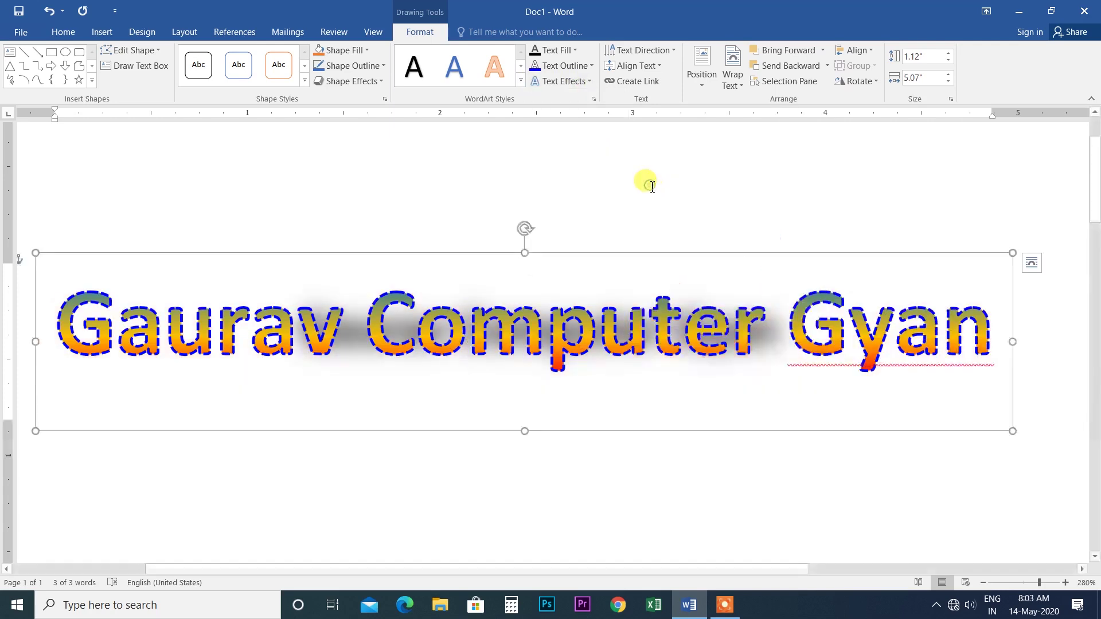
left_click(579, 86)
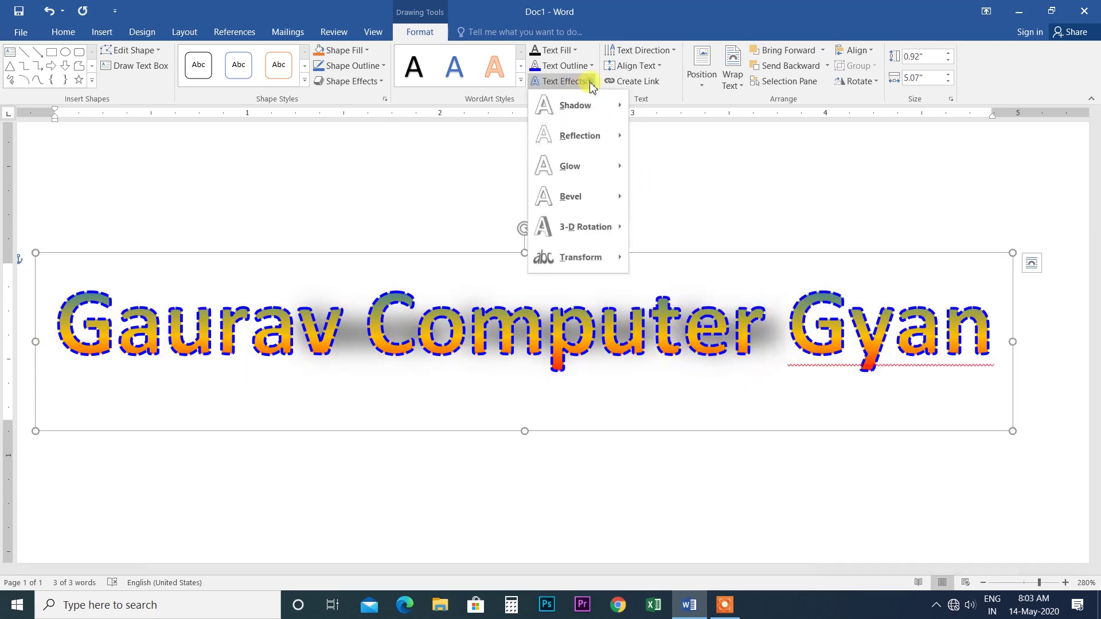
mouse_move(598, 141)
left_click(649, 156)
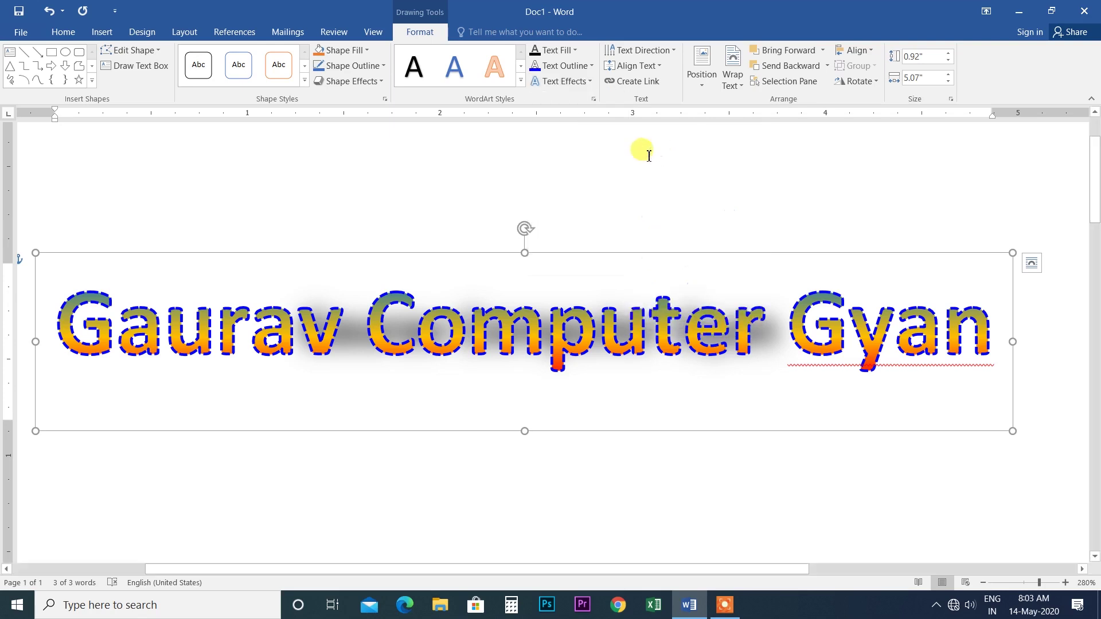
left_click(559, 81)
mouse_move(577, 103)
left_click(651, 128)
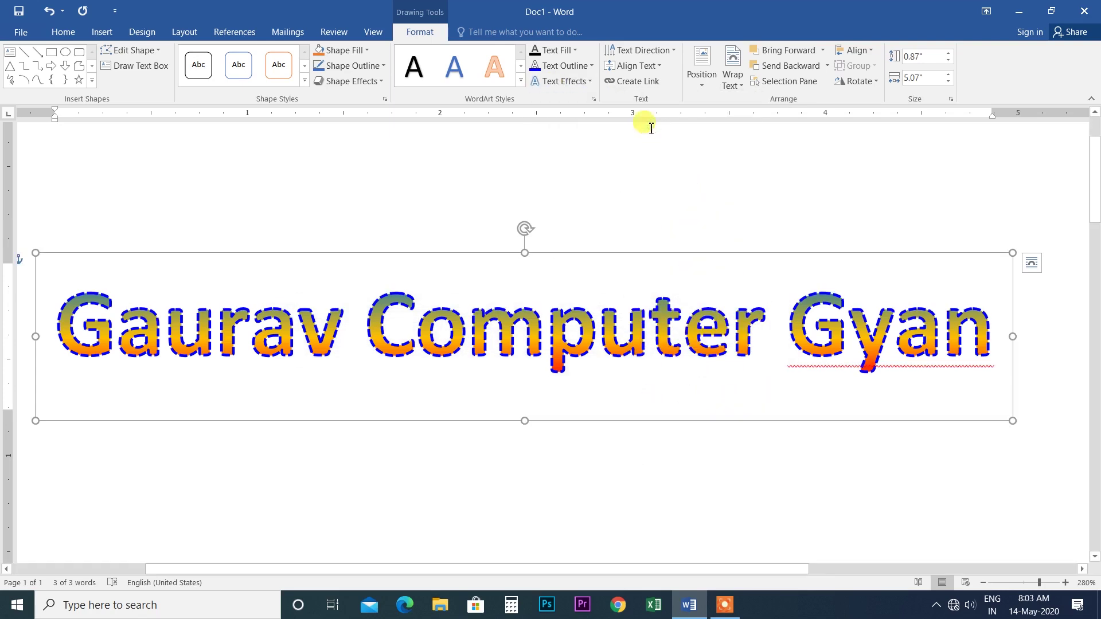
Step: Apply the first bevel in the second row to the WordArt text
left_click(585, 81)
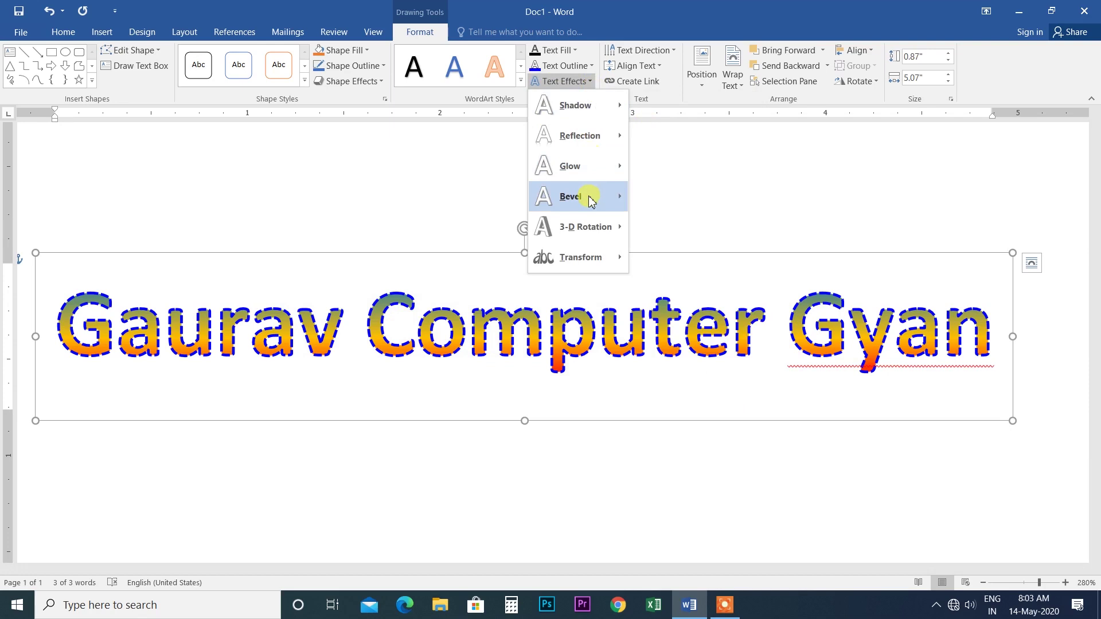
mouse_move(591, 200)
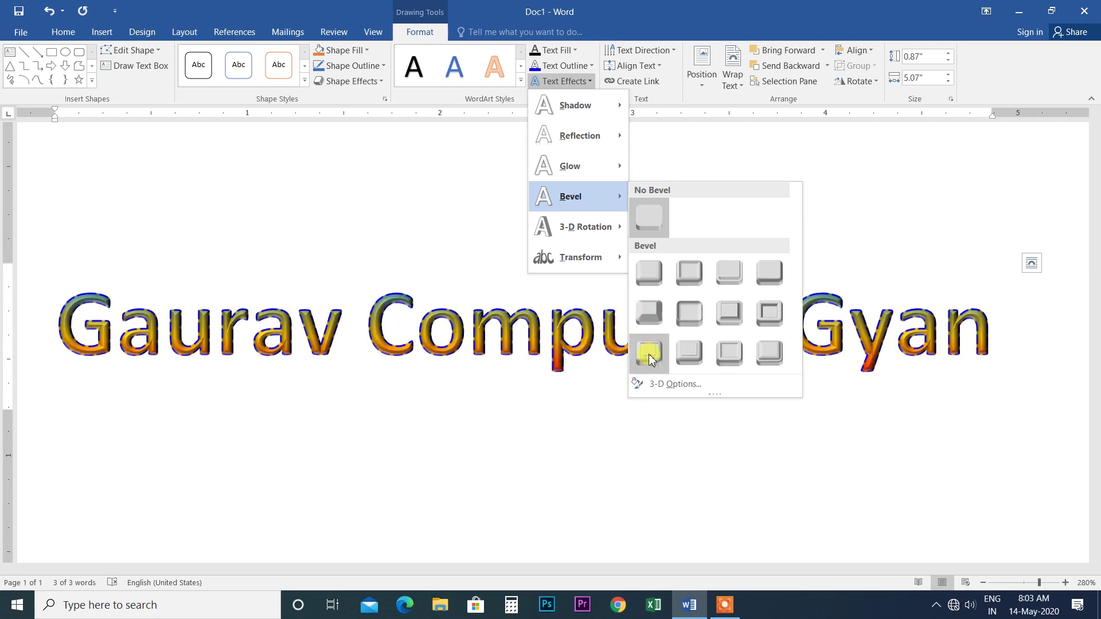
left_click(649, 314)
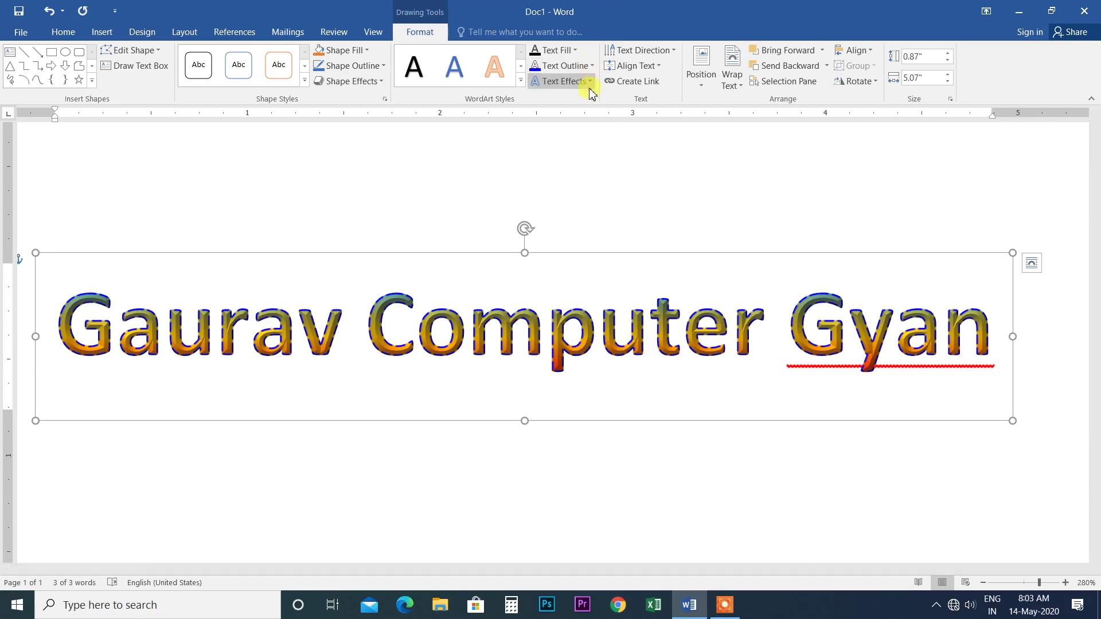
Step: Apply the circular warp, third in the third warp row, to the text, then try narrowing its box to 3.49" and undo the resize
left_click(562, 81)
mouse_move(590, 226)
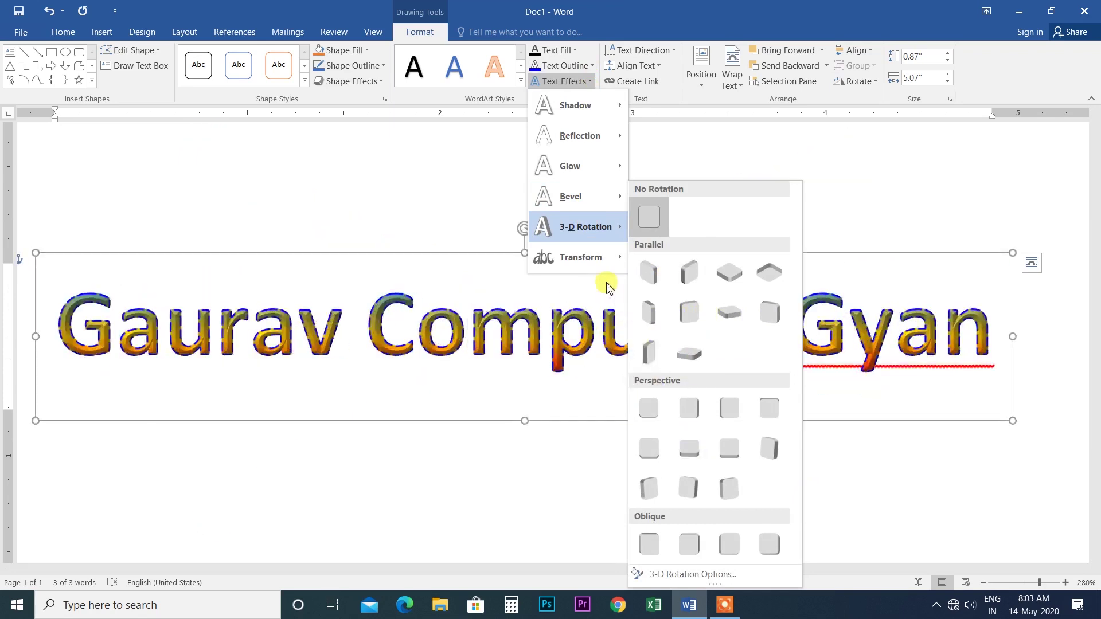
mouse_move(596, 258)
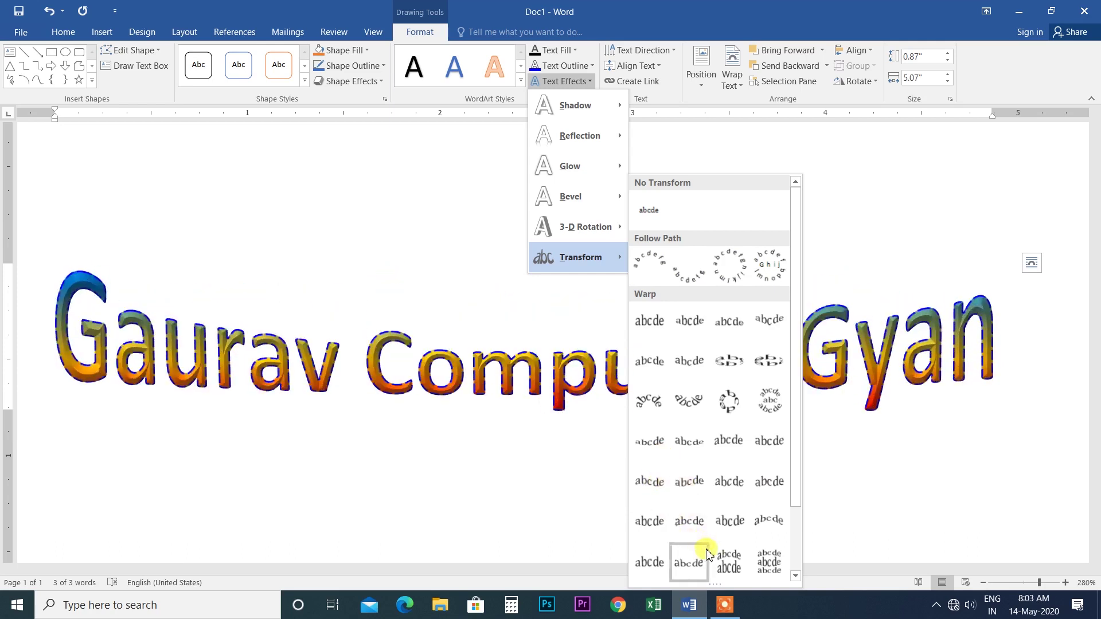
scroll(792, 516, "down", 2)
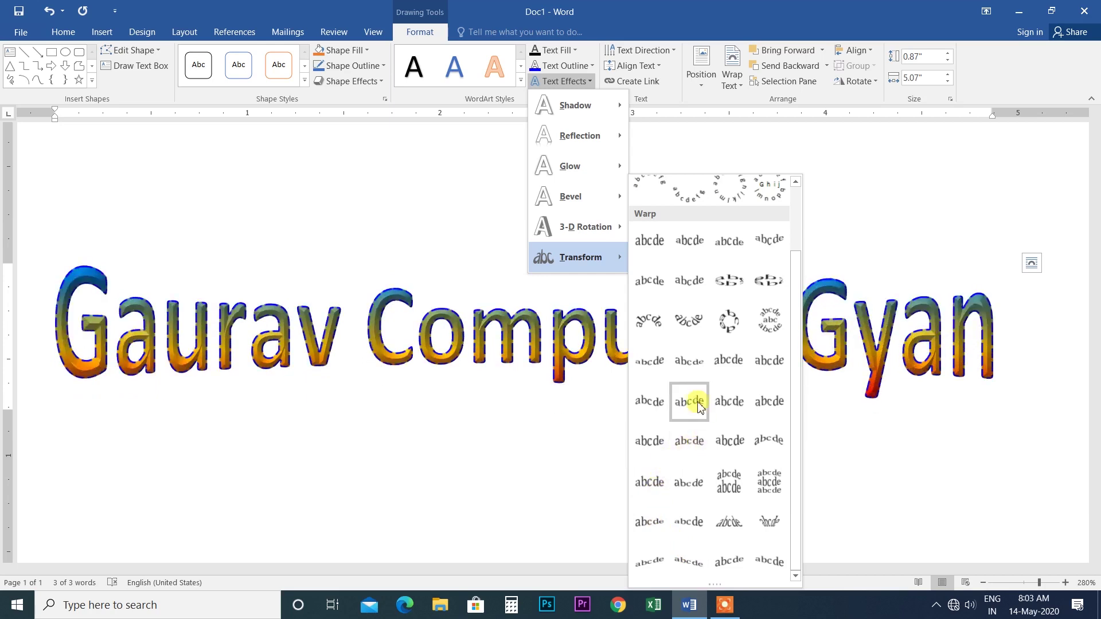
left_click(722, 337)
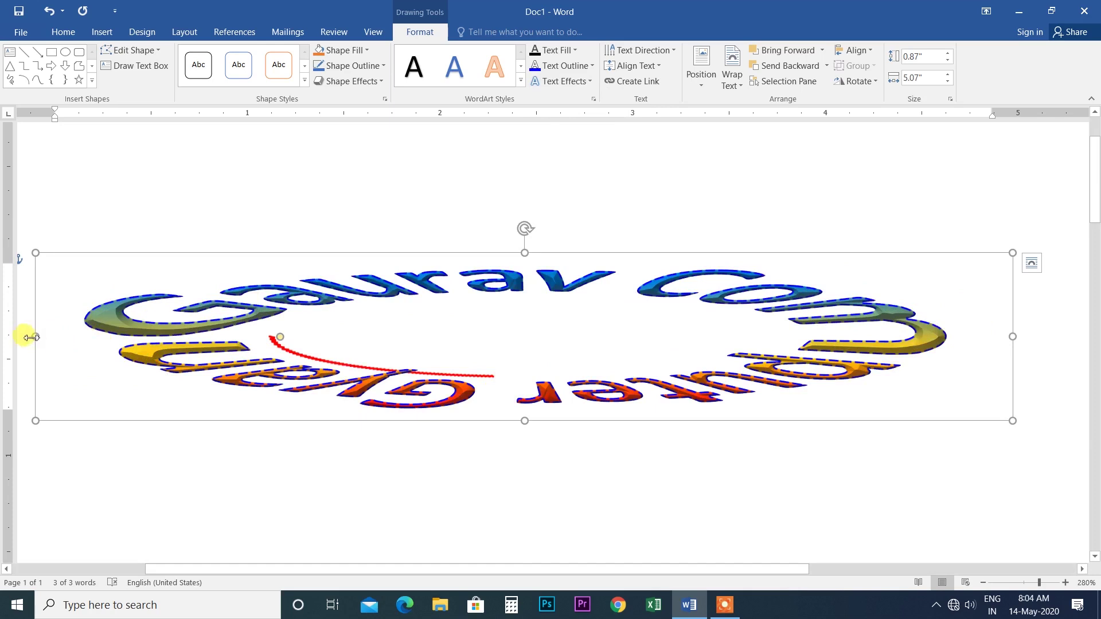
left_click_drag(35, 337, 341, 338)
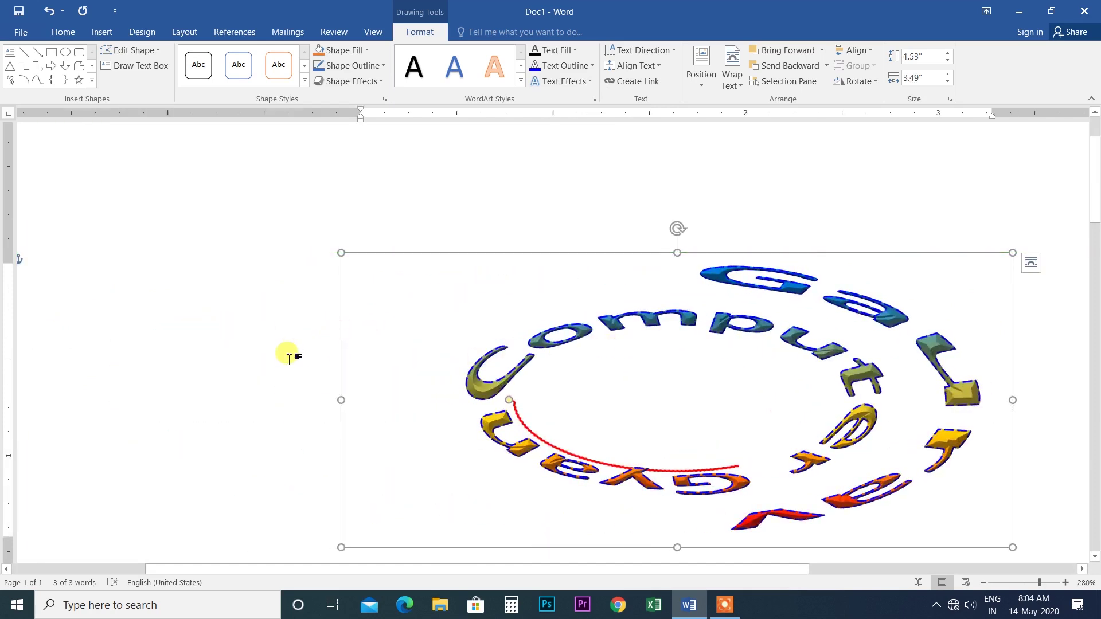
key("ctrl+z")
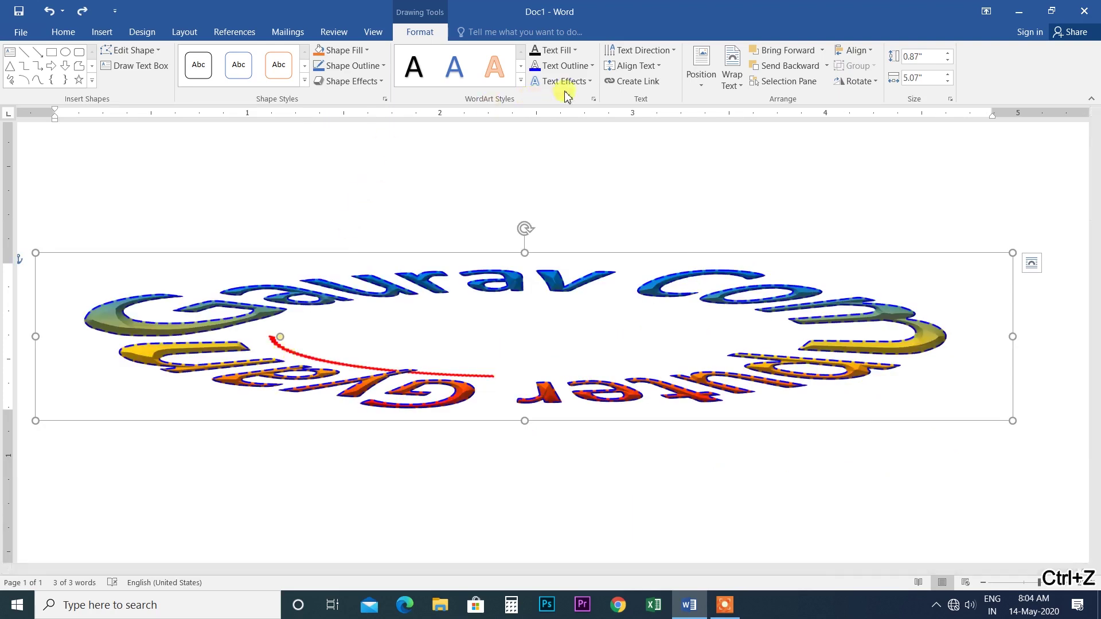
Step: Remove the transform effect from the WordArt text
left_click(584, 82)
mouse_move(590, 259)
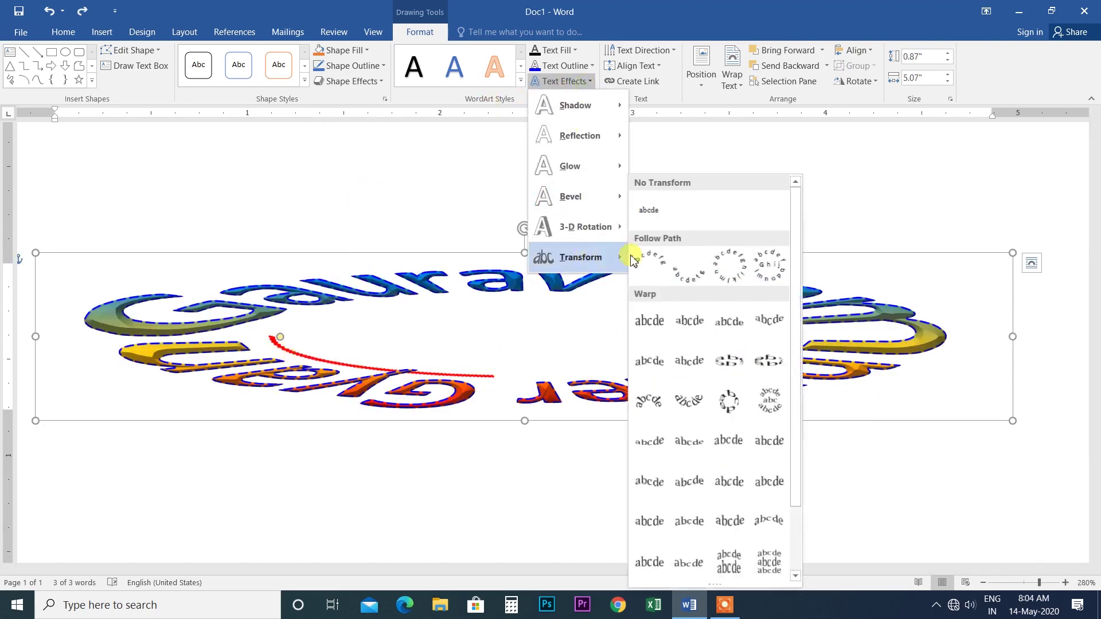
left_click(652, 212)
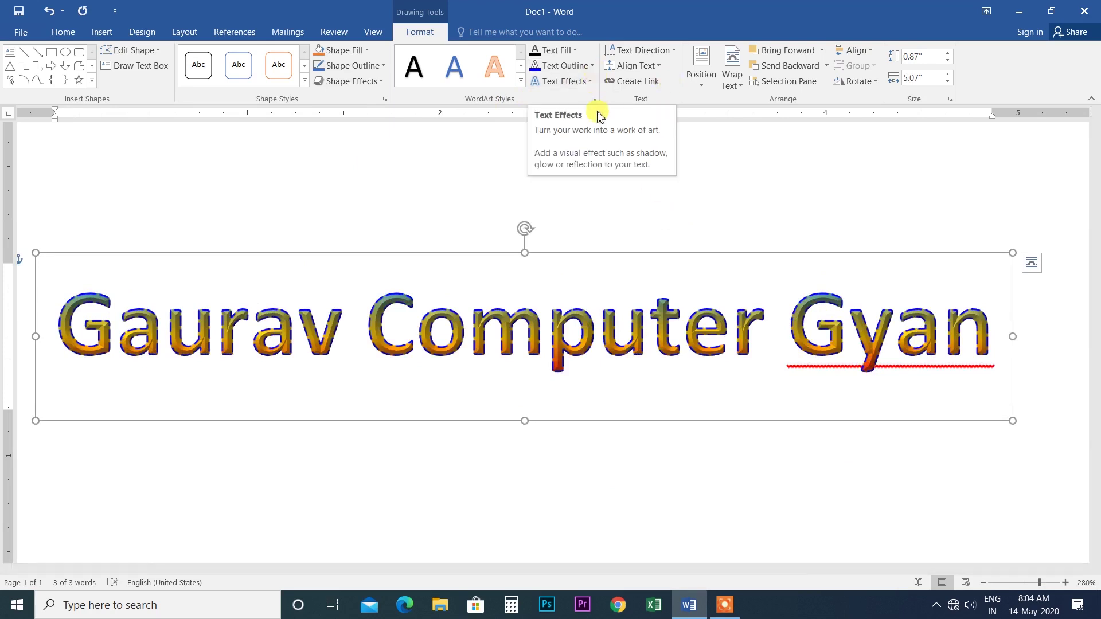
Step: Set the text direction of the WordArt to rotate all text 90°
left_click(659, 51)
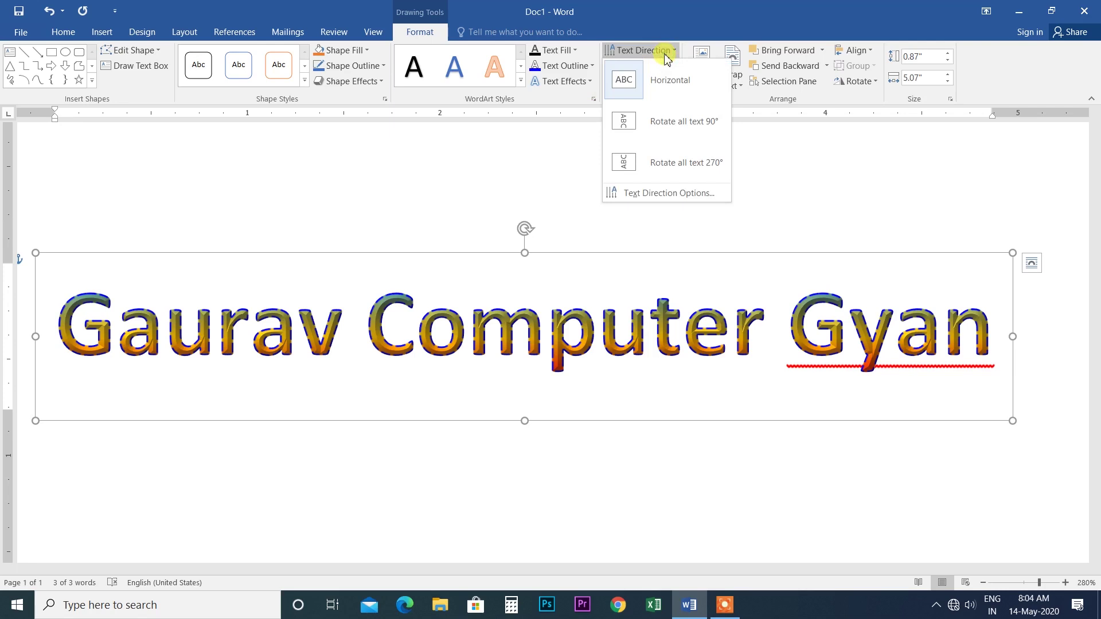
left_click(653, 124)
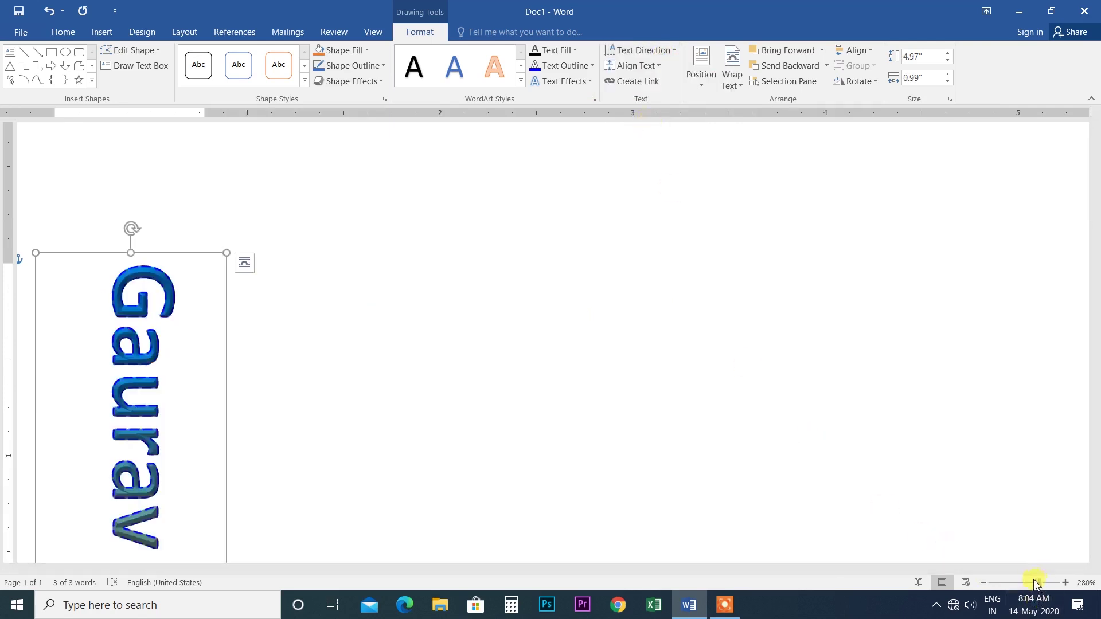
left_click_drag(1037, 583, 1026, 582)
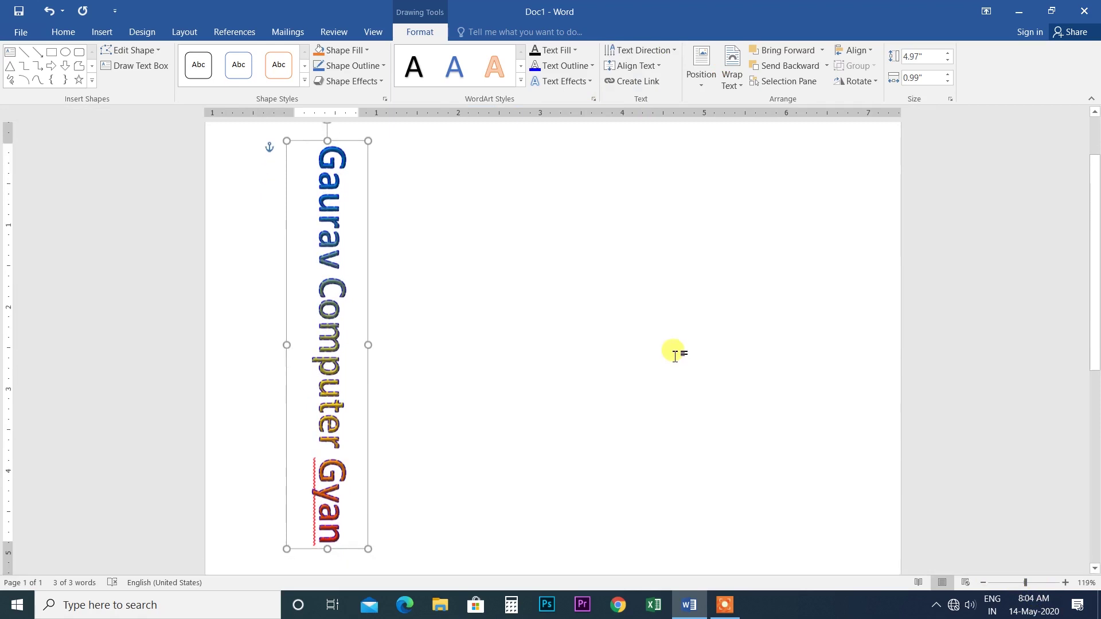
Step: Try rotating all text in the WordArt 270°, and return its text direction to horizontal
left_click(670, 50)
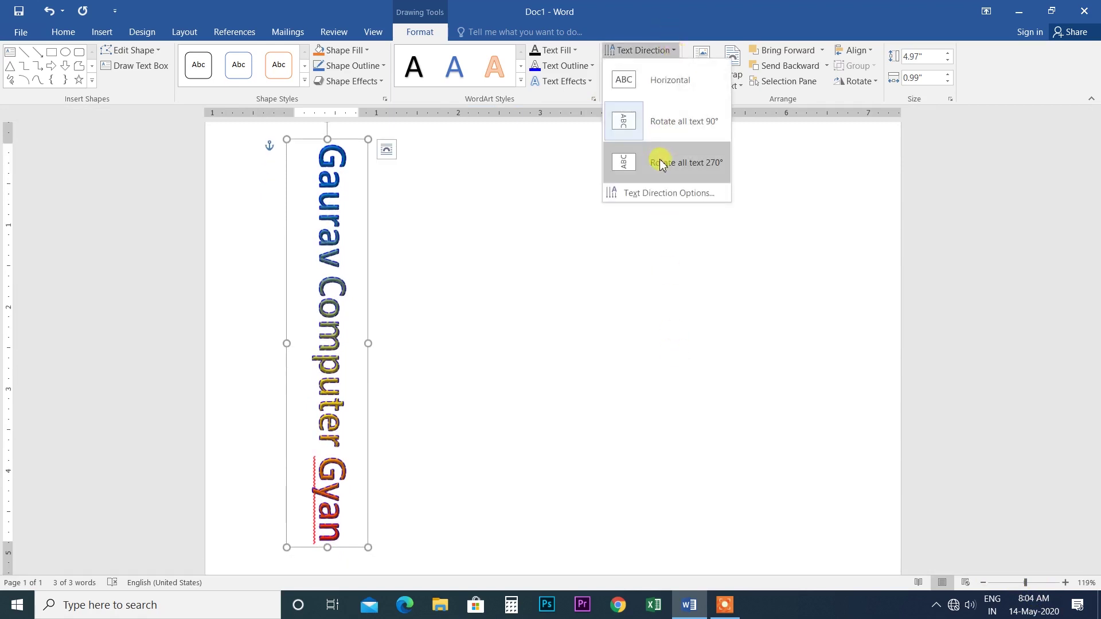
left_click(661, 164)
left_click(670, 50)
left_click(671, 80)
Step: Try the two vertical text directions on the WordArt, rotating all text 90° and then 270°
left_click(663, 50)
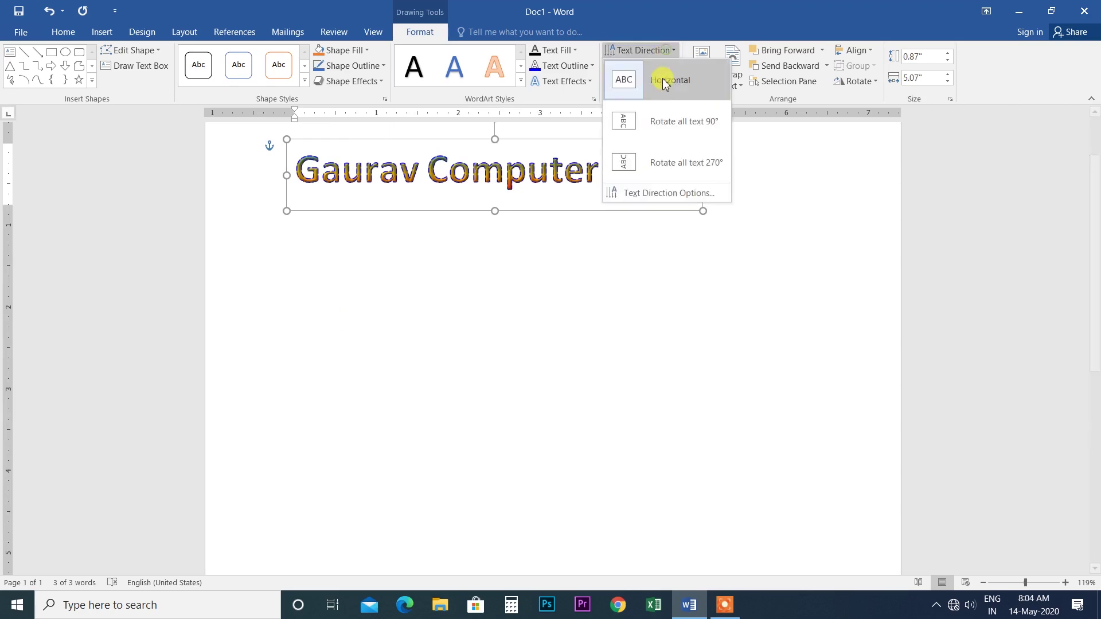
left_click(660, 112)
left_click(664, 50)
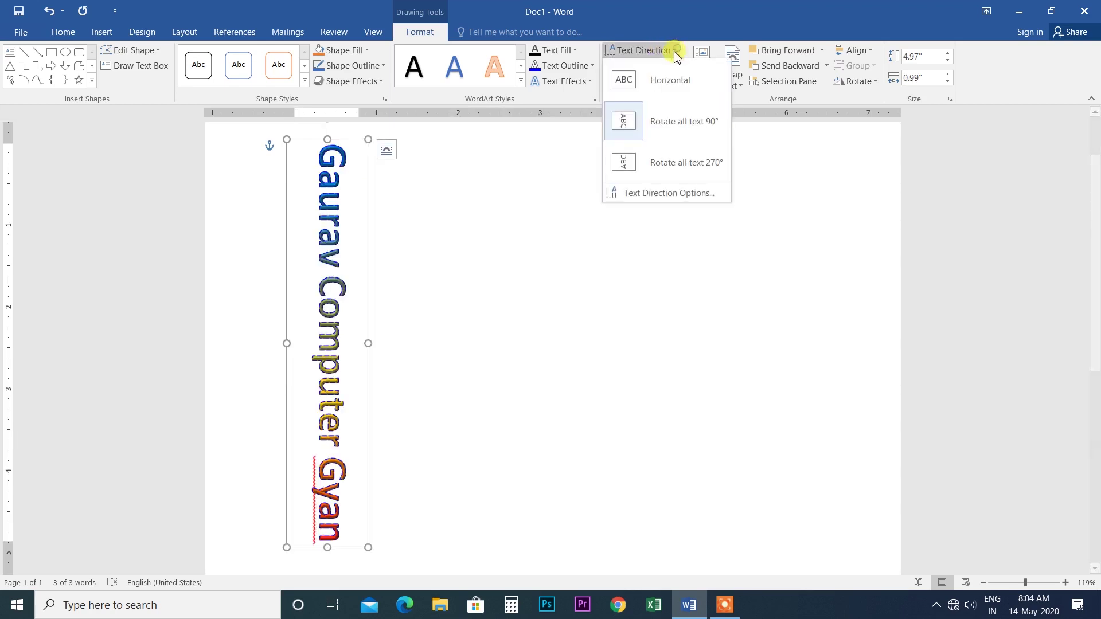
left_click(665, 165)
Step: Check the further text direction options for the text box, then set the WordArt's text direction to horizontal
left_click(659, 50)
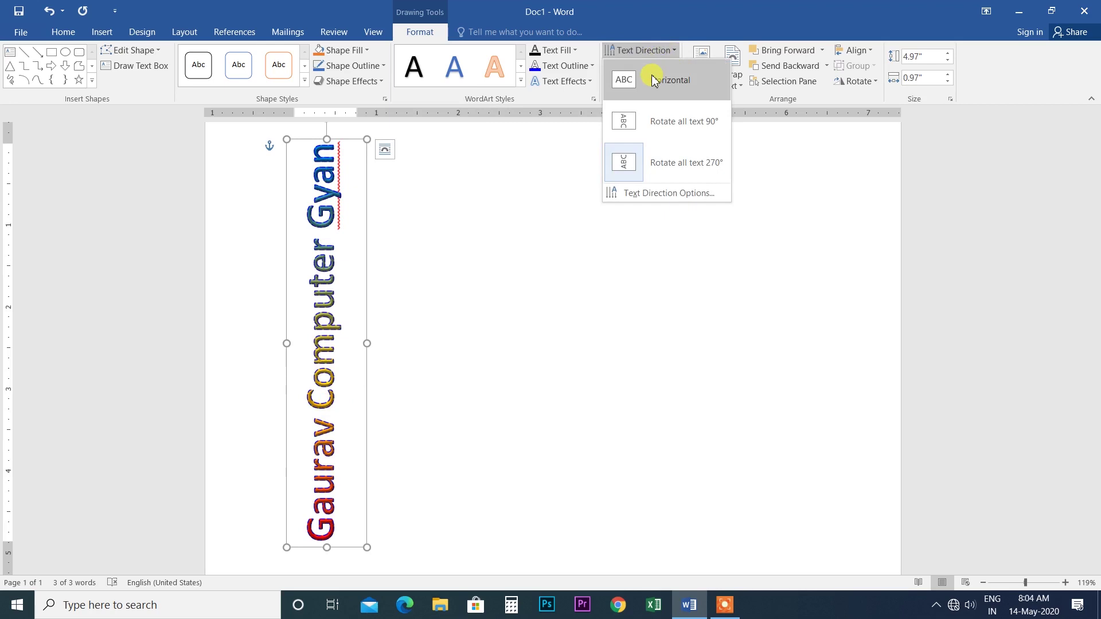
left_click(661, 195)
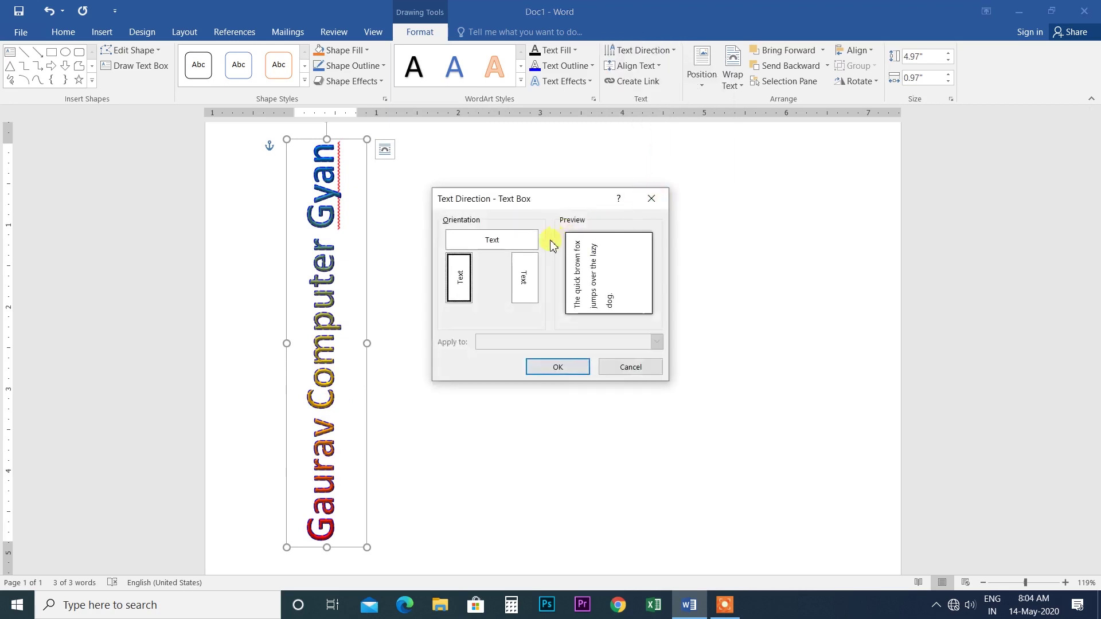
left_click(648, 199)
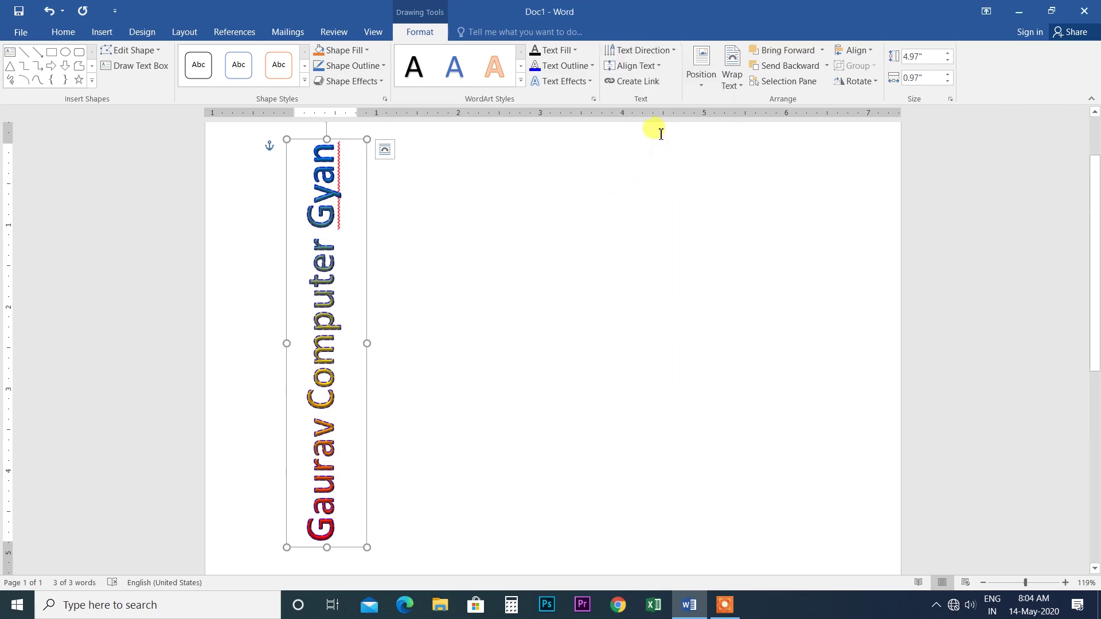
left_click(664, 50)
left_click(666, 50)
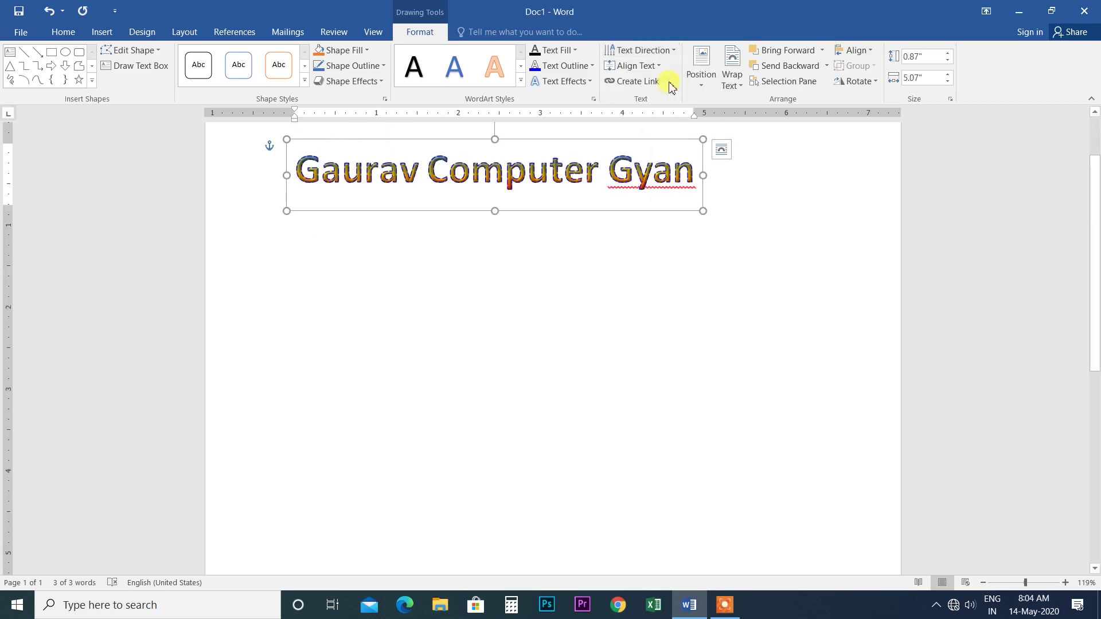
Step: Align the WordArt text to the top of its text box
left_click(1066, 584)
left_click(1066, 583)
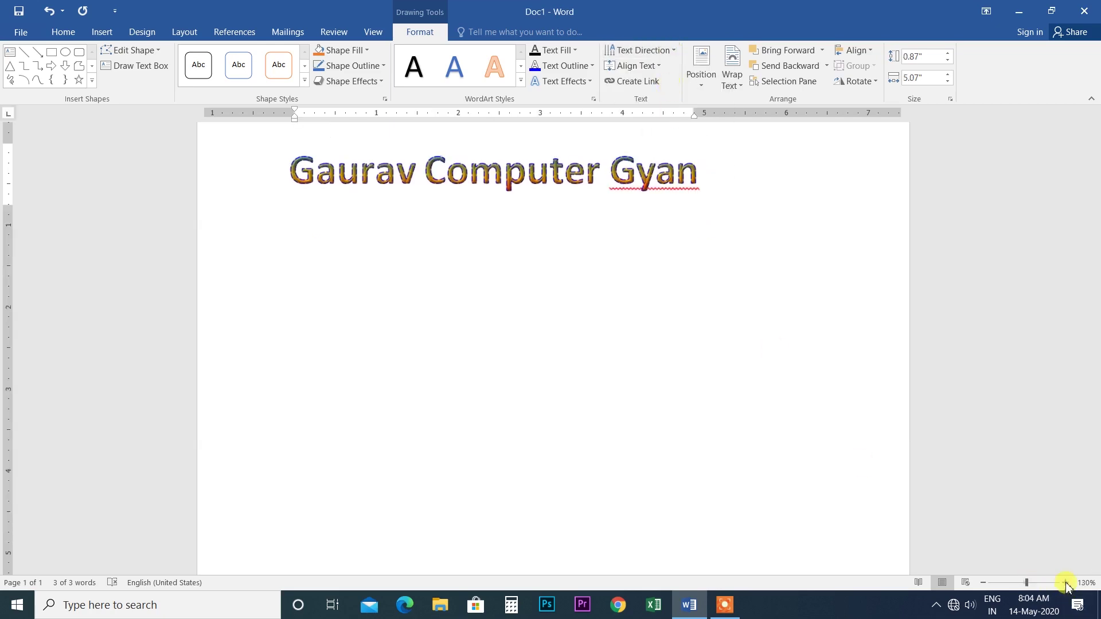
left_click(1065, 583)
left_click(1066, 584)
left_click(1066, 583)
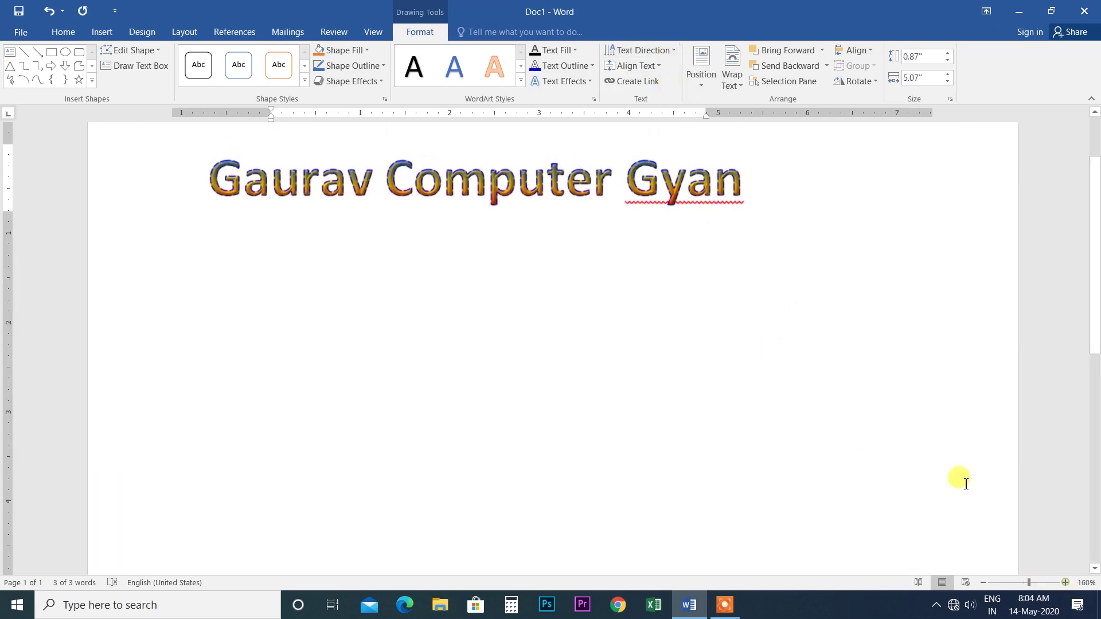
left_click(592, 66)
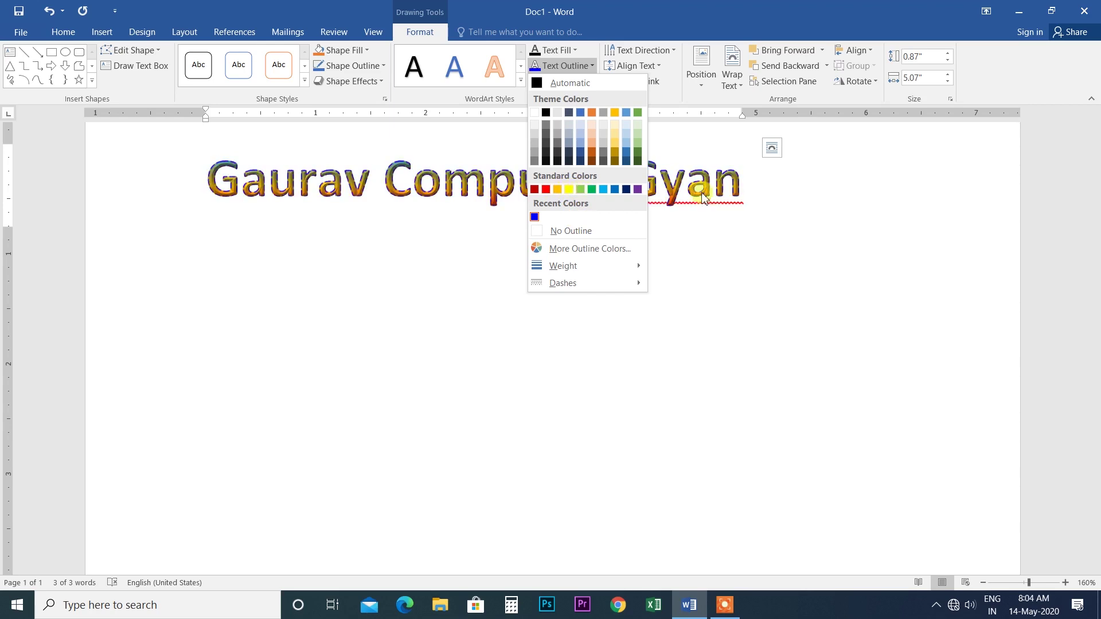
left_click(680, 73)
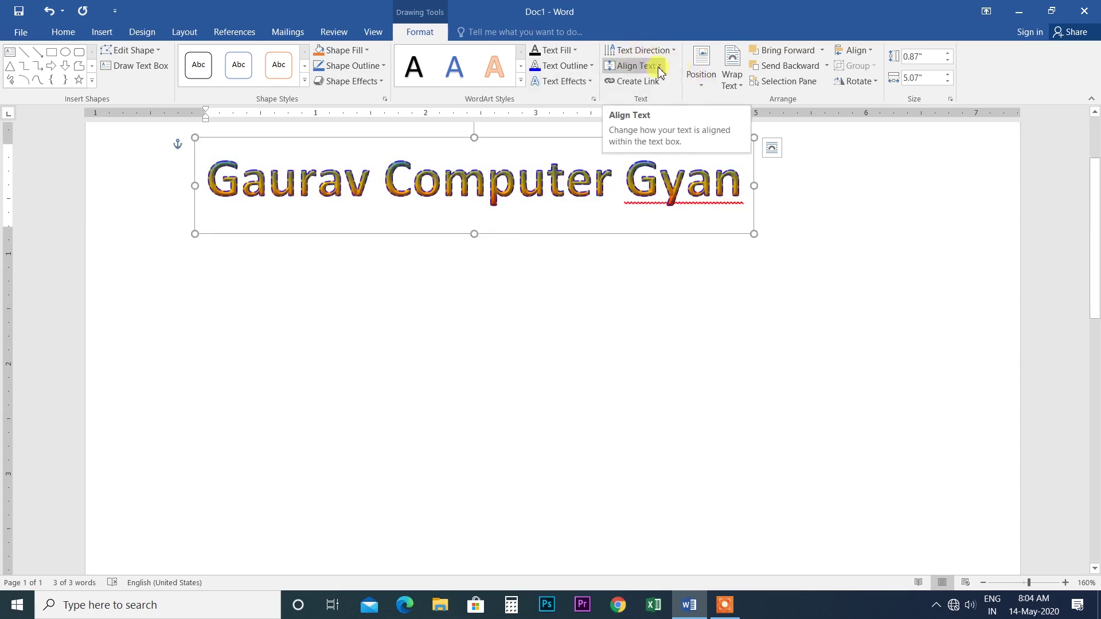
left_click(659, 67)
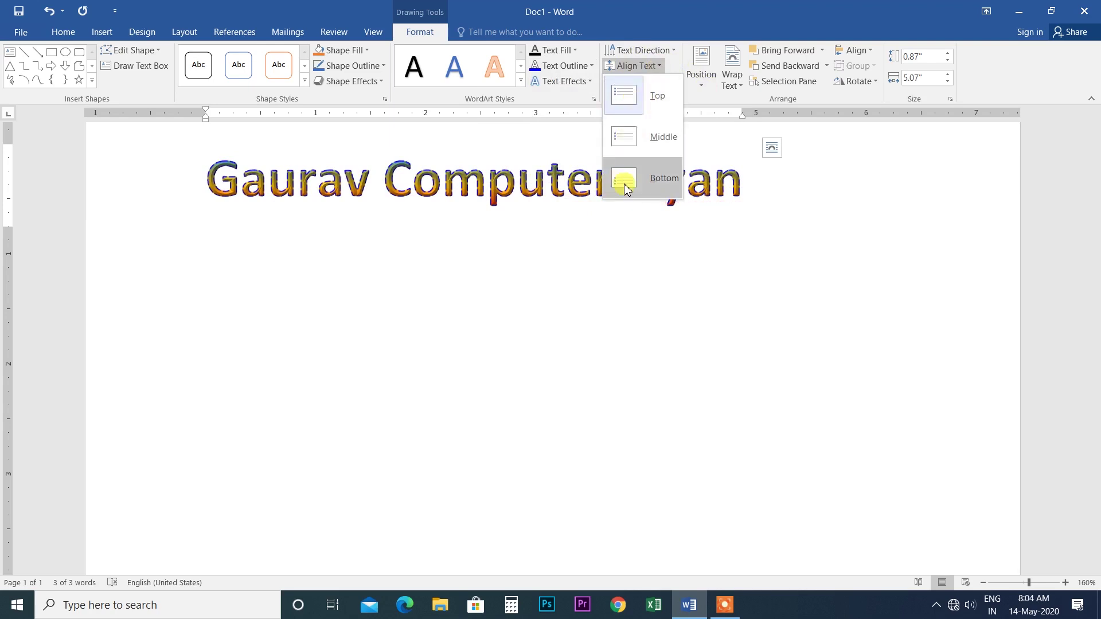
left_click(618, 101)
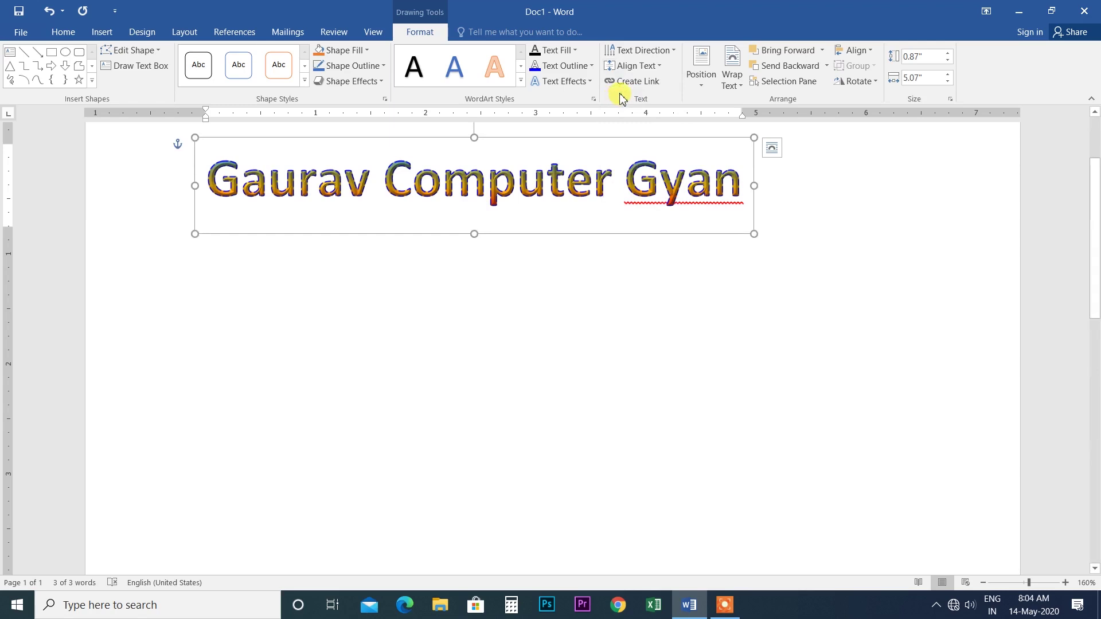
Step: Align the WordArt text to the middle of its text box, then to the bottom
left_click(654, 68)
left_click(625, 141)
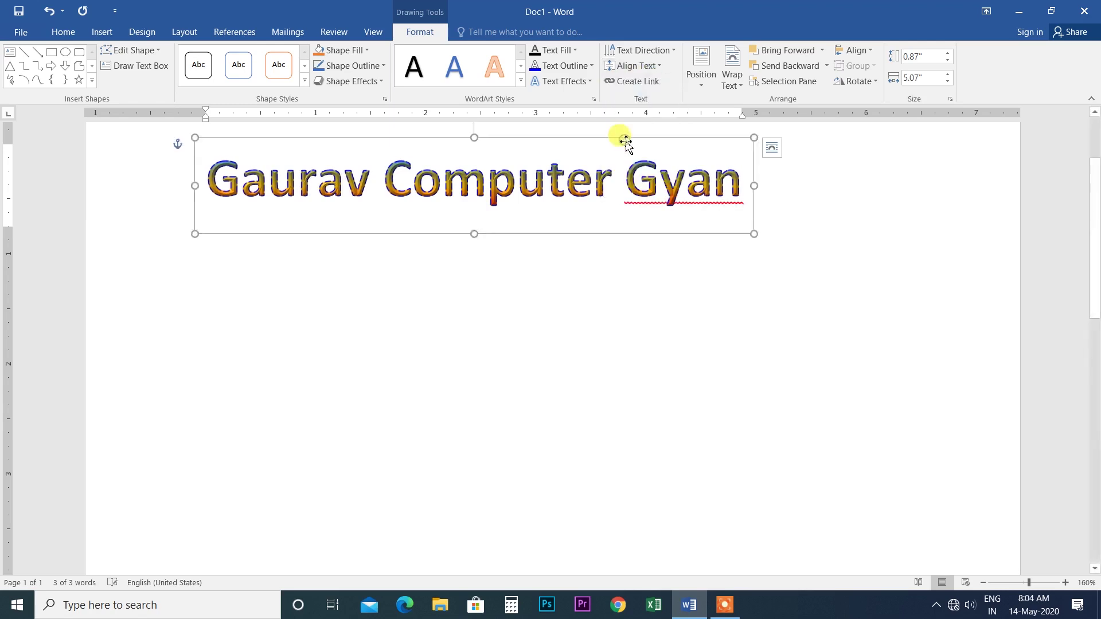
left_click(654, 66)
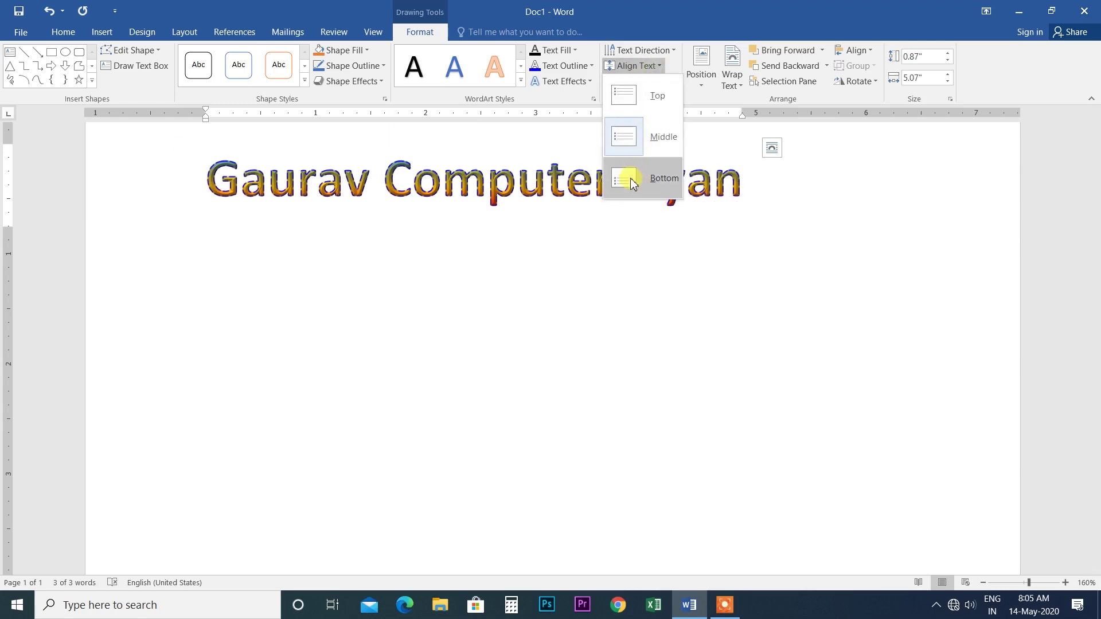
left_click(631, 178)
Step: Resize the WordArt box to about 1.69" high and 4.74" wide, and reduce the whole text's font size by four steps
left_click_drag(751, 234, 720, 326)
left_click_drag(310, 209, 593, 312)
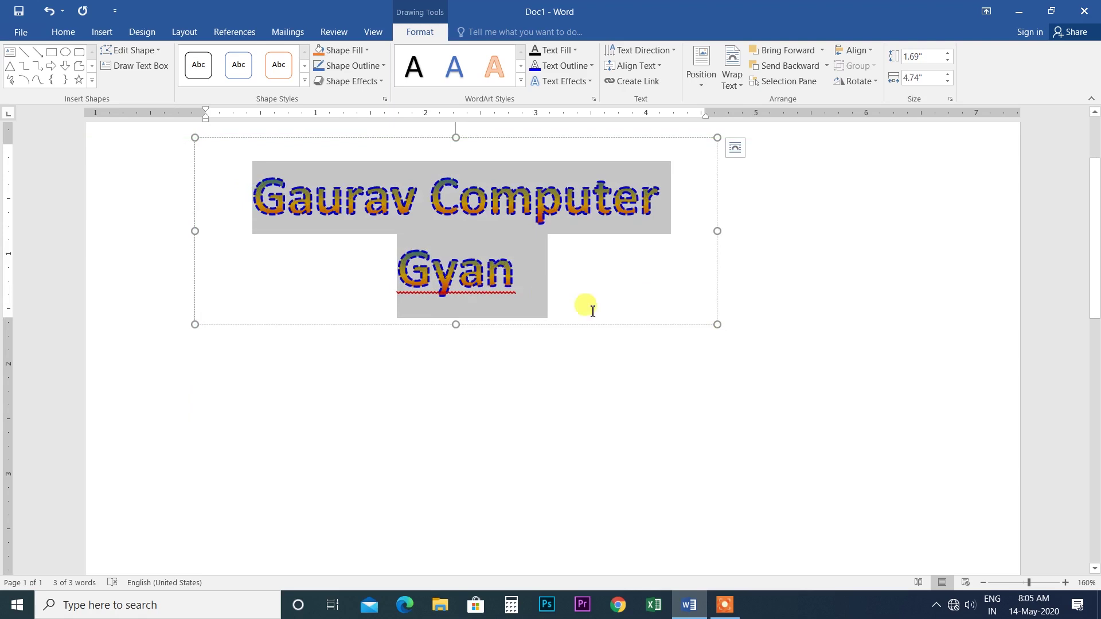
key("ctrl+shift+comma")
key("ctrl+shift+comma")
key("ctrl+shift+comma")
key("ctrl+shift+comma")
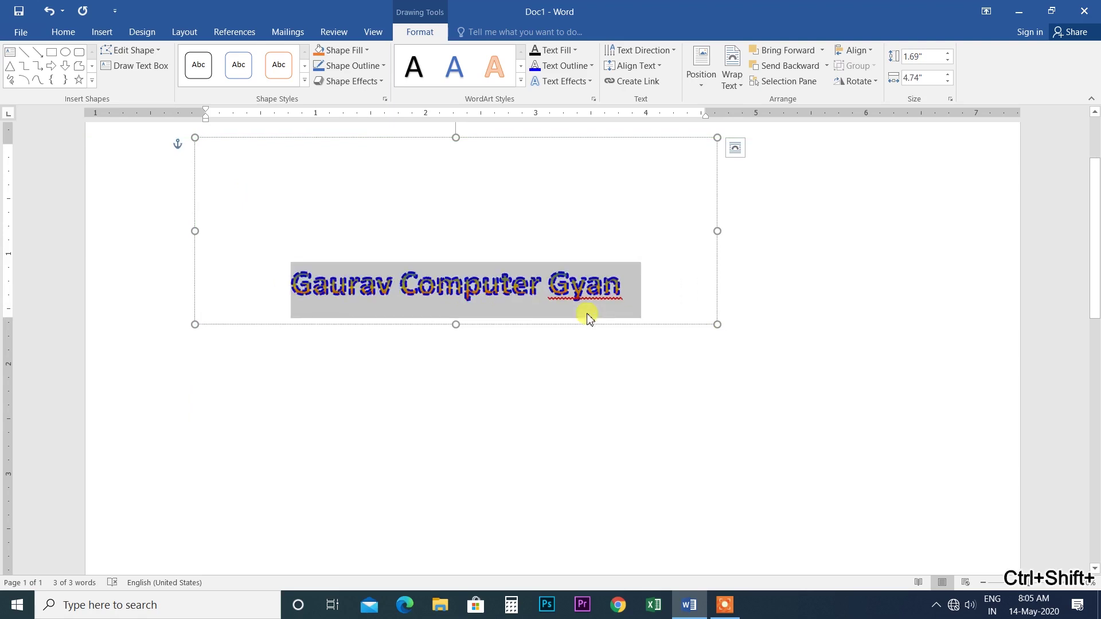
Step: Shrink the WordArt box to about 0.62" high and 3.6" wide and reapply Bottom text alignment
left_click_drag(456, 138, 461, 254)
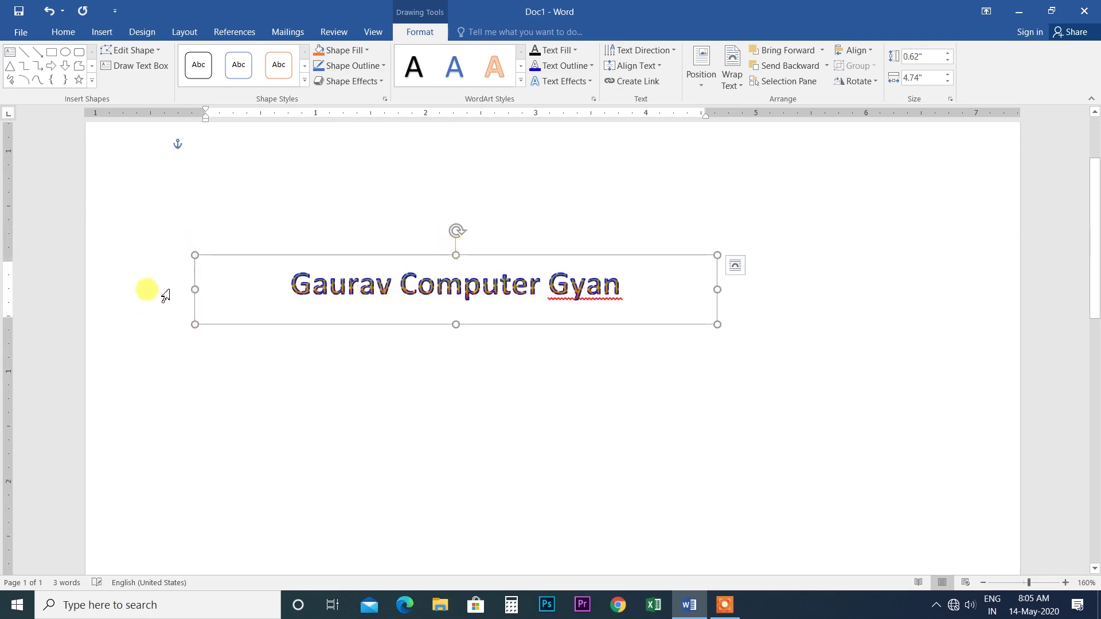
left_click_drag(195, 289, 321, 289)
left_click(660, 66)
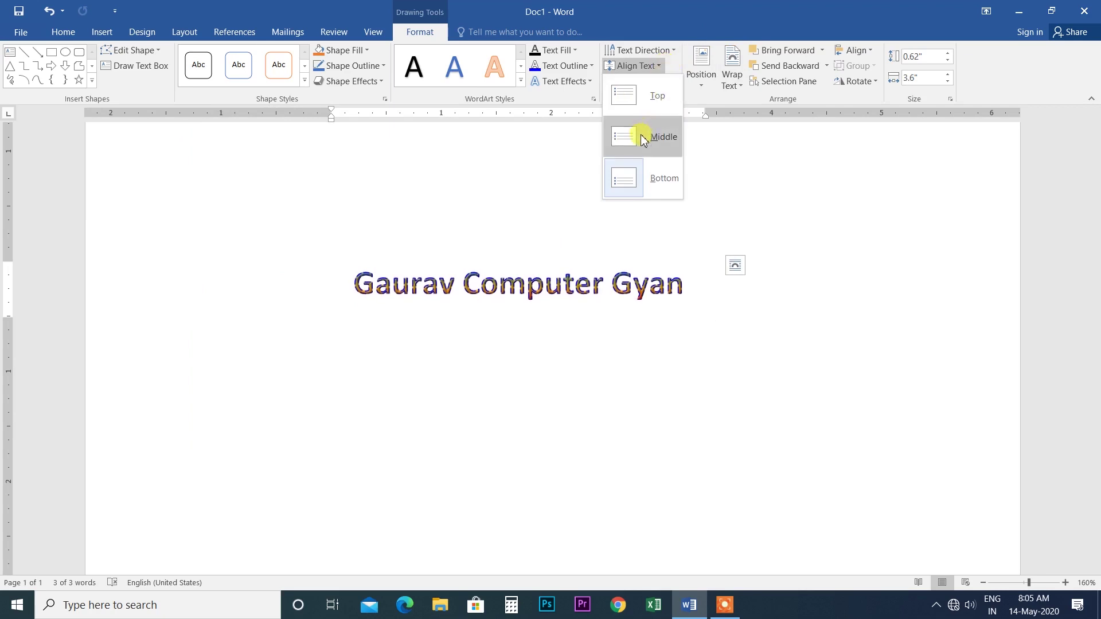
left_click(625, 176)
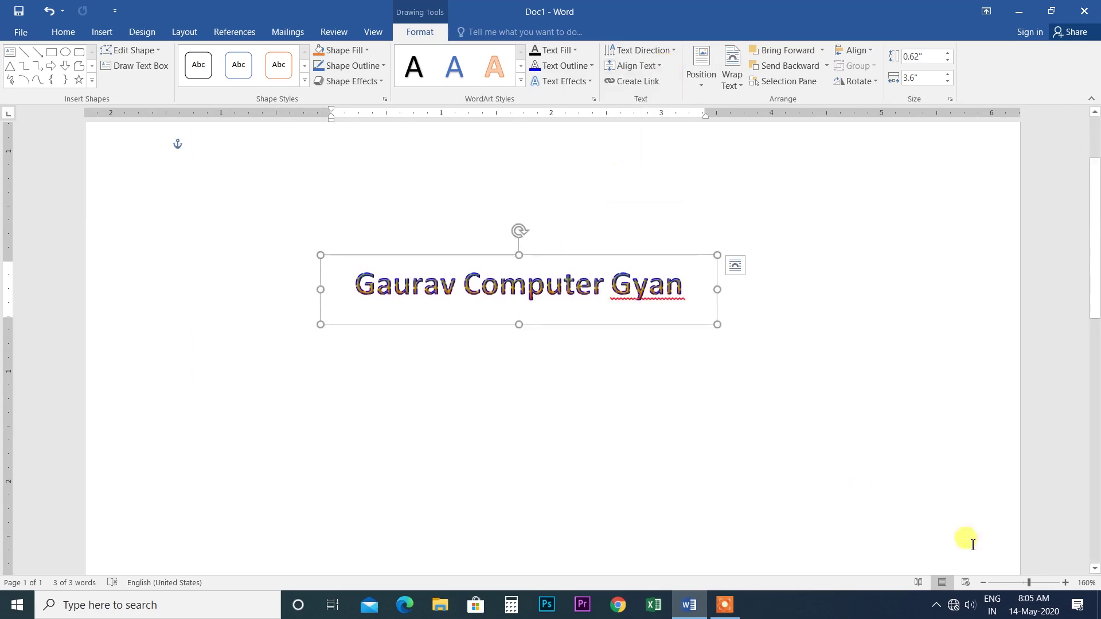
left_click(660, 66)
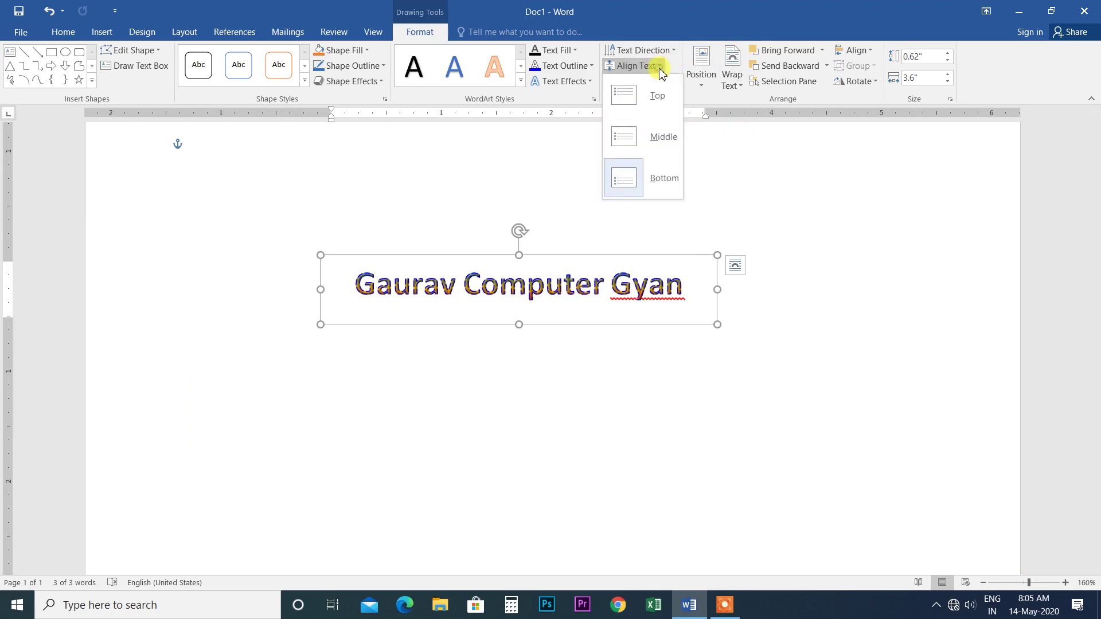
left_click(737, 221)
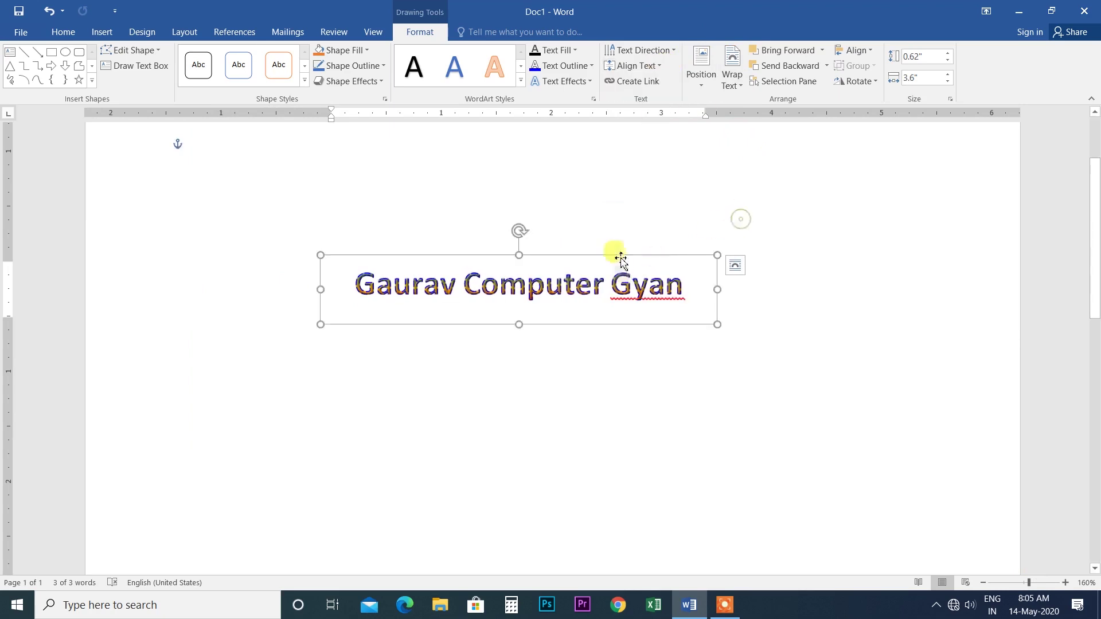
Step: Position the WordArt at the top centre of the page with text wrapping, then at the top left
left_click(648, 83)
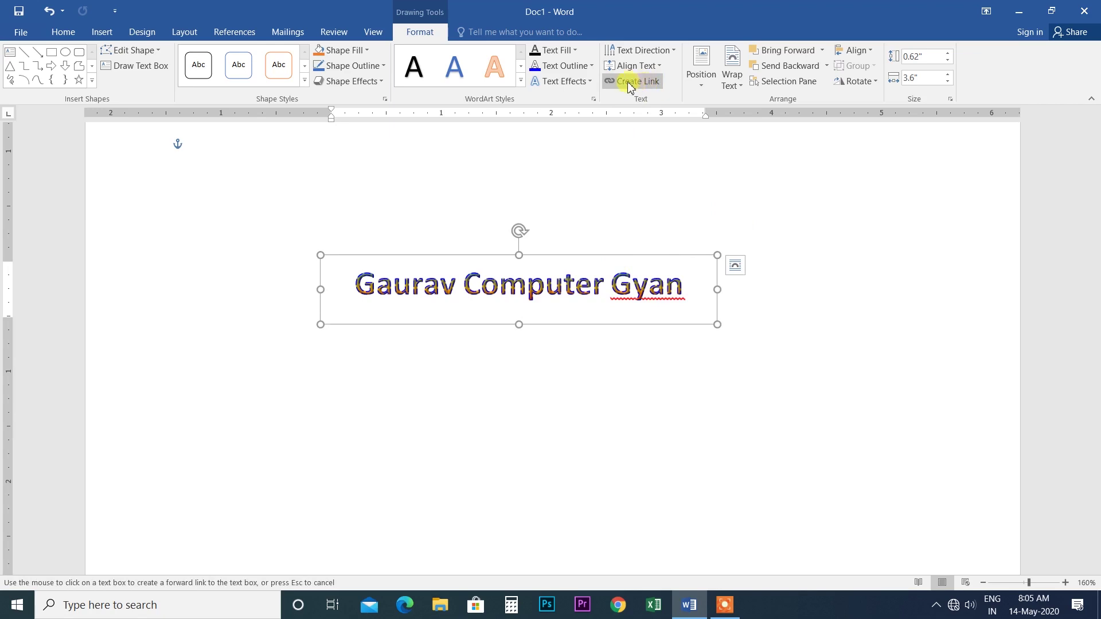
left_click(701, 66)
left_click(745, 182)
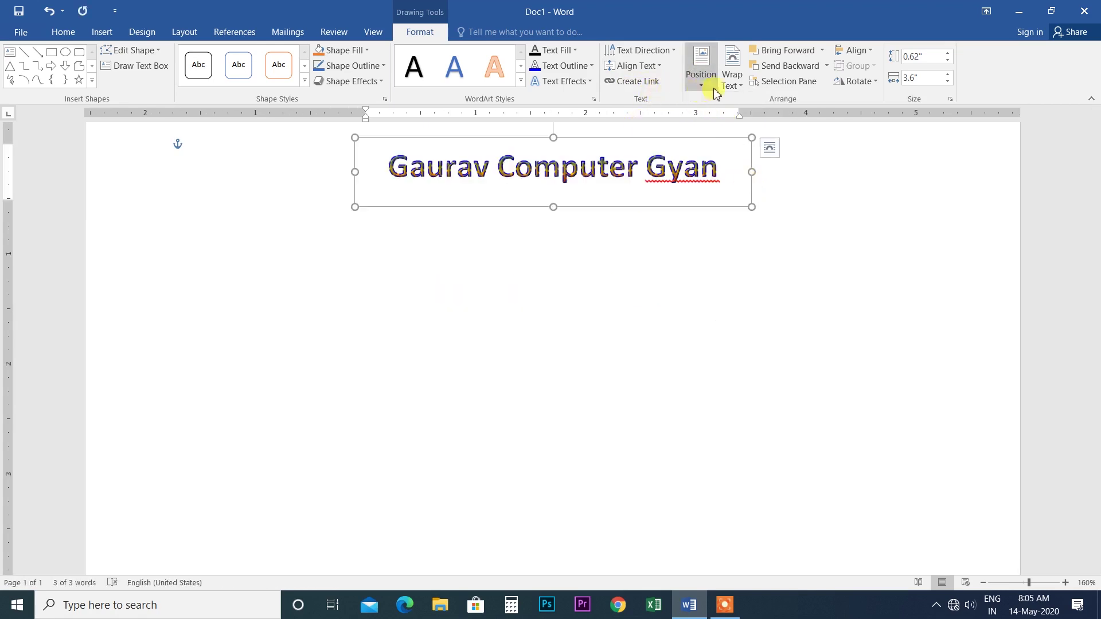
left_click(696, 86)
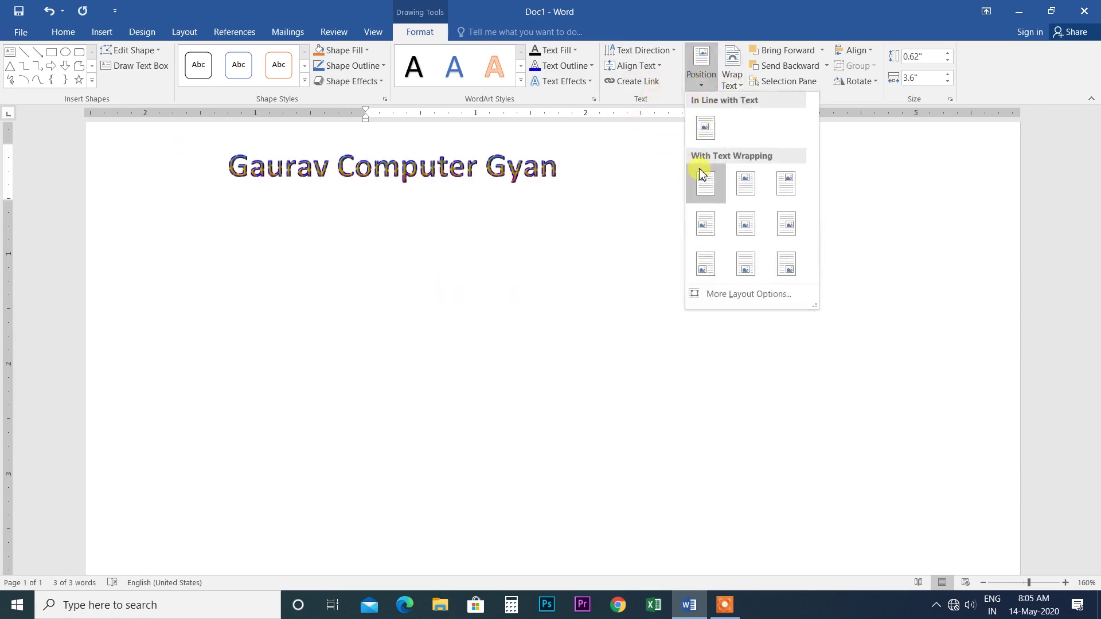
left_click(703, 177)
Step: Position the WordArt at the top centre of the page again, then at the top right, with text wrapping
left_click(702, 86)
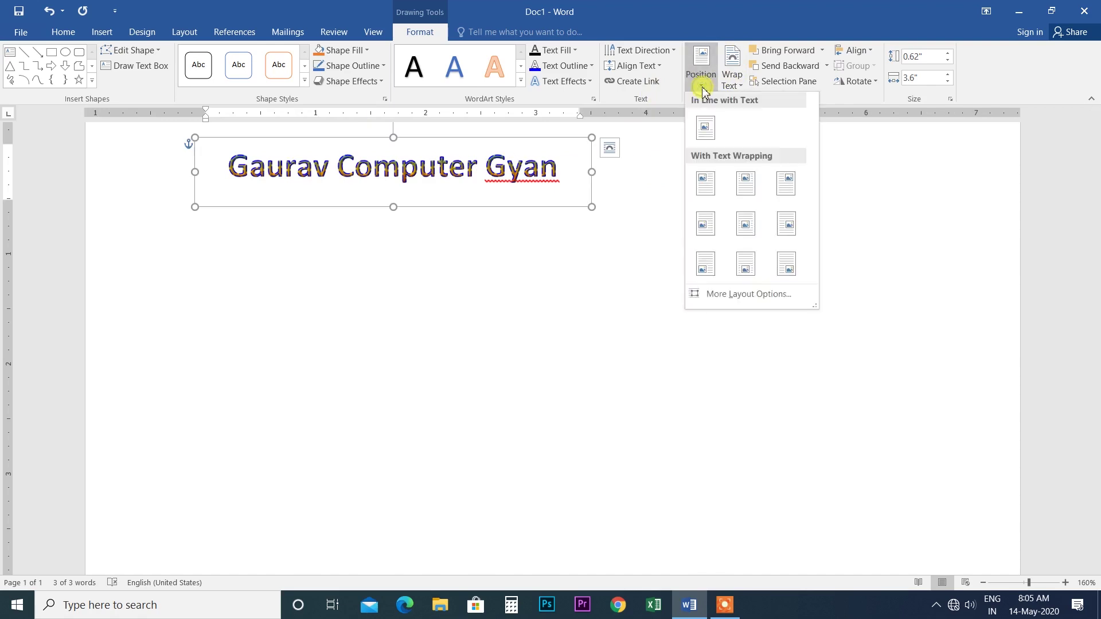
left_click(1011, 583)
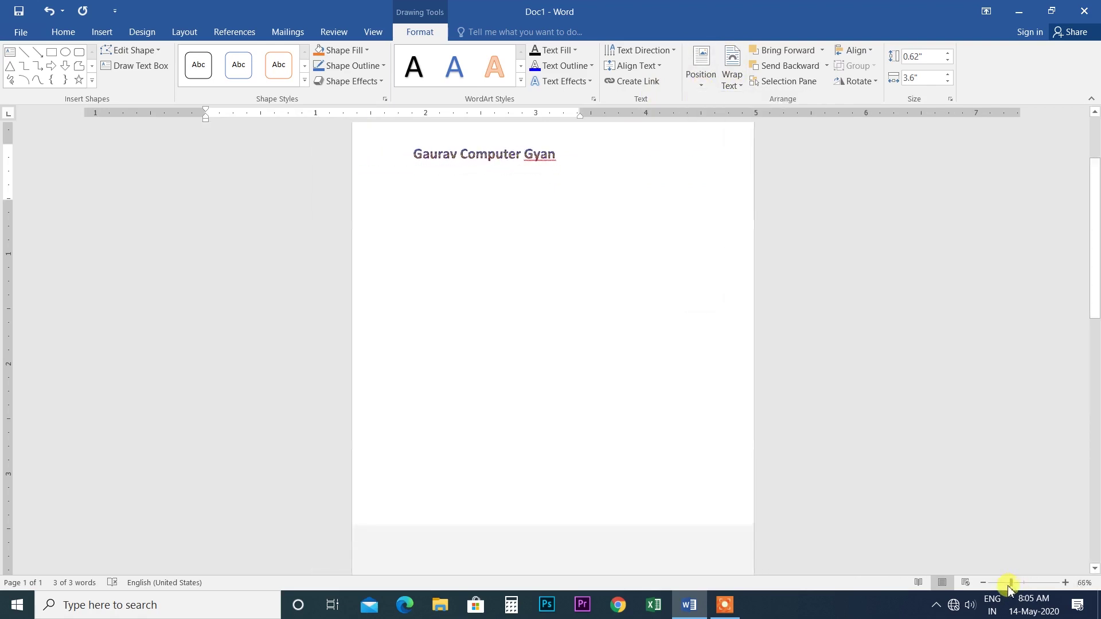
left_click(701, 80)
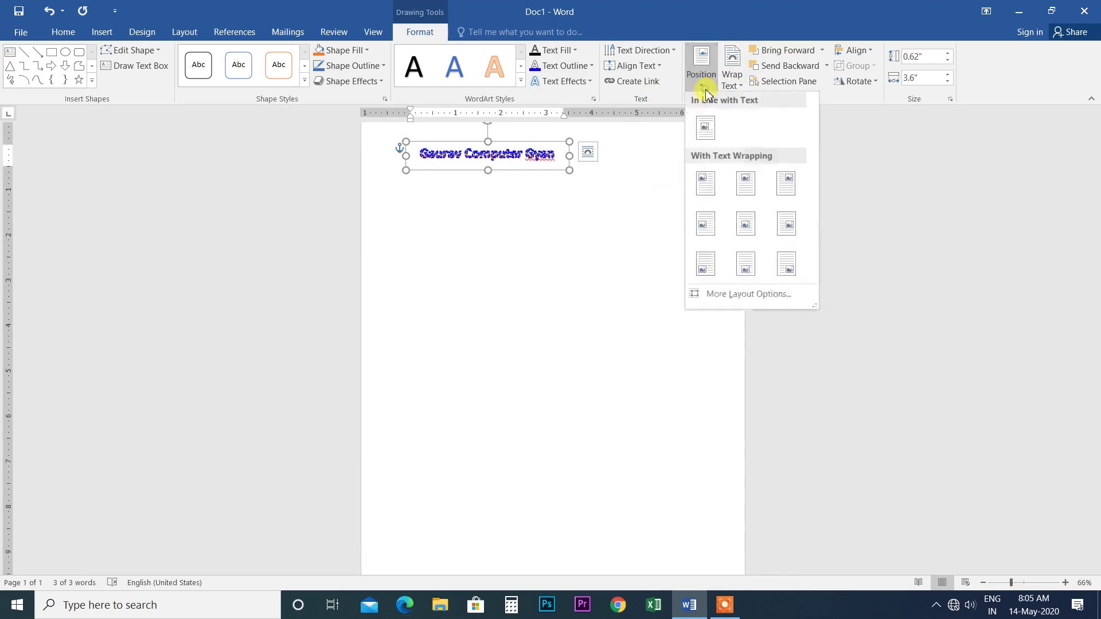
left_click(734, 183)
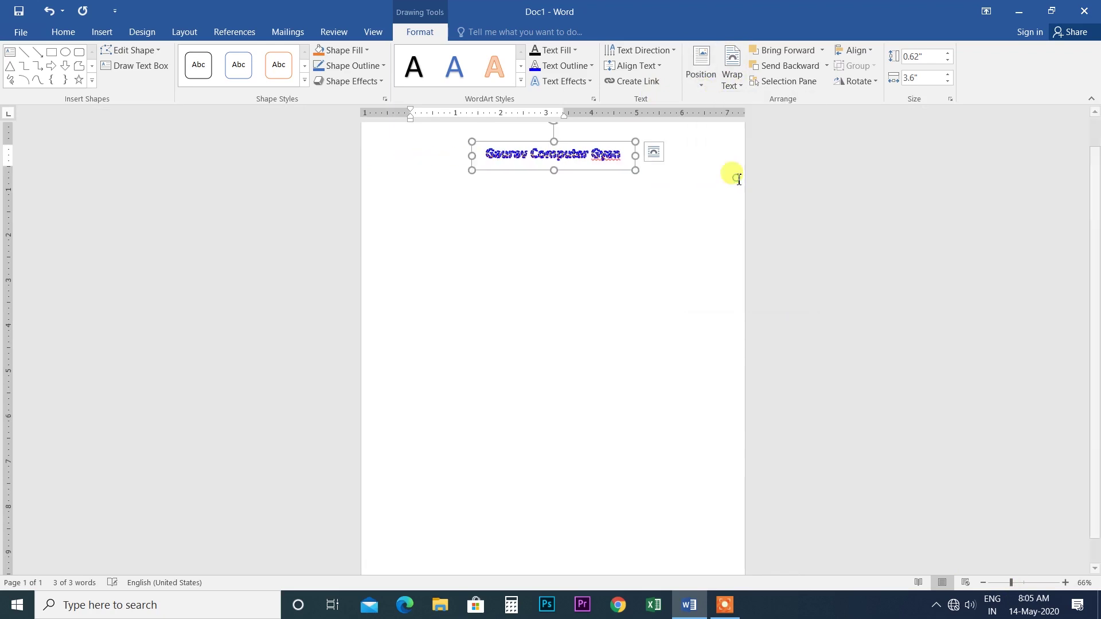
left_click(703, 96)
left_click(784, 183)
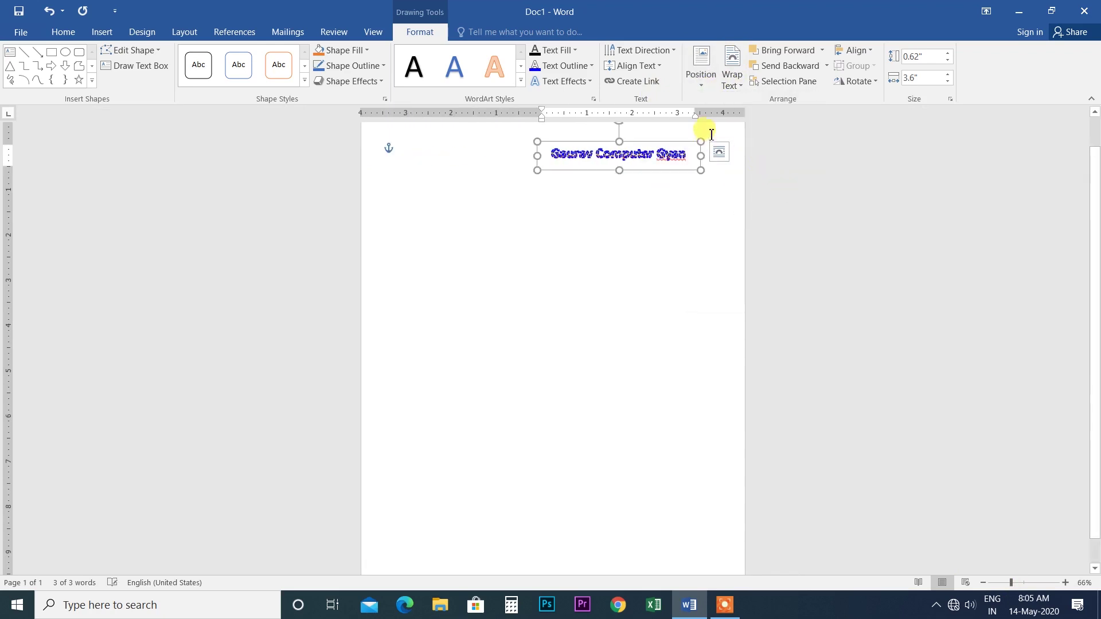
Step: Position the WordArt at the bottom left of the page and set its text wrapping to Square
left_click(701, 76)
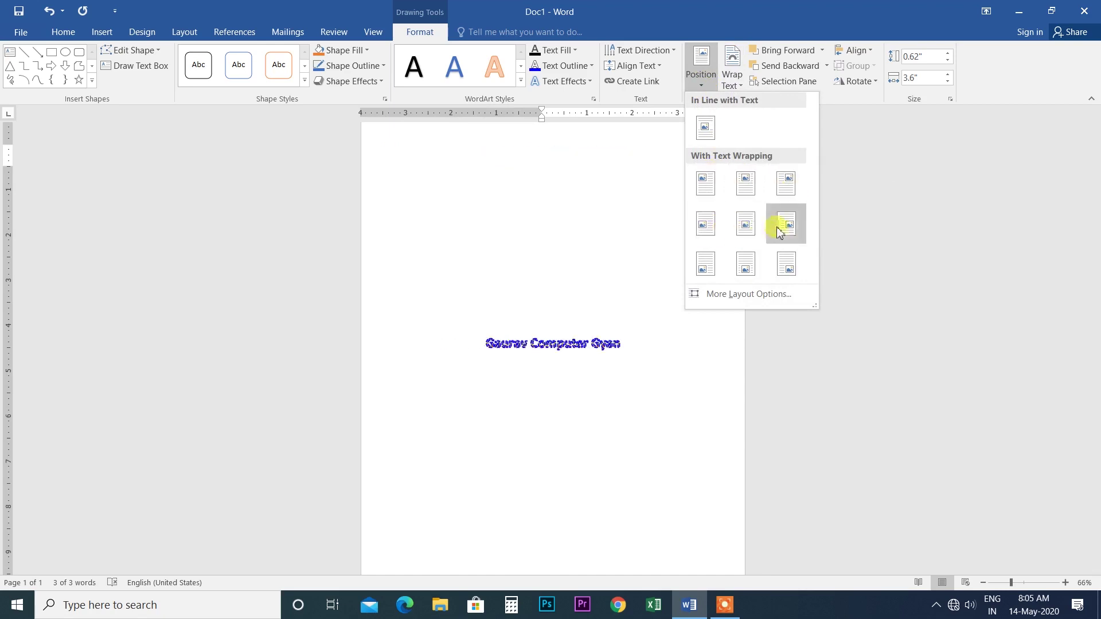
left_click(705, 270)
left_click(733, 86)
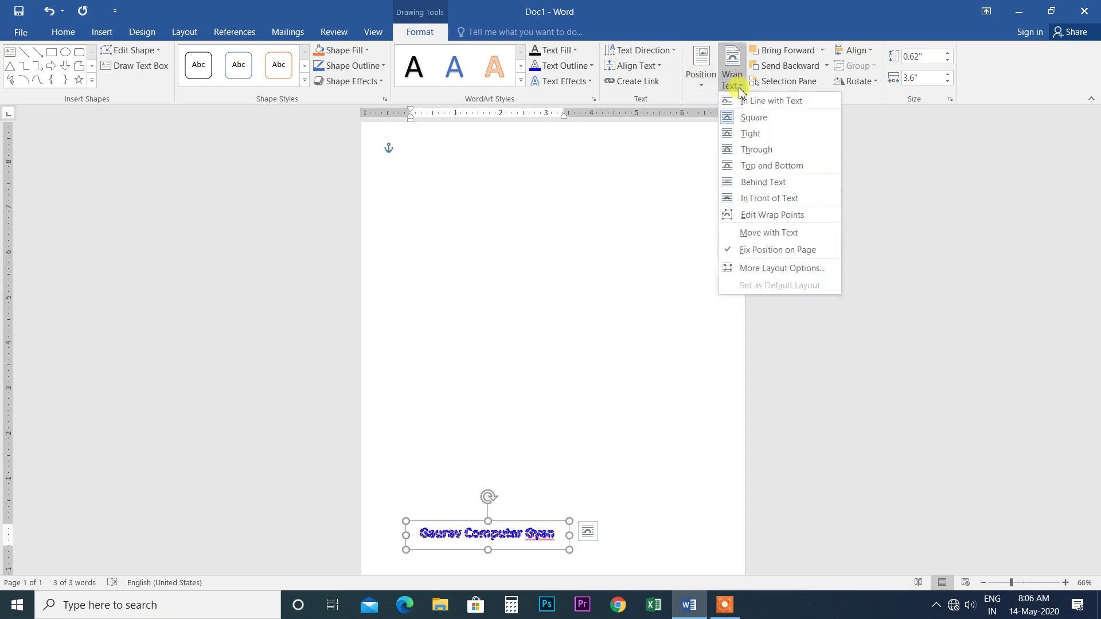
left_click(753, 119)
Step: Fill the document body with random sample paragraphs using =rand(100), starting at the top of the page
left_click(421, 185)
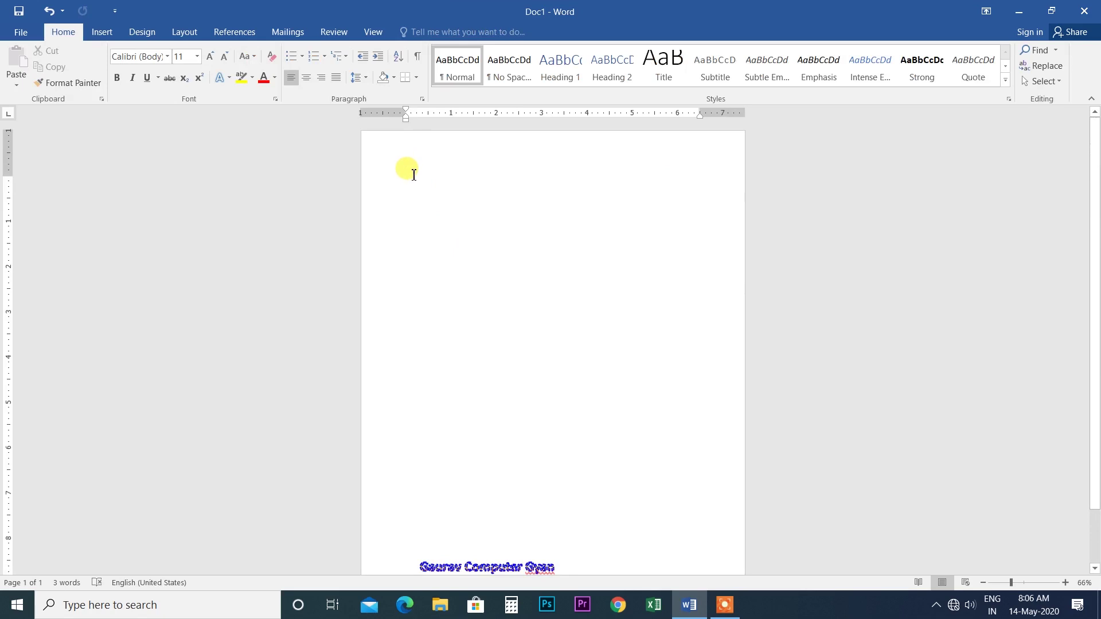
key("ctrl+v")
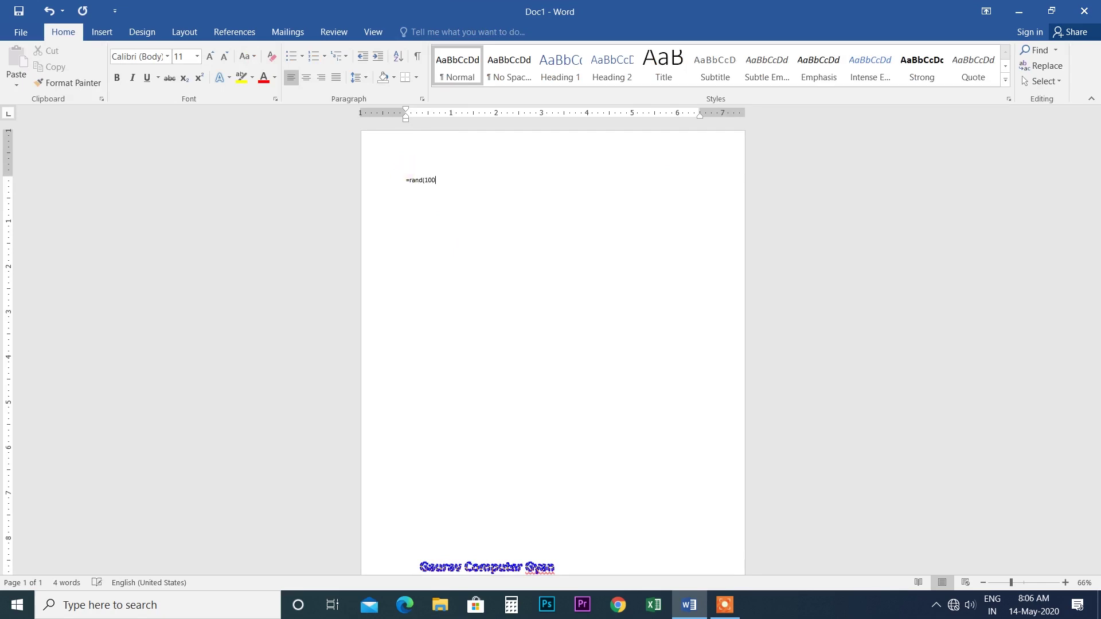
key("Return")
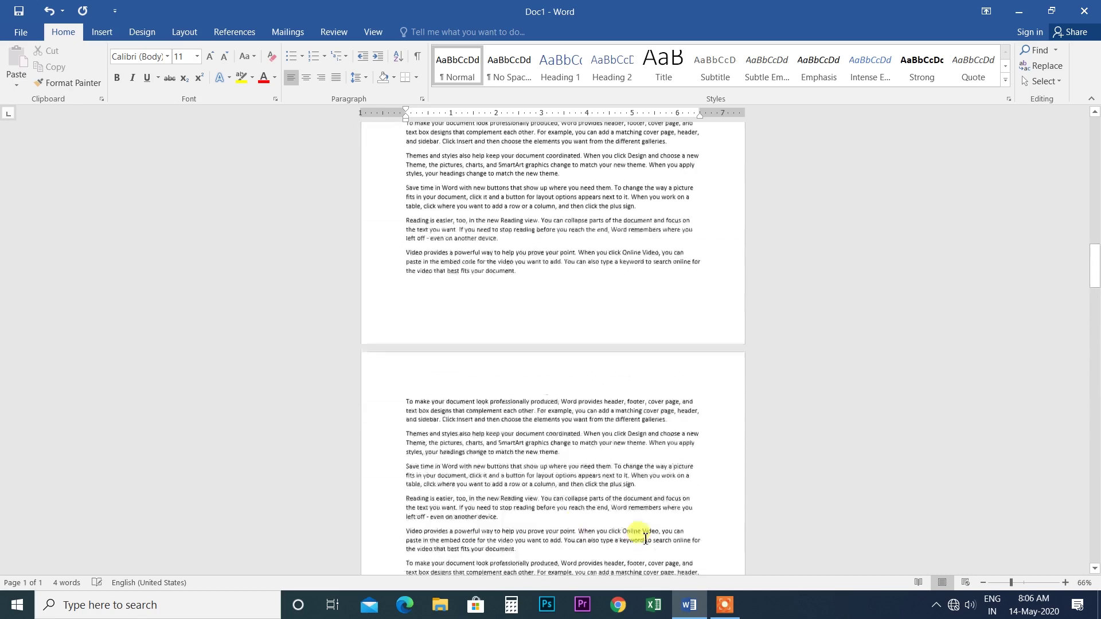
Step: Move the "Gaurav Computer Gyan" WordArt from the foot of page one into the third paragraph, viewing the page at 120%
left_click_drag(1096, 241, 1095, 152)
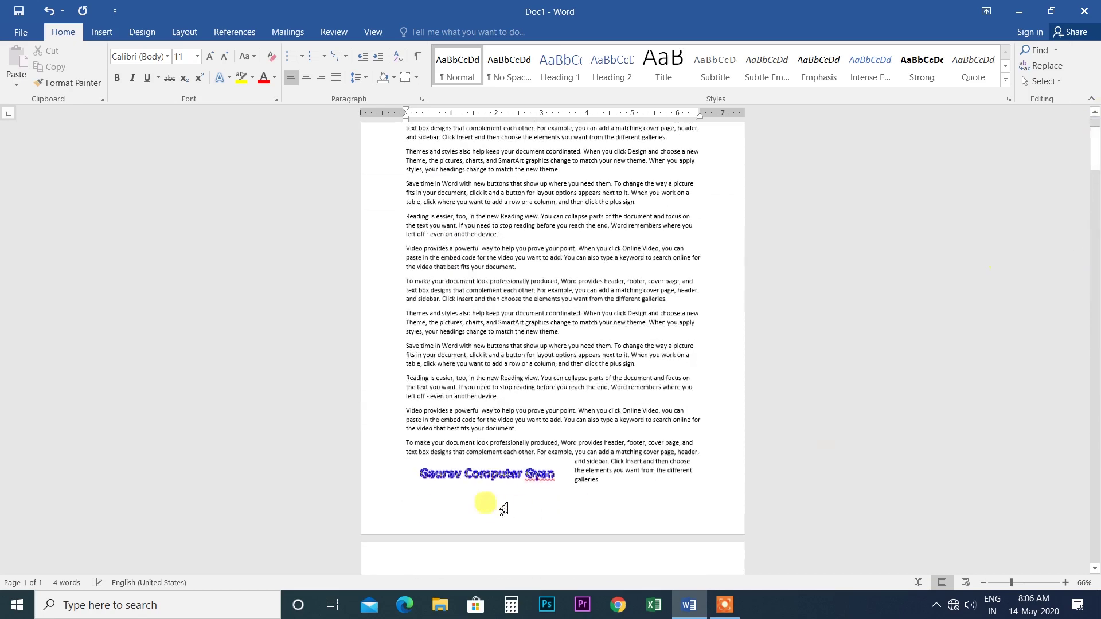
left_click(474, 470)
left_click_drag(474, 466, 501, 153)
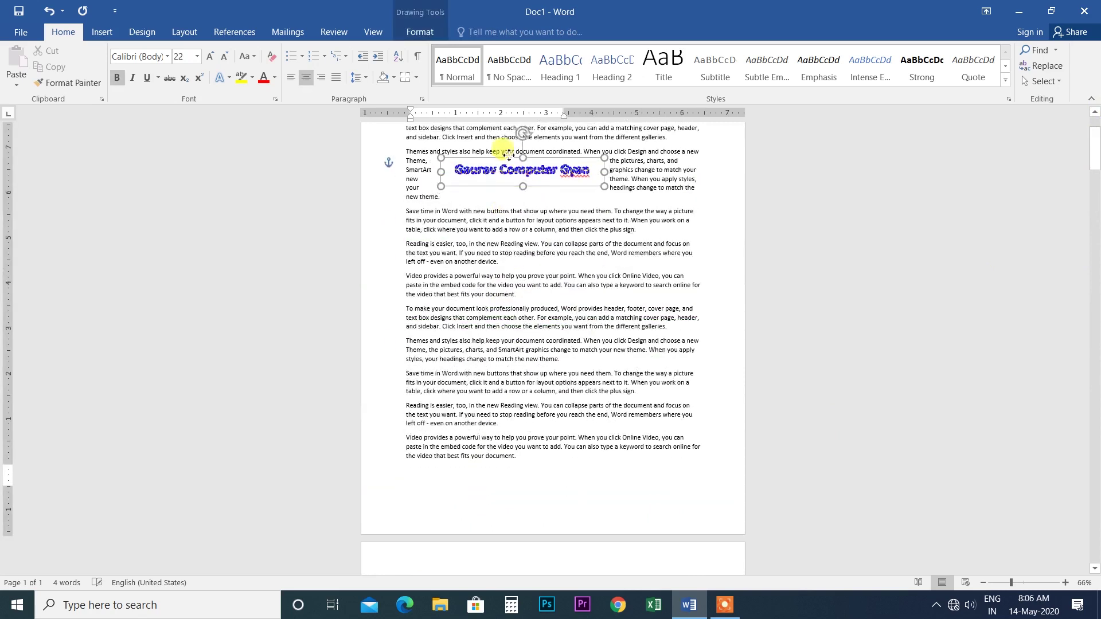
left_click(1065, 583)
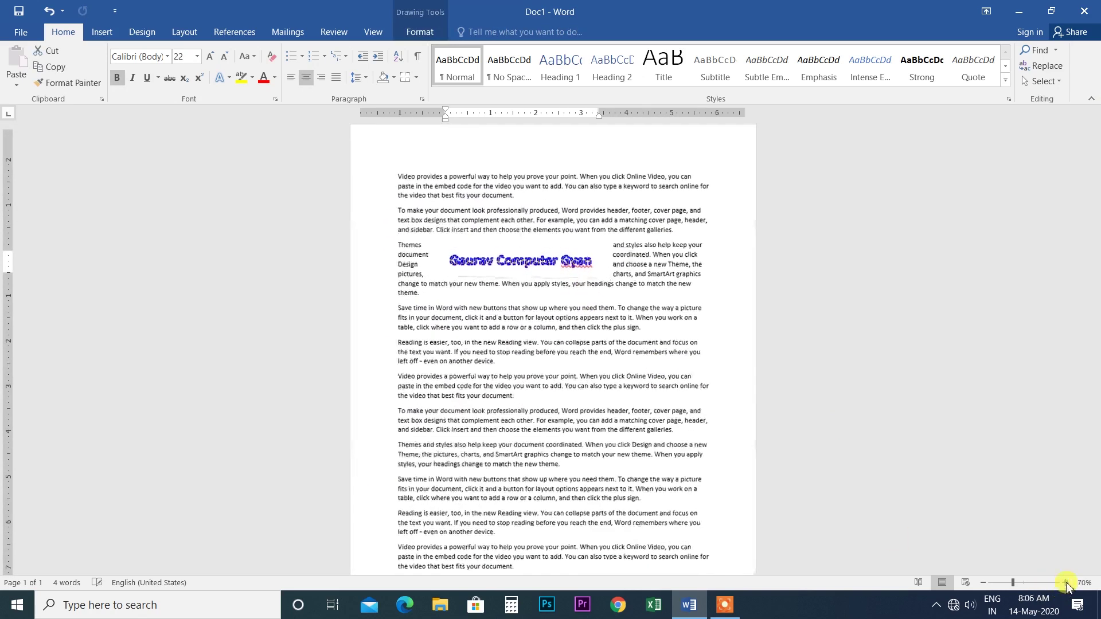
left_click(1066, 583)
left_click(1065, 582)
left_click(1066, 583)
left_click(1065, 583)
left_click(1065, 583)
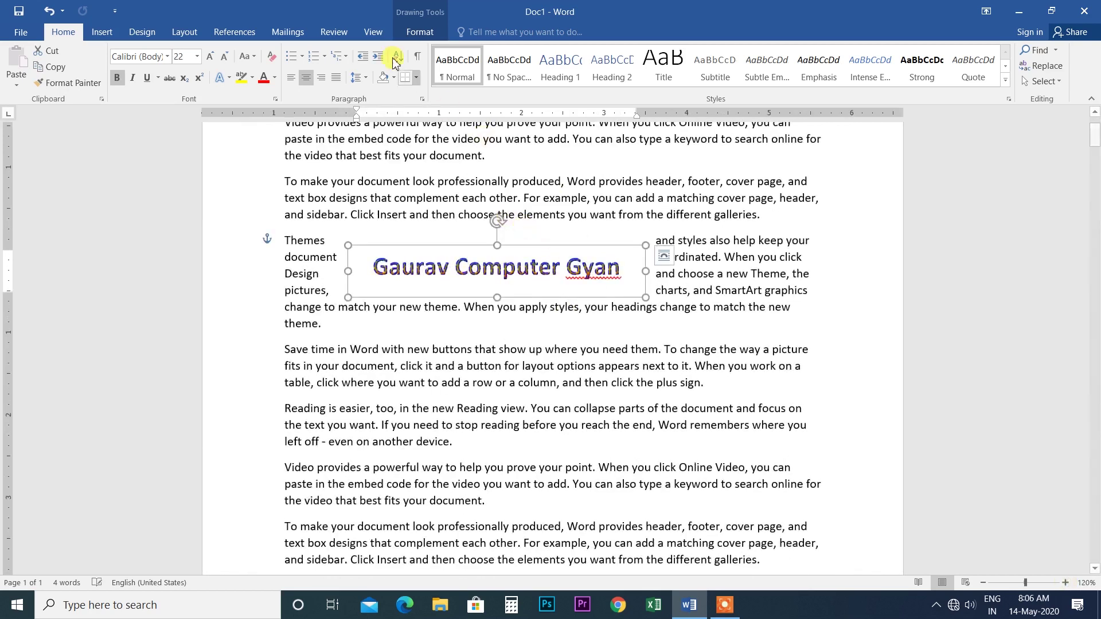
Step: Review the text wrapping options available for the WordArt
left_click(419, 32)
left_click(733, 83)
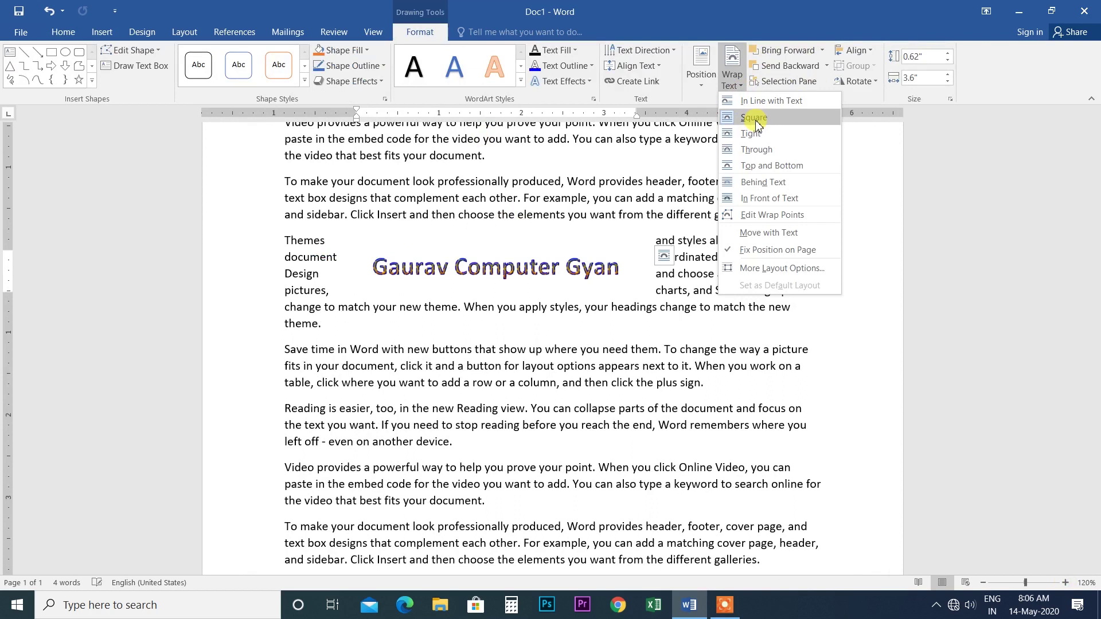
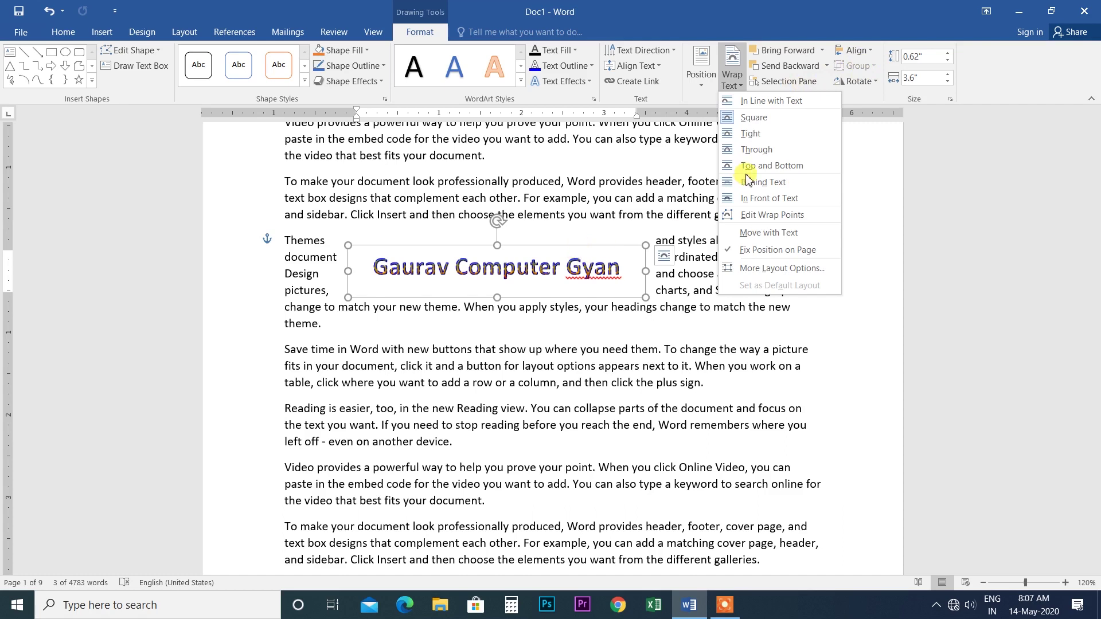
left_click(853, 113)
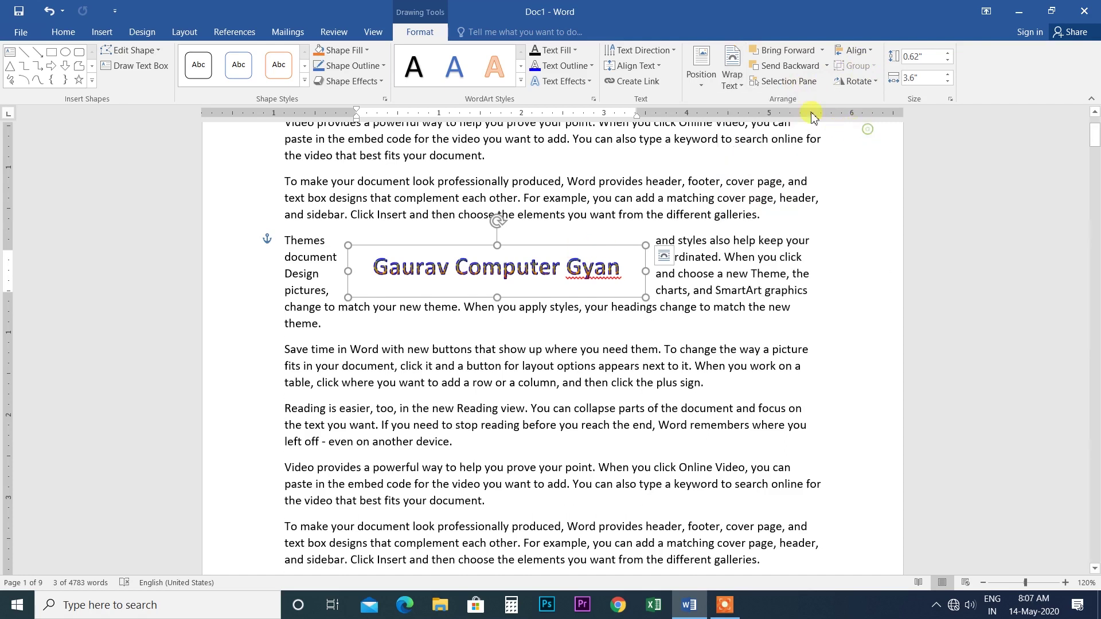
Step: Align the WordArt to the right margin, and make alignment relative to the page
left_click(854, 50)
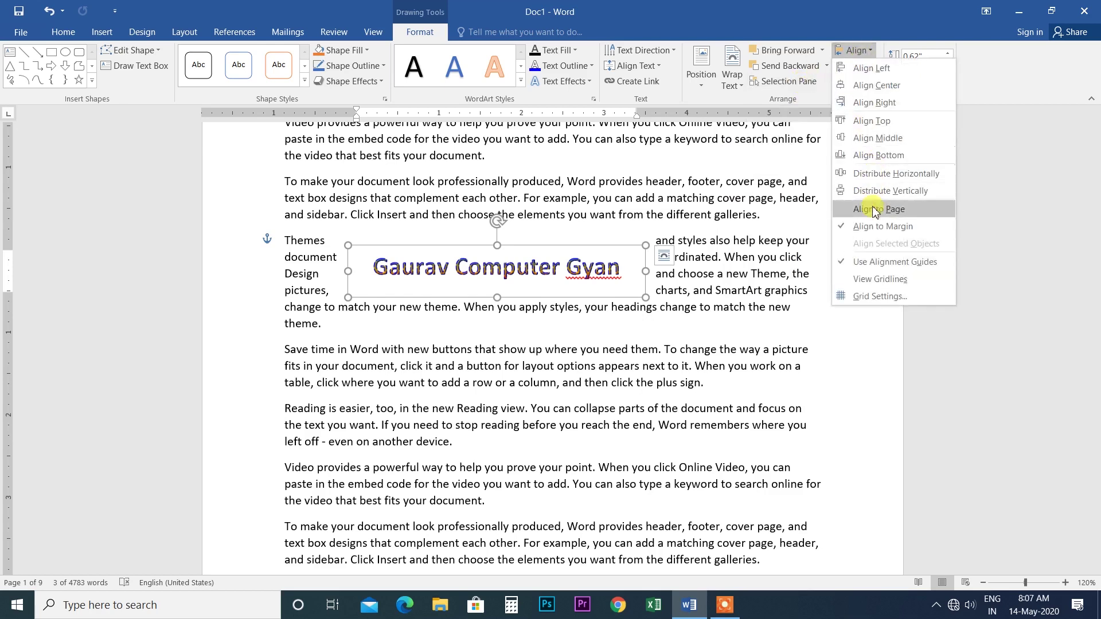
left_click(874, 103)
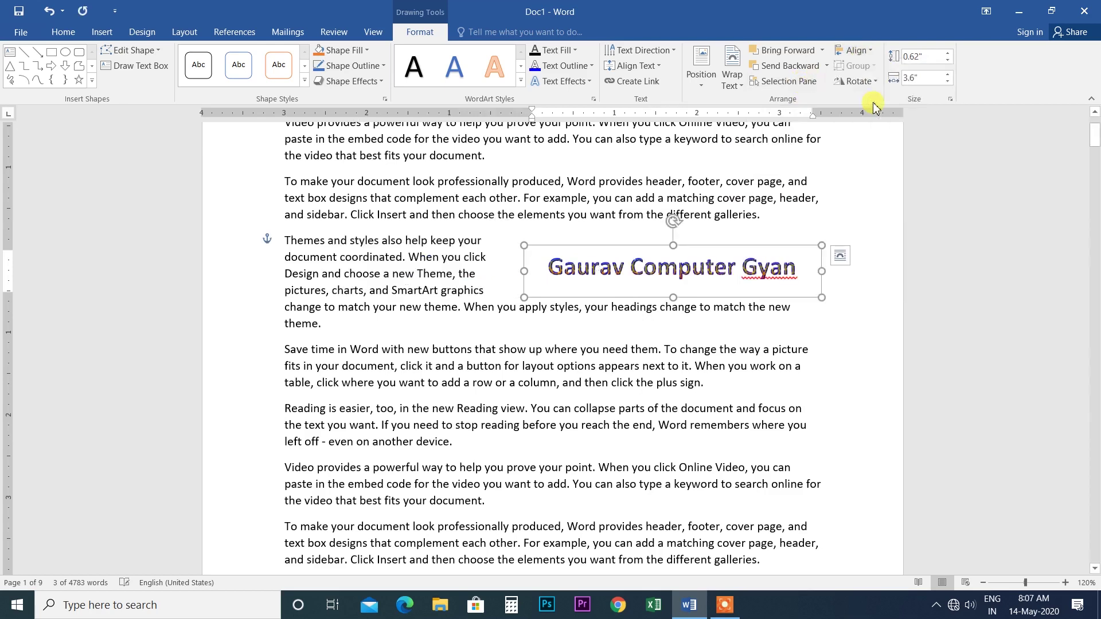
left_click(861, 51)
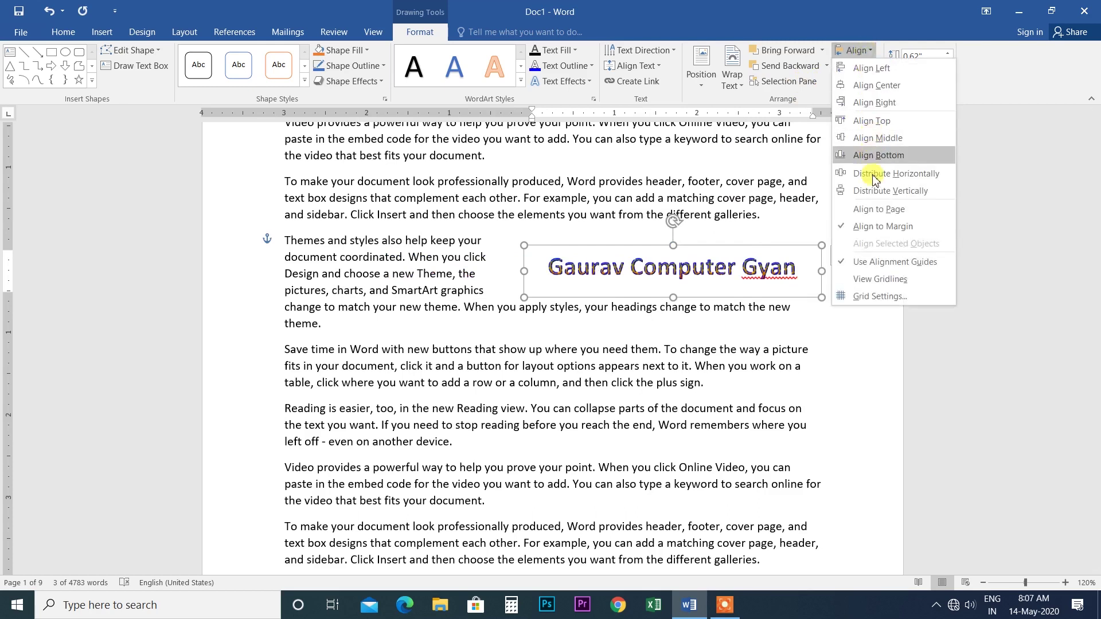
left_click(879, 210)
Step: Align the WordArt to the left edge of the page, then to the right edge
left_click(865, 50)
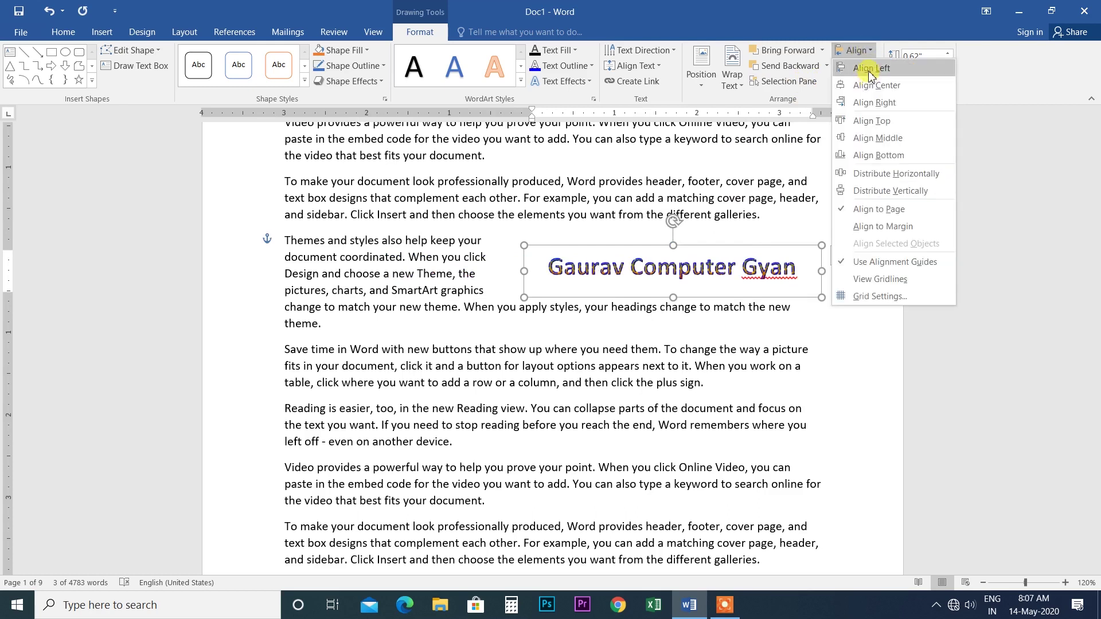
left_click(871, 68)
left_click(870, 52)
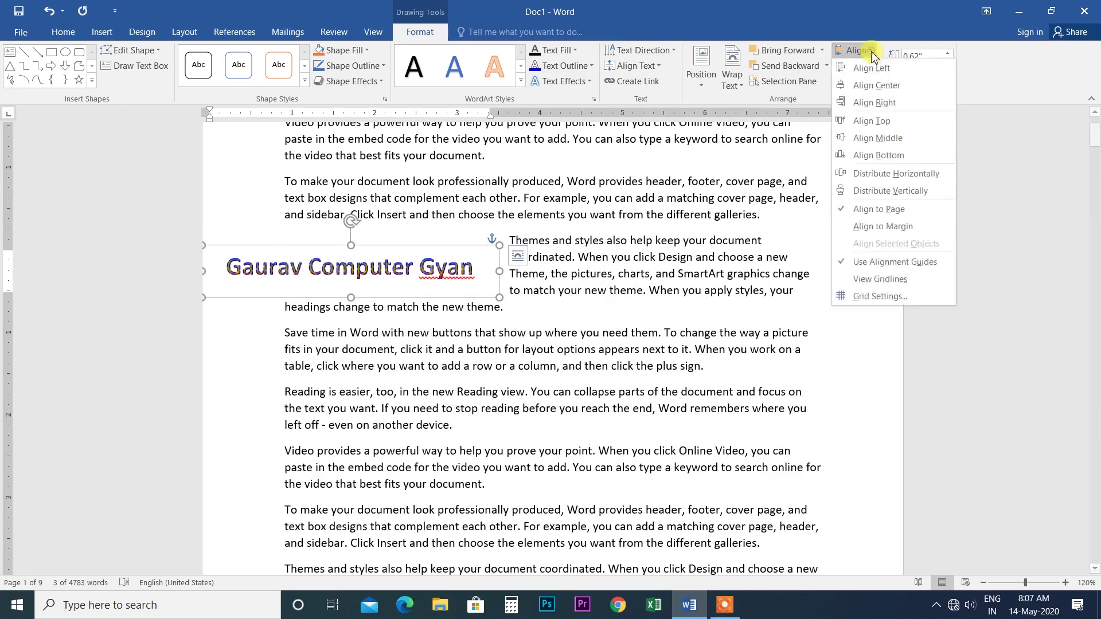
left_click(874, 102)
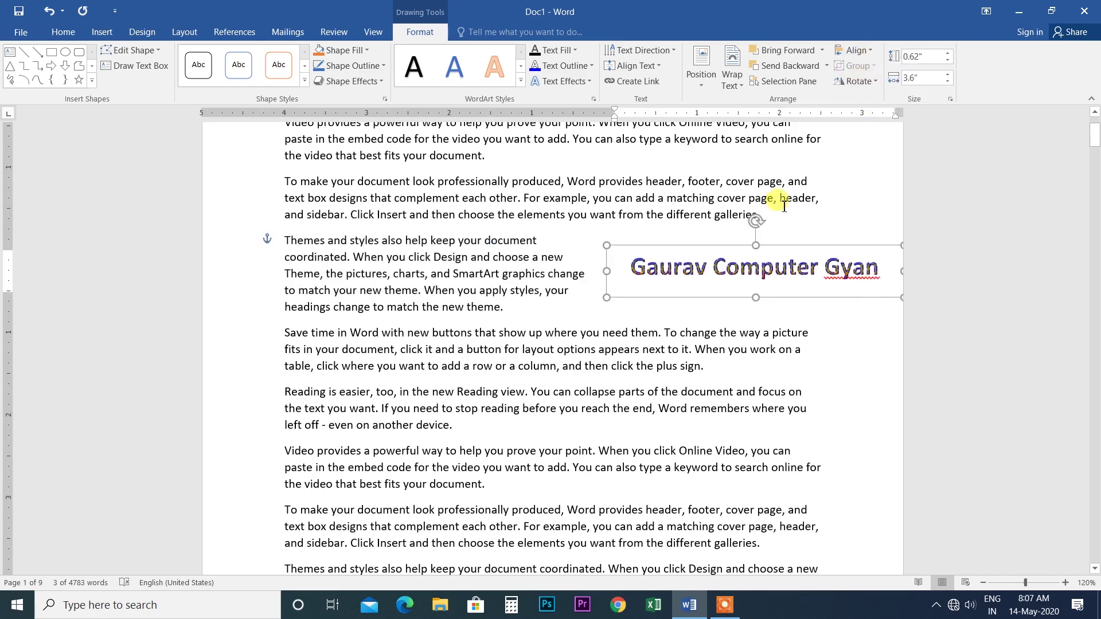
Step: Duplicate the WordArt into the "Save time in Word" paragraph below, and reselect the original
left_click_drag(698, 250, 545, 323)
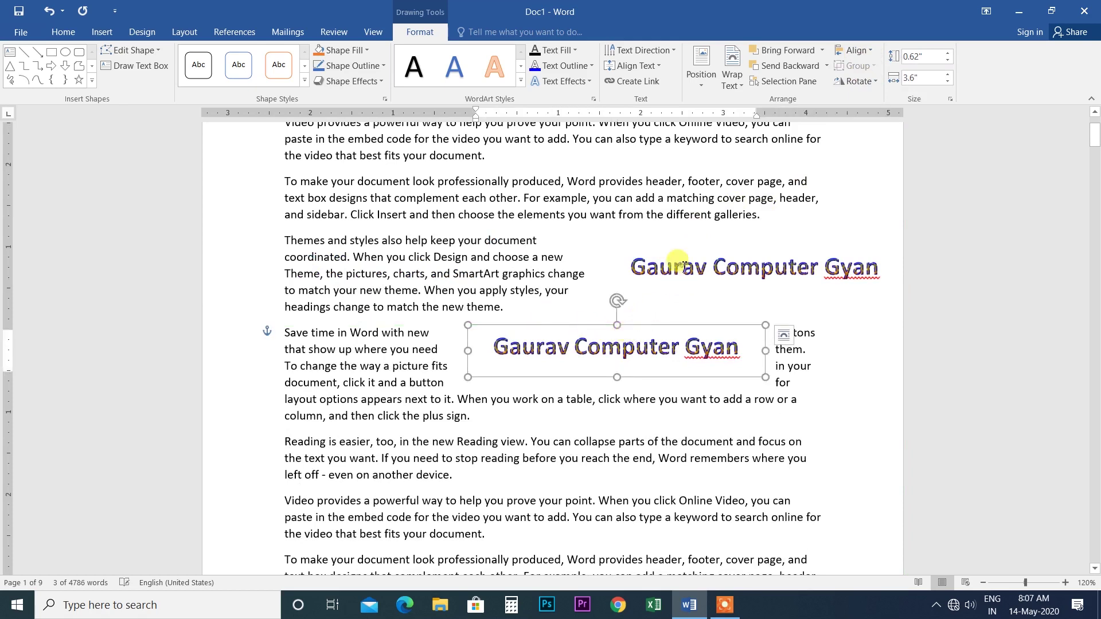
left_click(684, 265)
left_click(575, 334)
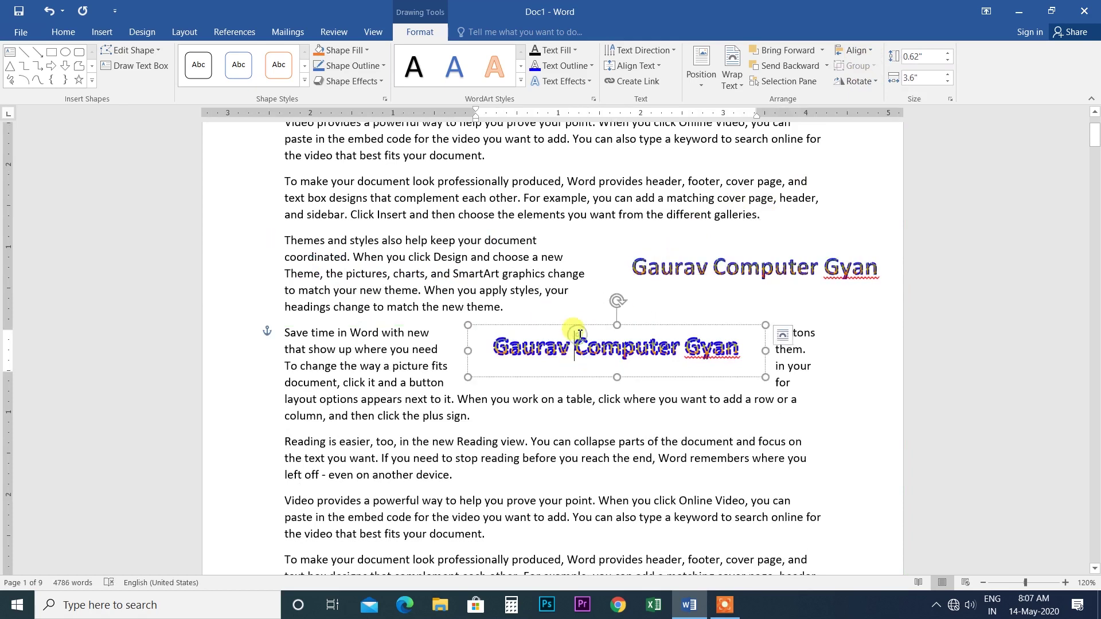
left_click(684, 262)
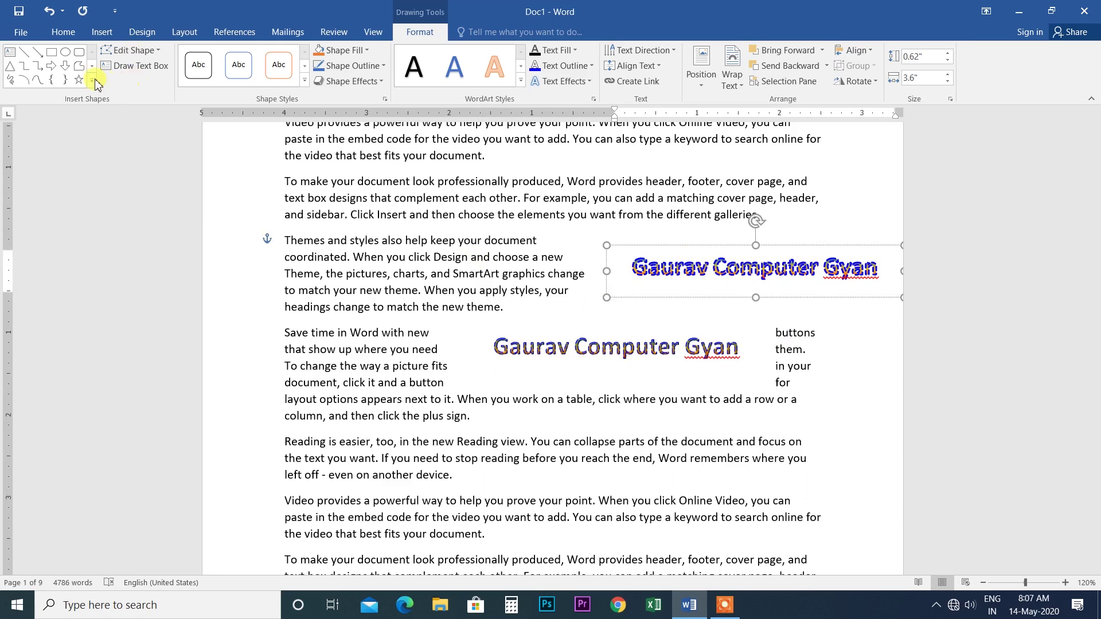
Step: Draw an oval about 1.04" high and 0.89" wide over the opening paragraphs, and a rectangle about 0.39" by 0.5" beside it
left_click(67, 52)
left_click_drag(340, 223, 339, 221)
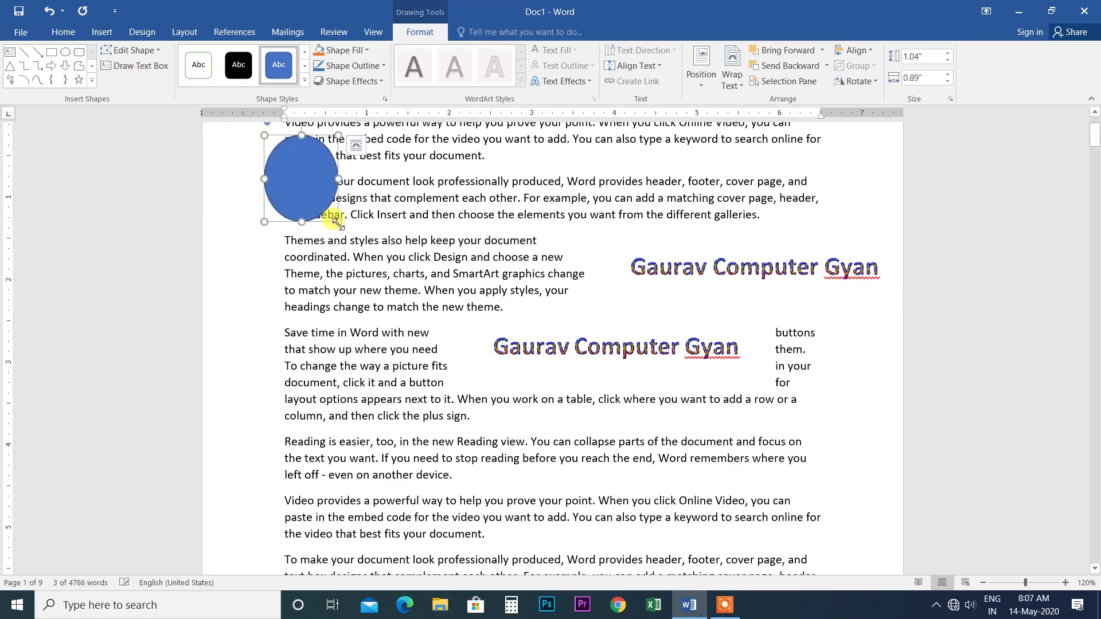
left_click(51, 51)
left_click_drag(490, 194, 530, 224)
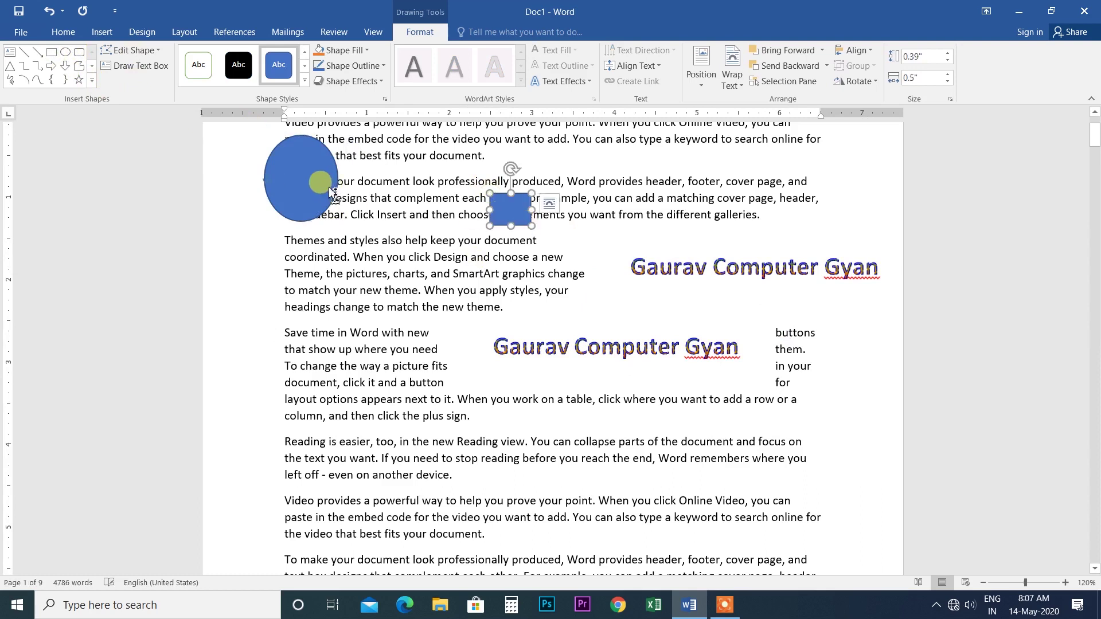
Step: Group the oval and rectangle, and move the group slightly down the page
left_click(300, 177, "shift")
left_click(860, 66)
left_click(865, 82)
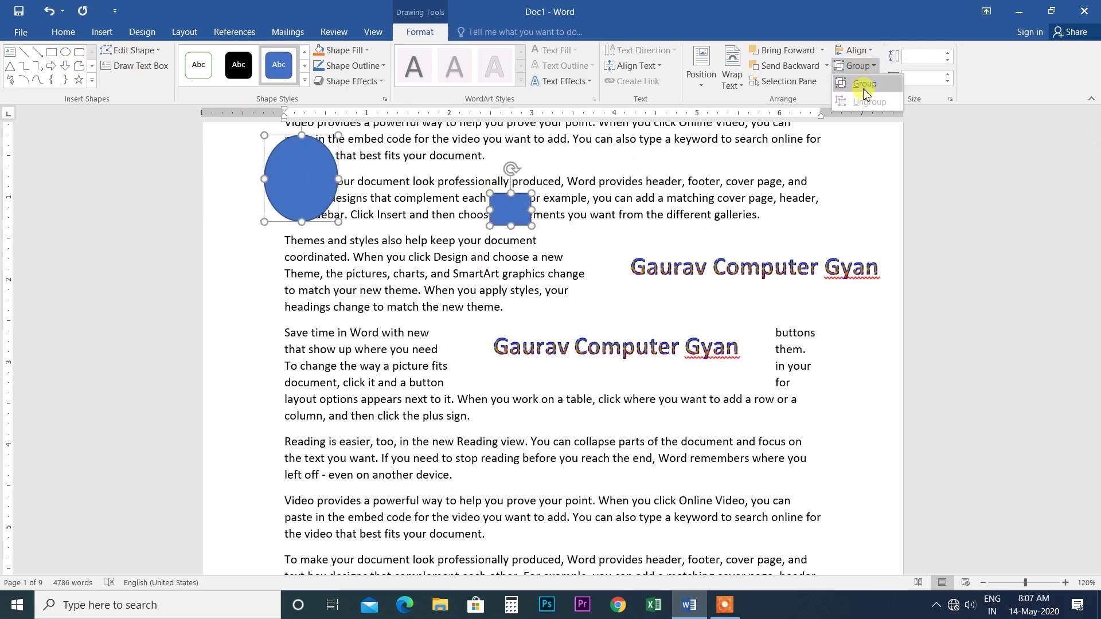
left_click_drag(311, 189, 315, 216)
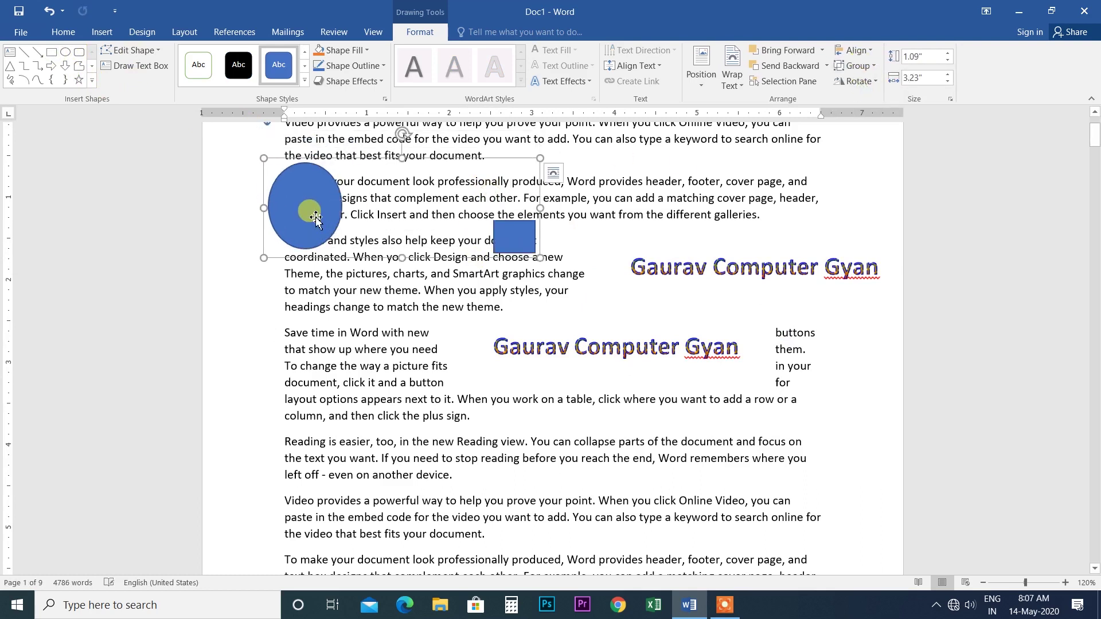
left_click(871, 67)
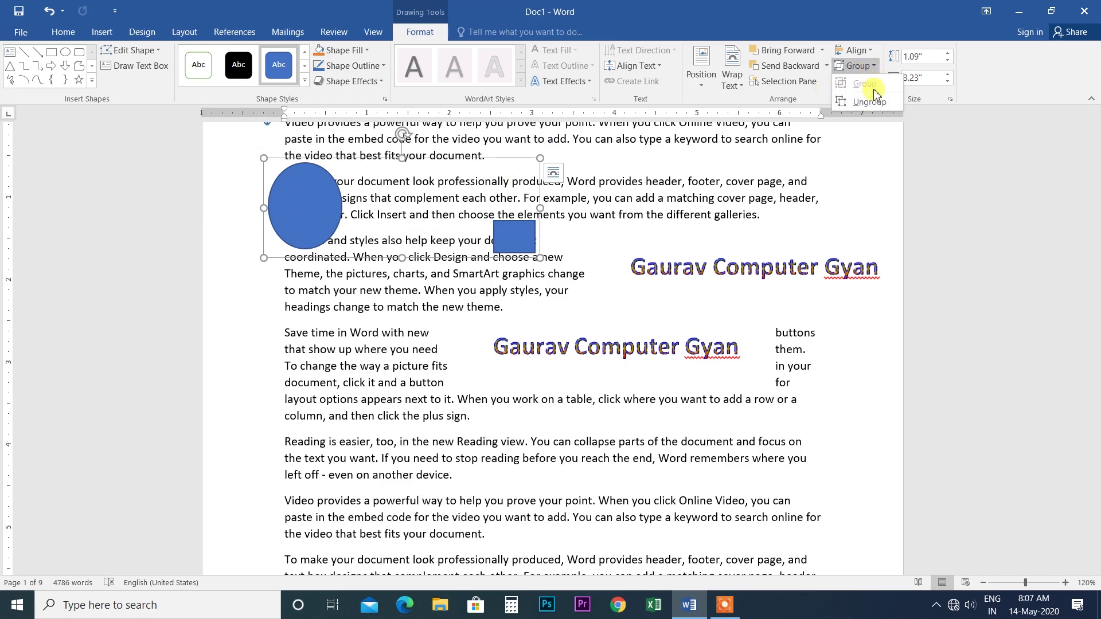
Step: Review the rotation and flip options for the WordArt at the page's right edge
left_click(711, 258)
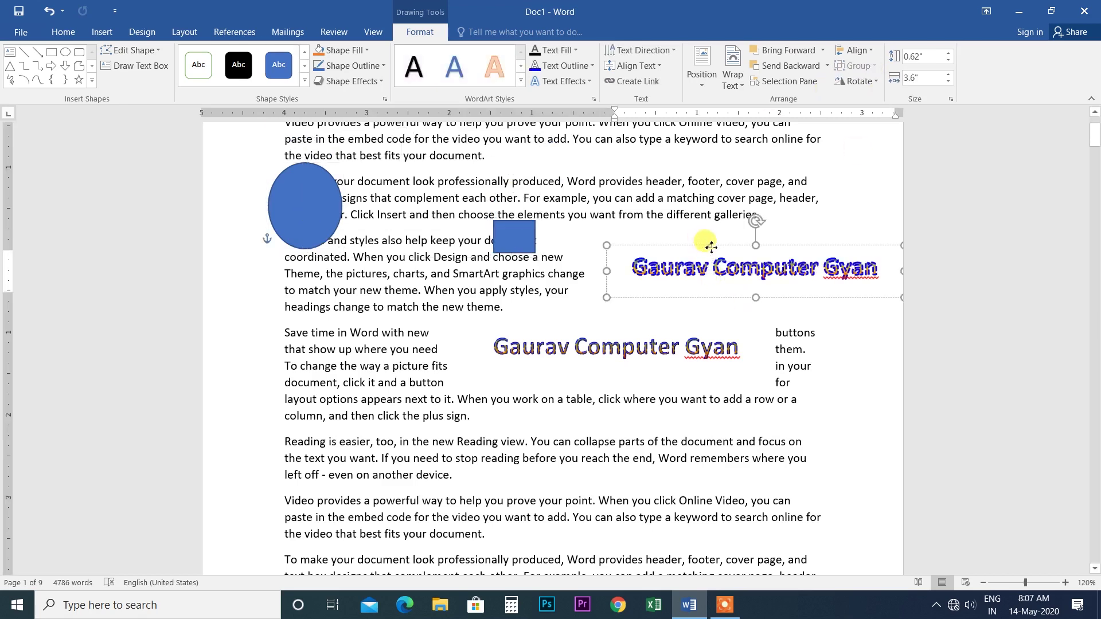
left_click(857, 82)
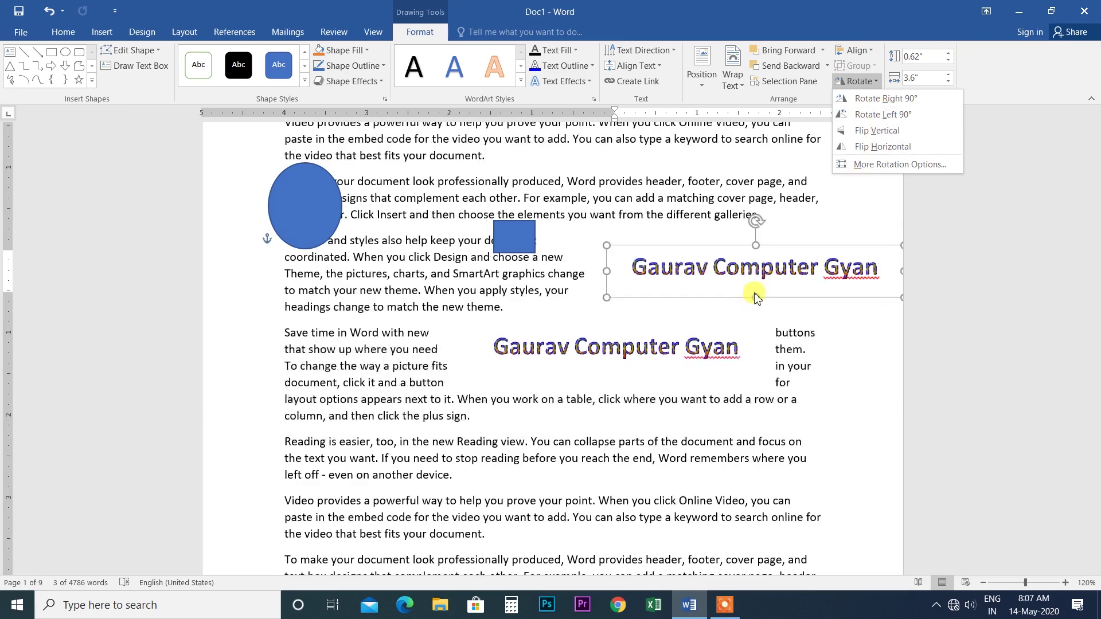
left_click(732, 247)
Step: Resize the WordArt box at the page's right edge to 1" high and 4" wide
left_click(947, 52)
left_click(947, 52)
left_click(947, 53)
left_click(947, 53)
left_click(947, 74)
left_click(947, 74)
left_click(947, 74)
left_click(947, 74)
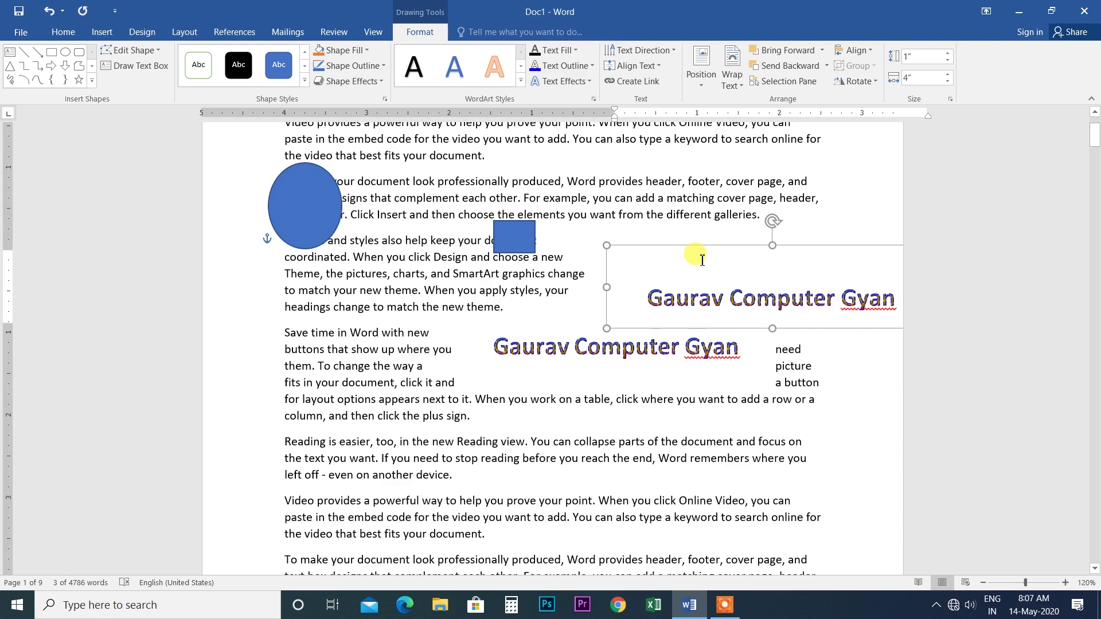
Step: Close the document without saving the changes
left_click(1084, 13)
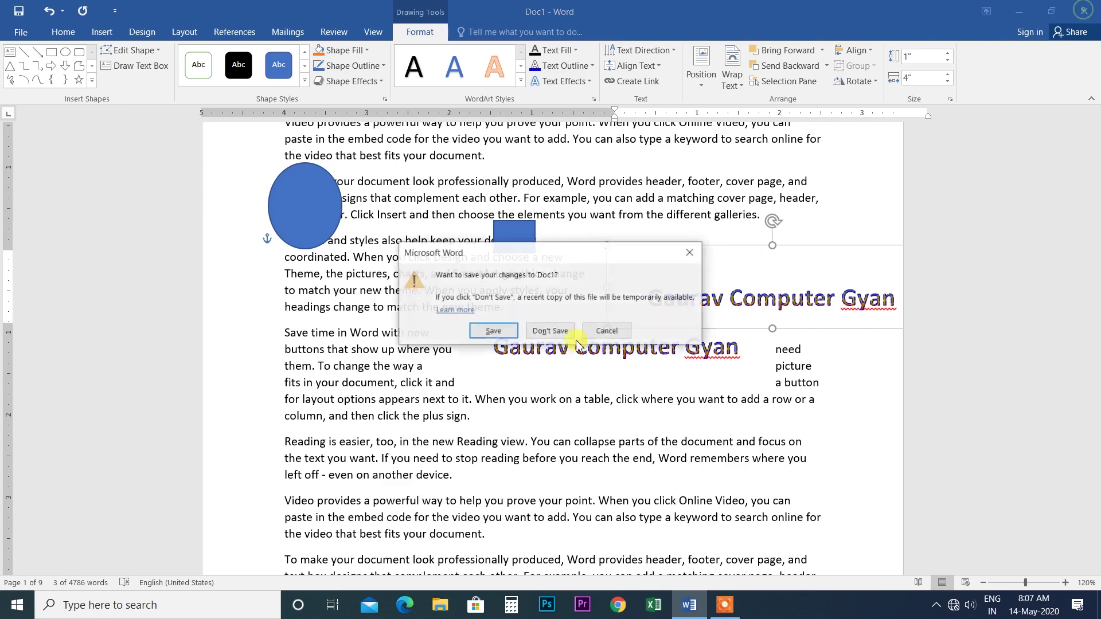
left_click(538, 328)
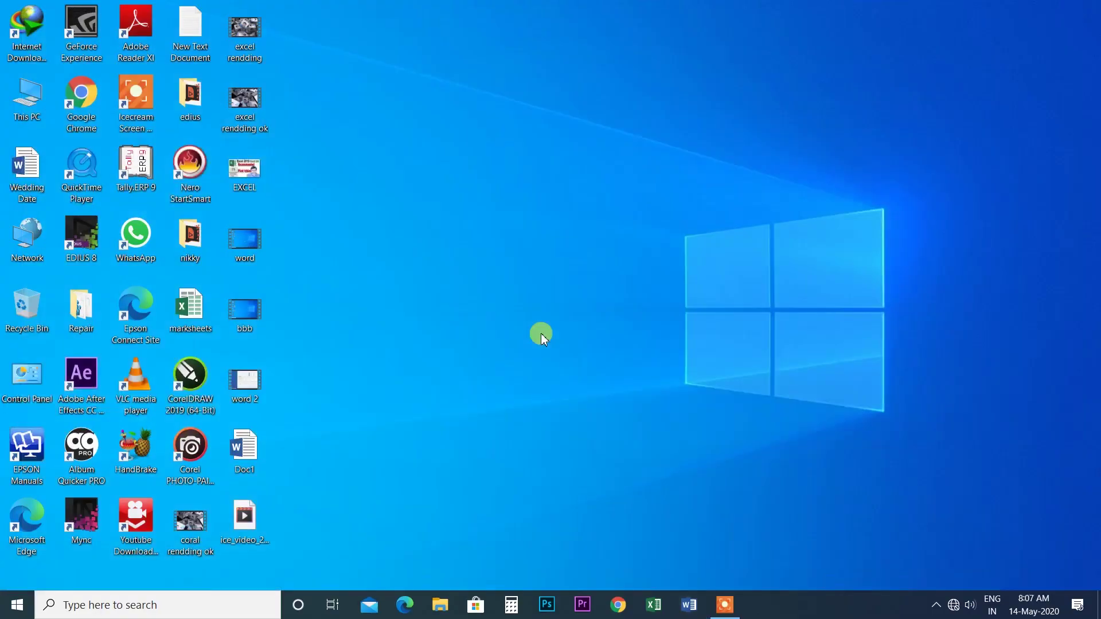
left_click(725, 603)
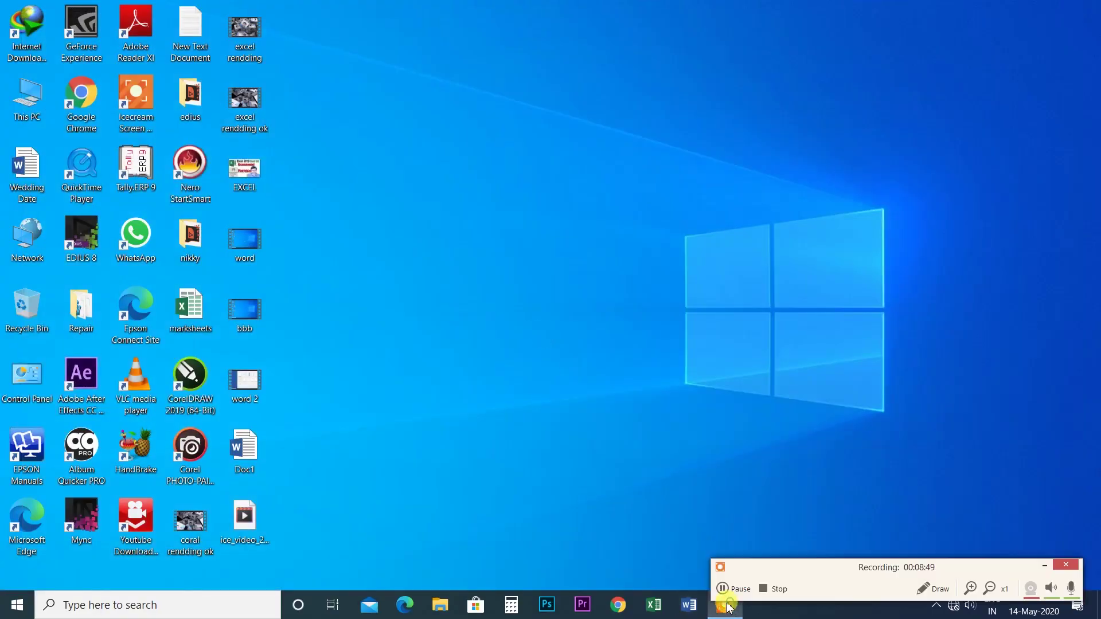
left_click(763, 591)
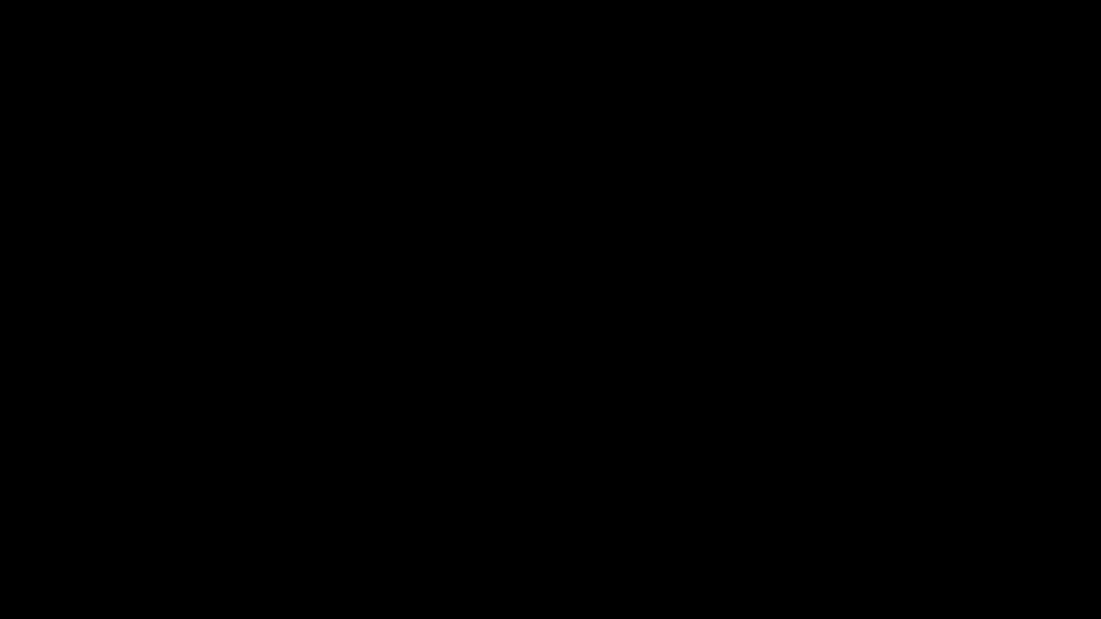